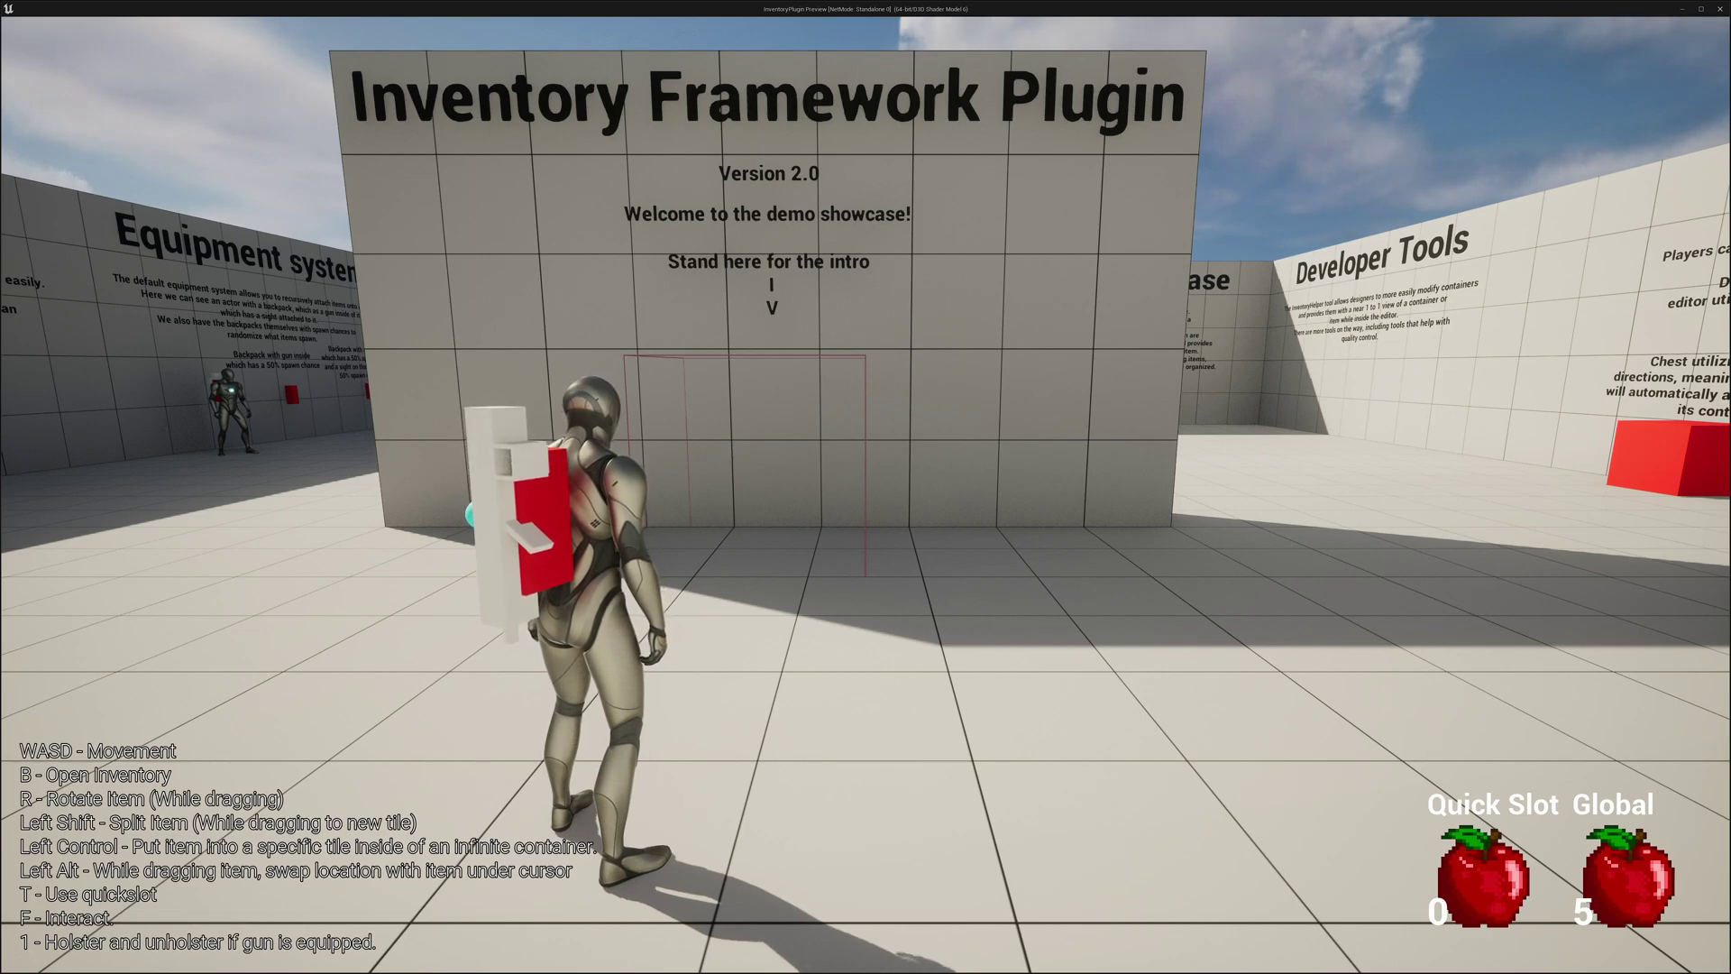
Open the inventory and transfer the Cool Gun and the Crafting Material from the Grid to the List container
key(b)
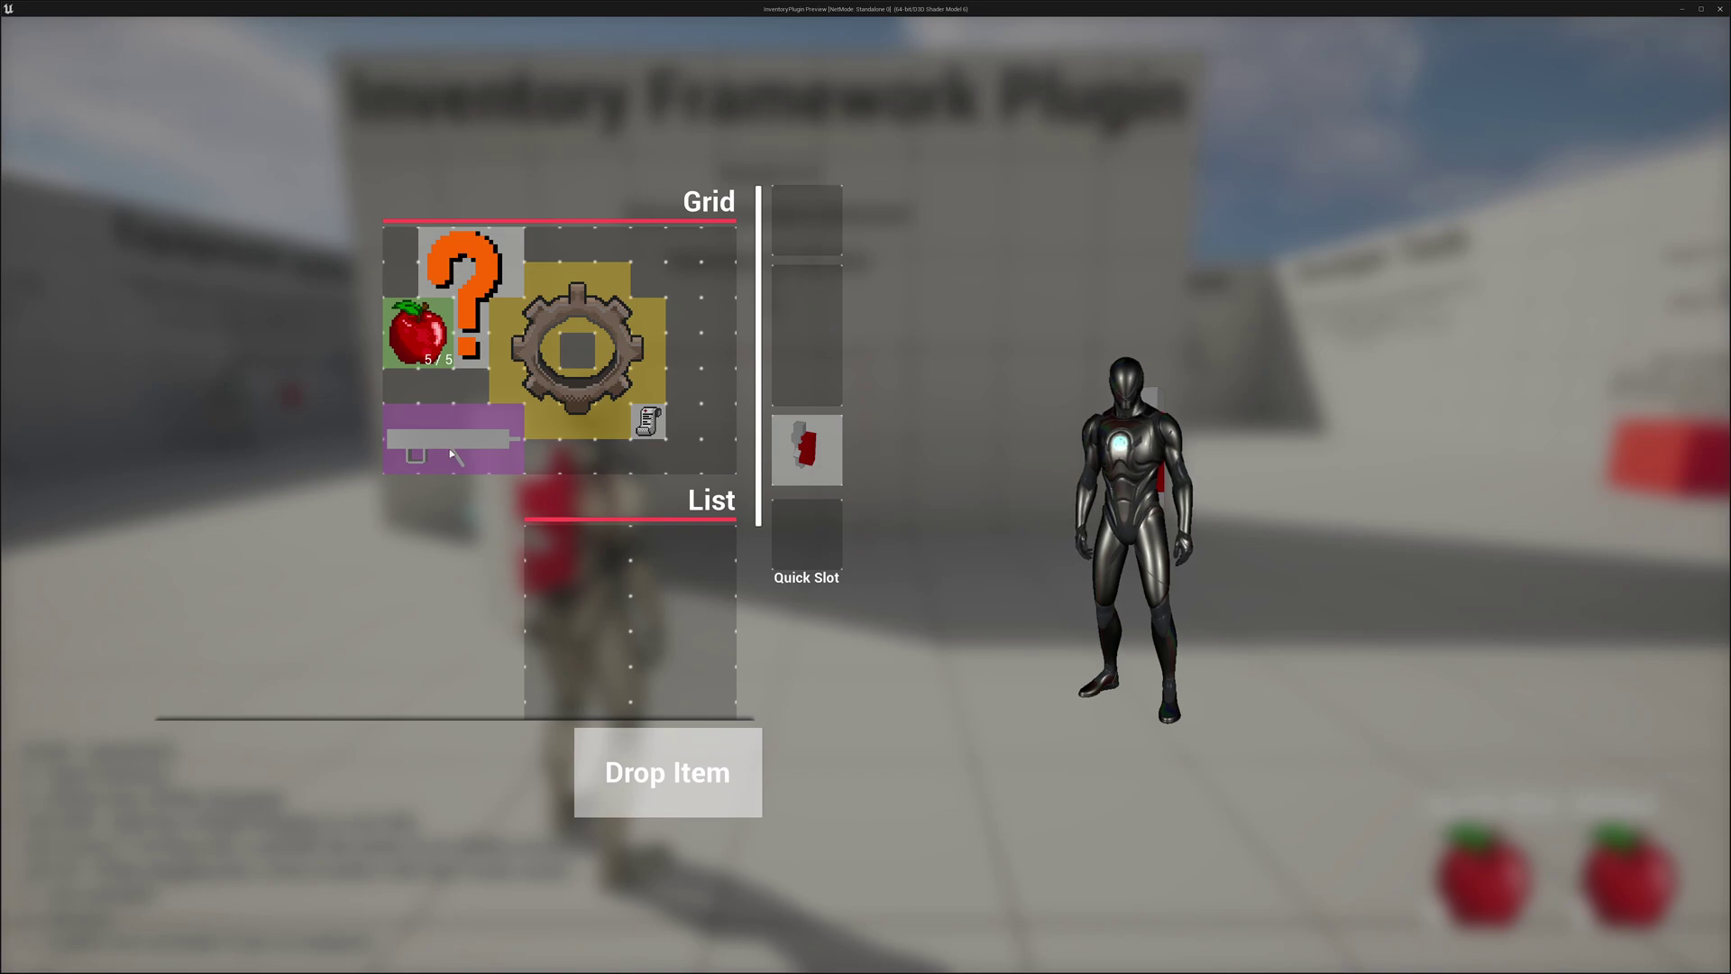
drag(451, 454, 622, 600)
scroll(586, 582, down, 1)
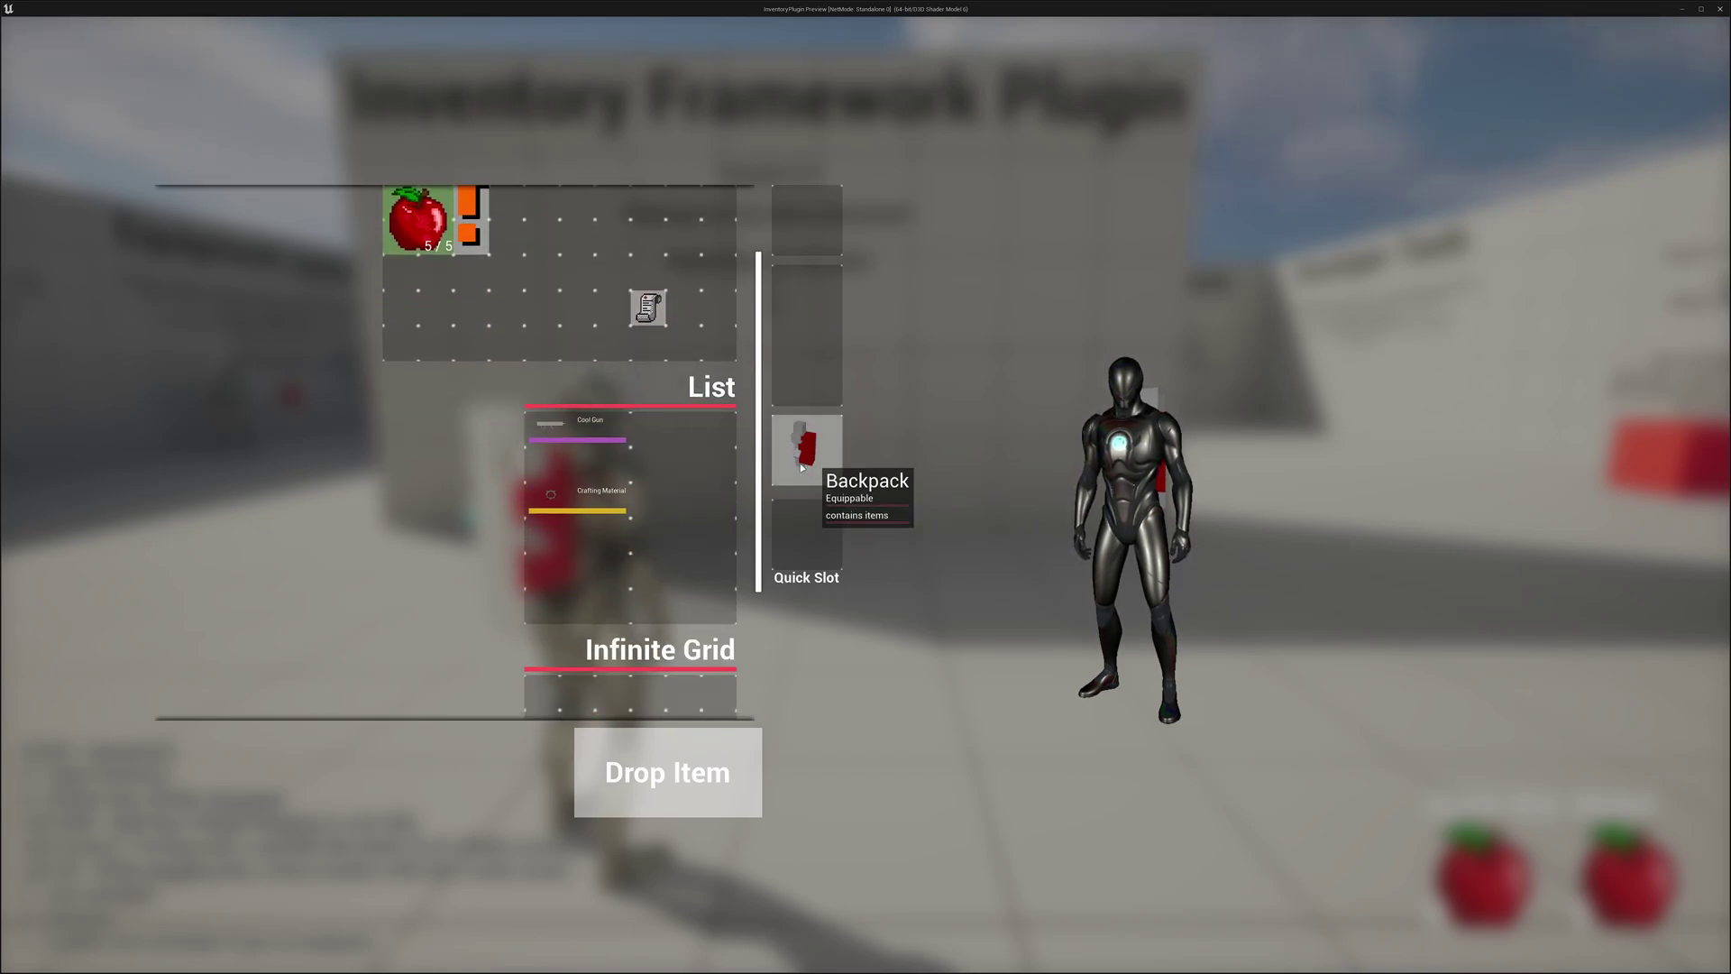
mouse_move(801, 468)
mouse_down()
mouse_move(659, 496)
mouse_move(861, 509)
mouse_move(799, 453)
mouse_up()
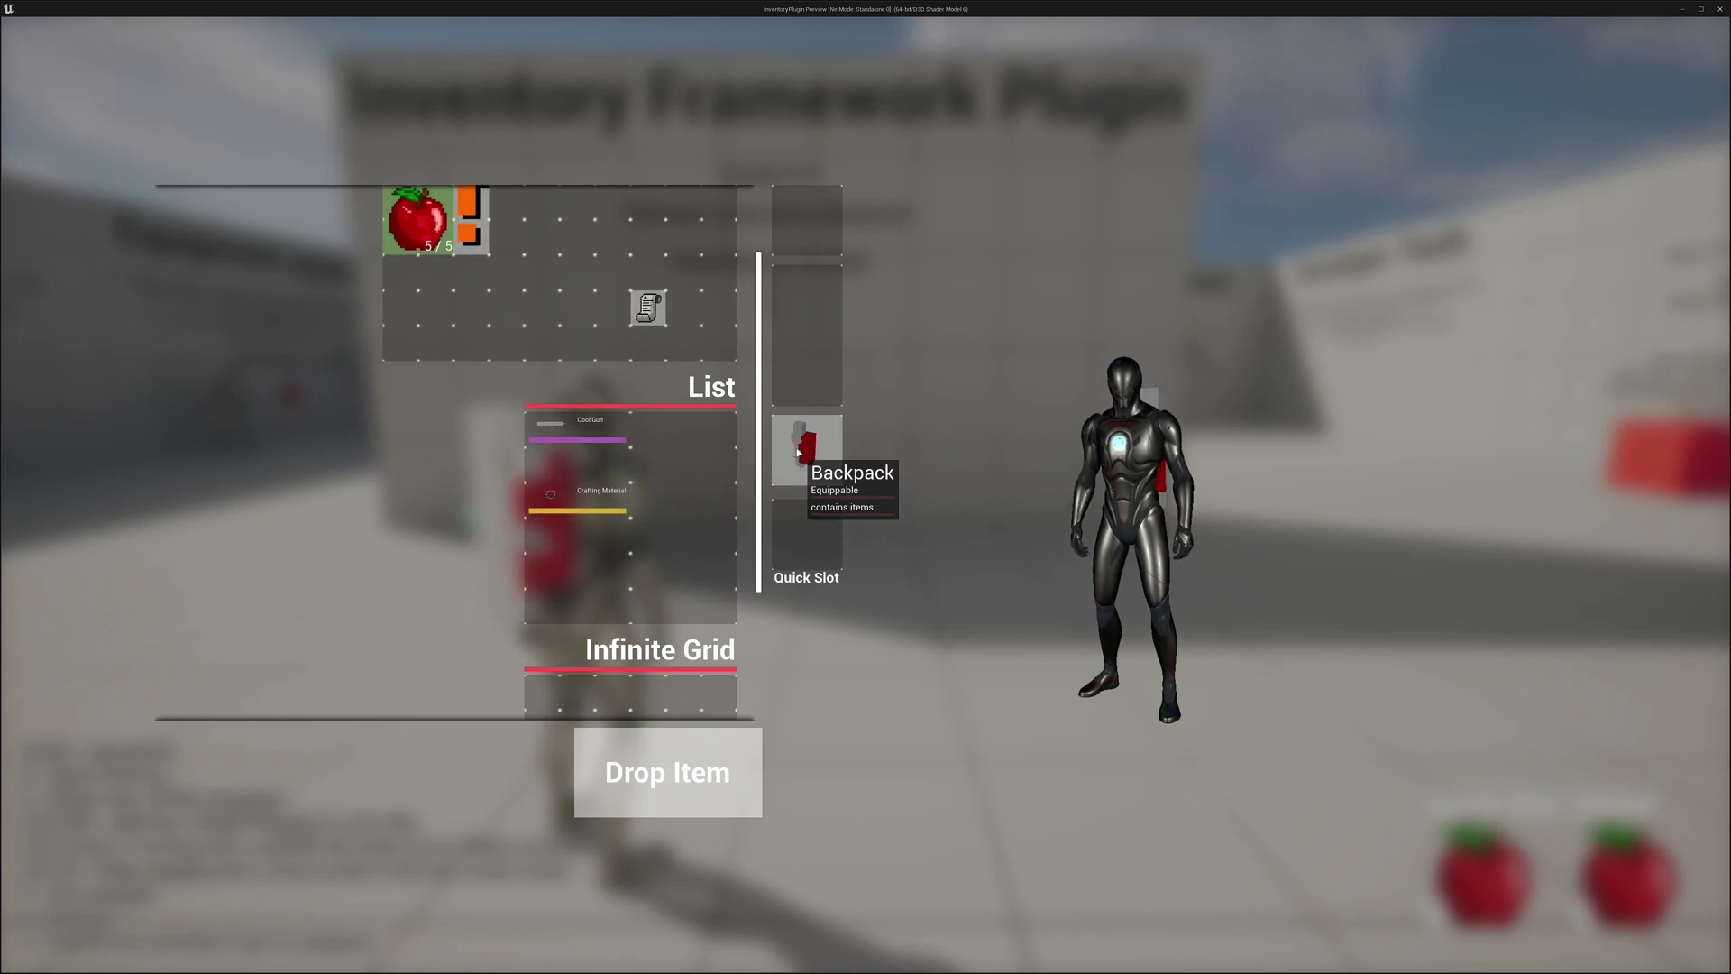
Use one Apple from the stack in the Grid container
scroll(688, 514, up, 1)
right_click(422, 333)
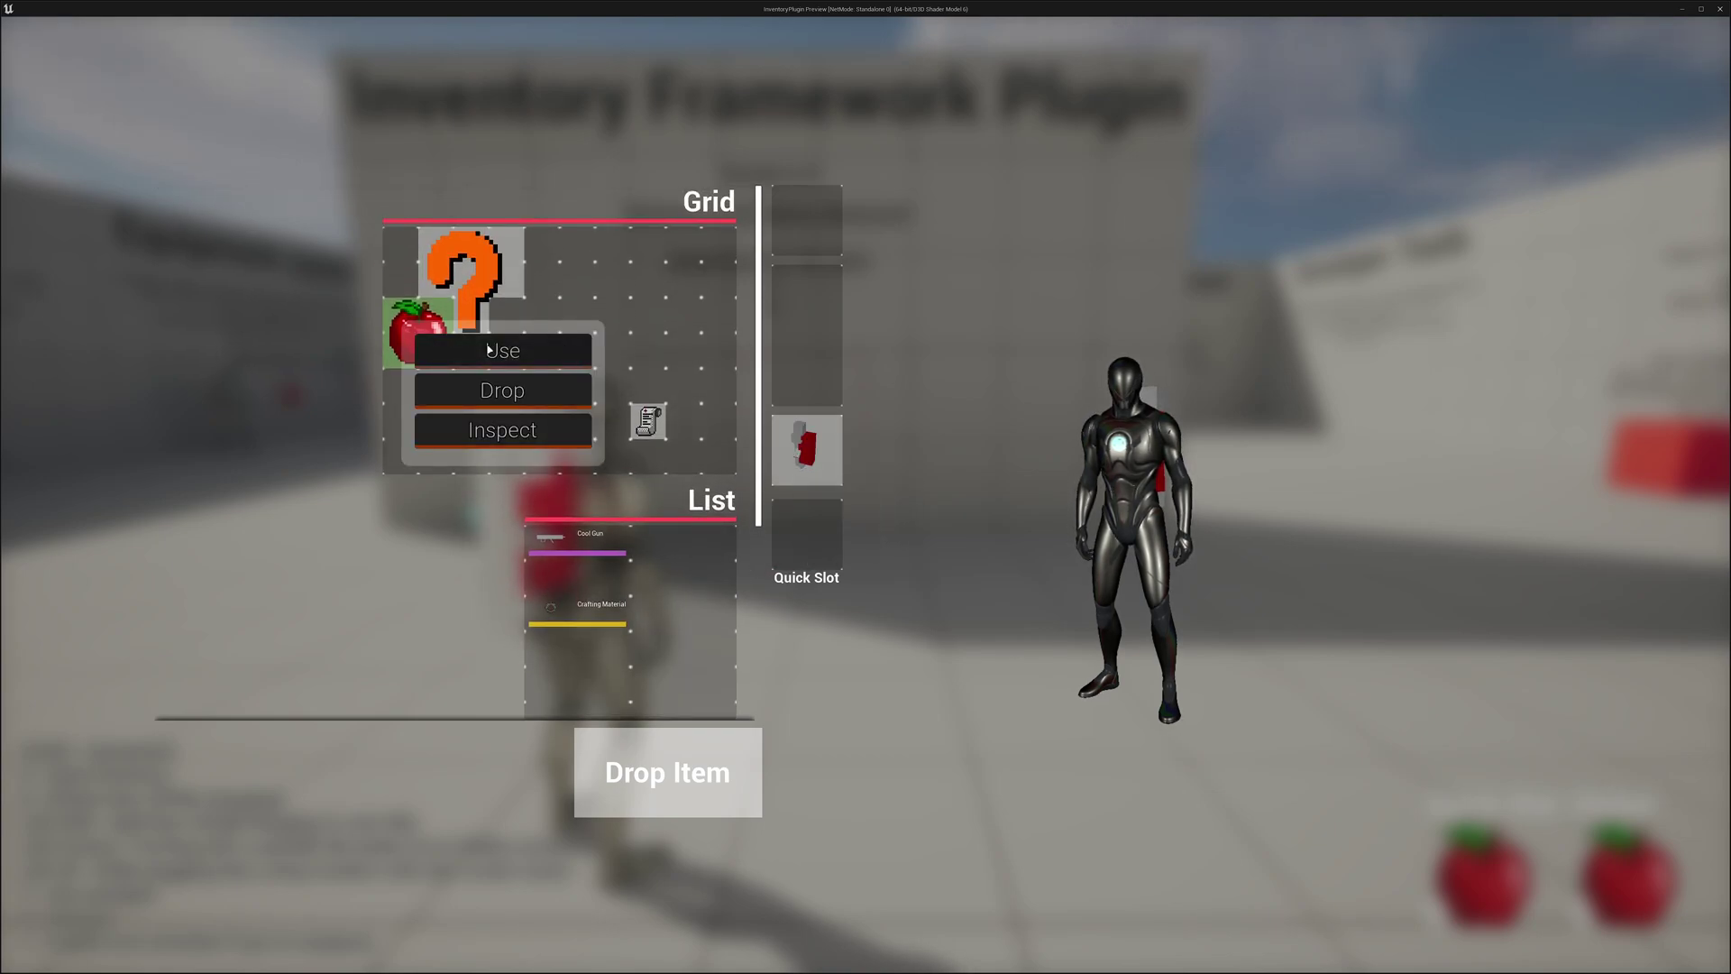
click(438, 354)
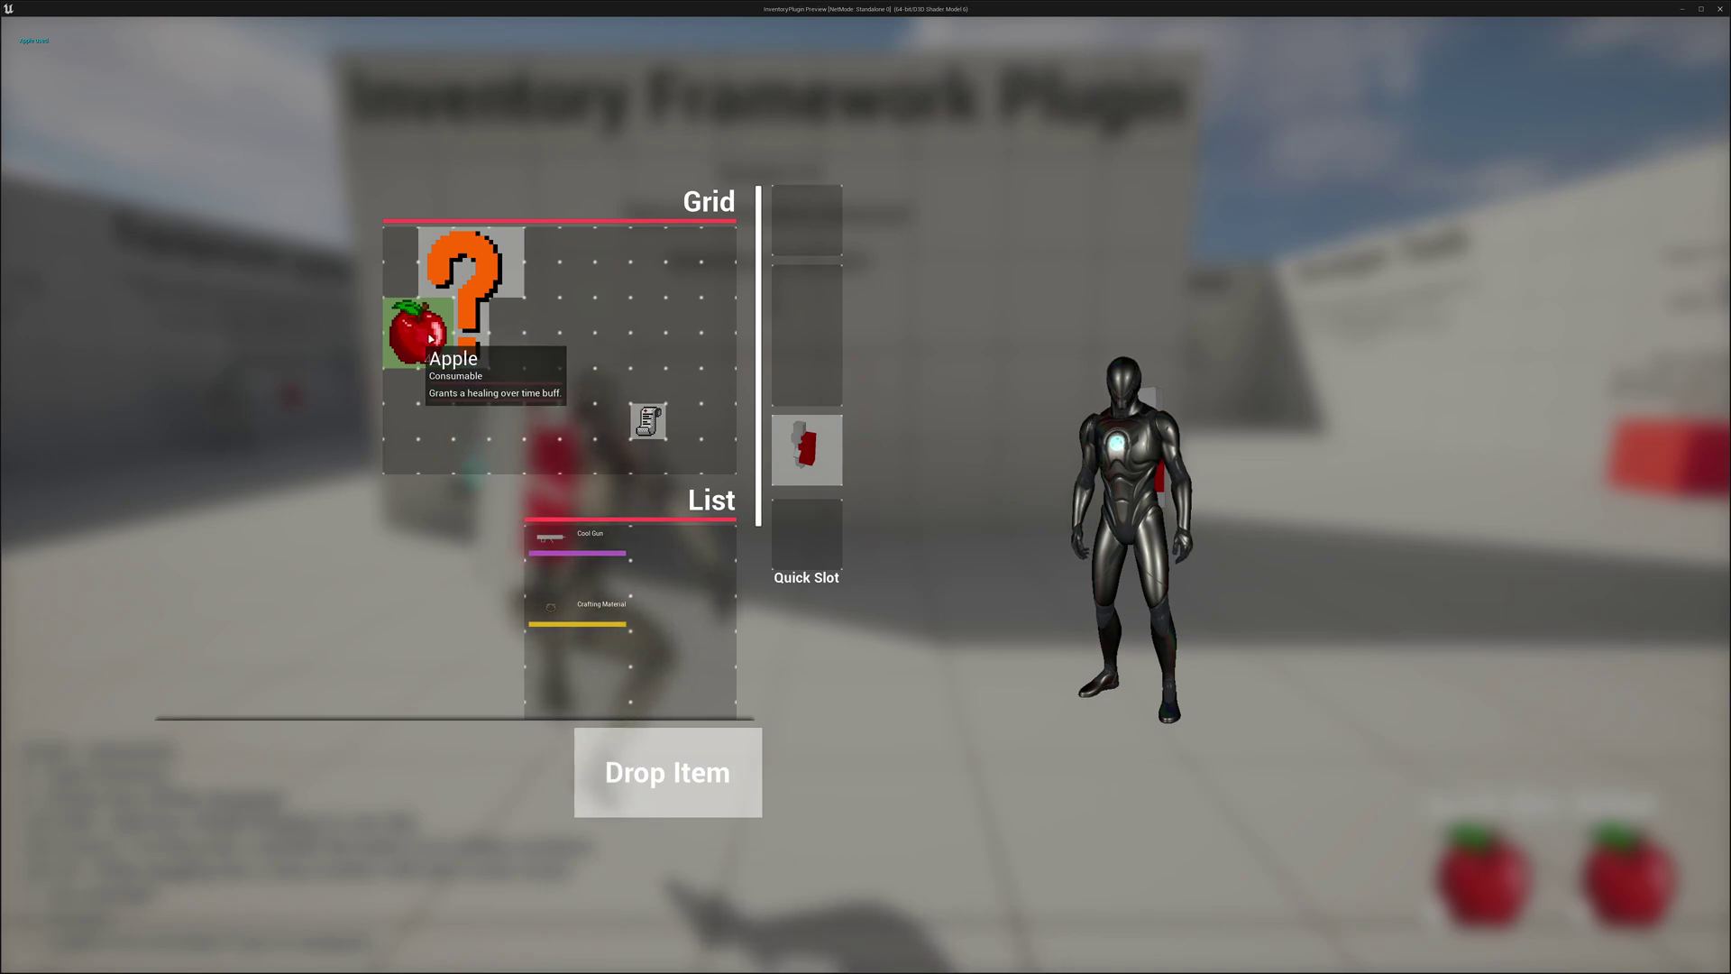
Split three apples off into a separate stack in the Grid and transfer the Cool Gun to the Infinite Grid
drag(424, 347, 595, 654)
click(898, 512)
scroll(536, 474, down, 2)
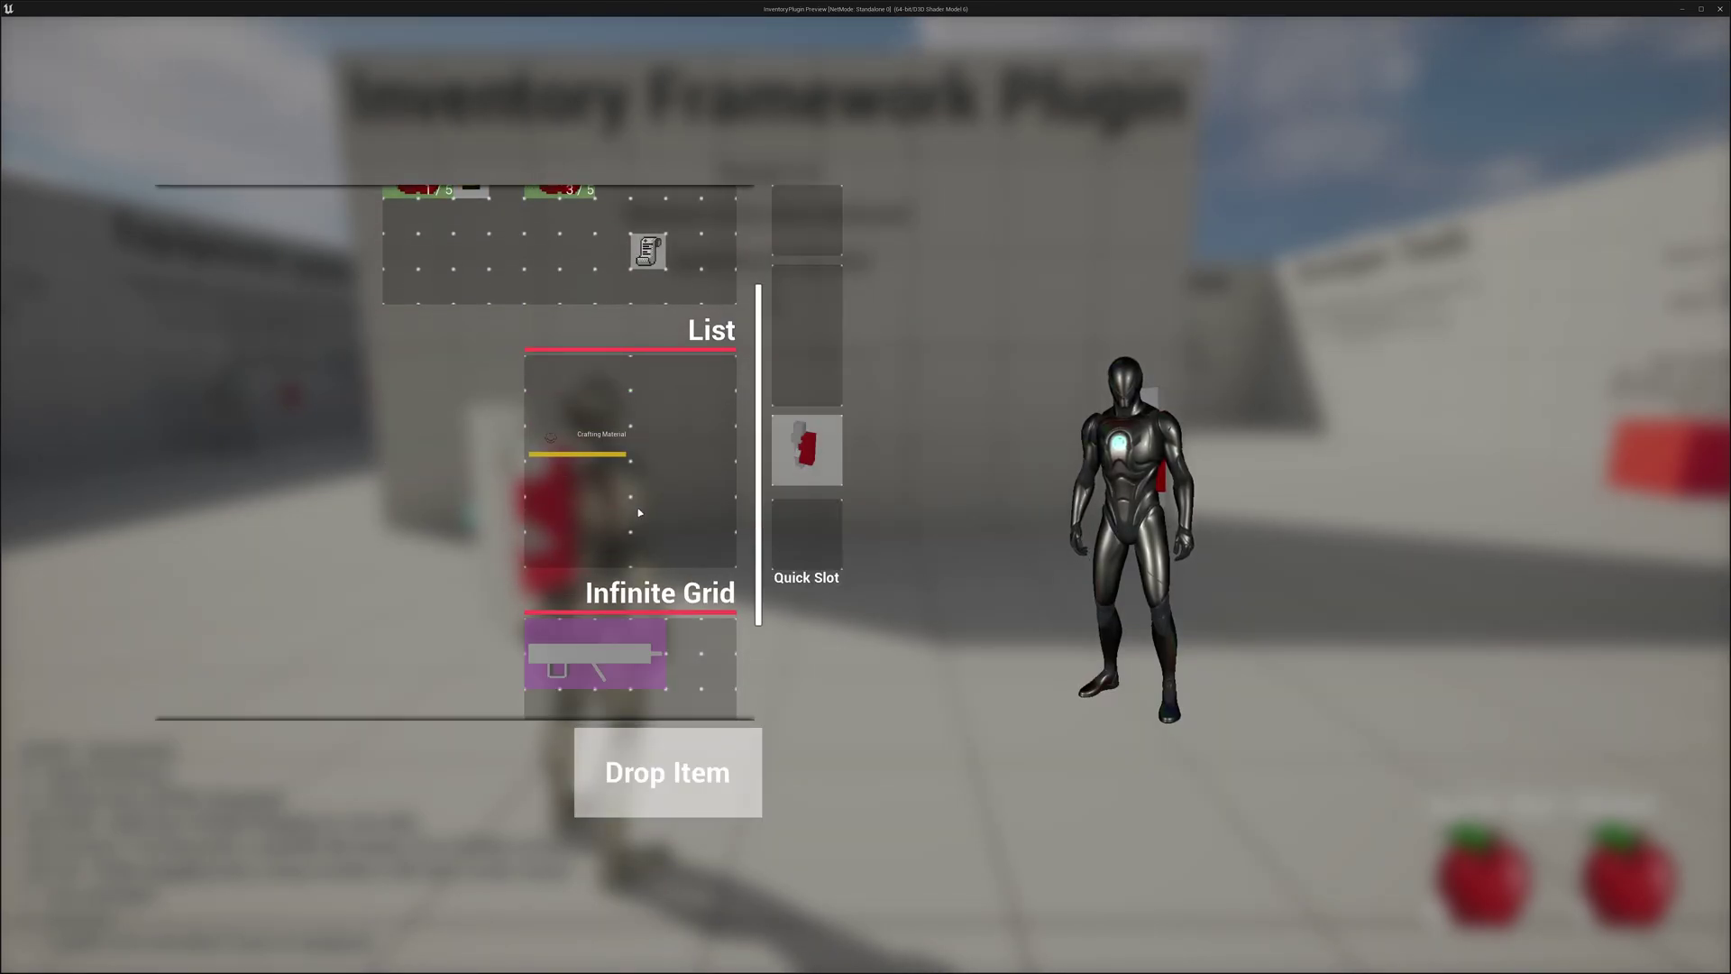
Move the Crafting Material via the Infinite Grid to the Infinite List, add the Cool Gun there, and place the Note in the List
scroll(639, 513, down, 2)
drag(586, 338, 541, 605)
scroll(700, 566, down, 2)
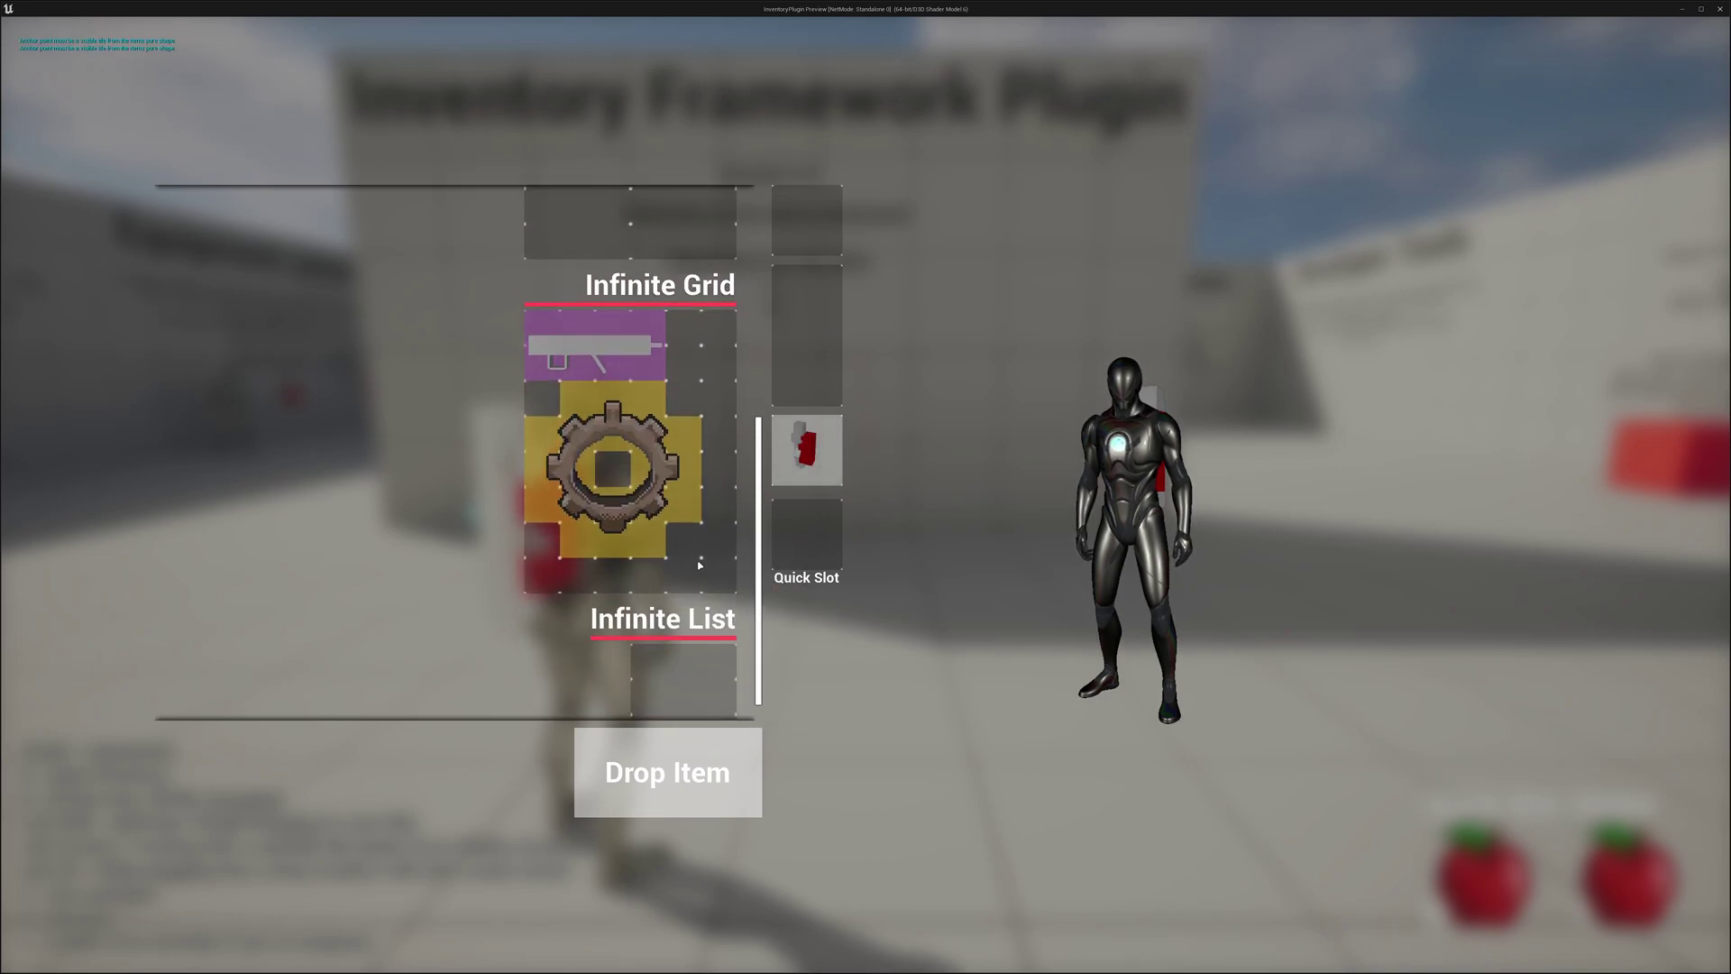
scroll(699, 565, down, 1)
drag(600, 442, 685, 667)
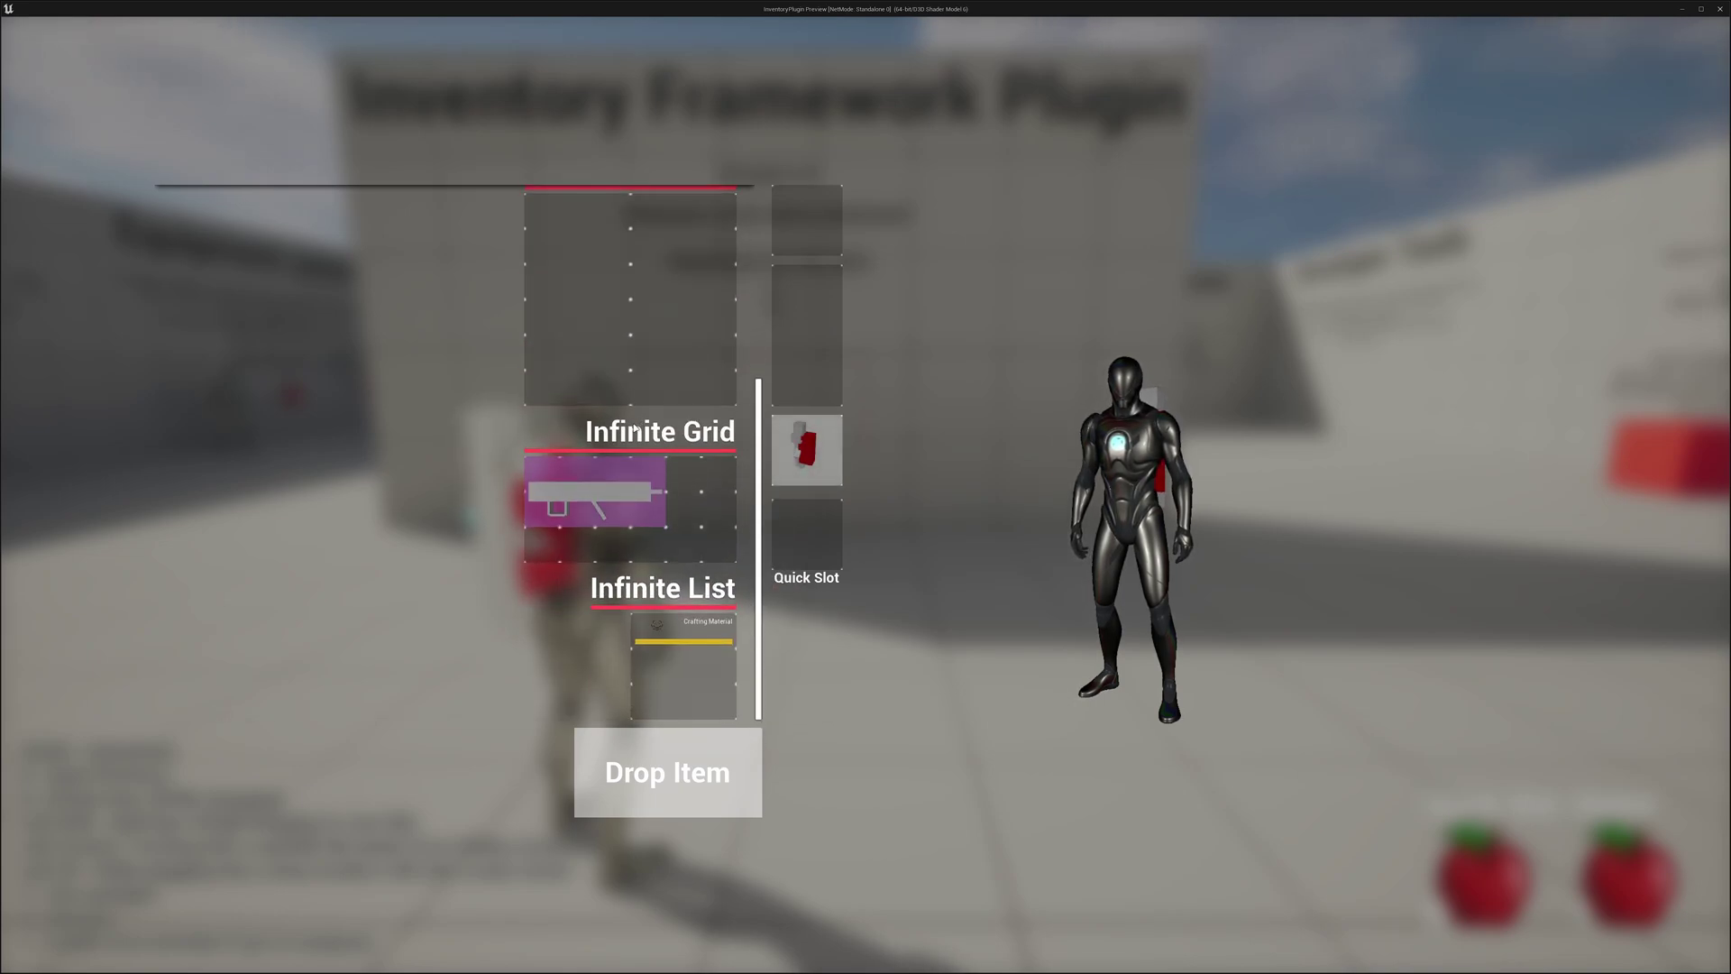
drag(595, 491, 655, 425)
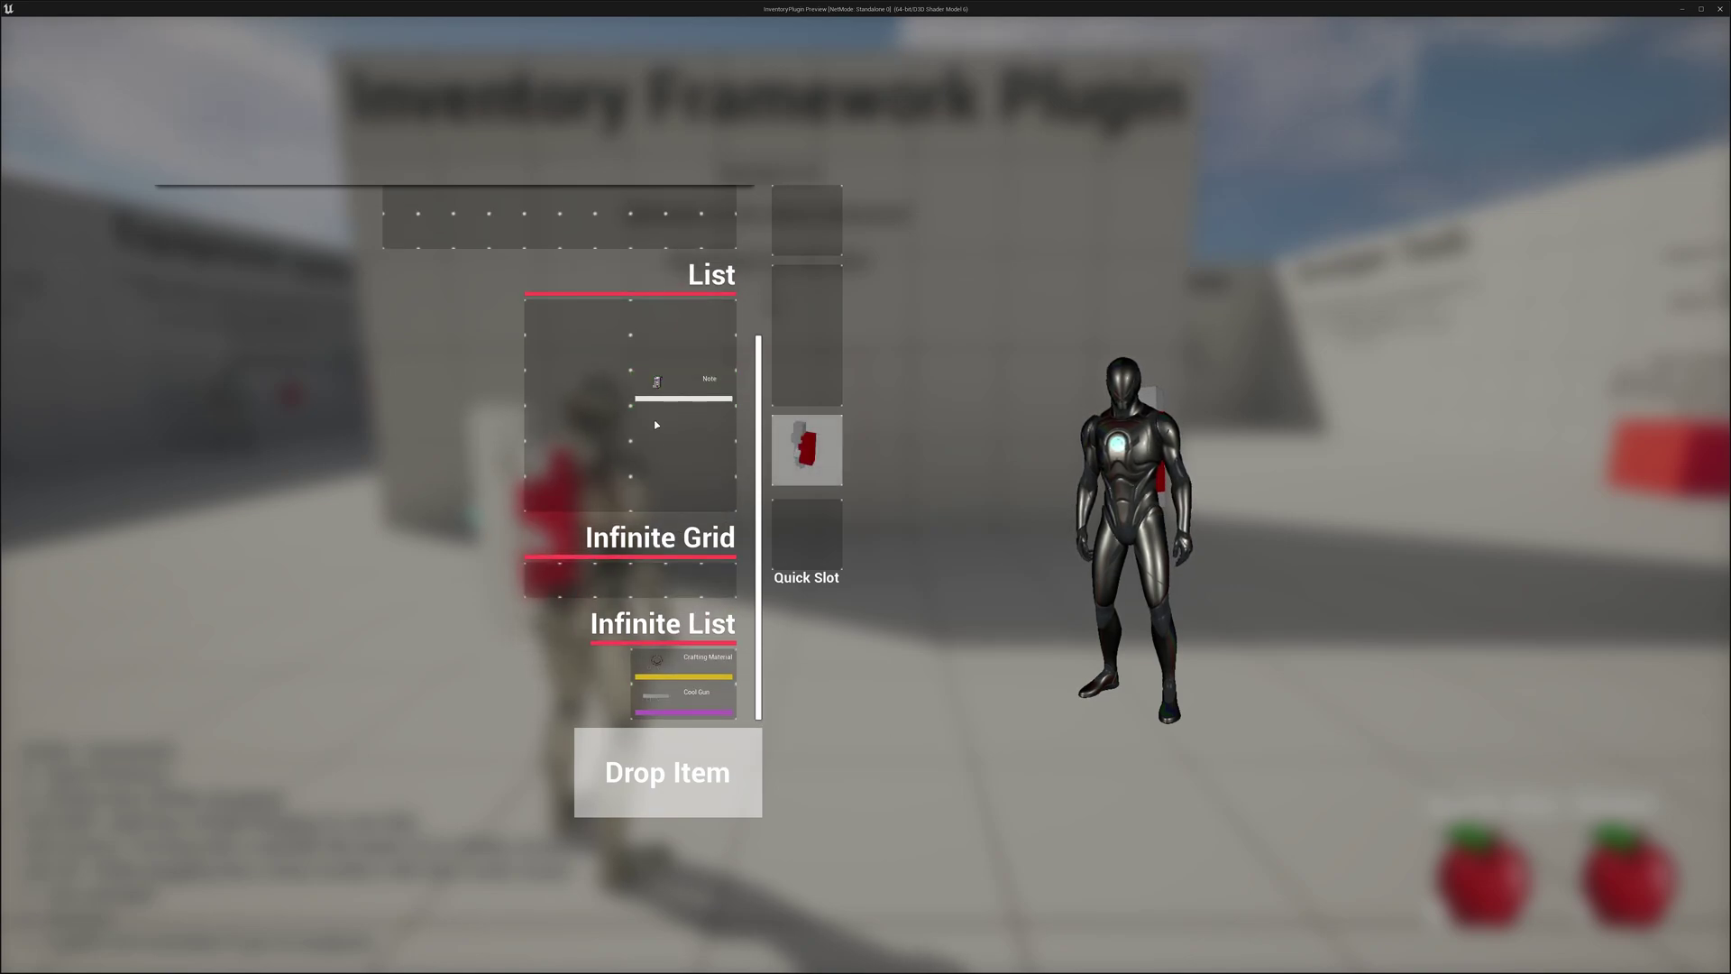
Rotate the Mystery Item so it lies horizontally in the Grid, with its tail above the three-apple stack
scroll(656, 425, up, 3)
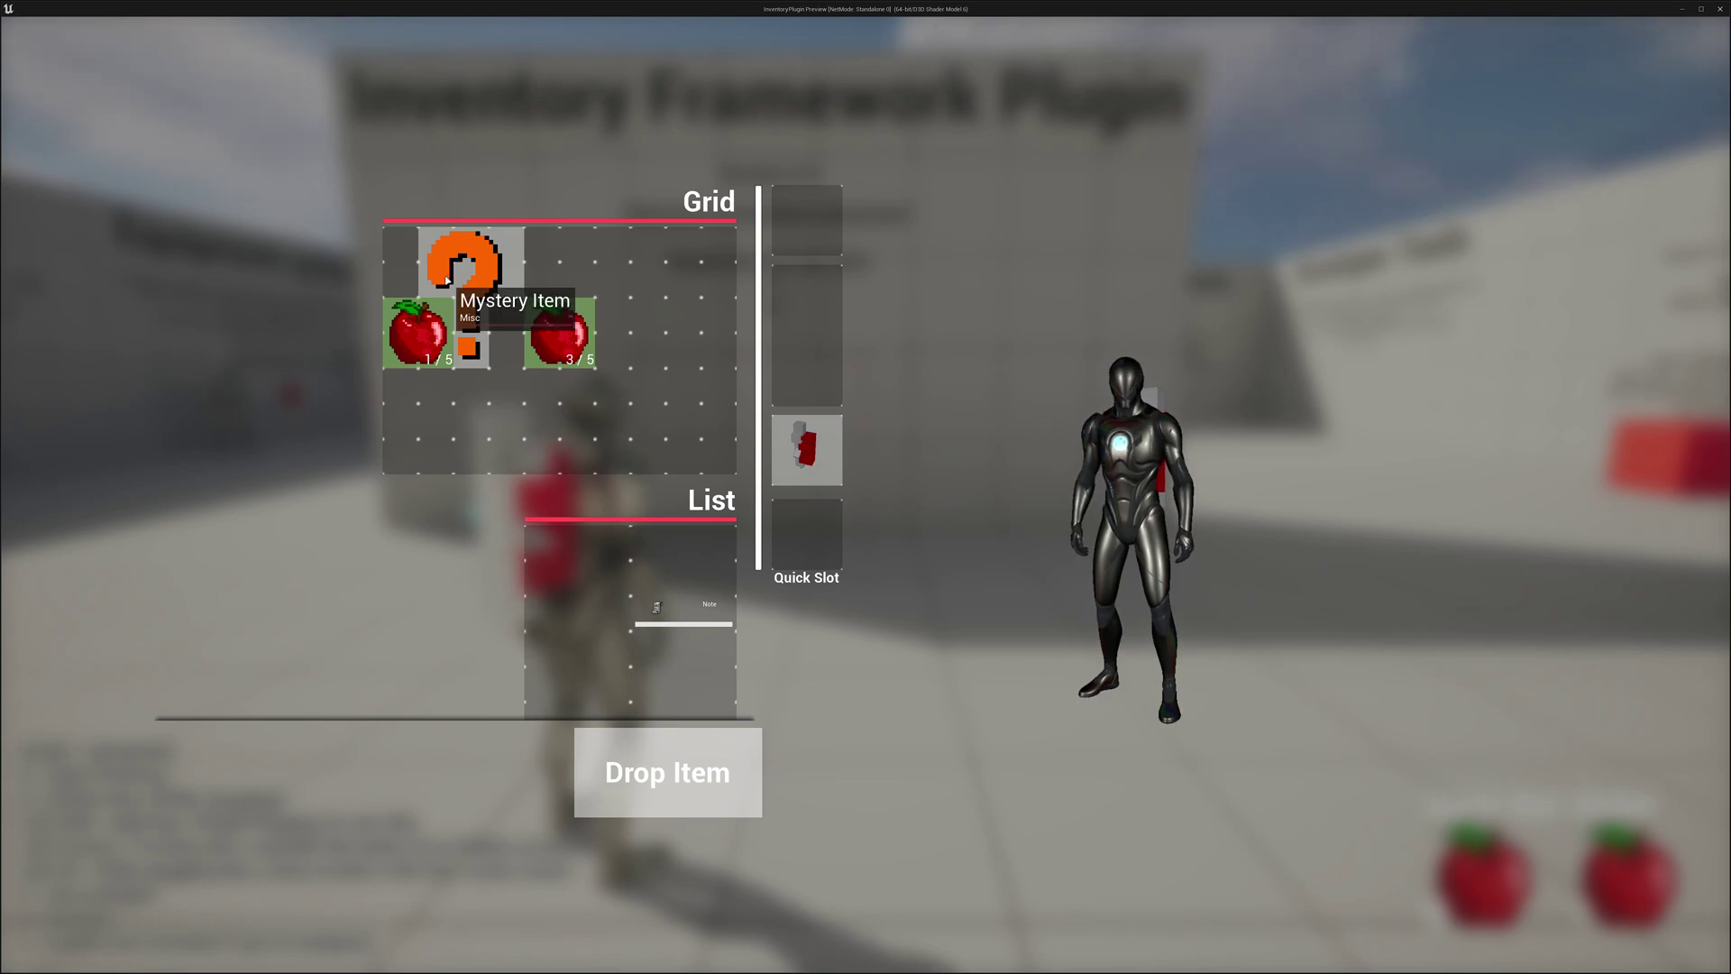
drag(460, 280, 570, 287)
key(r)
key(r)
key(r)
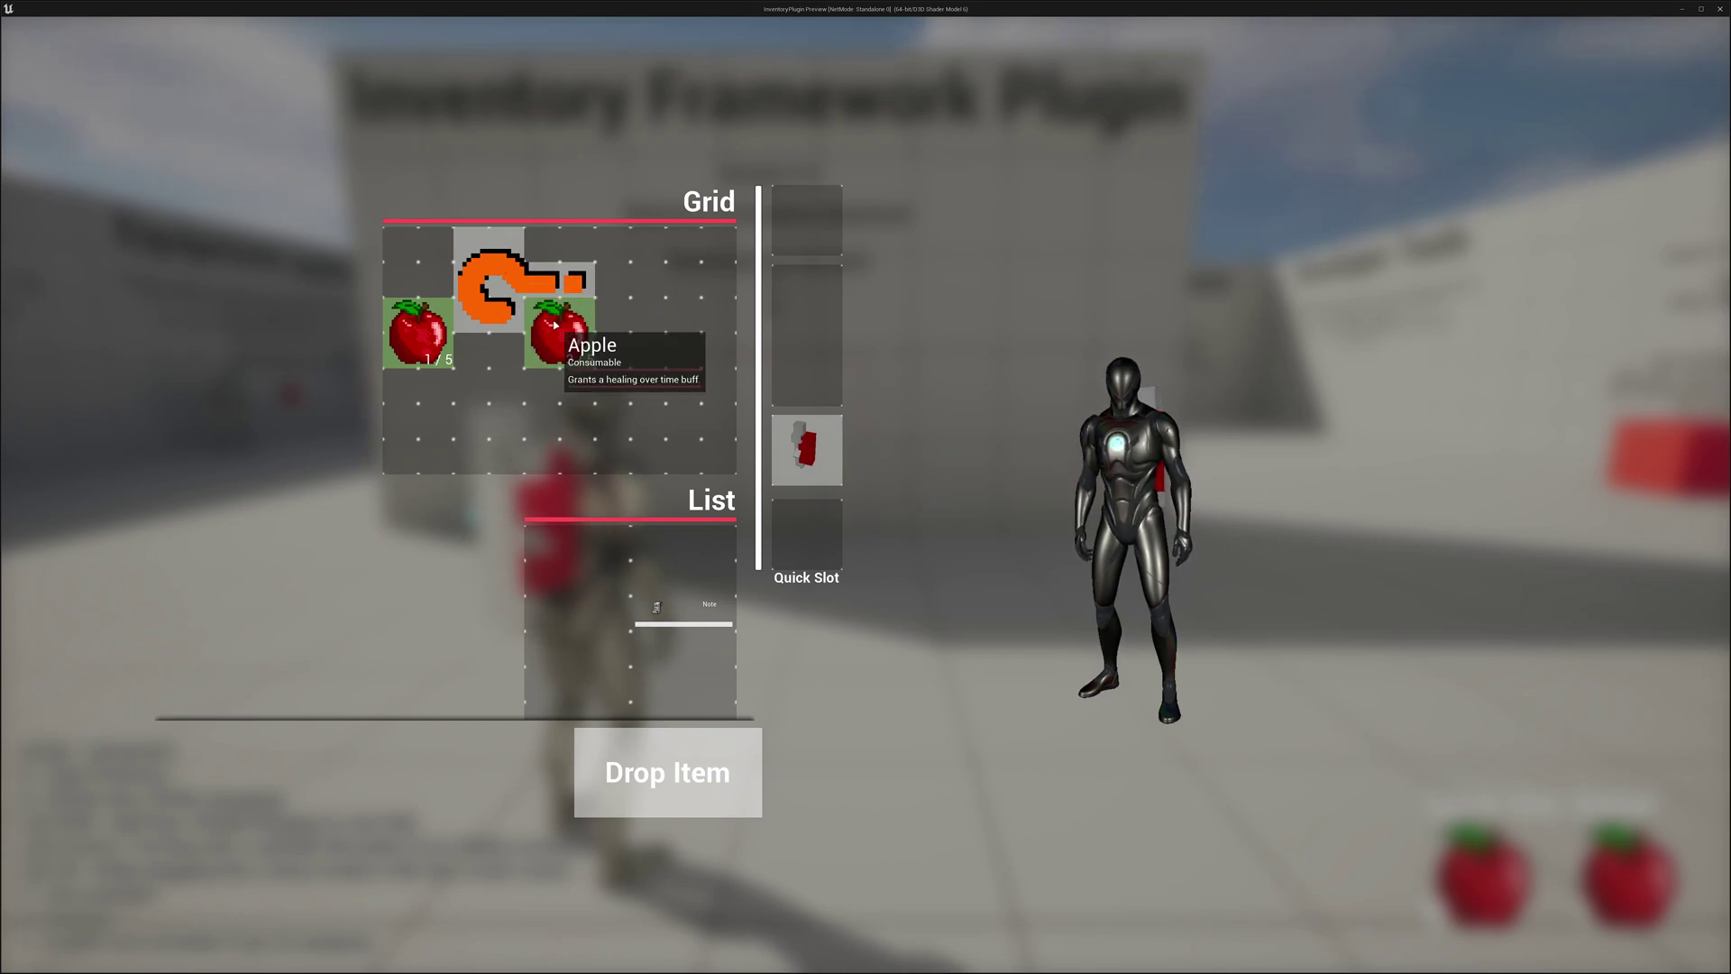
Merge the three-apple stack into the other Apple stack in the Grid
scroll(559, 288, down, 3)
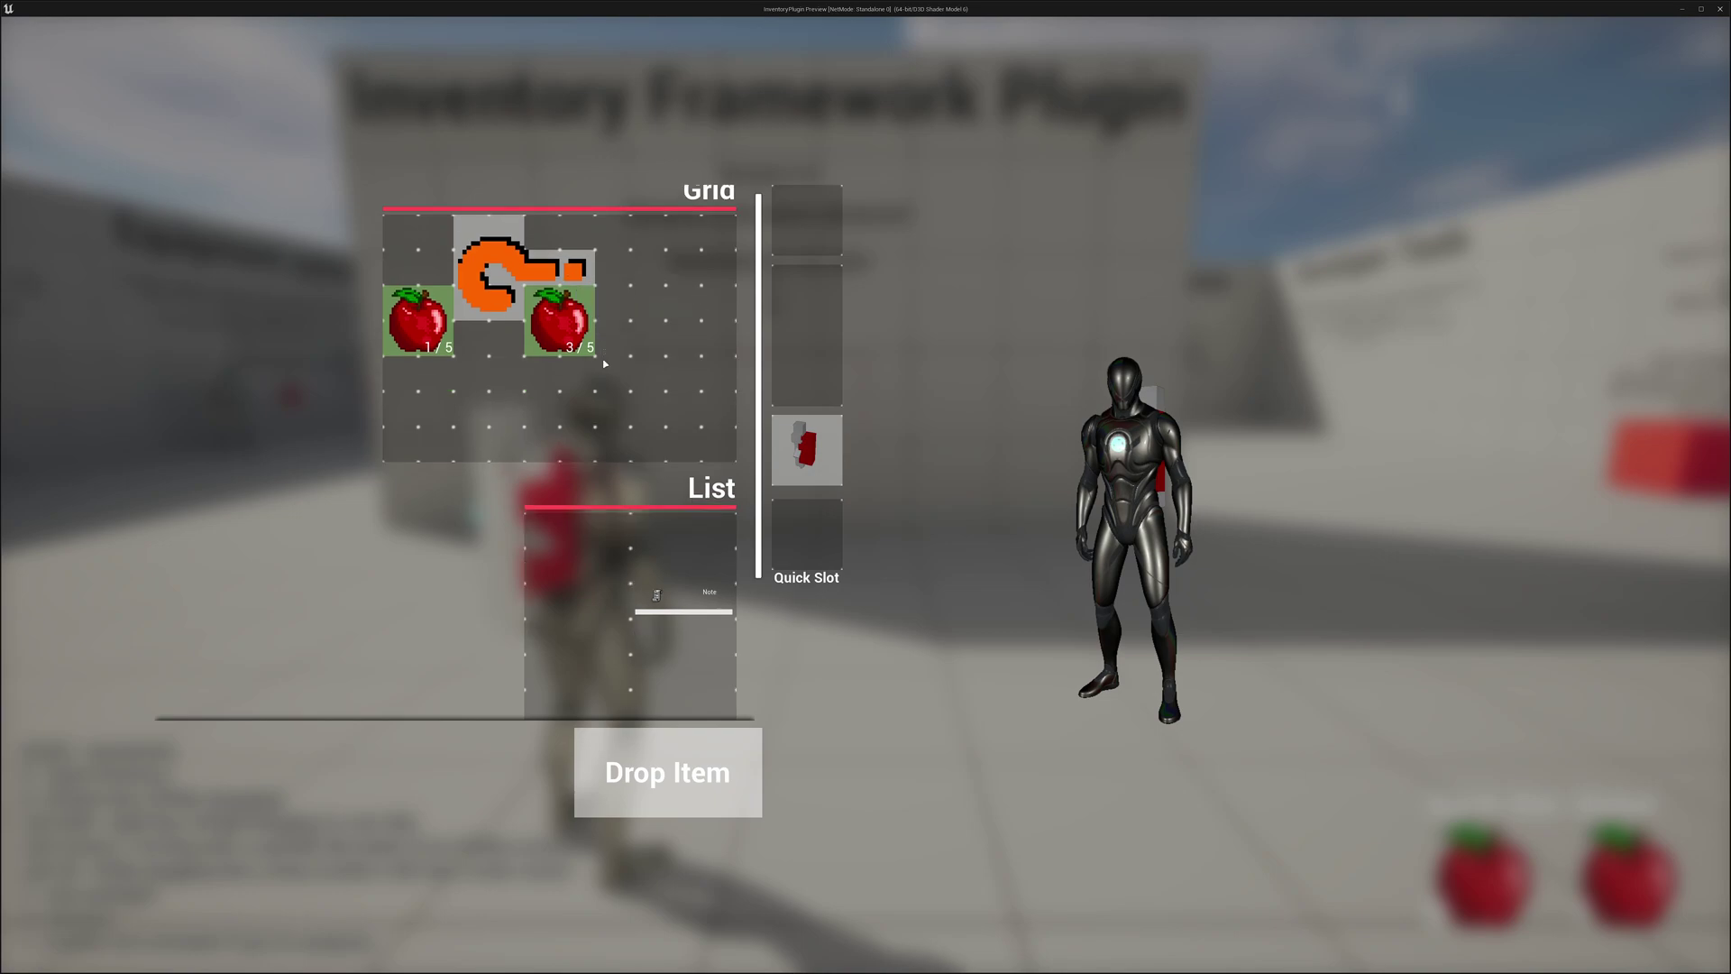
scroll(559, 298, up, 3)
drag(561, 306, 444, 325)
Move the Crafting Material from the Infinite List and the Note from the List back into the Grid
scroll(444, 325, down, 3)
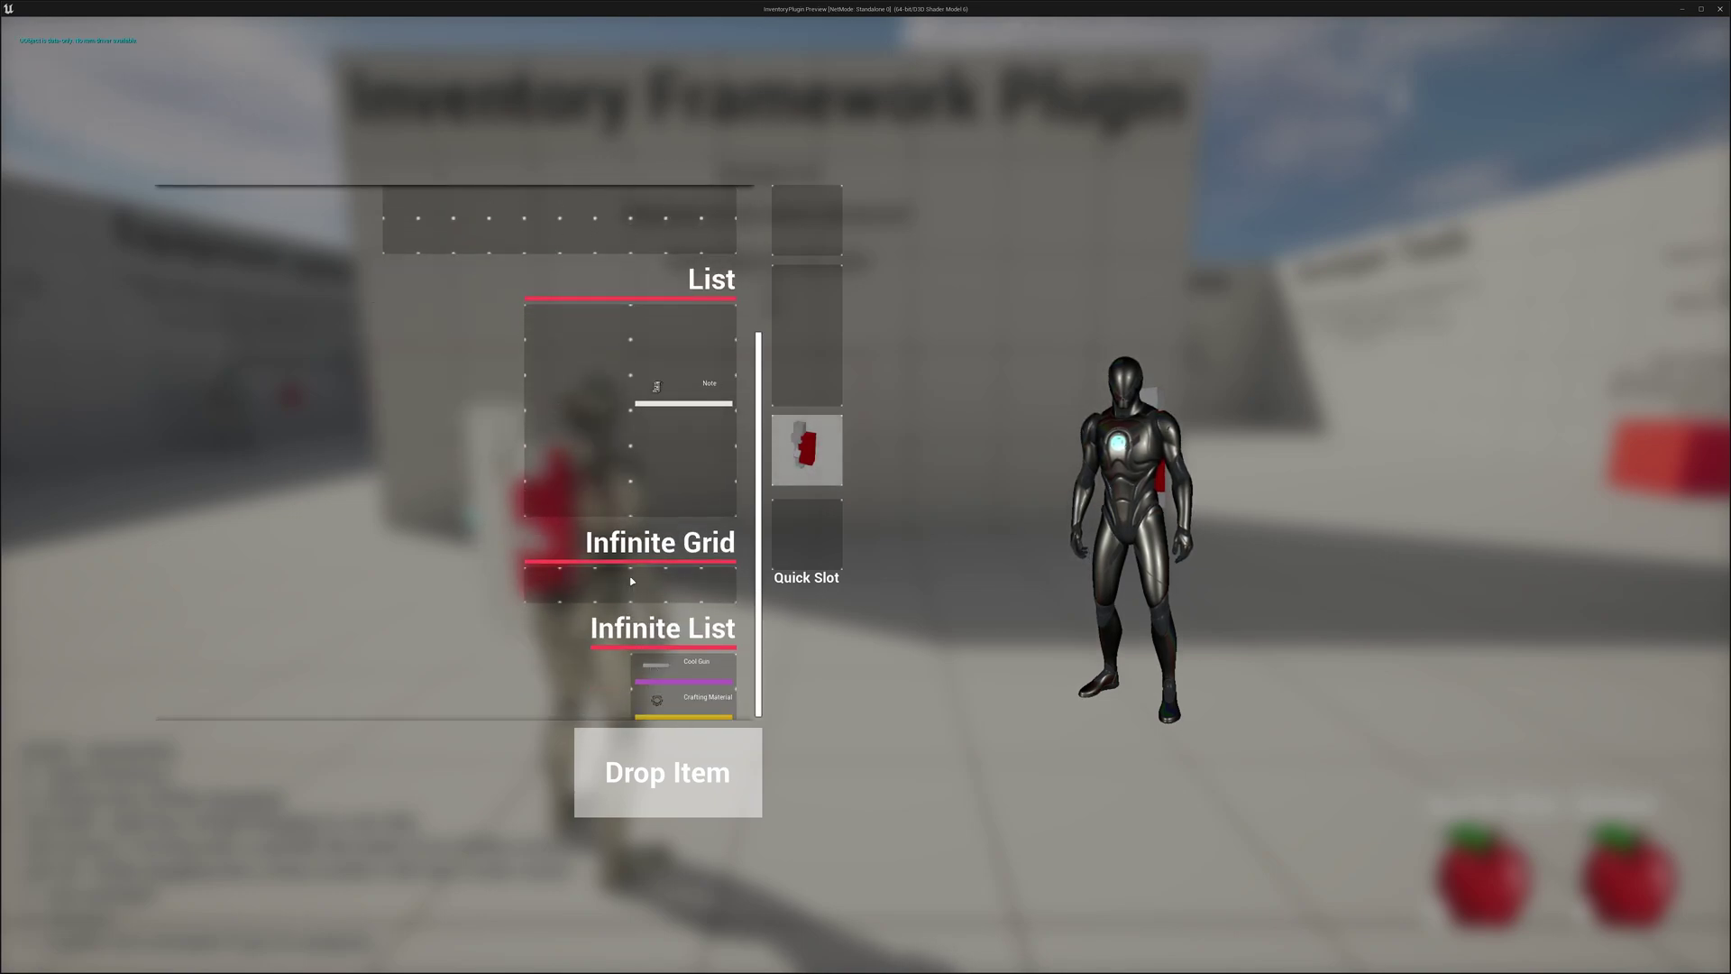
drag(696, 665, 588, 352)
scroll(631, 586, up, 3)
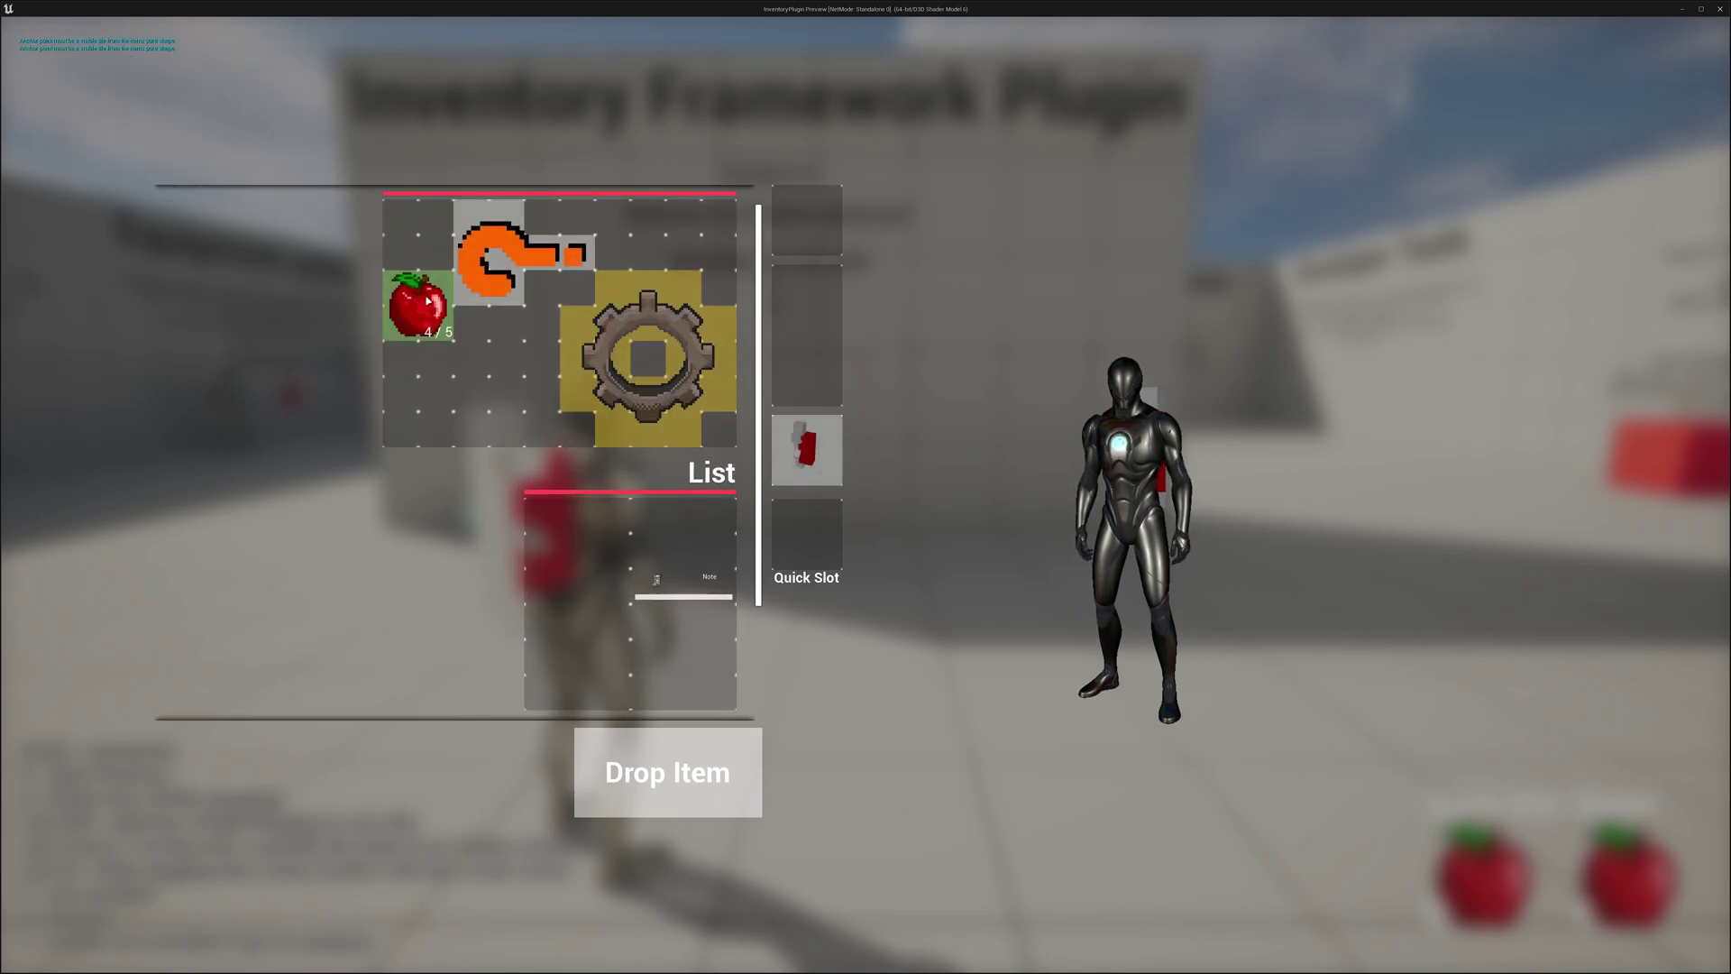
drag(656, 578, 446, 368)
scroll(510, 437, up, 1)
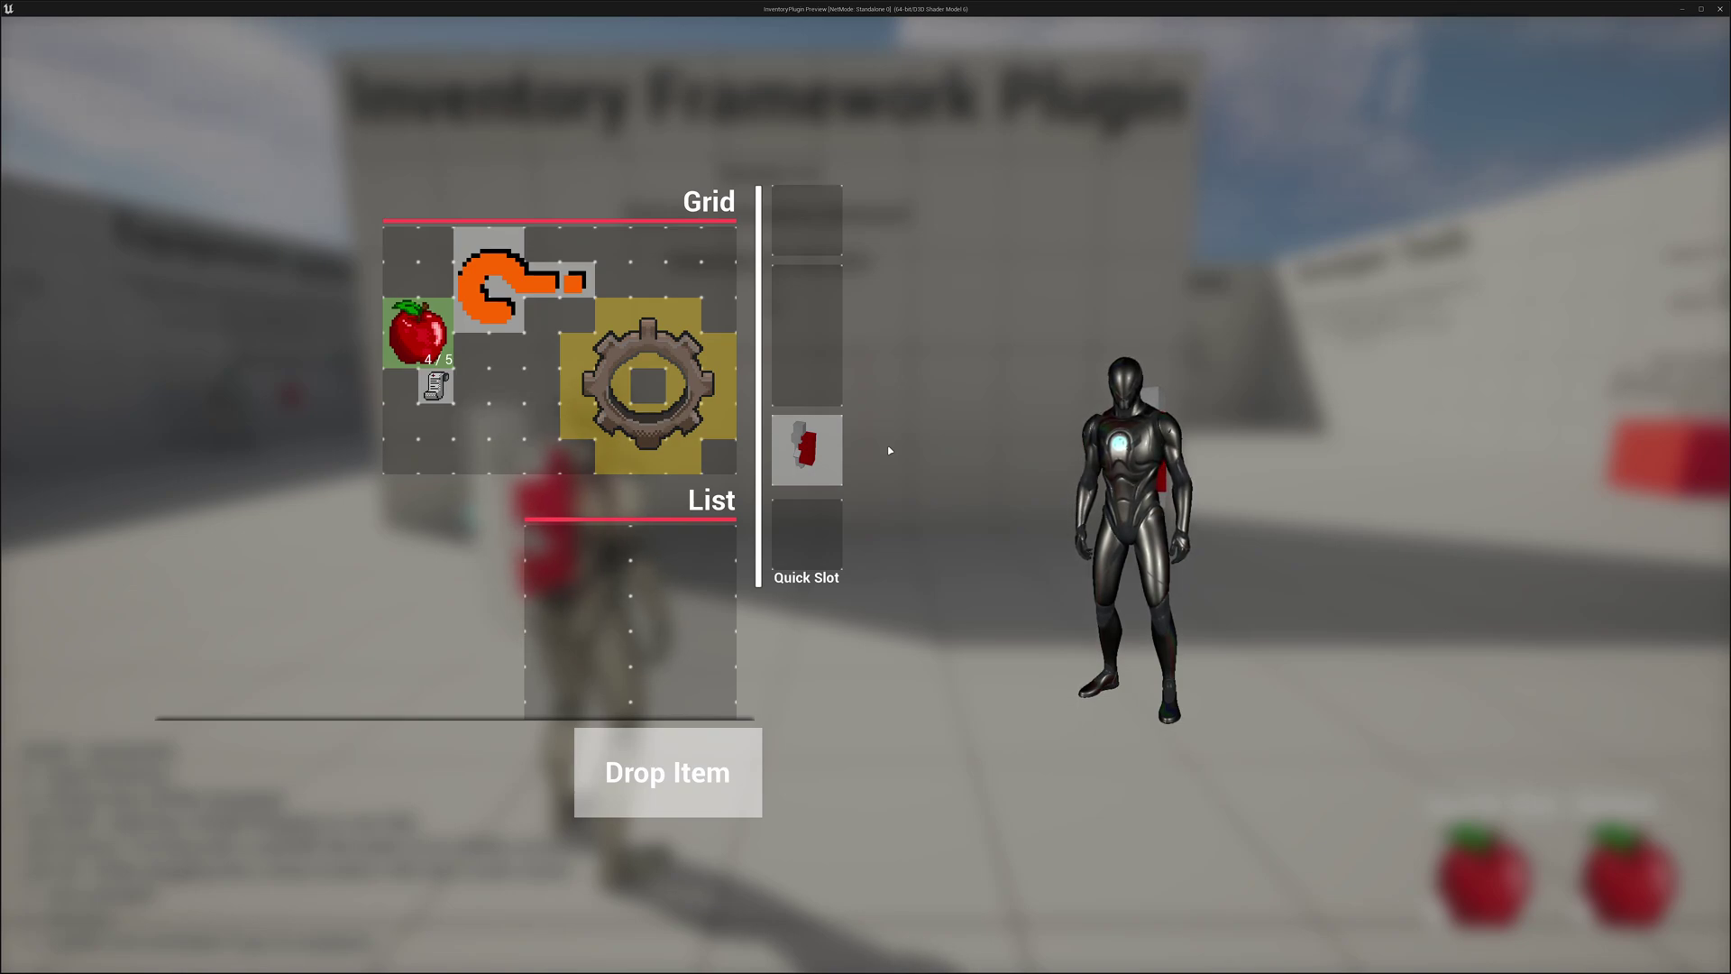
Close the inventory, walk to the intro spot, follow its Documentation link and open the documentation's Introduction page
key(b)
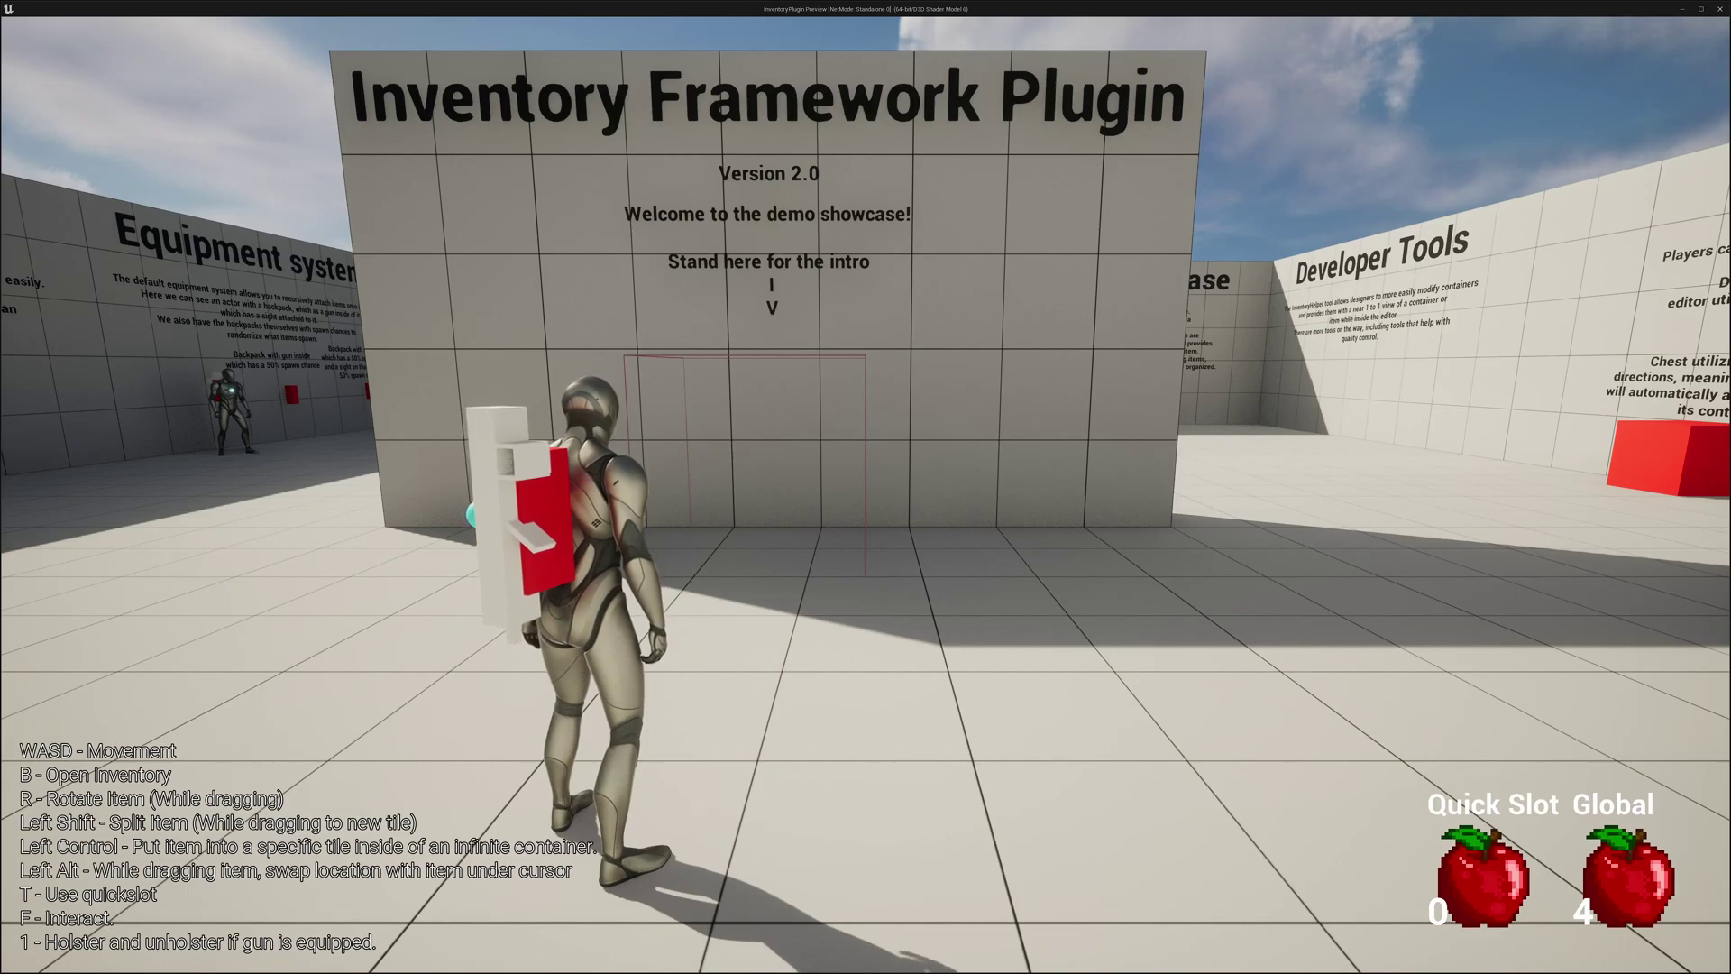
key(w)
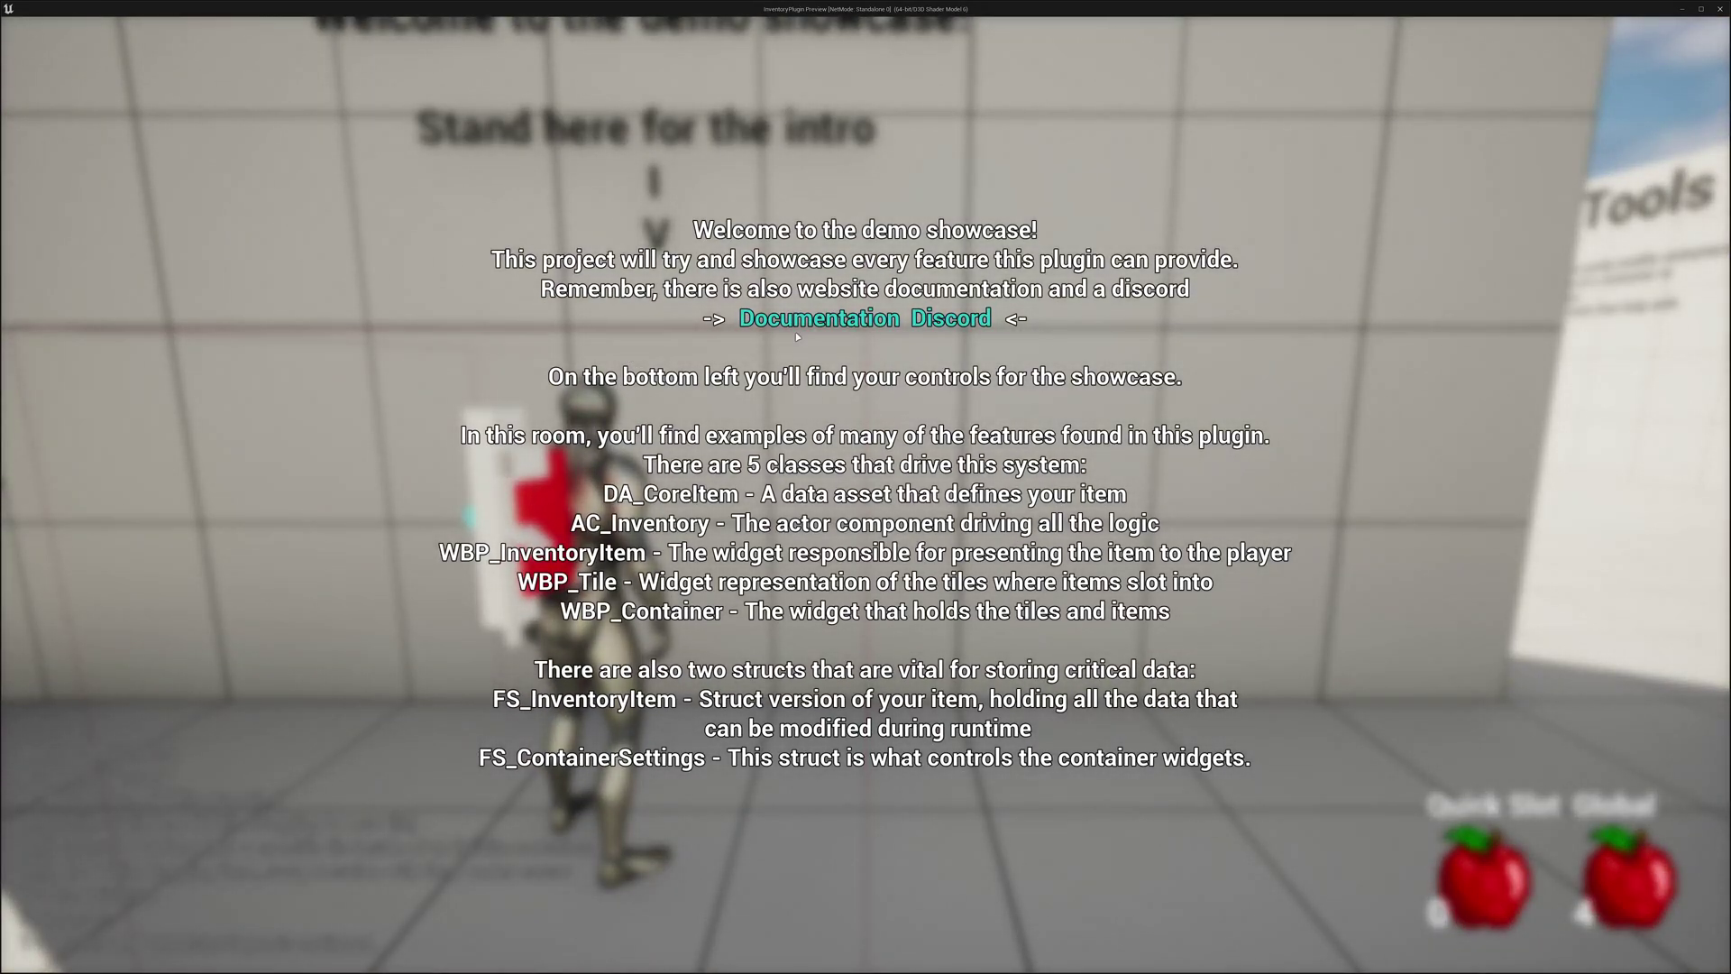
click(805, 325)
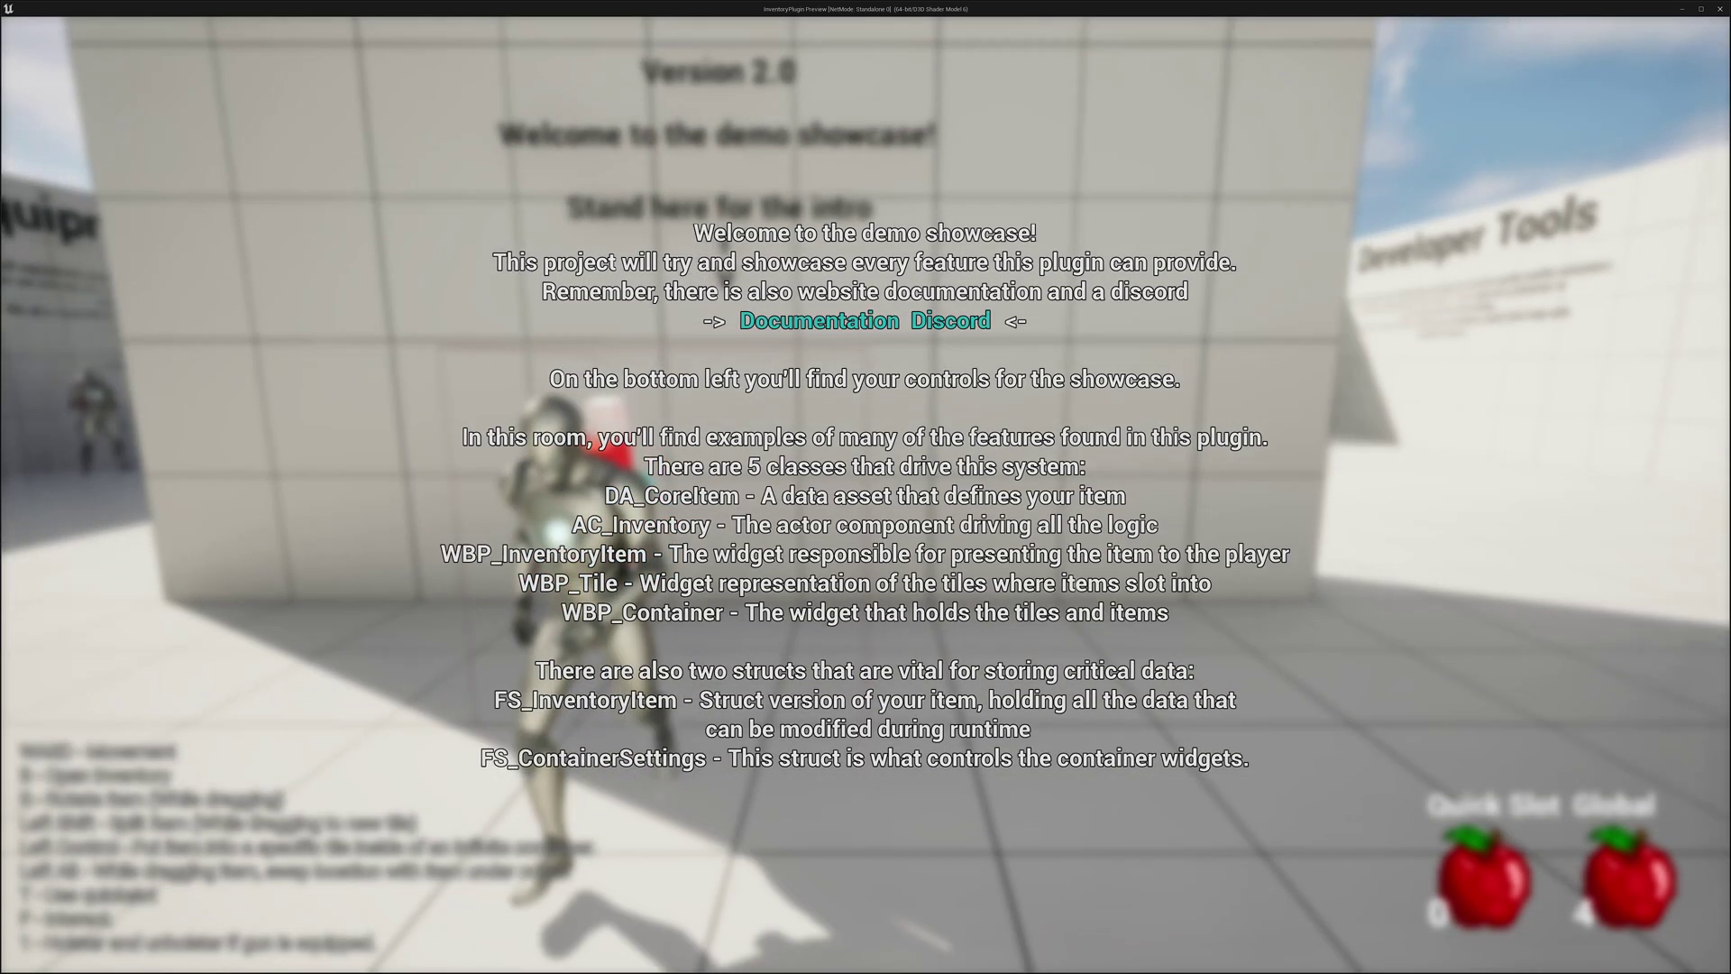
key(w)
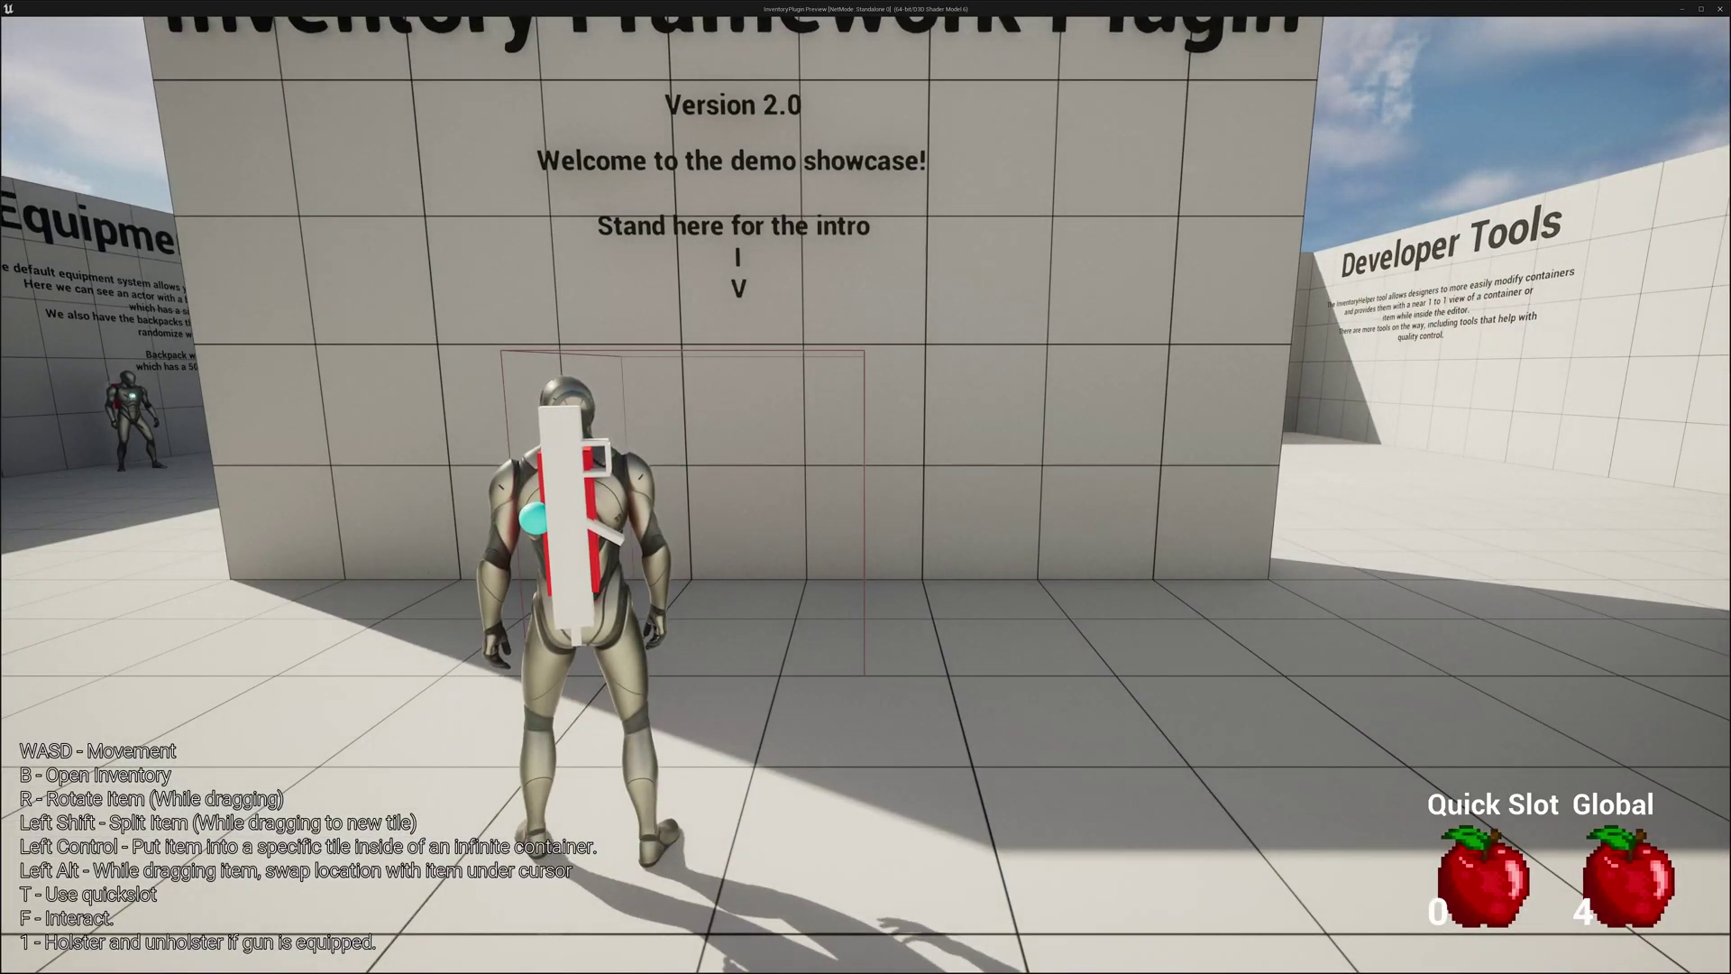
key(w)
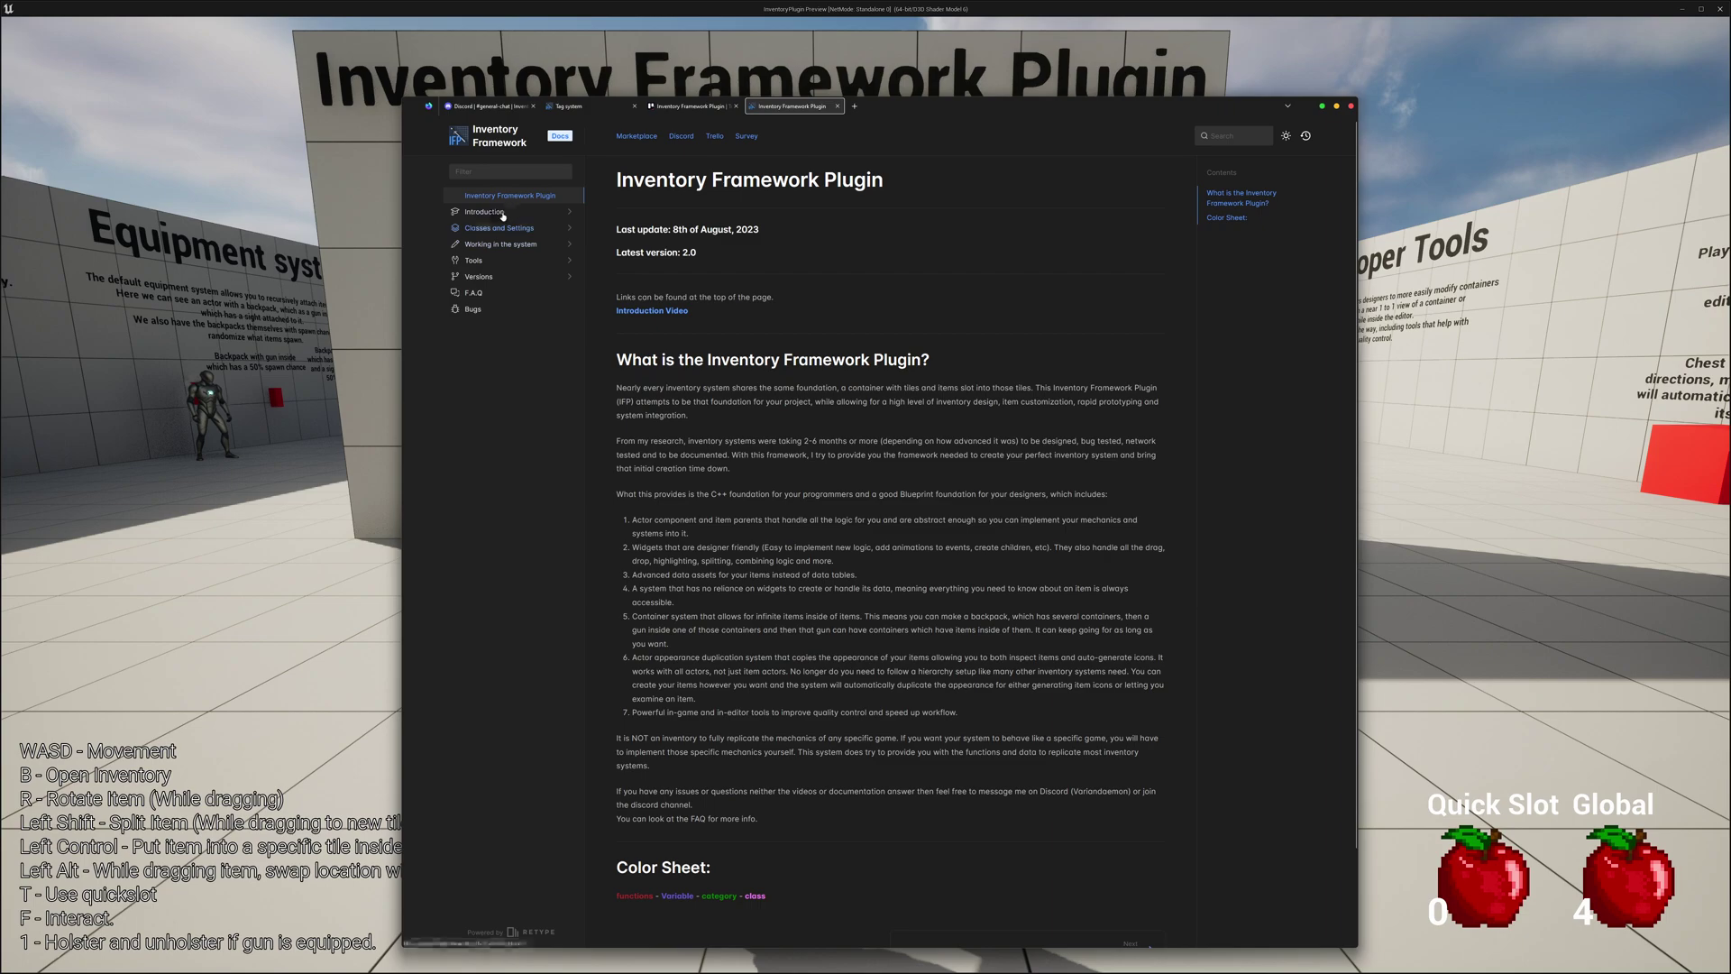
click(483, 211)
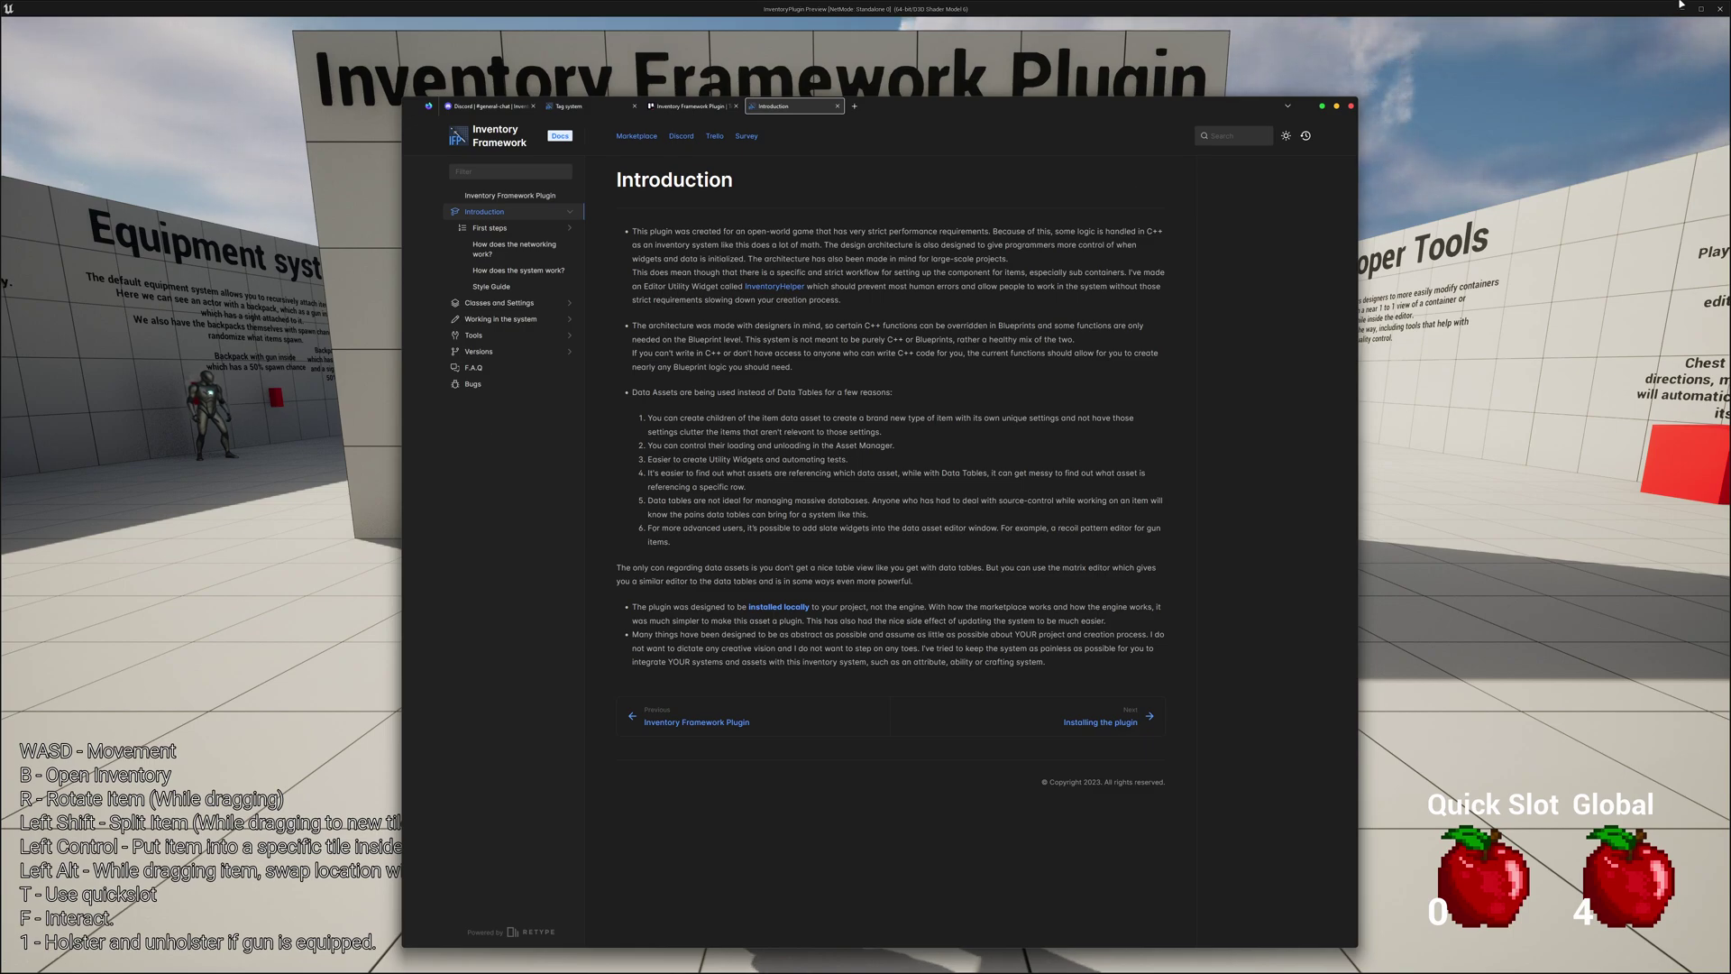
Leave the game preview, switch to the code editor and look through the declarations in AC_Inventory.h
click(1716, 11)
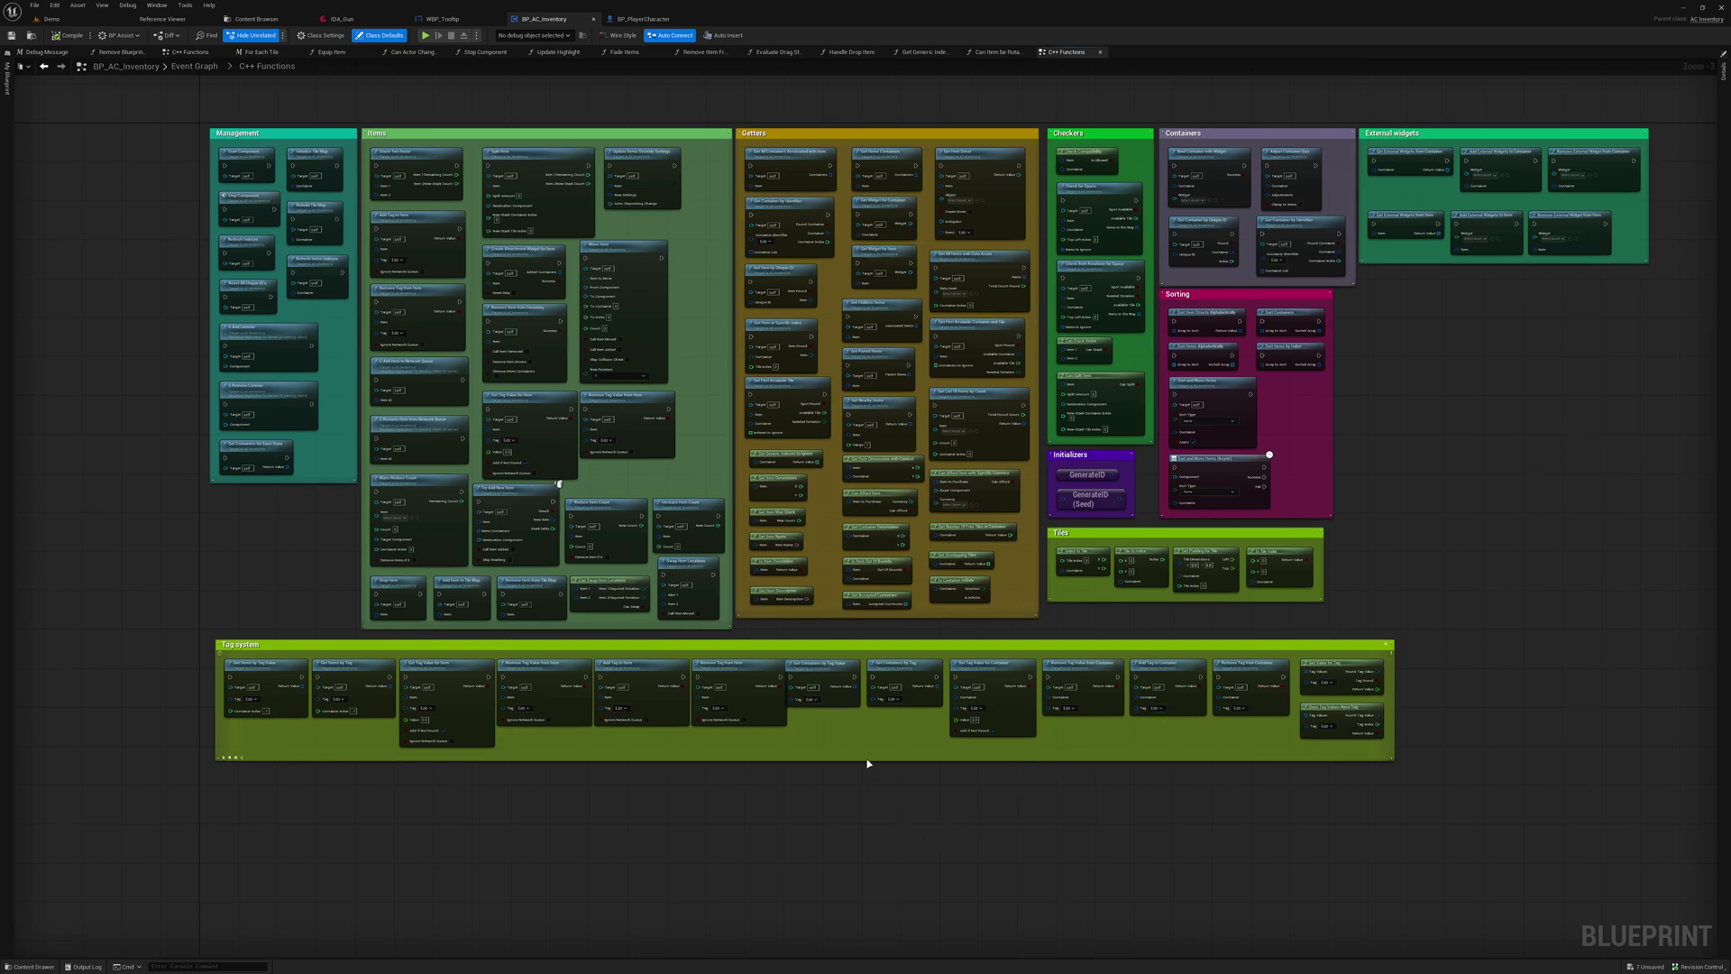
key(alt+Tab)
click(1024, 479)
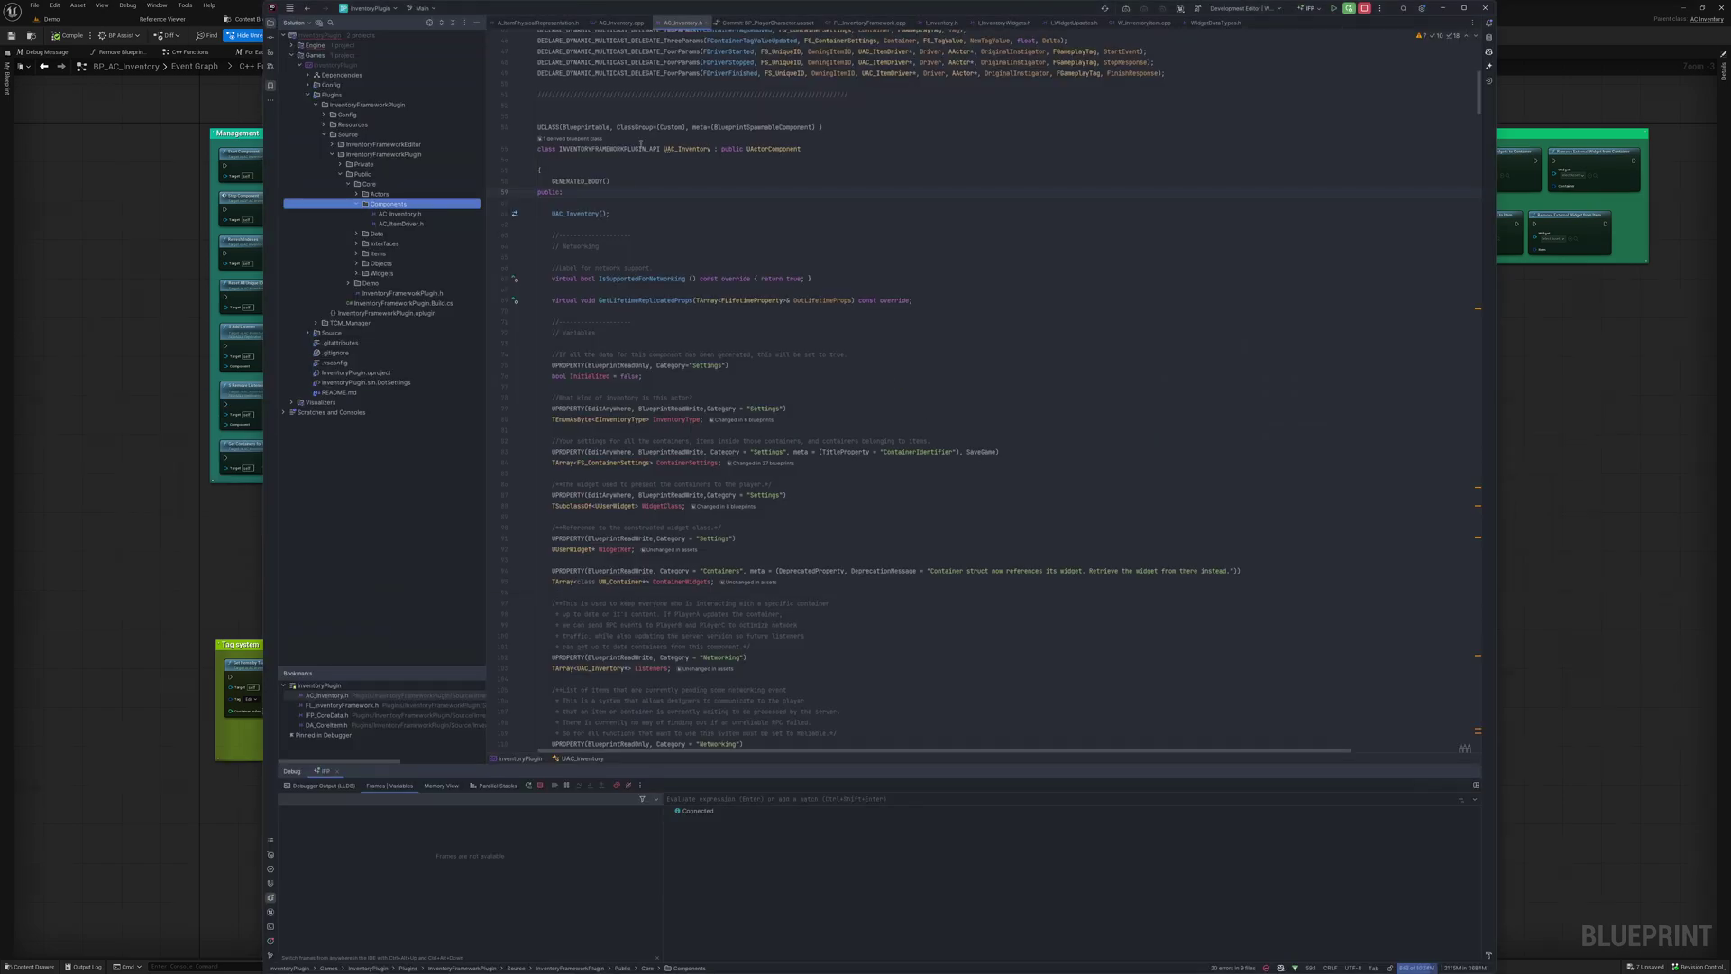
scroll(983, 394, down, 15)
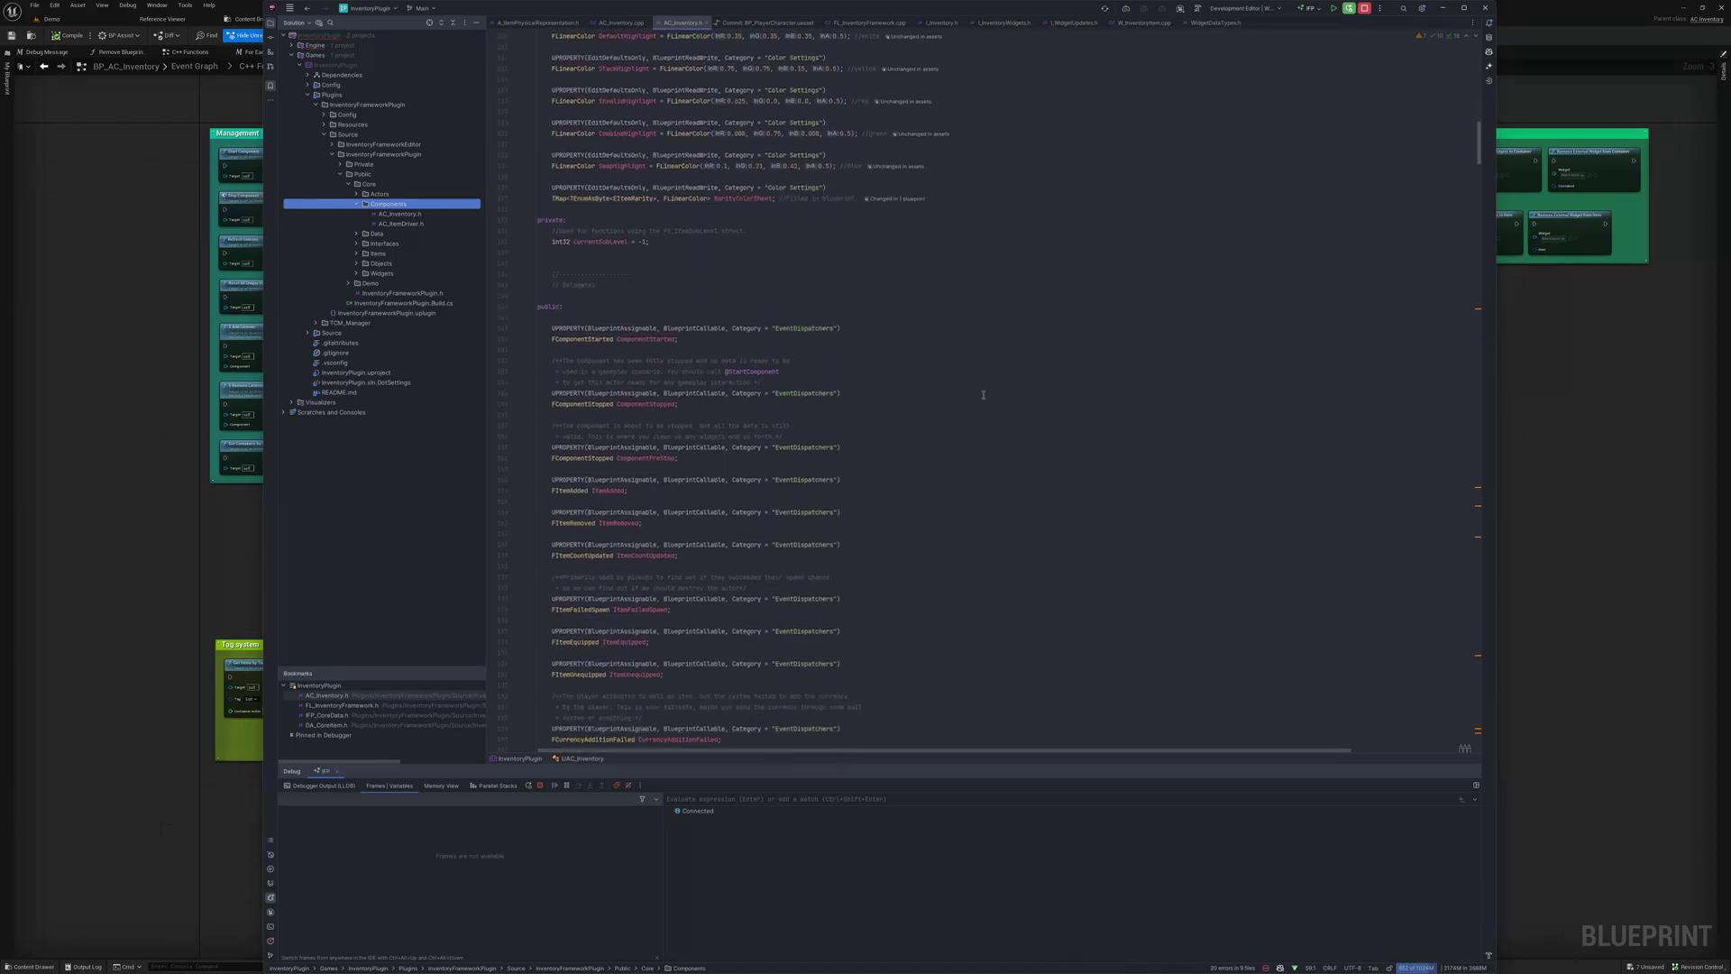
scroll(983, 394, down, 5)
drag(1483, 163, 1408, 200)
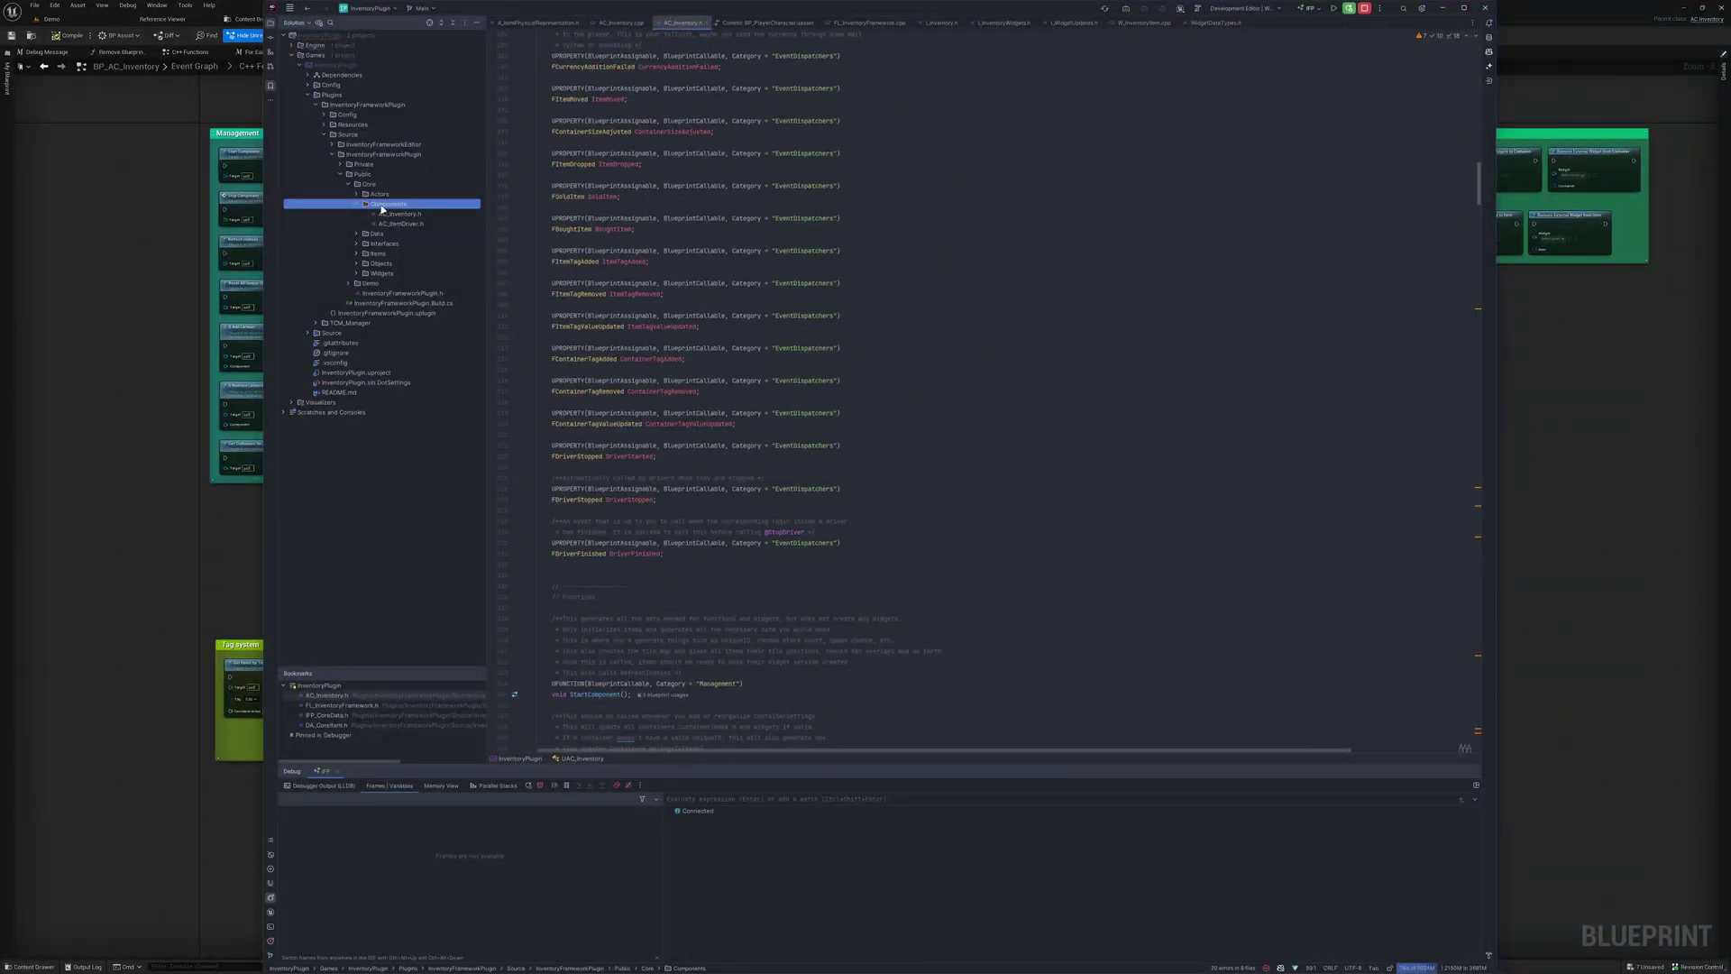
Open FL_InventoryFramework.h from the Data folder and look through its function declarations and comments
double_click(377, 234)
double_click(413, 253)
scroll(860, 418, down, 5)
scroll(860, 418, down, 15)
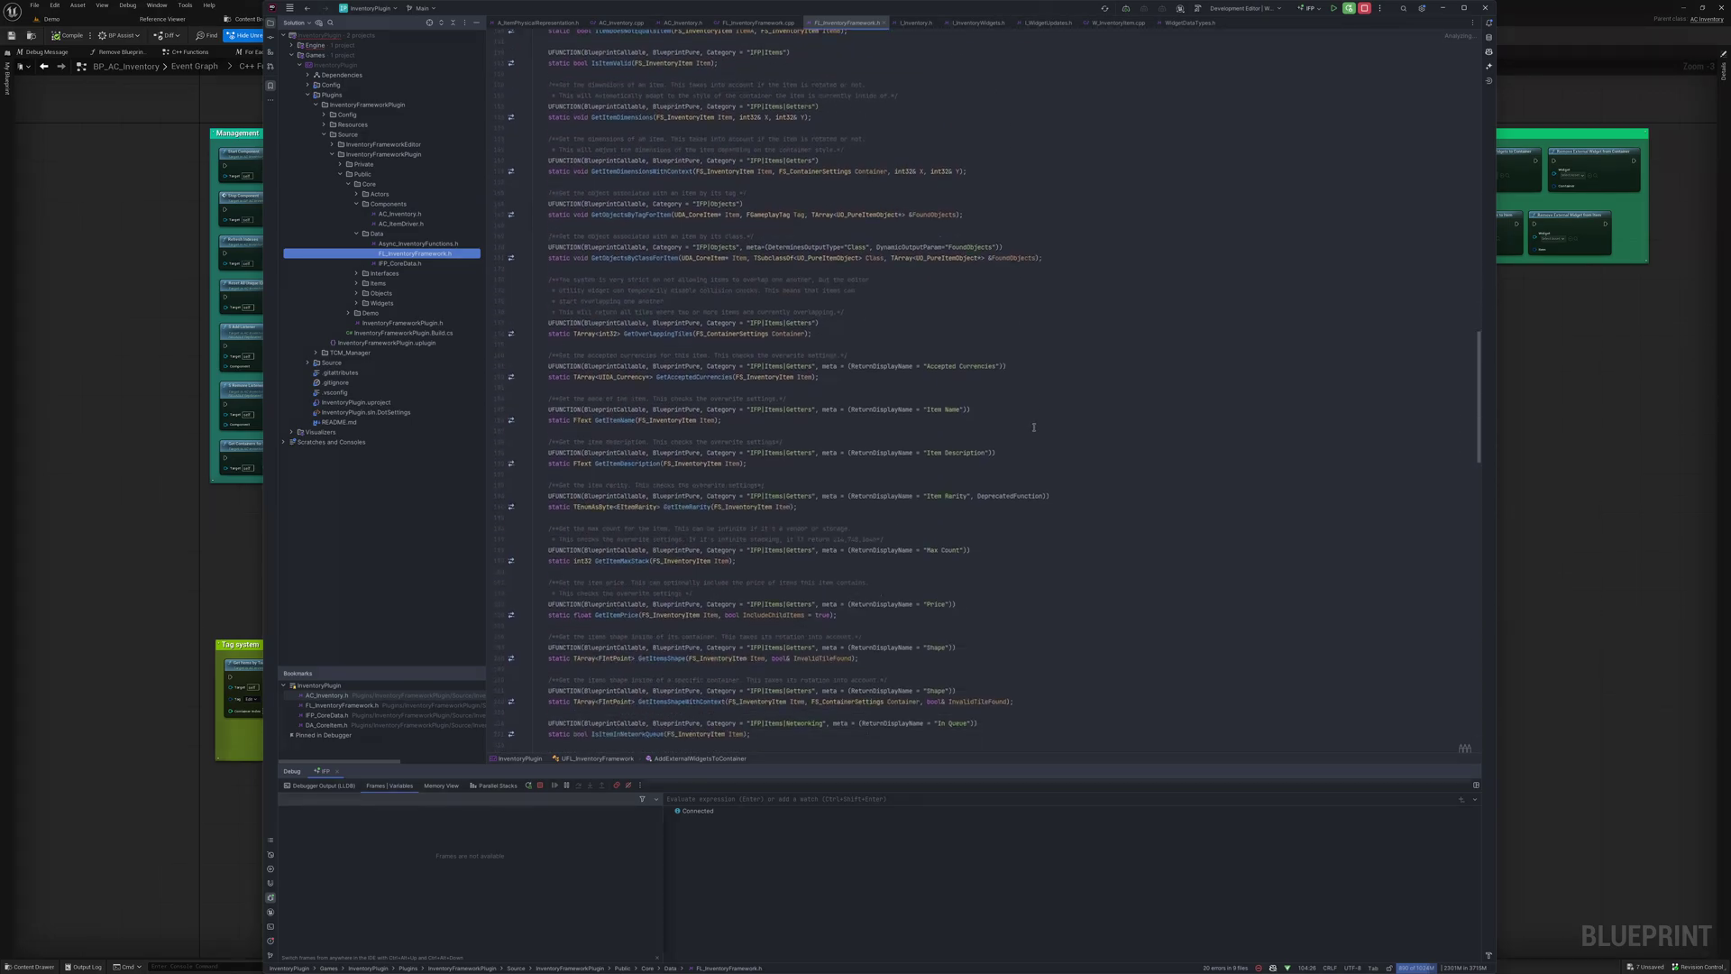
Return to the Unreal Editor's game preview and walk the character to the guns at the Override settings wall
click(167, 536)
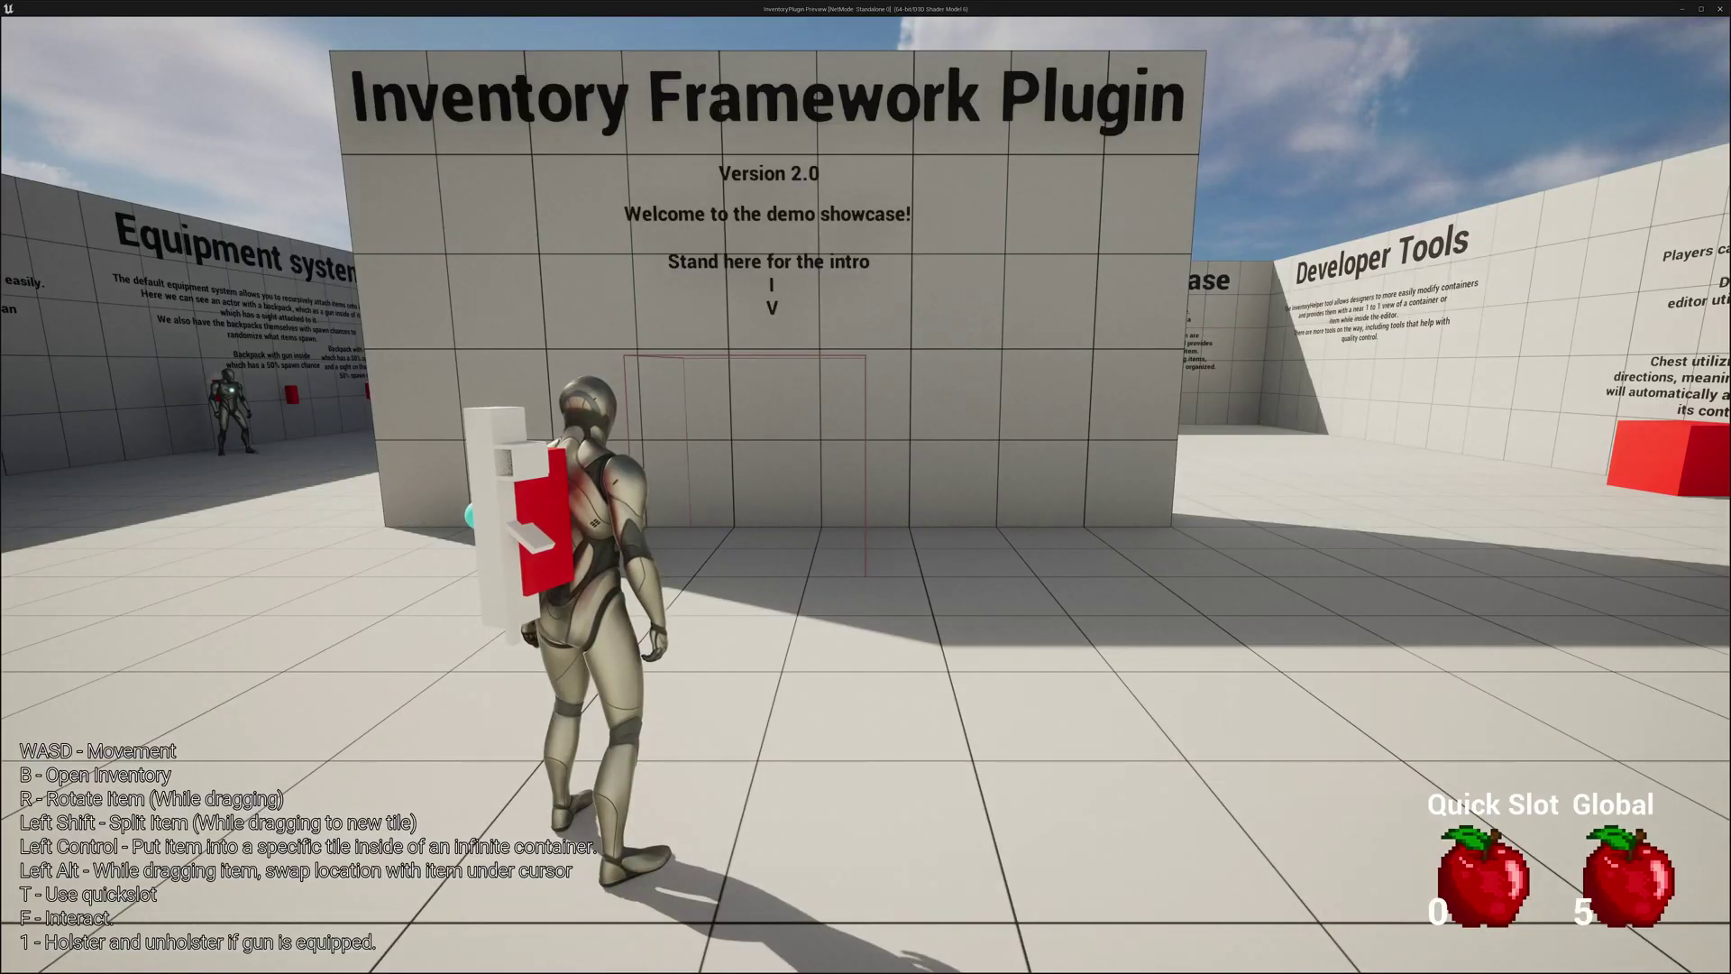
key(w)
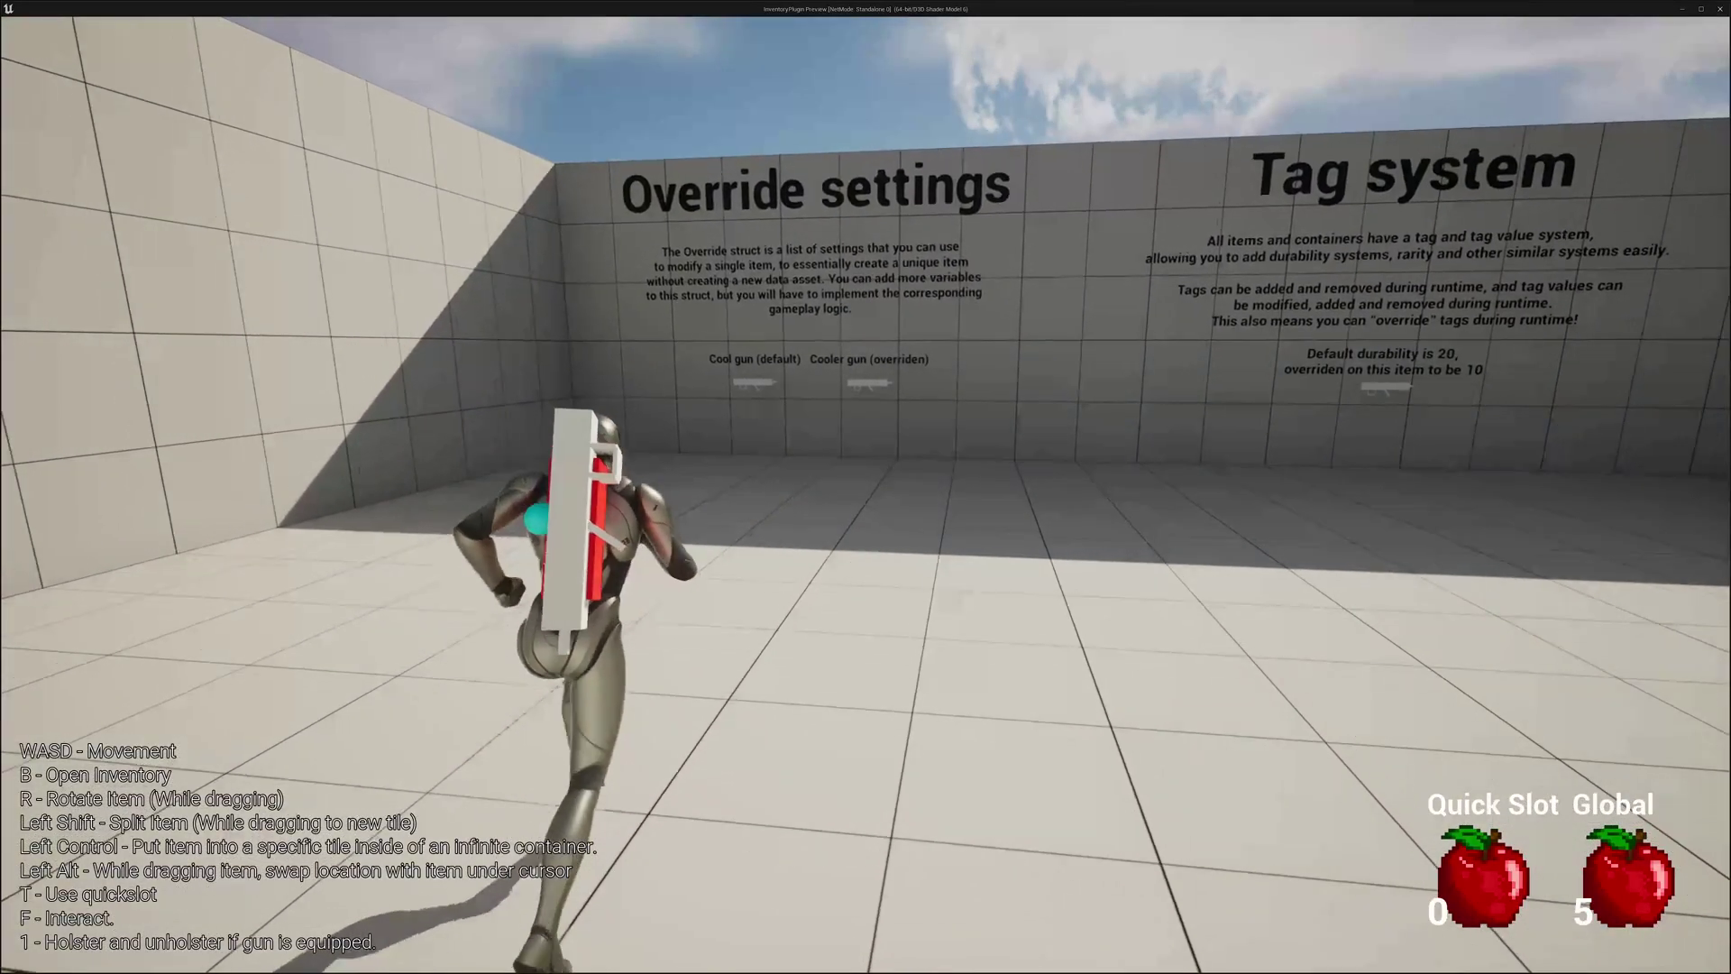
key(w)
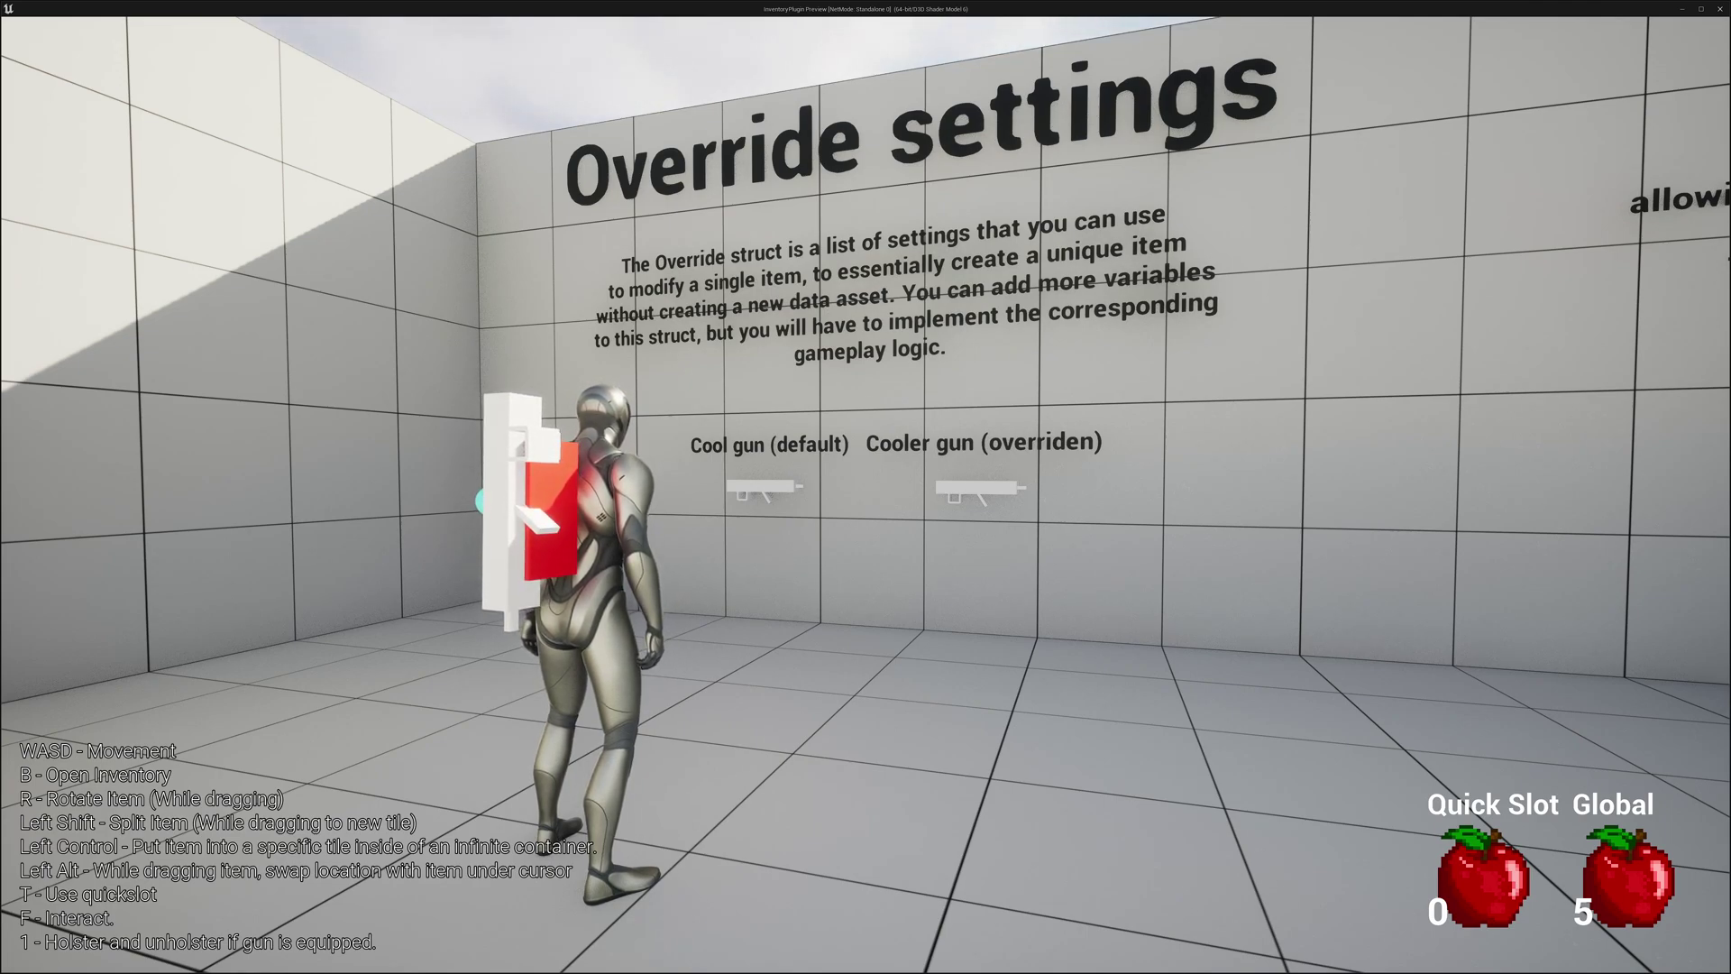
key(w)
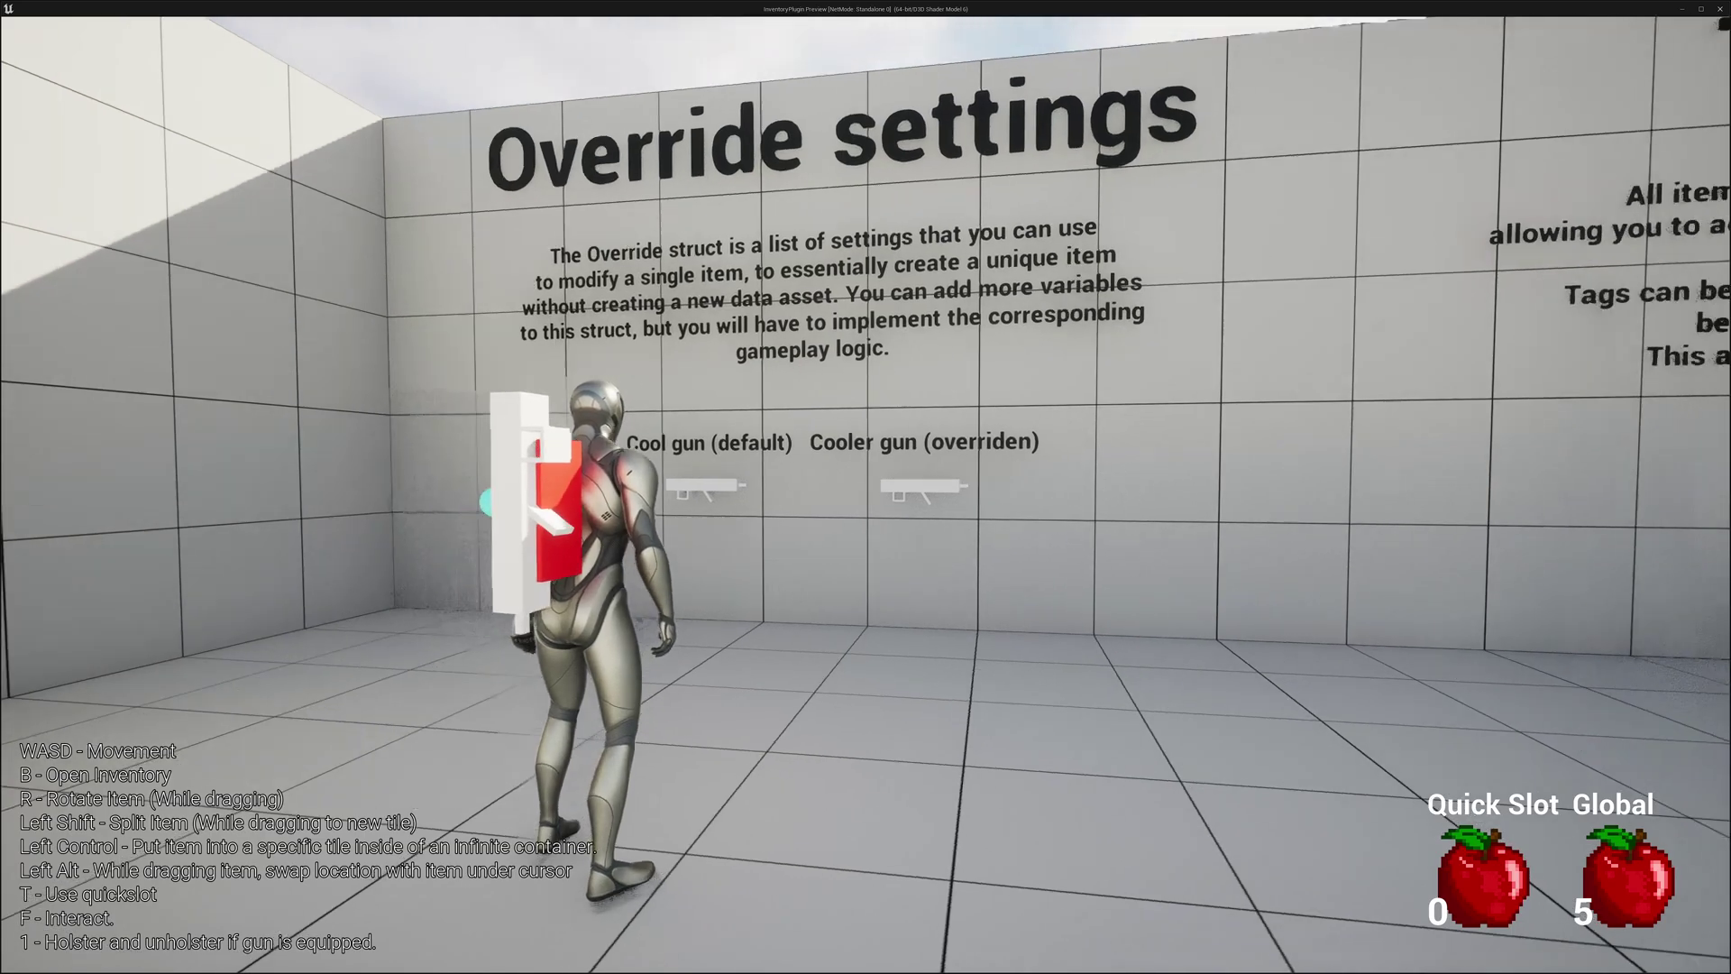
key(s)
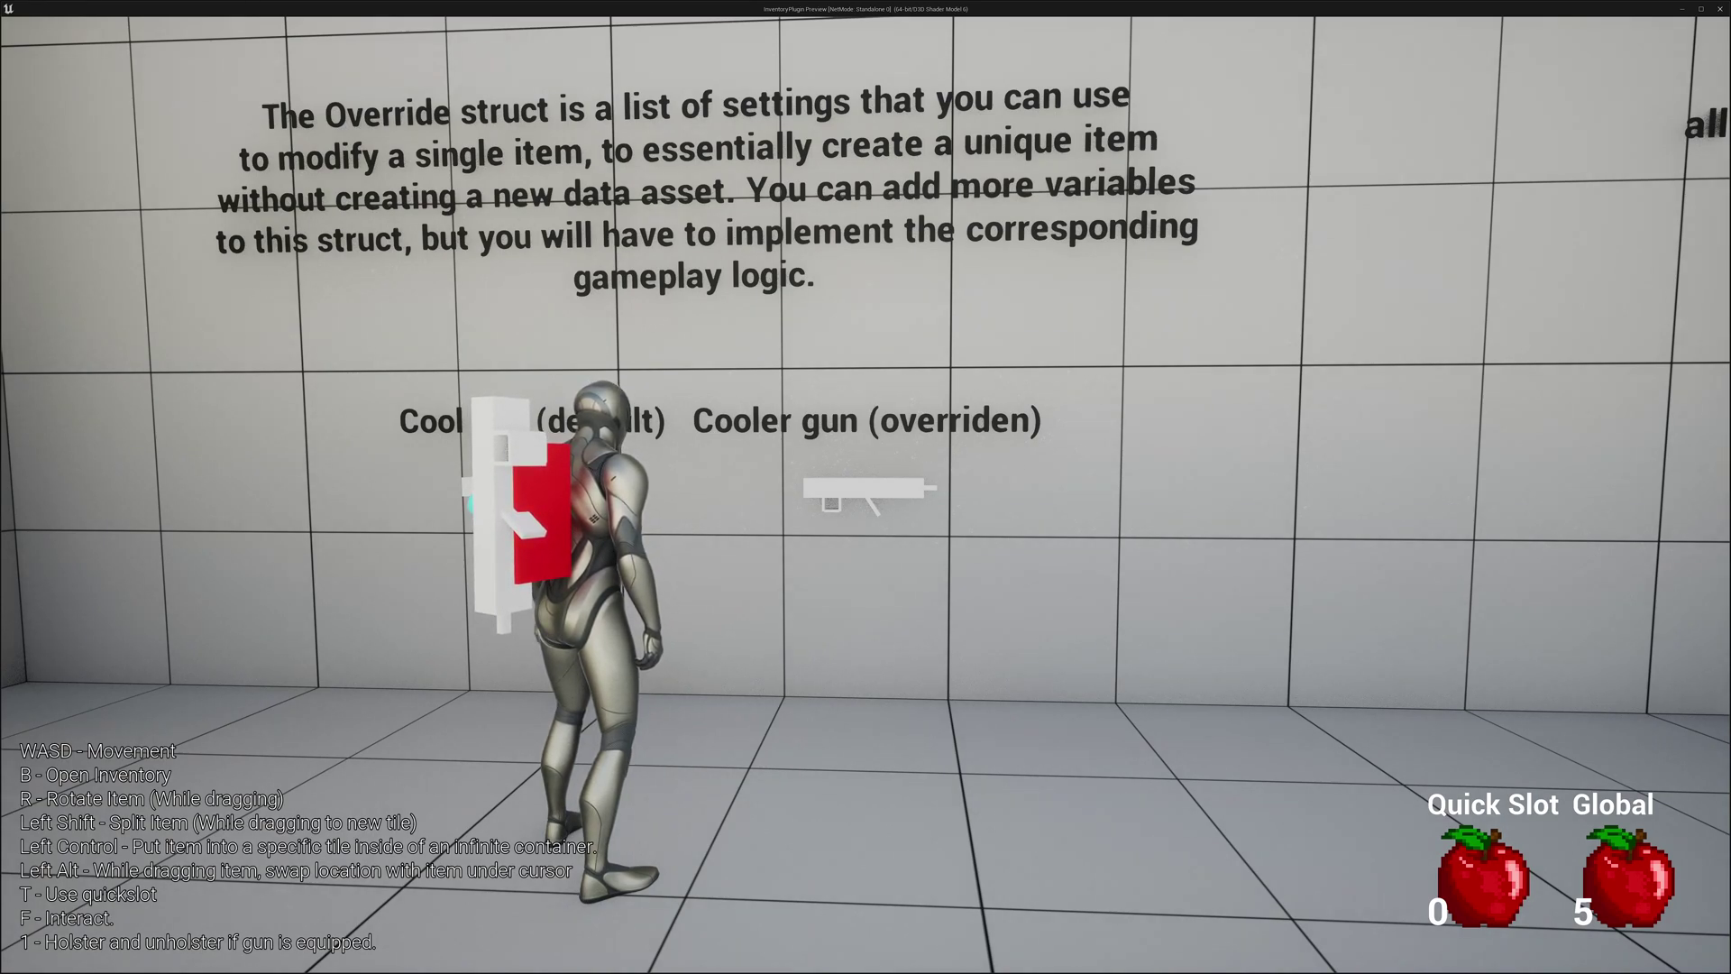
key(a)
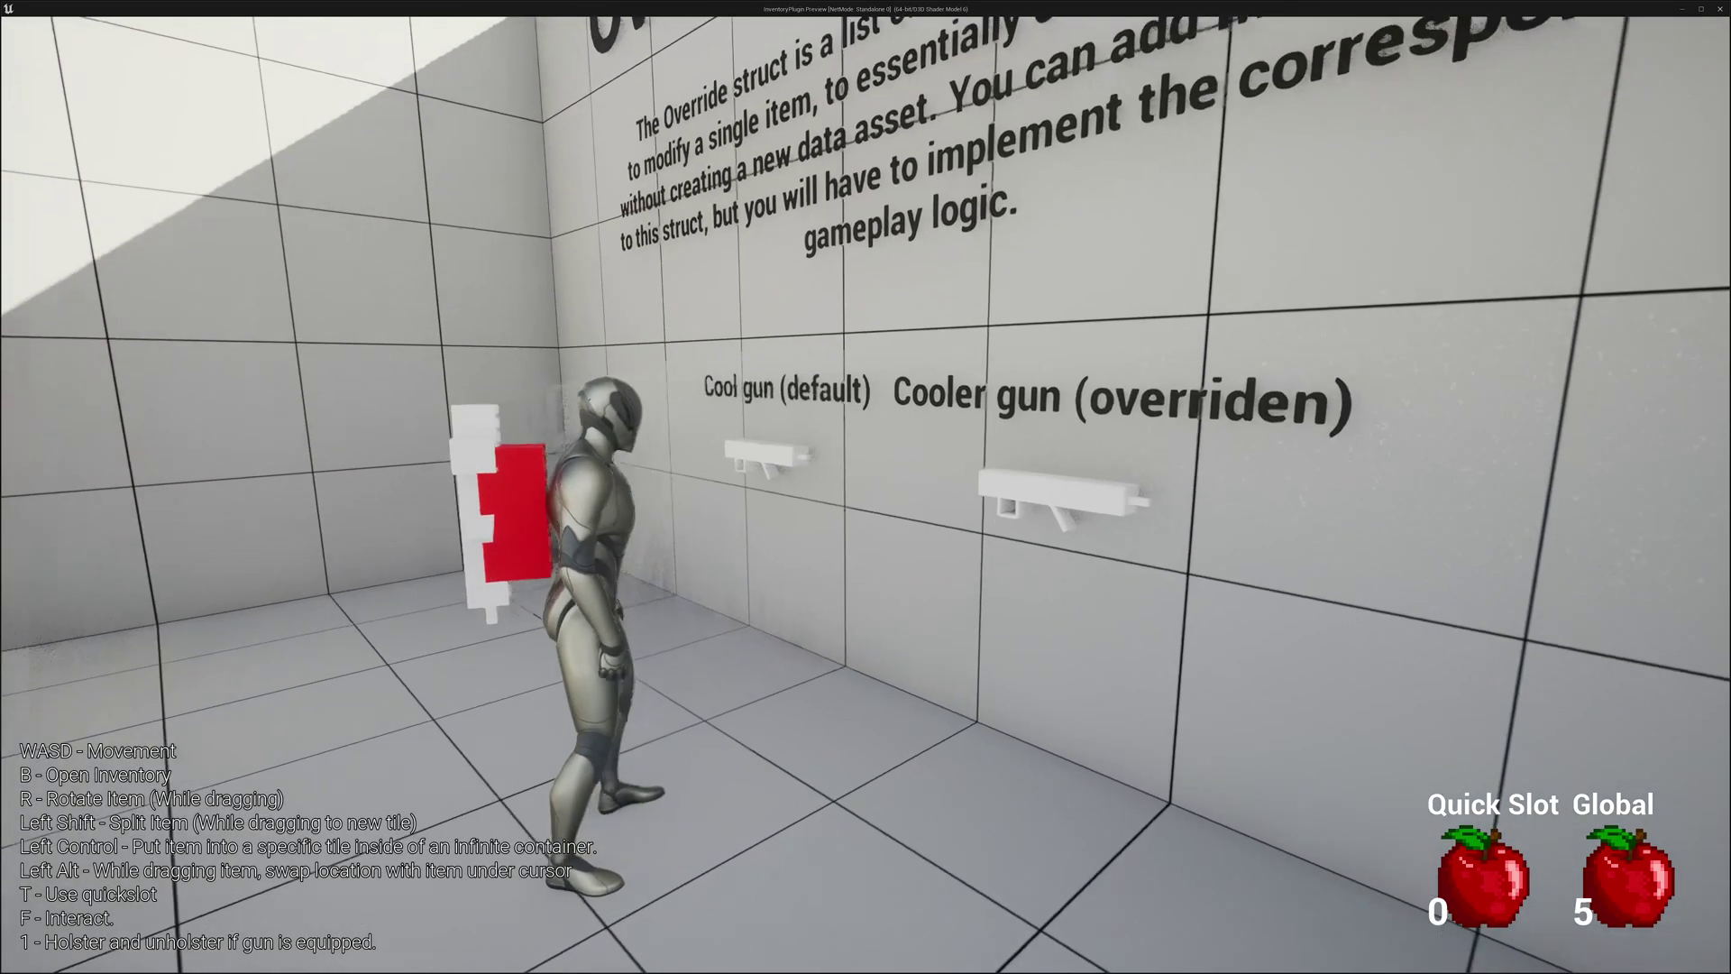
Pick up the default Cool gun and the overridden Cooler gun, checking the inventory after each pickup
key(b)
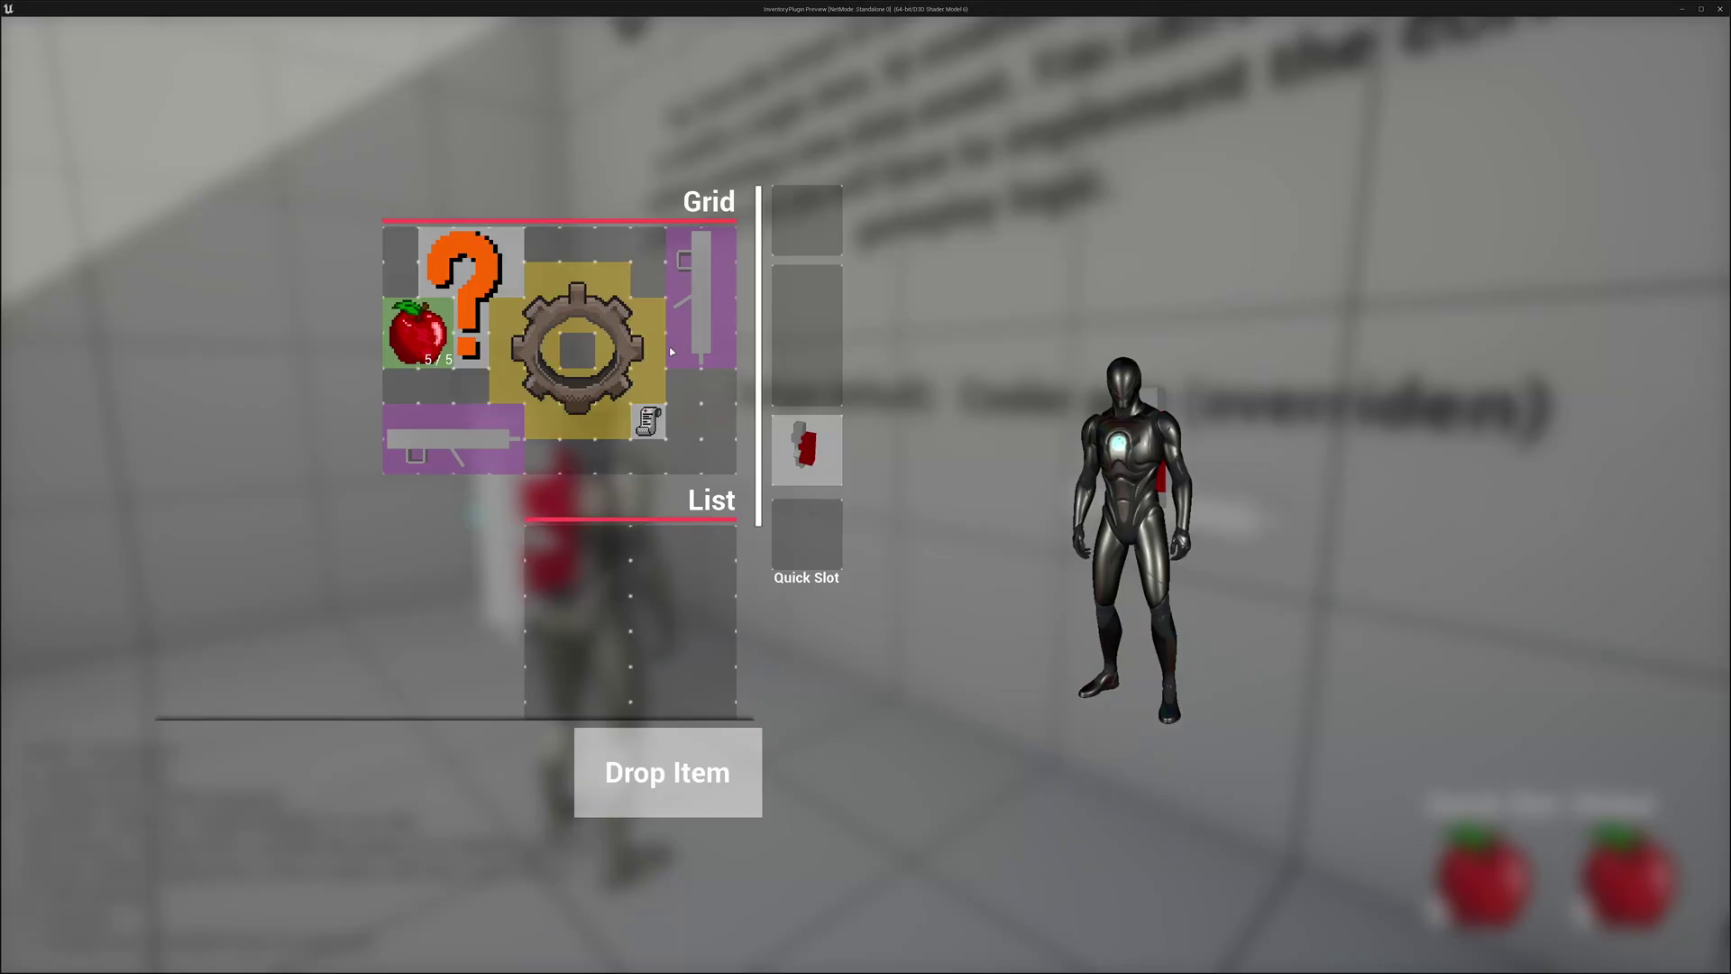
key(b)
key(e)
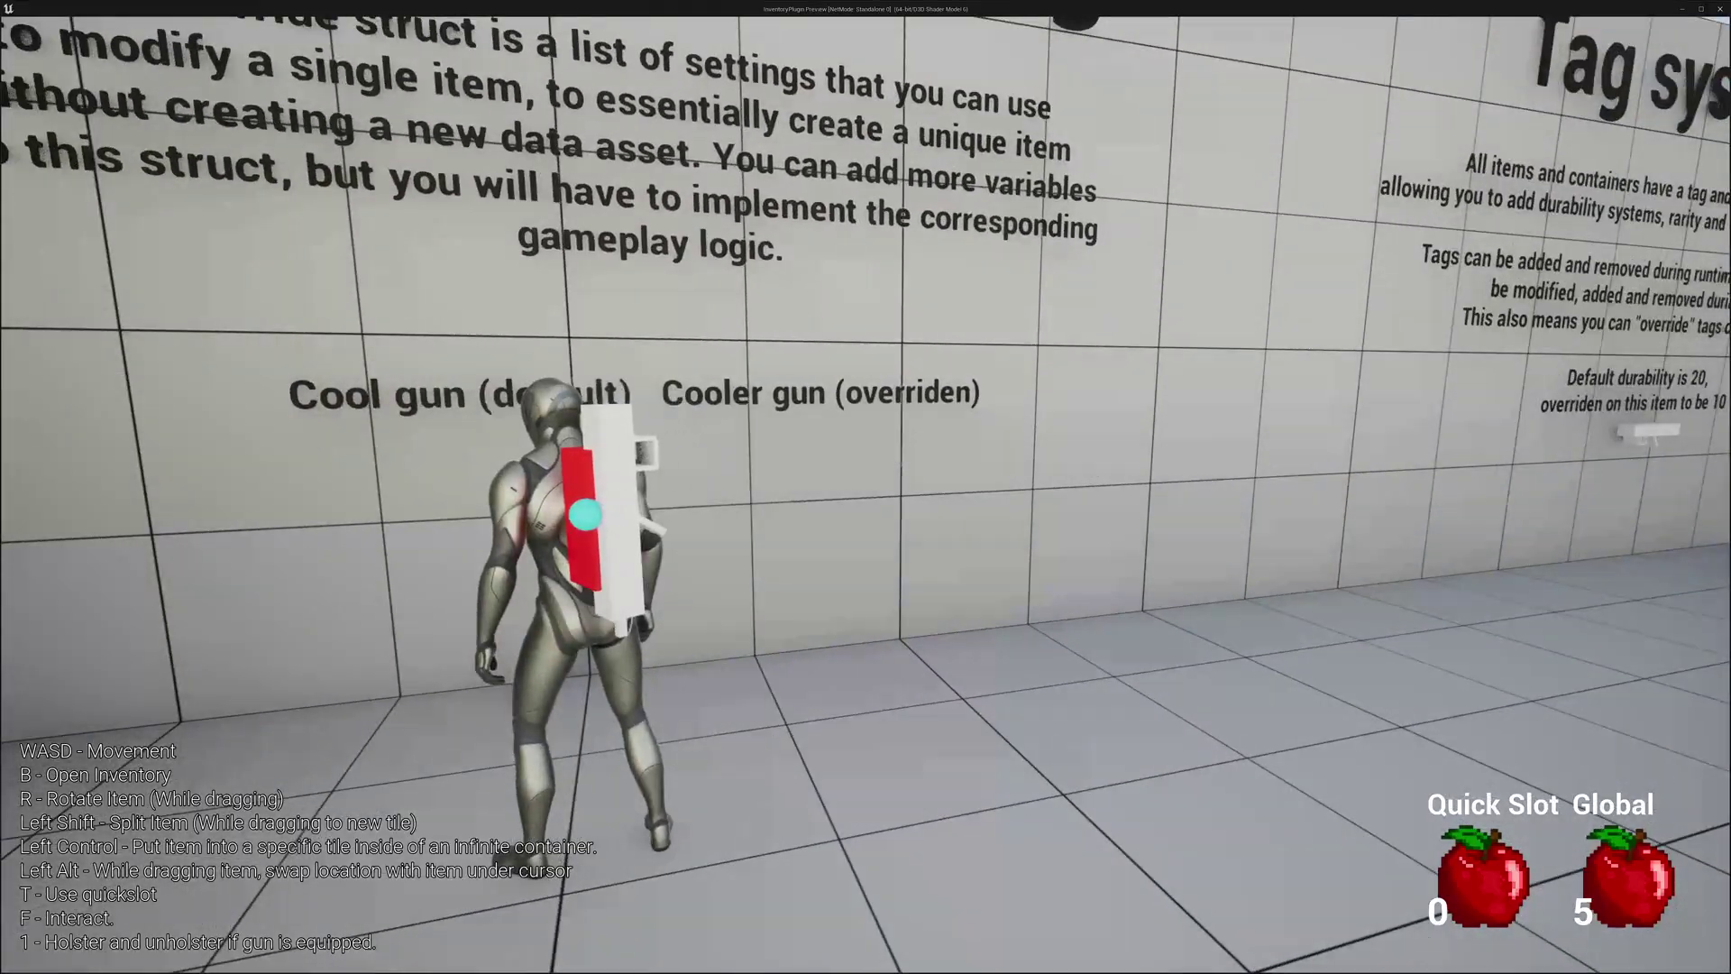
key(b)
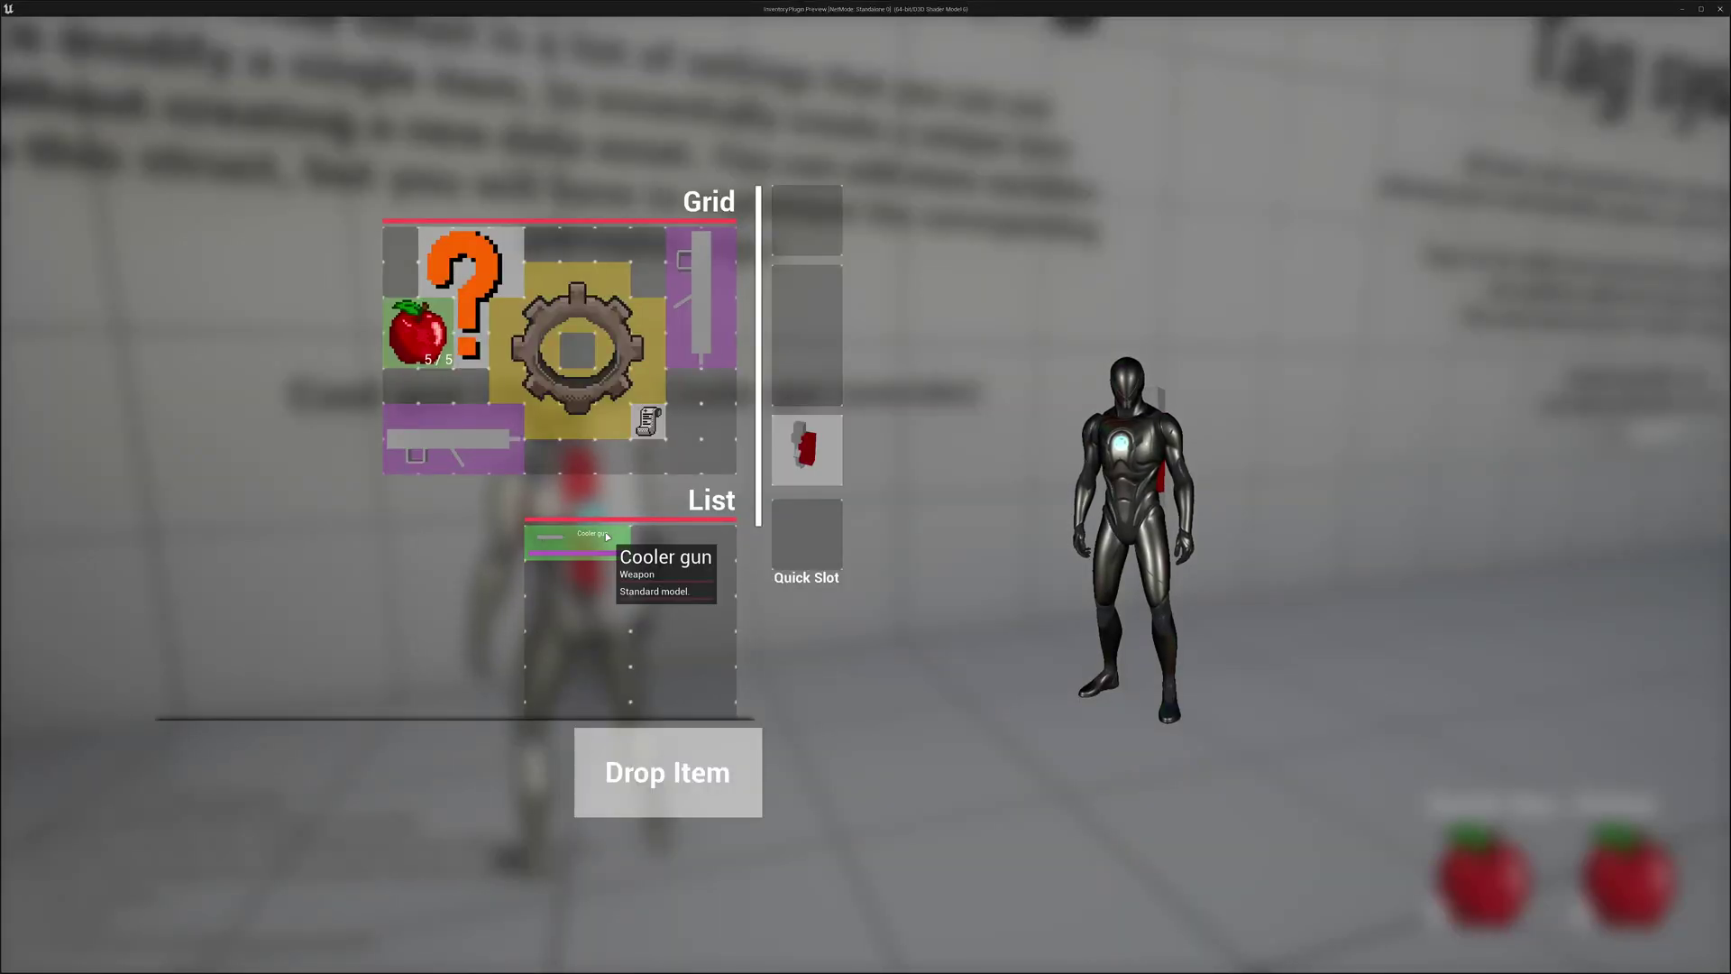
Leave the game preview, select the default Cool gun in the Demo level and view its AC_InventoryBP component's override settings
click(1720, 9)
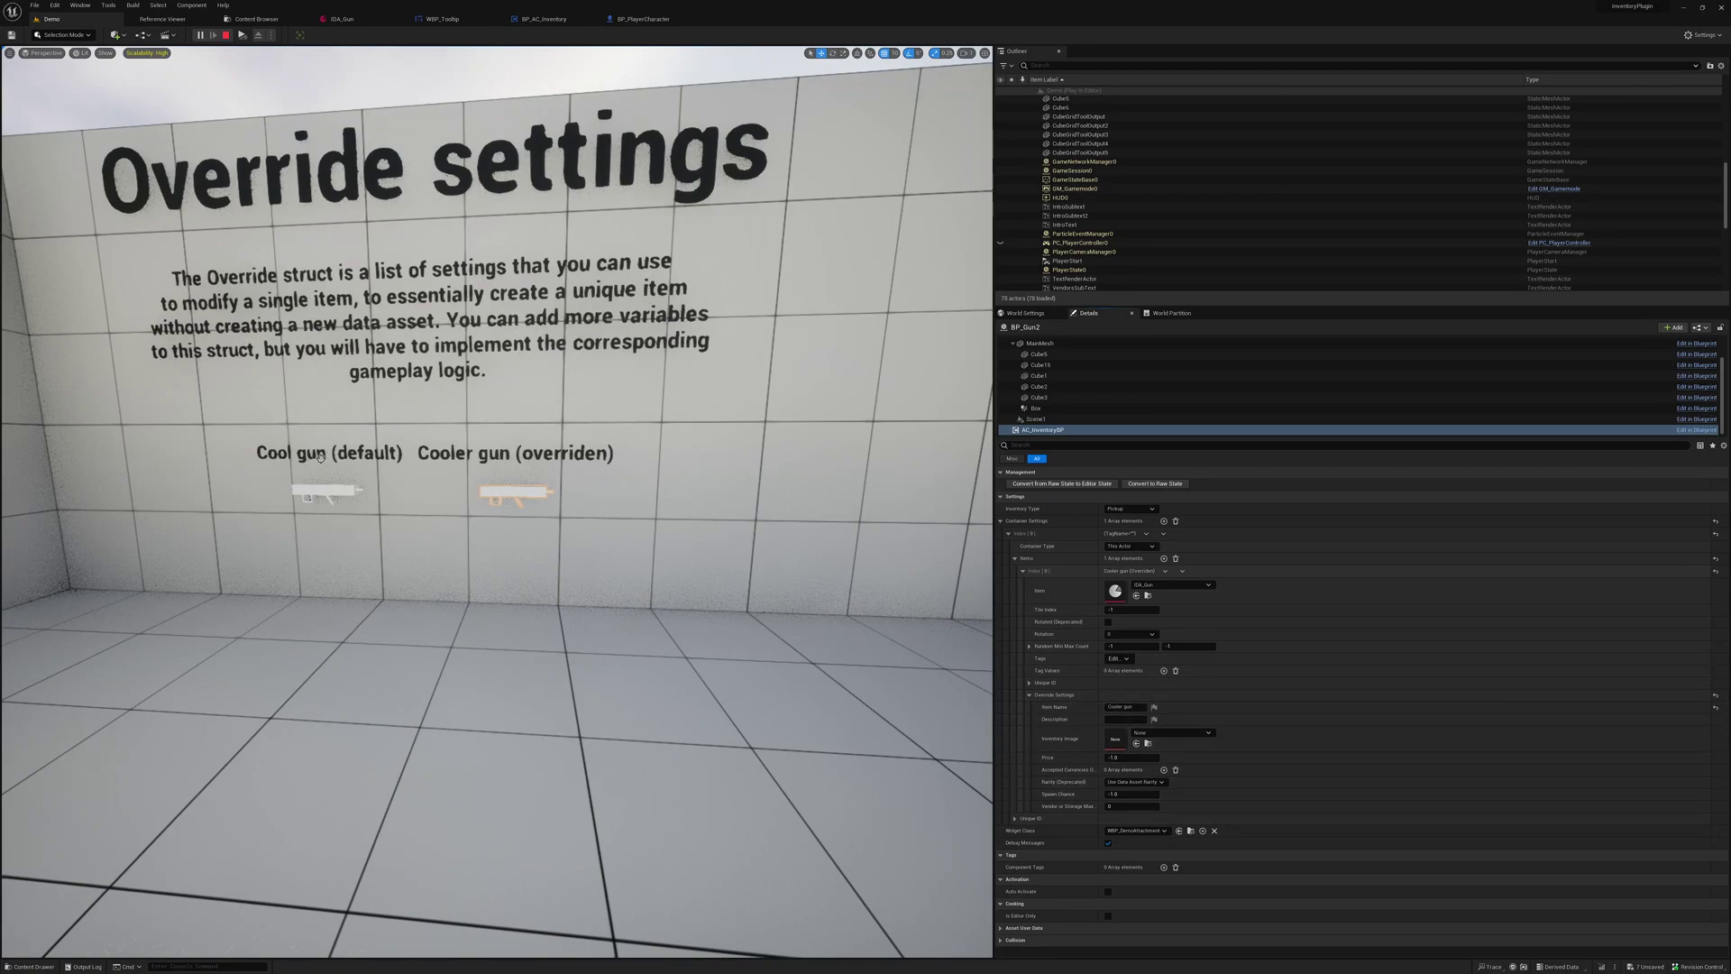
click(322, 487)
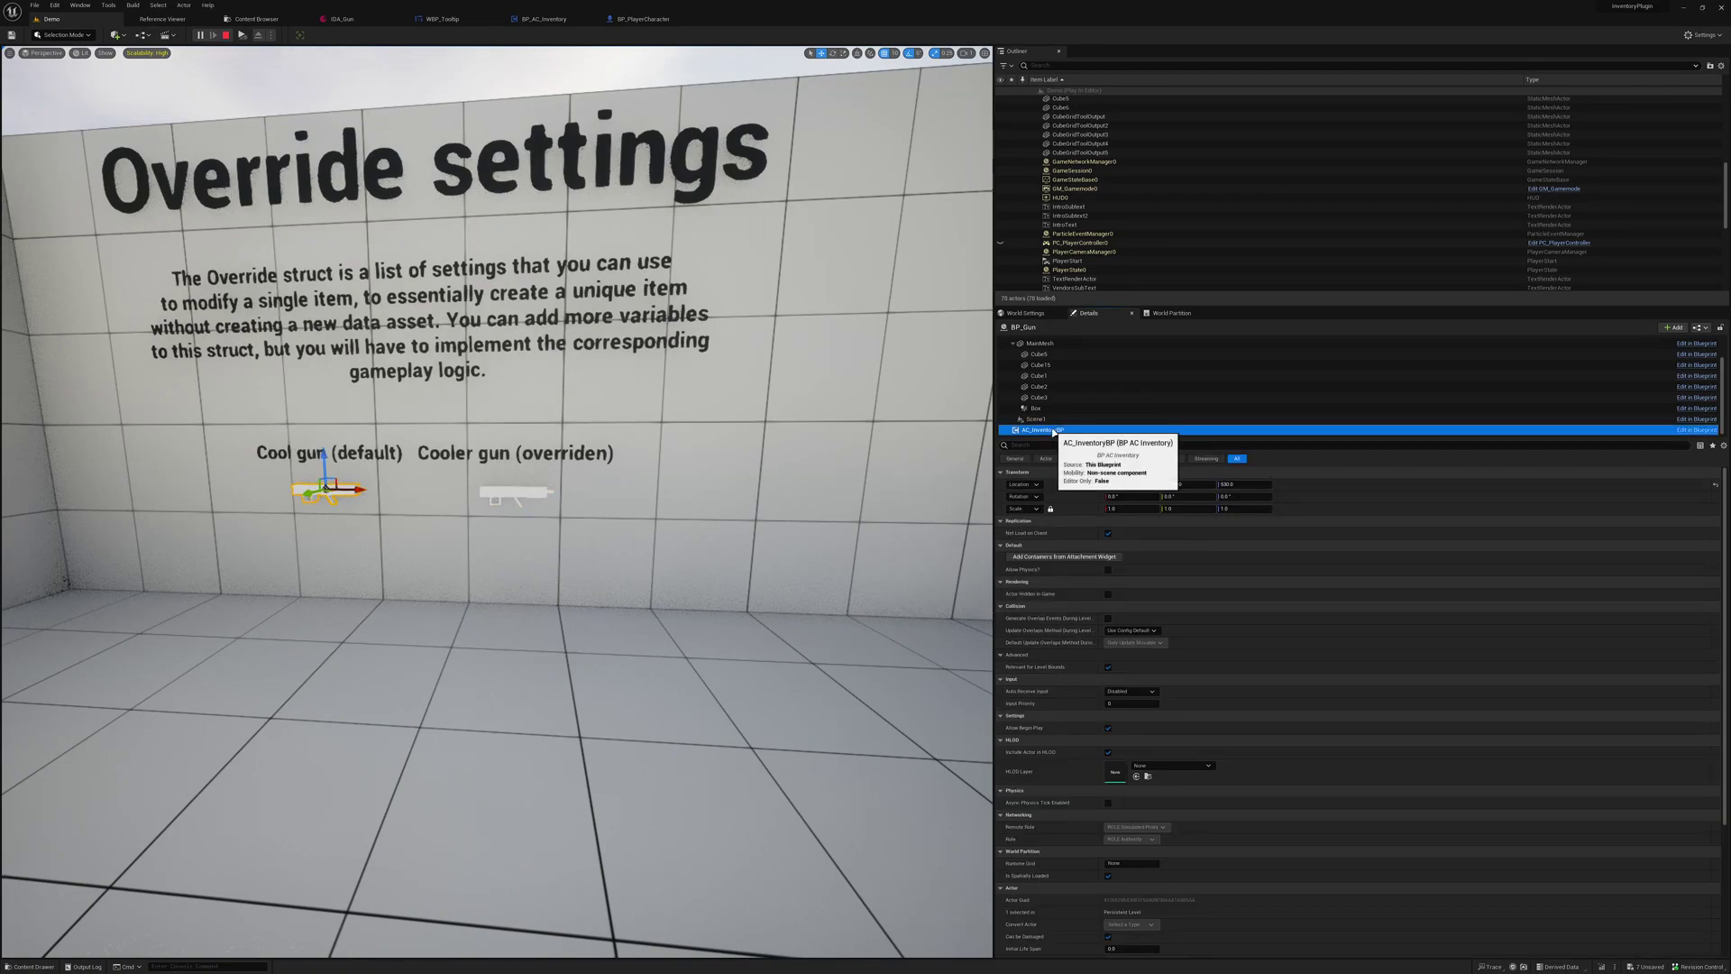
click(1046, 430)
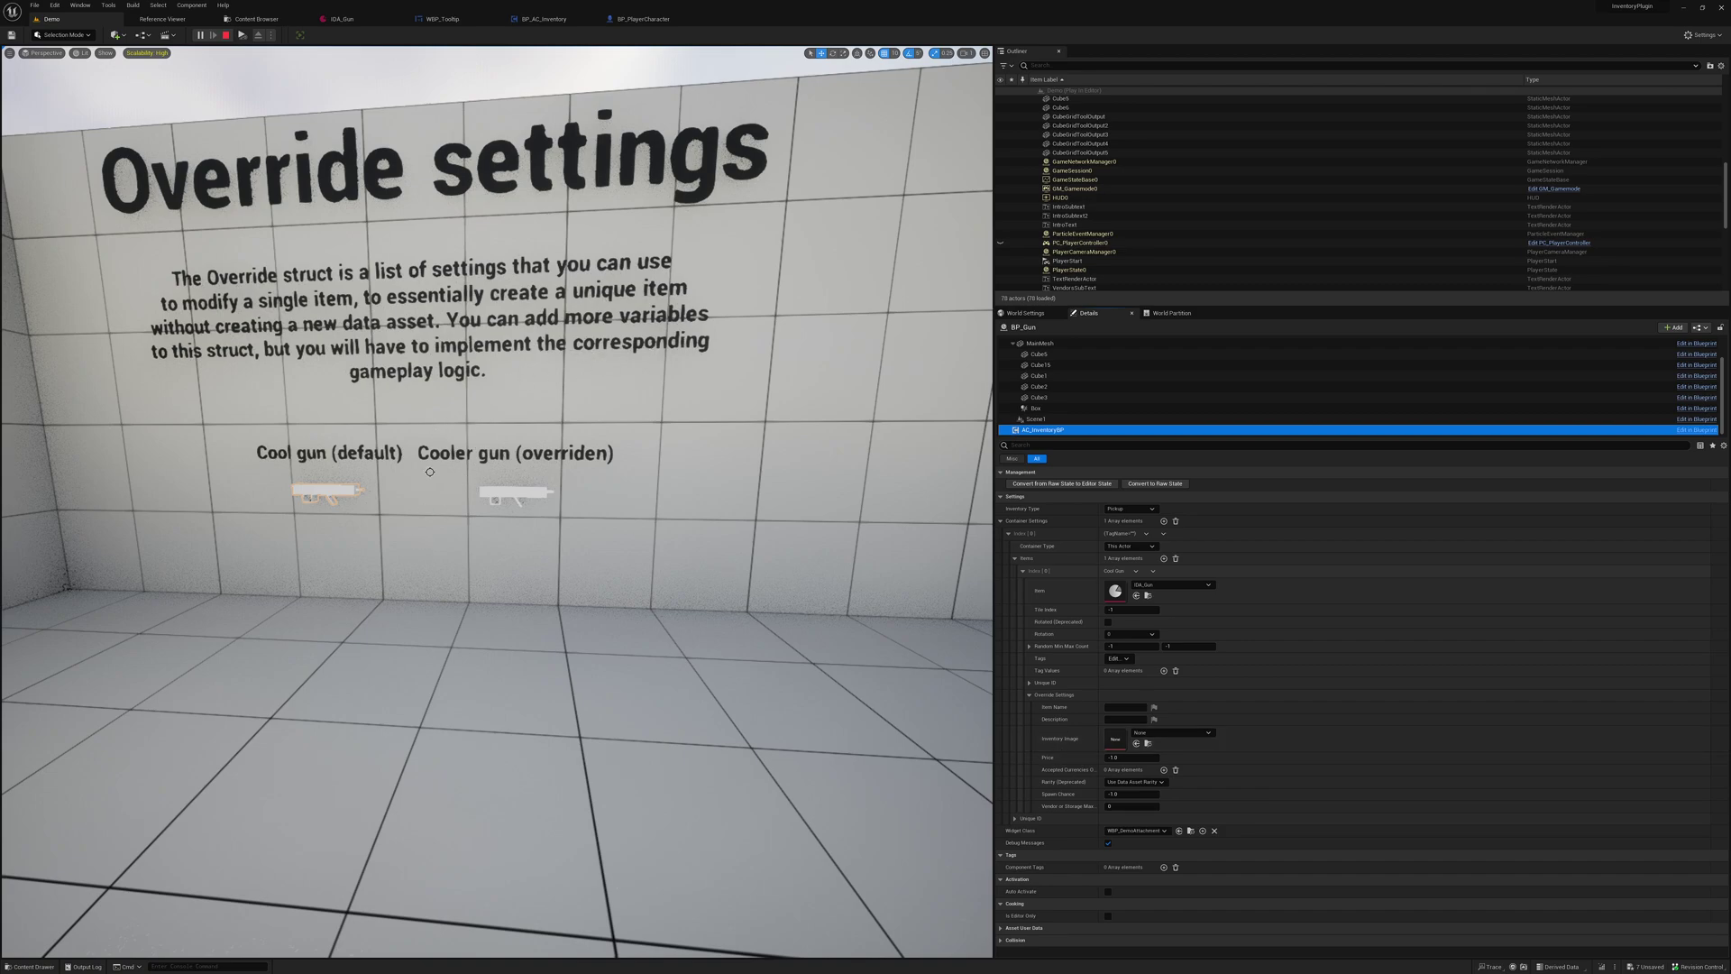
Return to the game preview at the Tag system wall, check the default tag values in the gun's data asset and come back
key(alt+Tab)
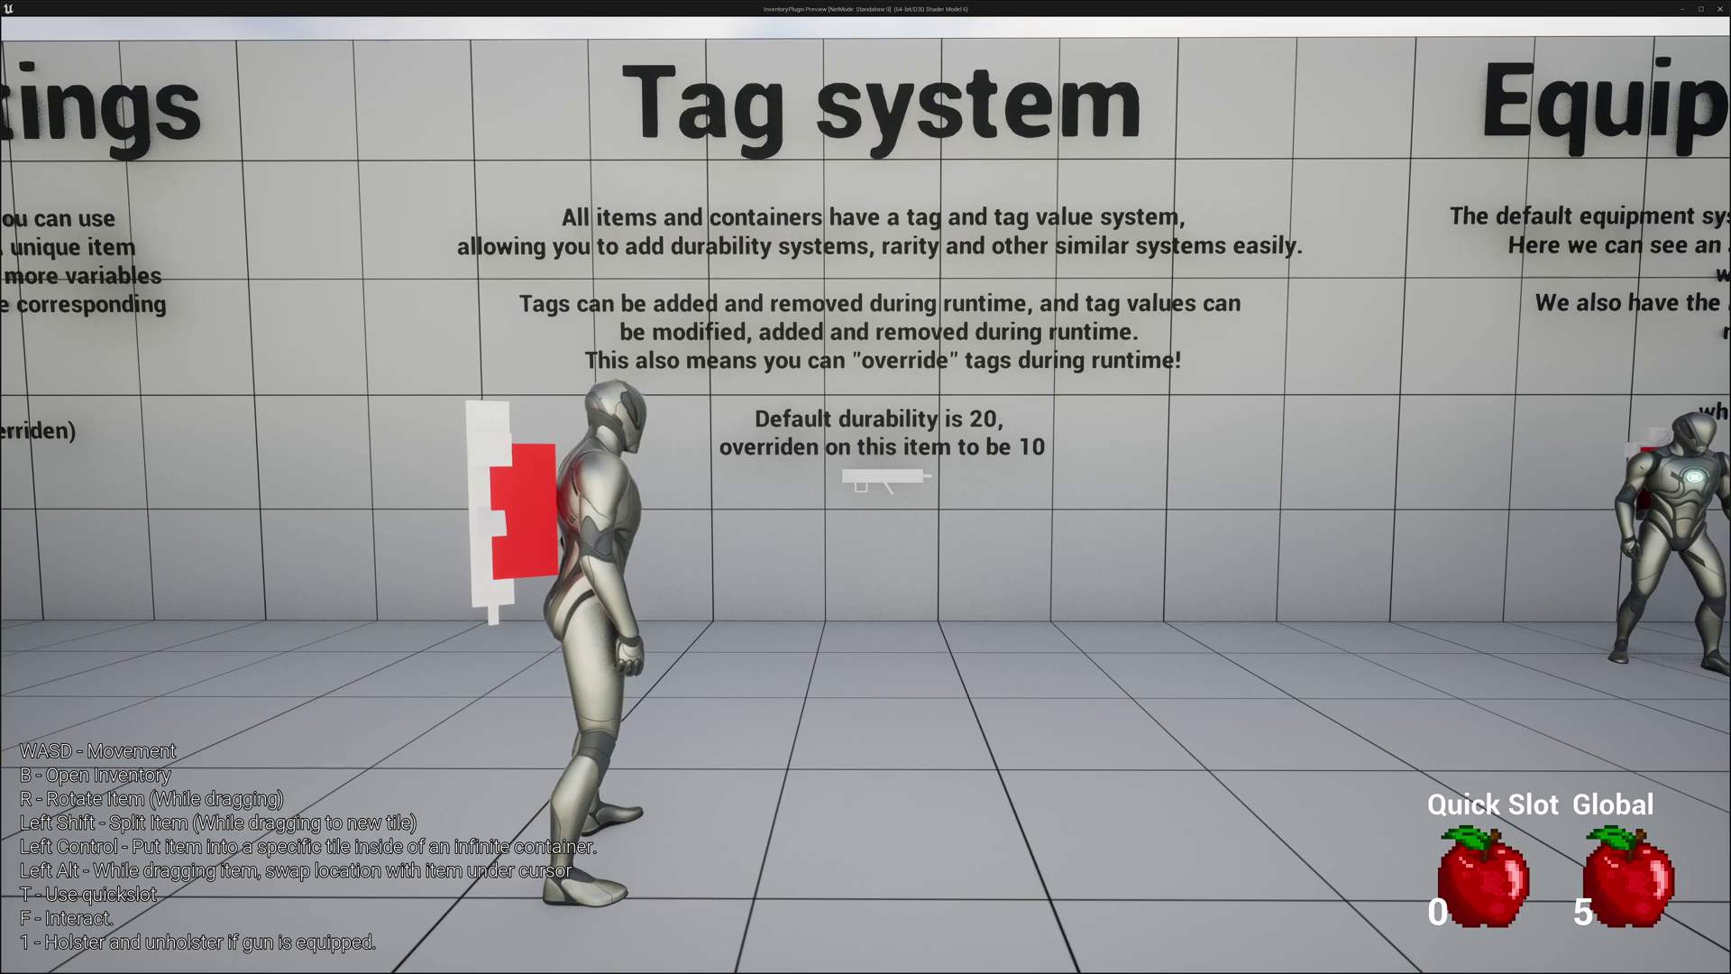
key(alt+Tab)
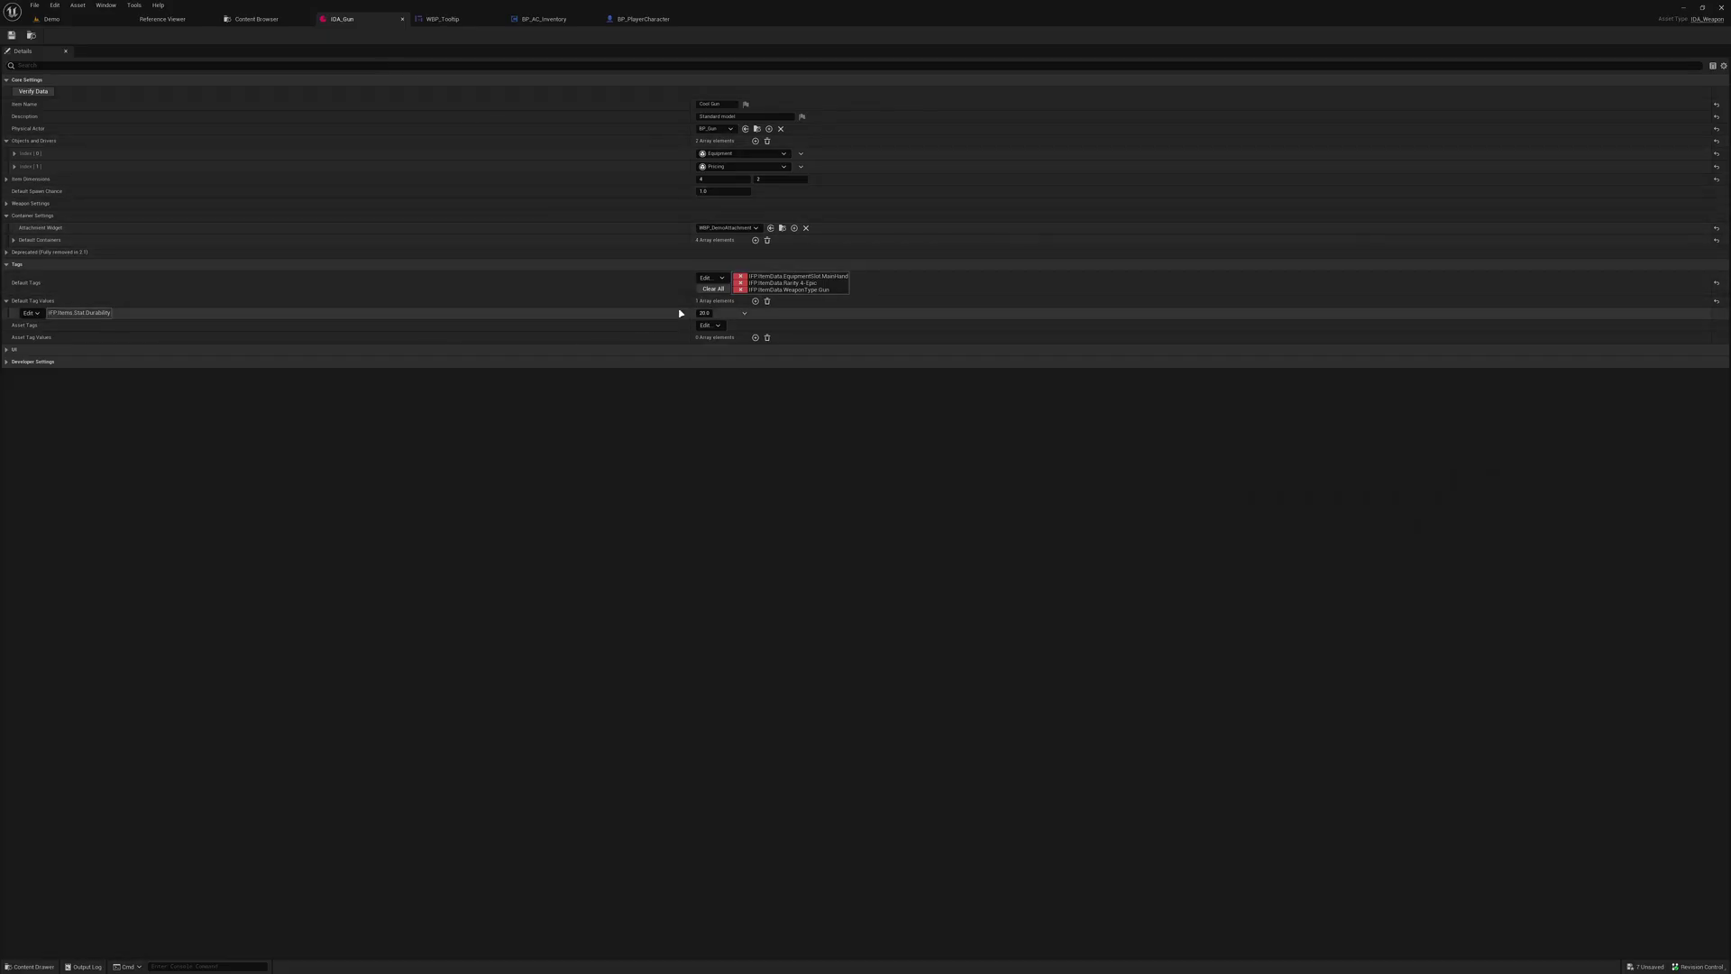
key(alt+Tab)
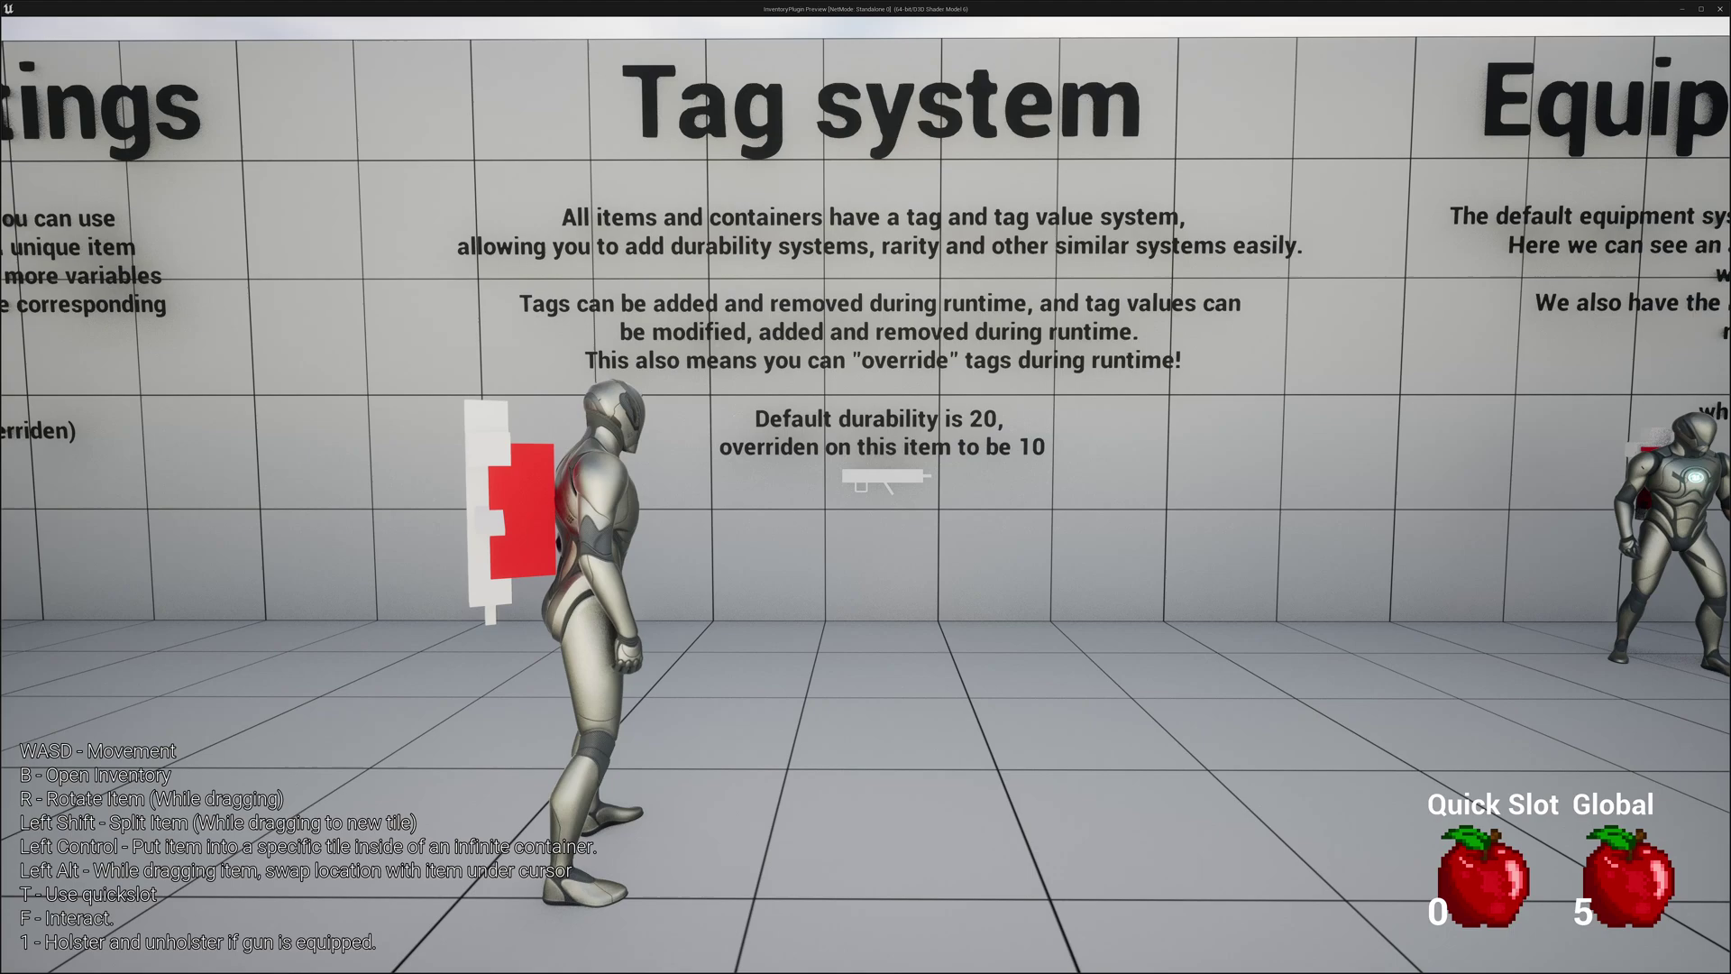
Select the gun under the Tag system text in the Demo level and expand the Tag Values of its AC_InventoryBP component
key(alt+Tab)
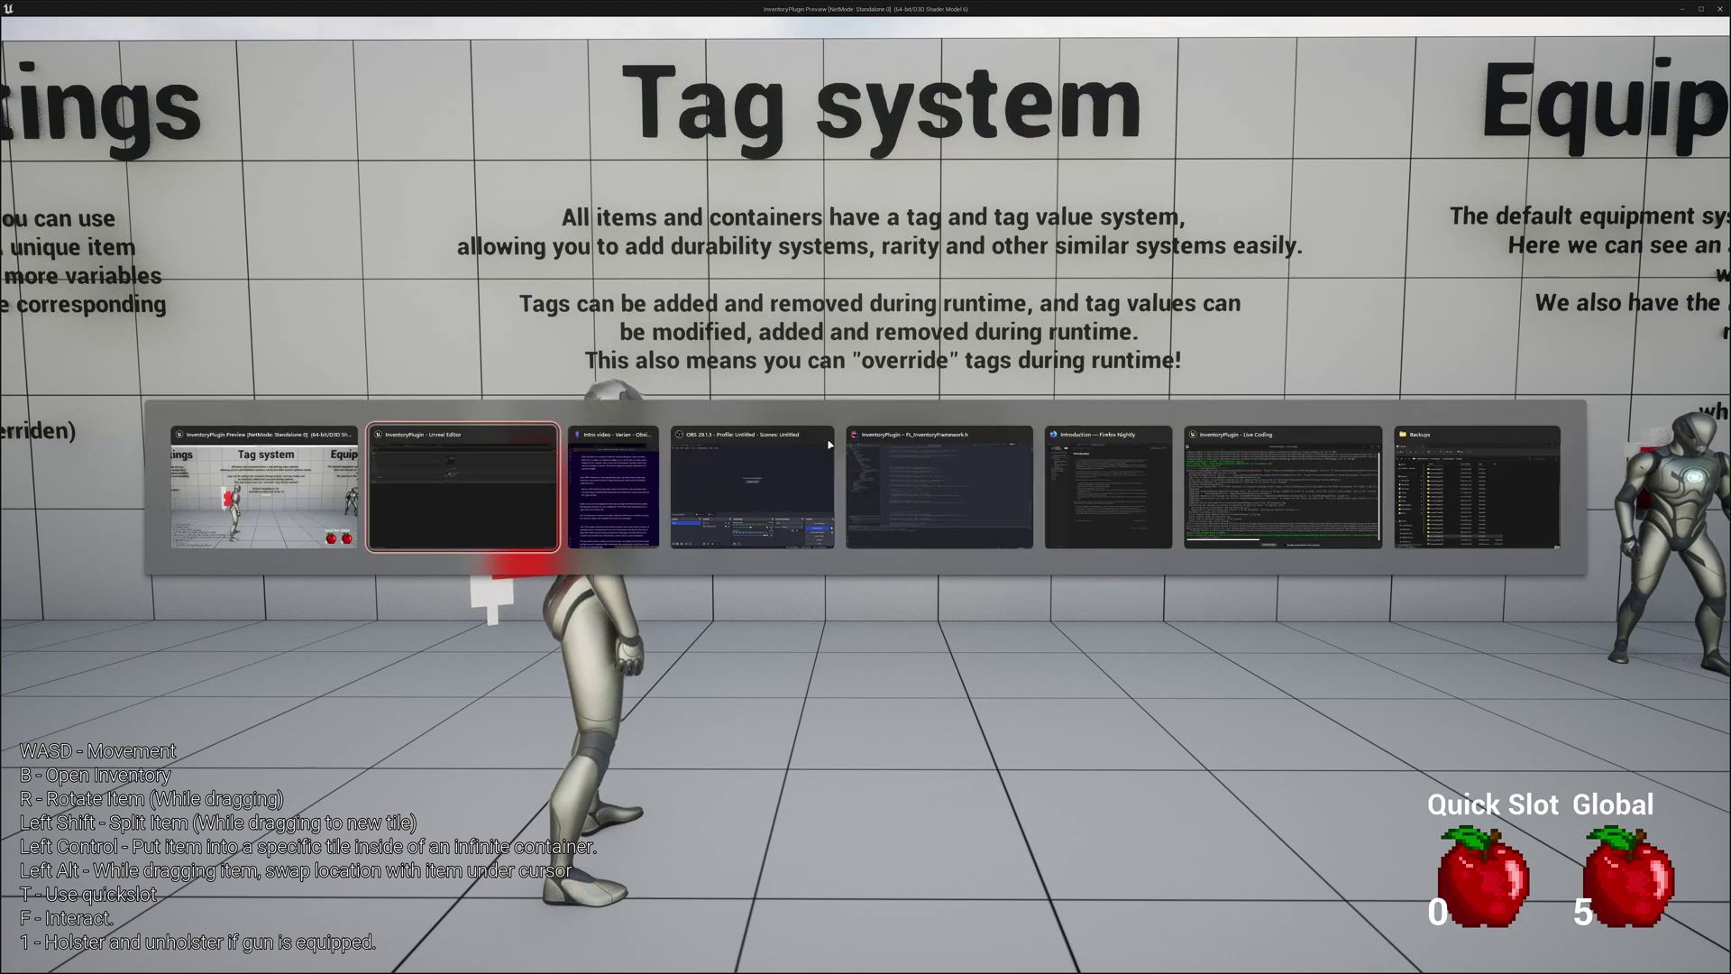
click(72, 19)
right_drag(601, 468, 809, 498)
click(761, 492)
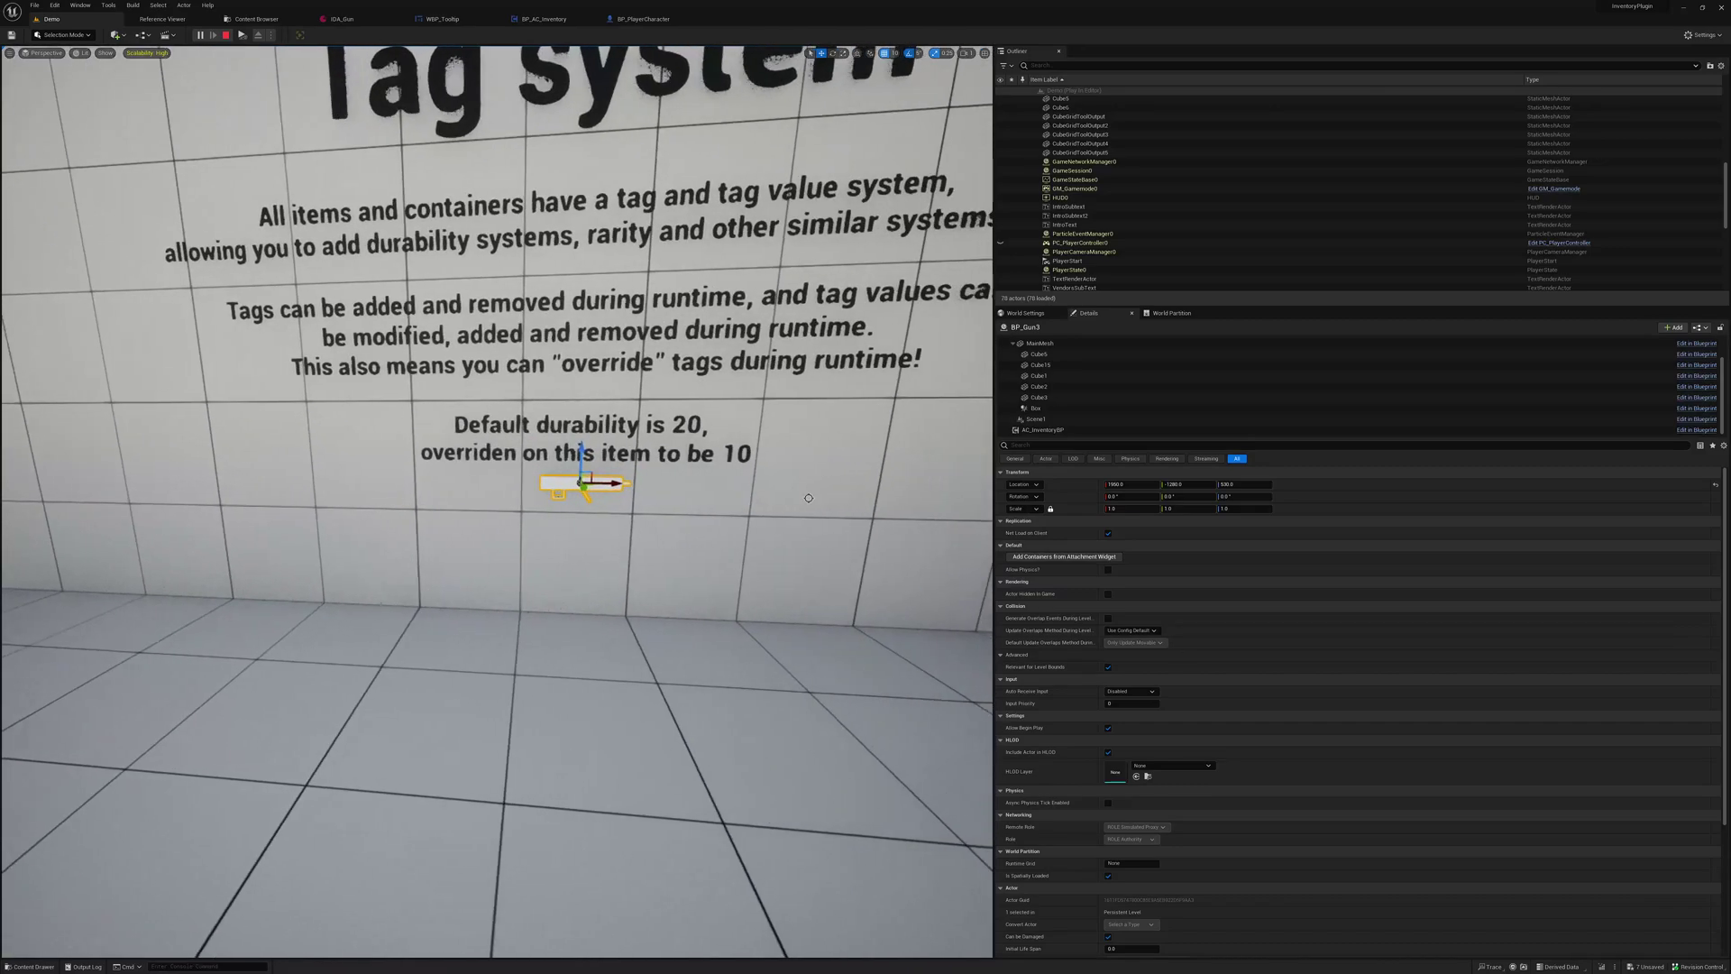
click(1042, 429)
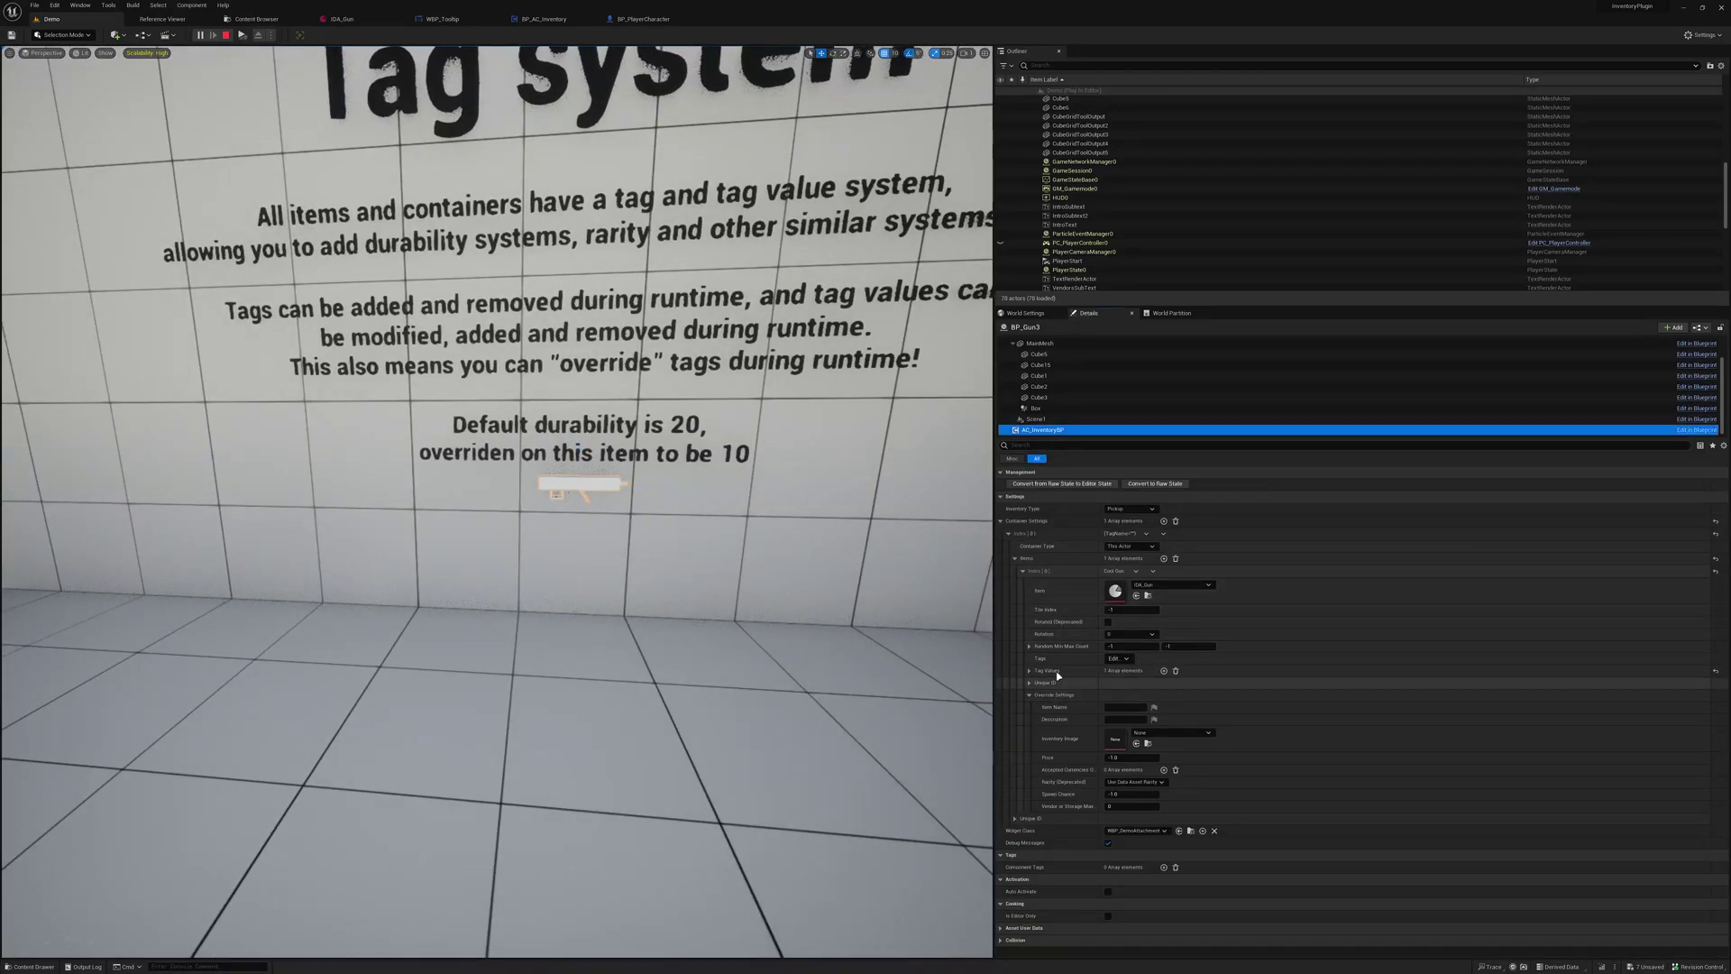
click(1031, 671)
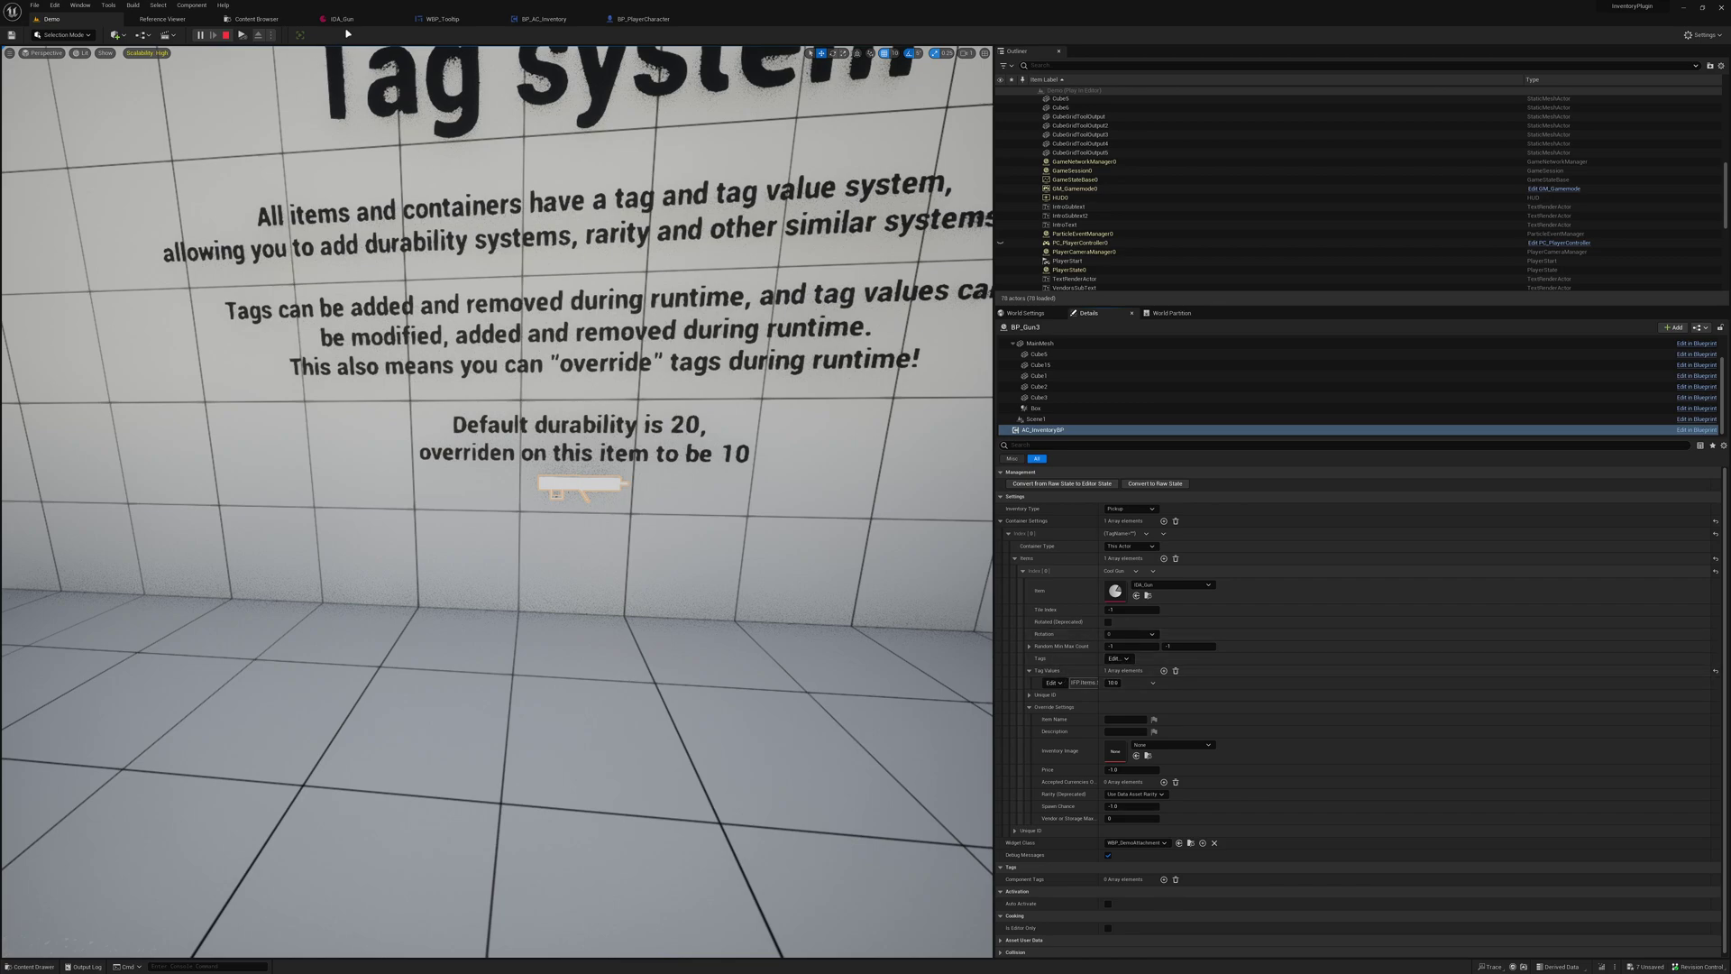
Compare the default durability tag in the gun's data asset with the overriding tag value on the placed gun
click(345, 19)
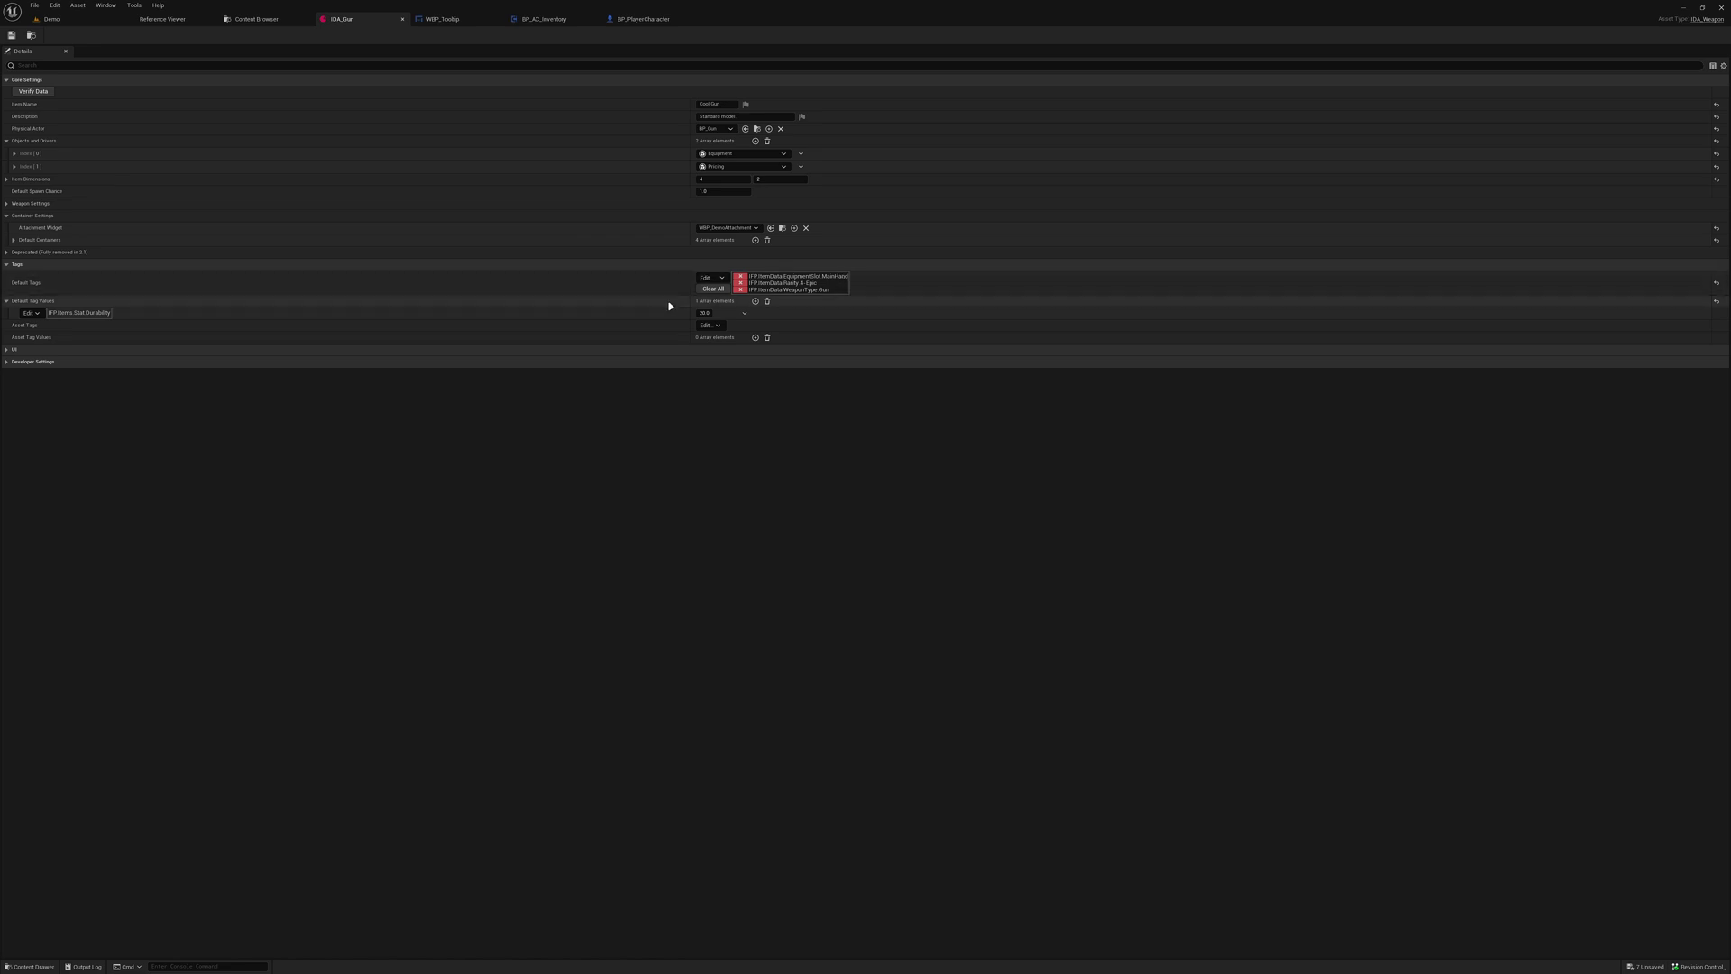
mouse_move(23, 306)
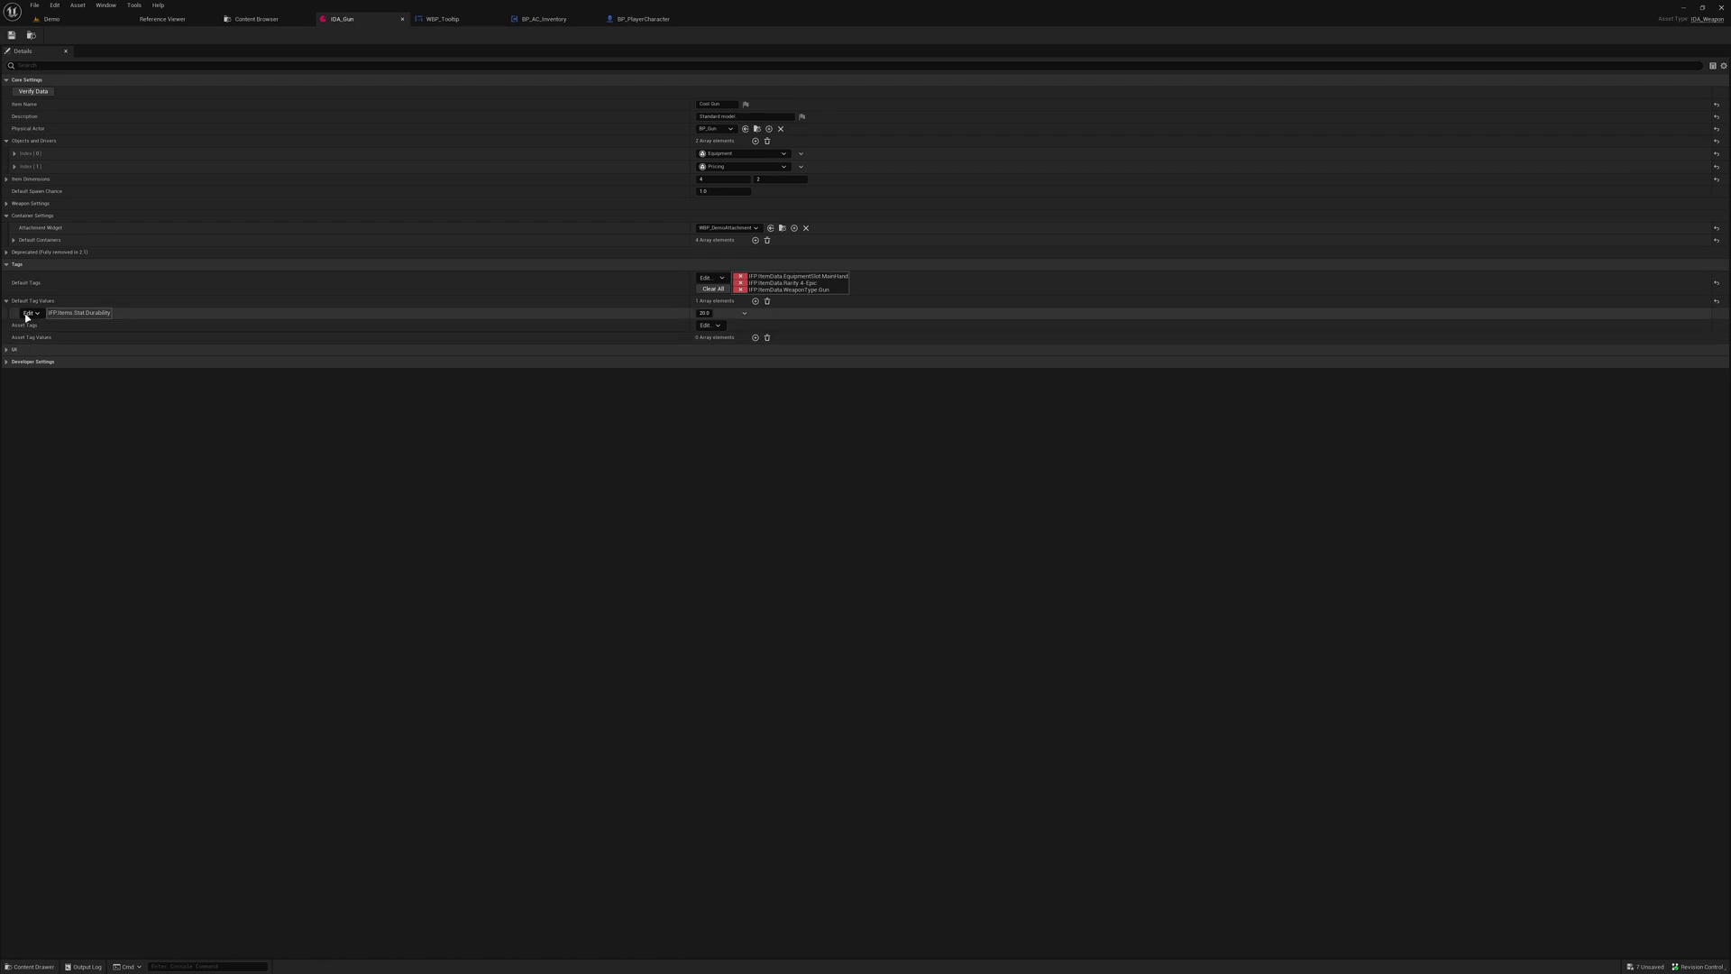
click(85, 25)
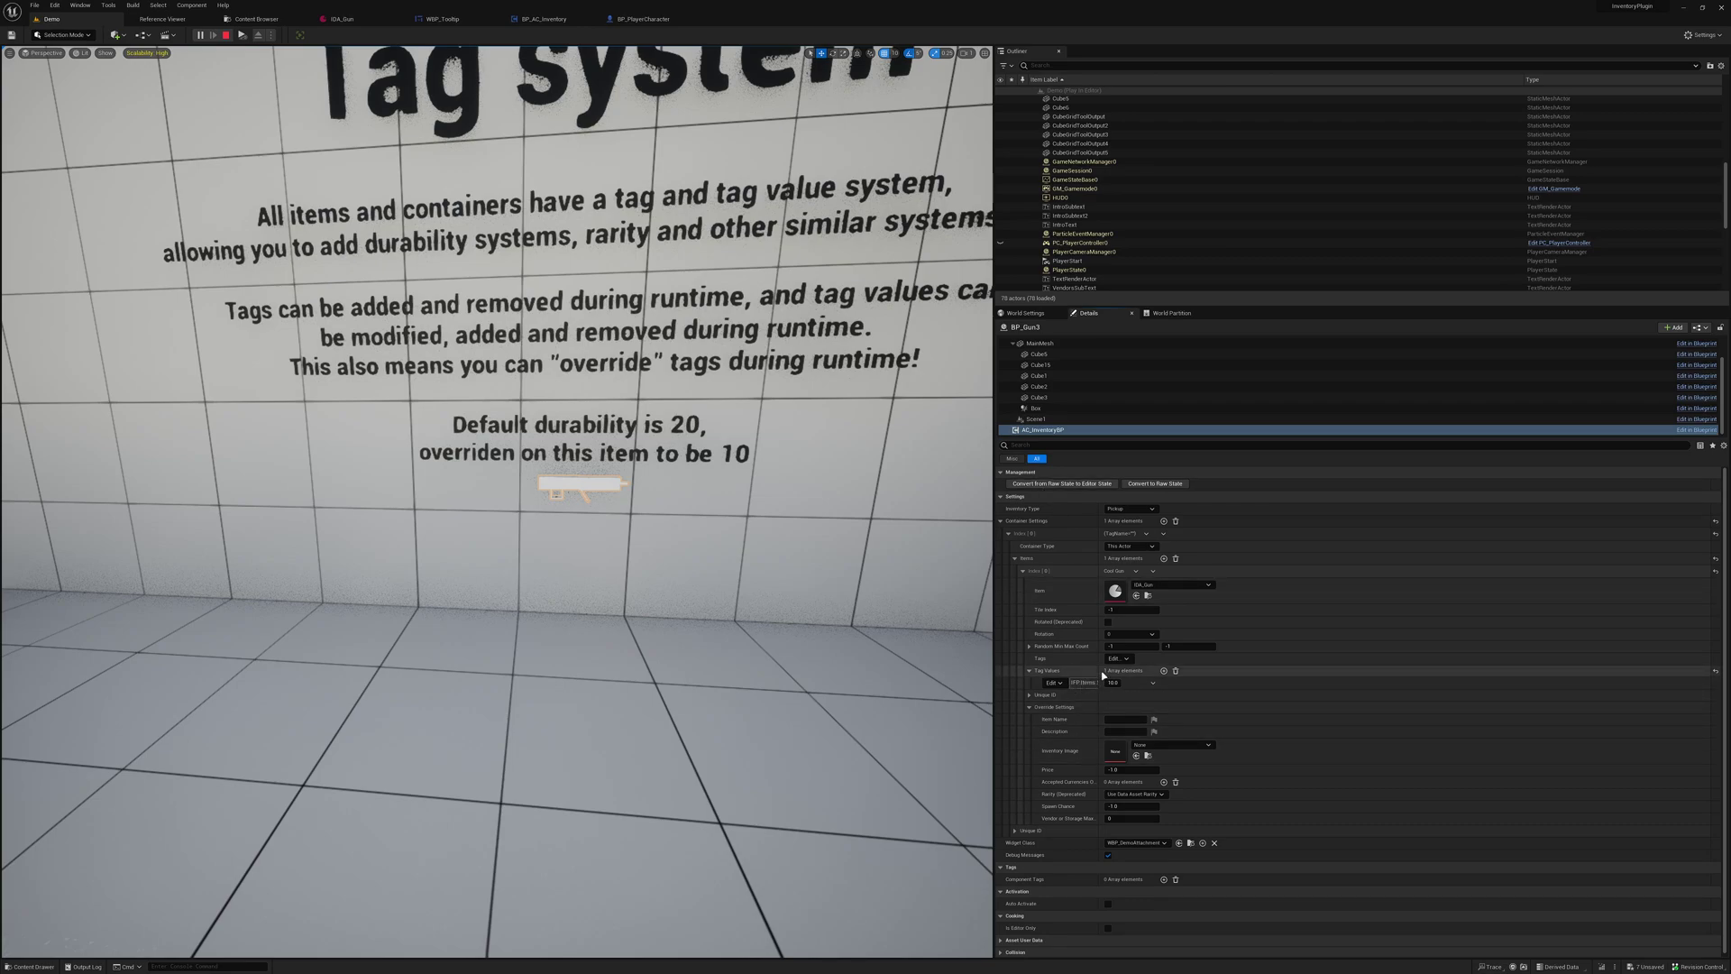
drag(1082, 686, 1135, 683)
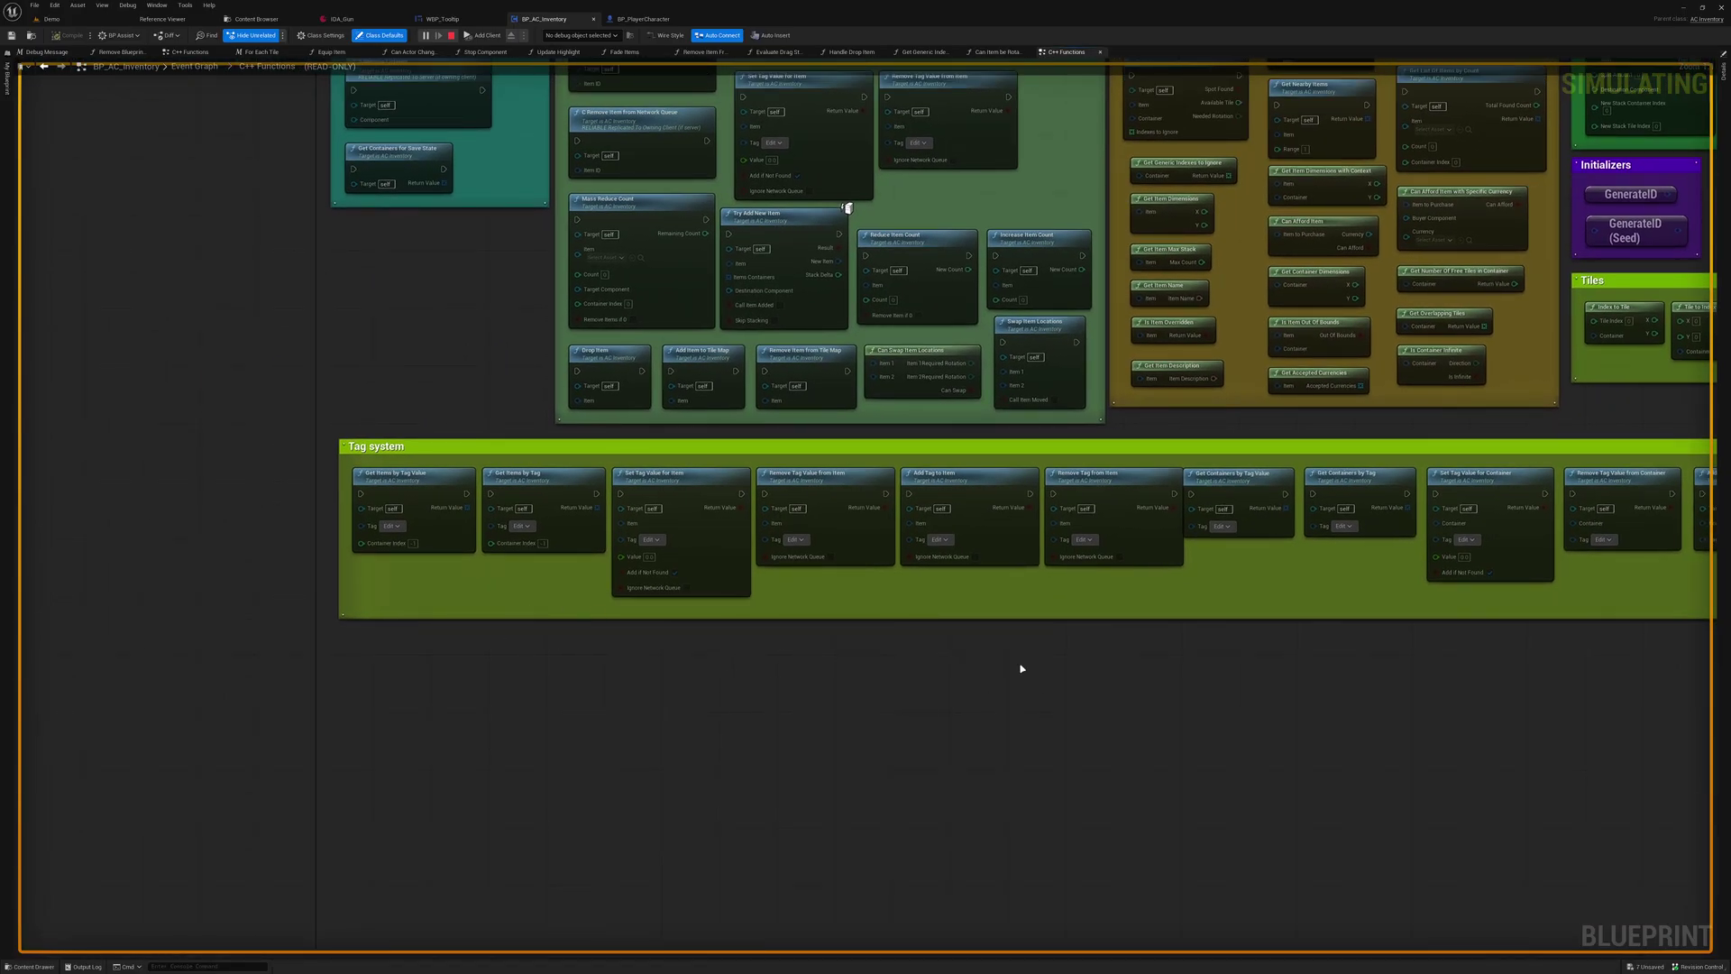
Look through the Tag system nodes for items and containers in BP_AC_Inventory's C++ Functions graph
right_drag(1220, 650, 568, 598)
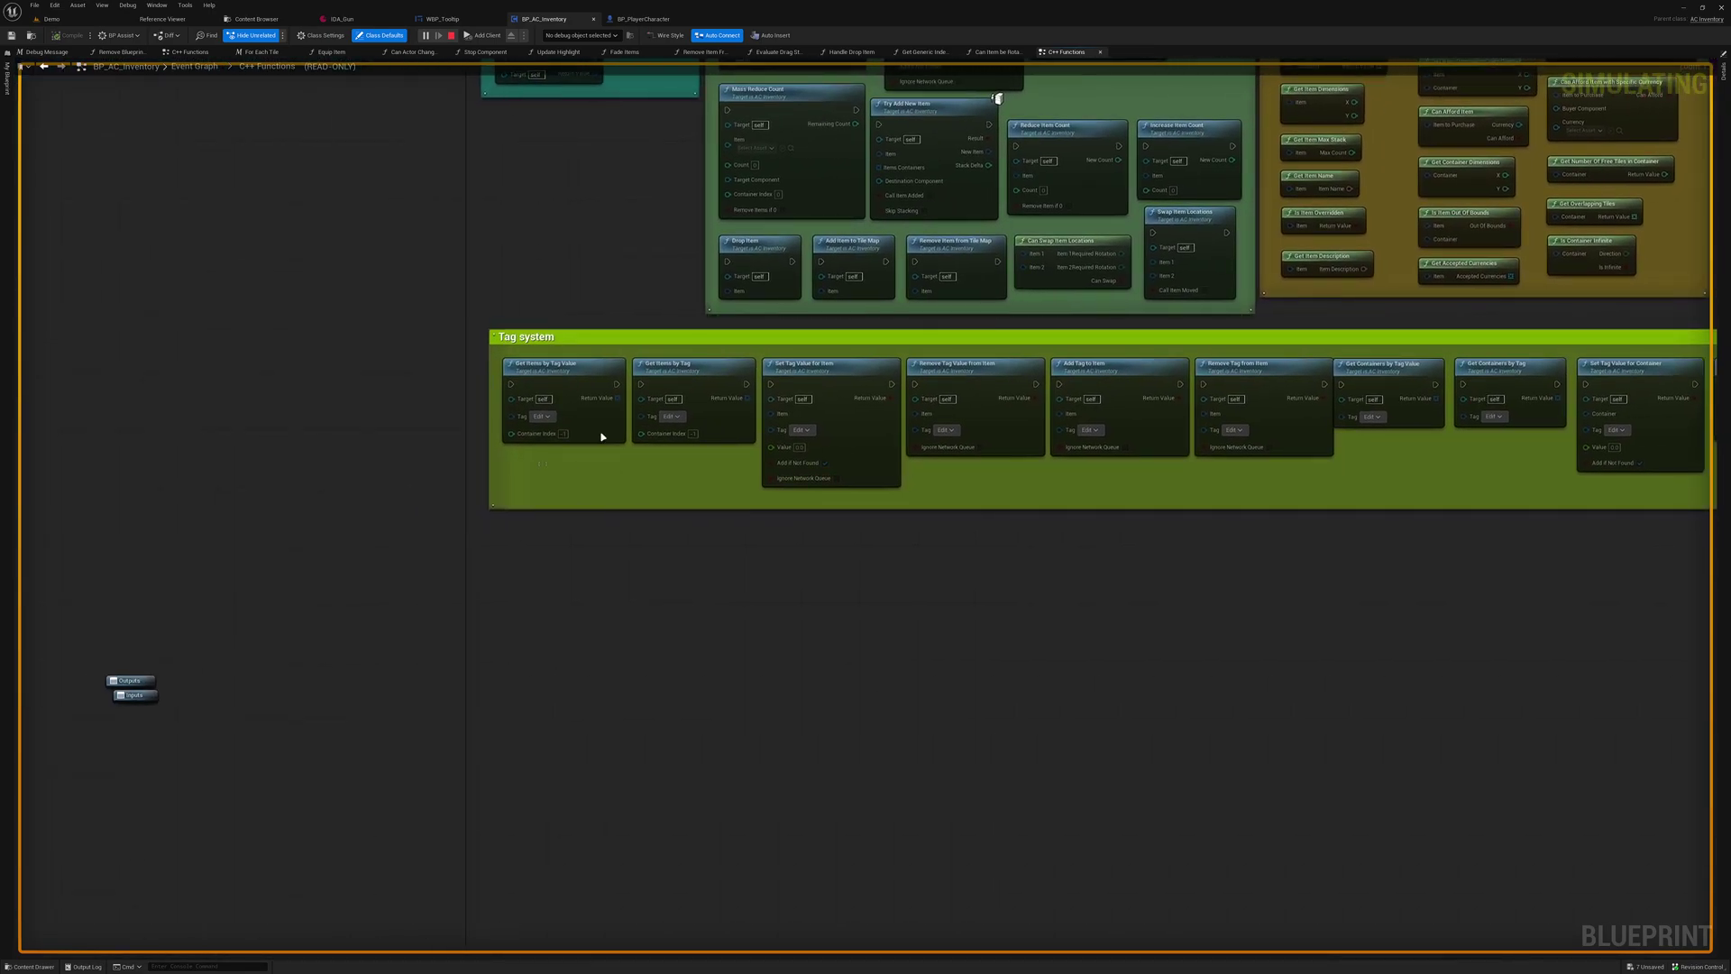
drag(602, 436, 759, 443)
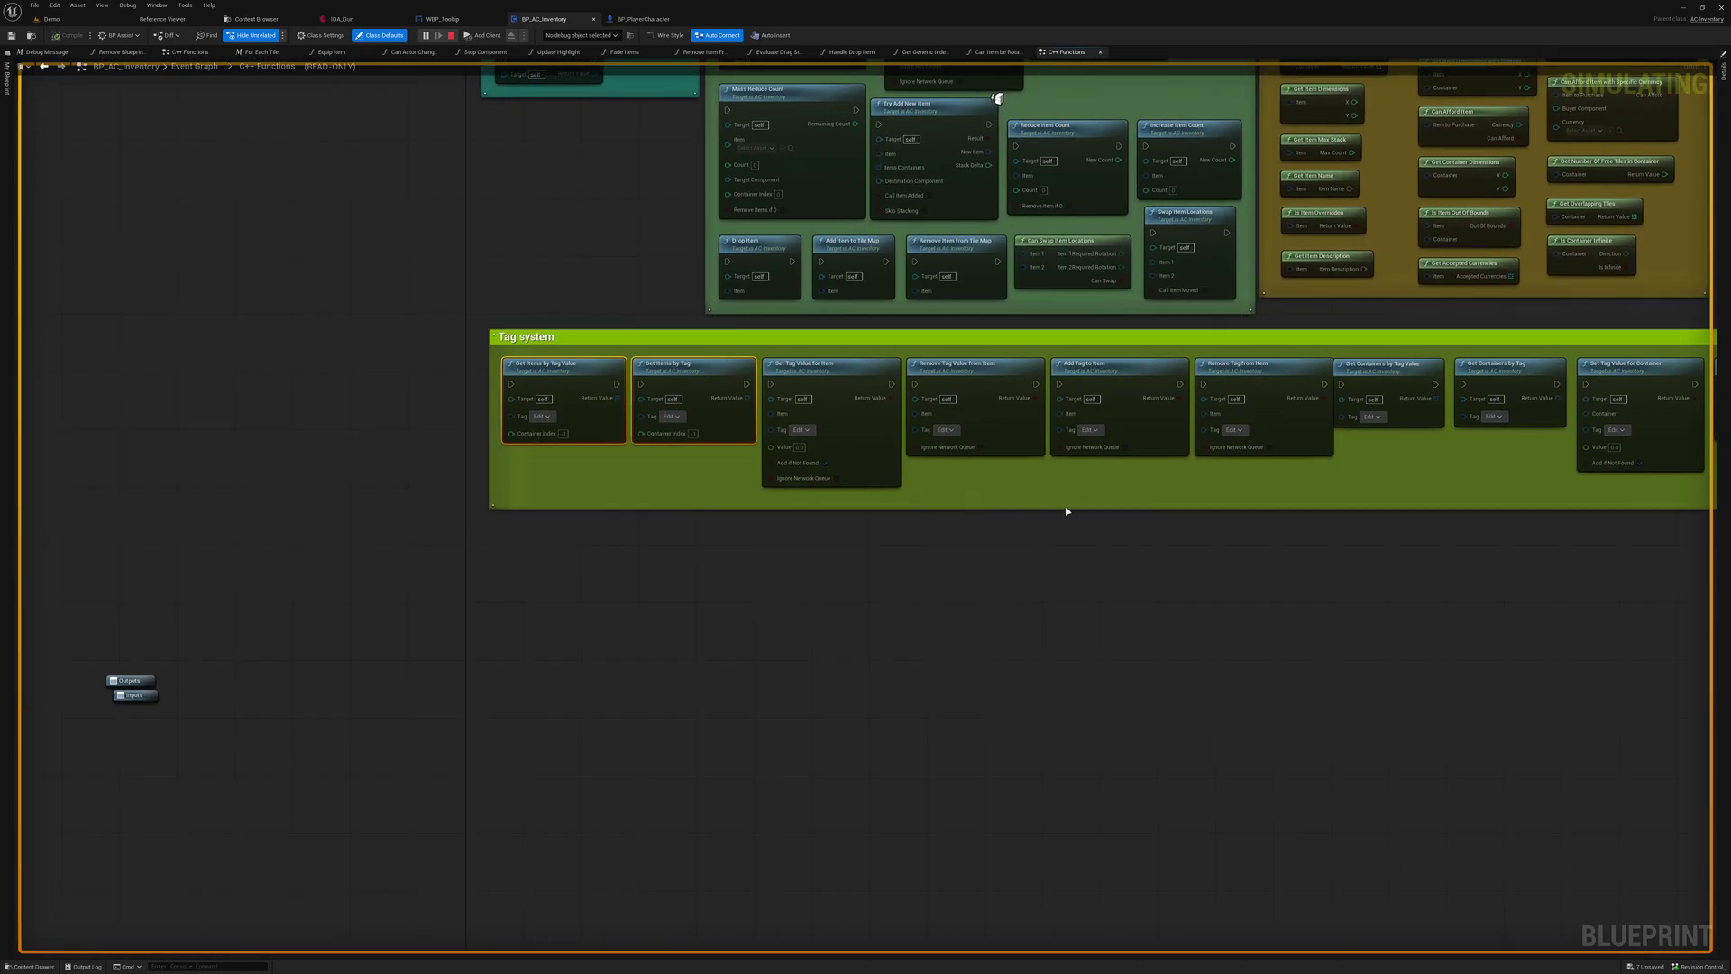
right_drag(1109, 498, 954, 529)
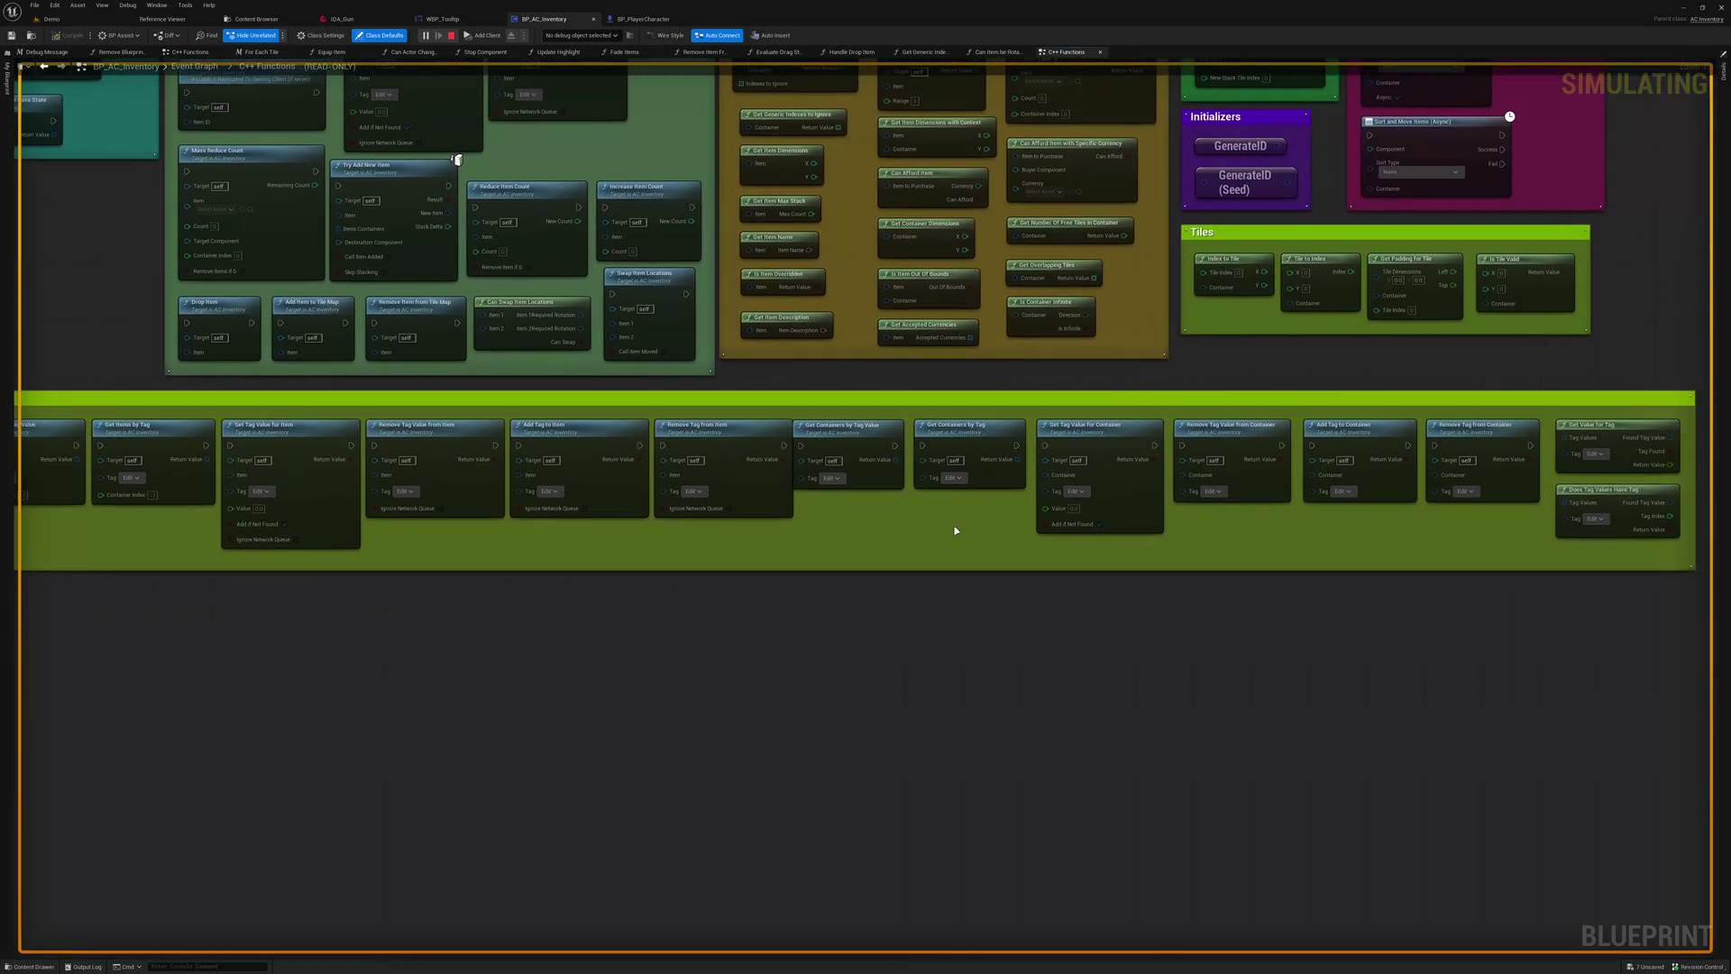
drag(935, 523, 860, 481)
click(966, 532)
right_drag(966, 533, 591, 448)
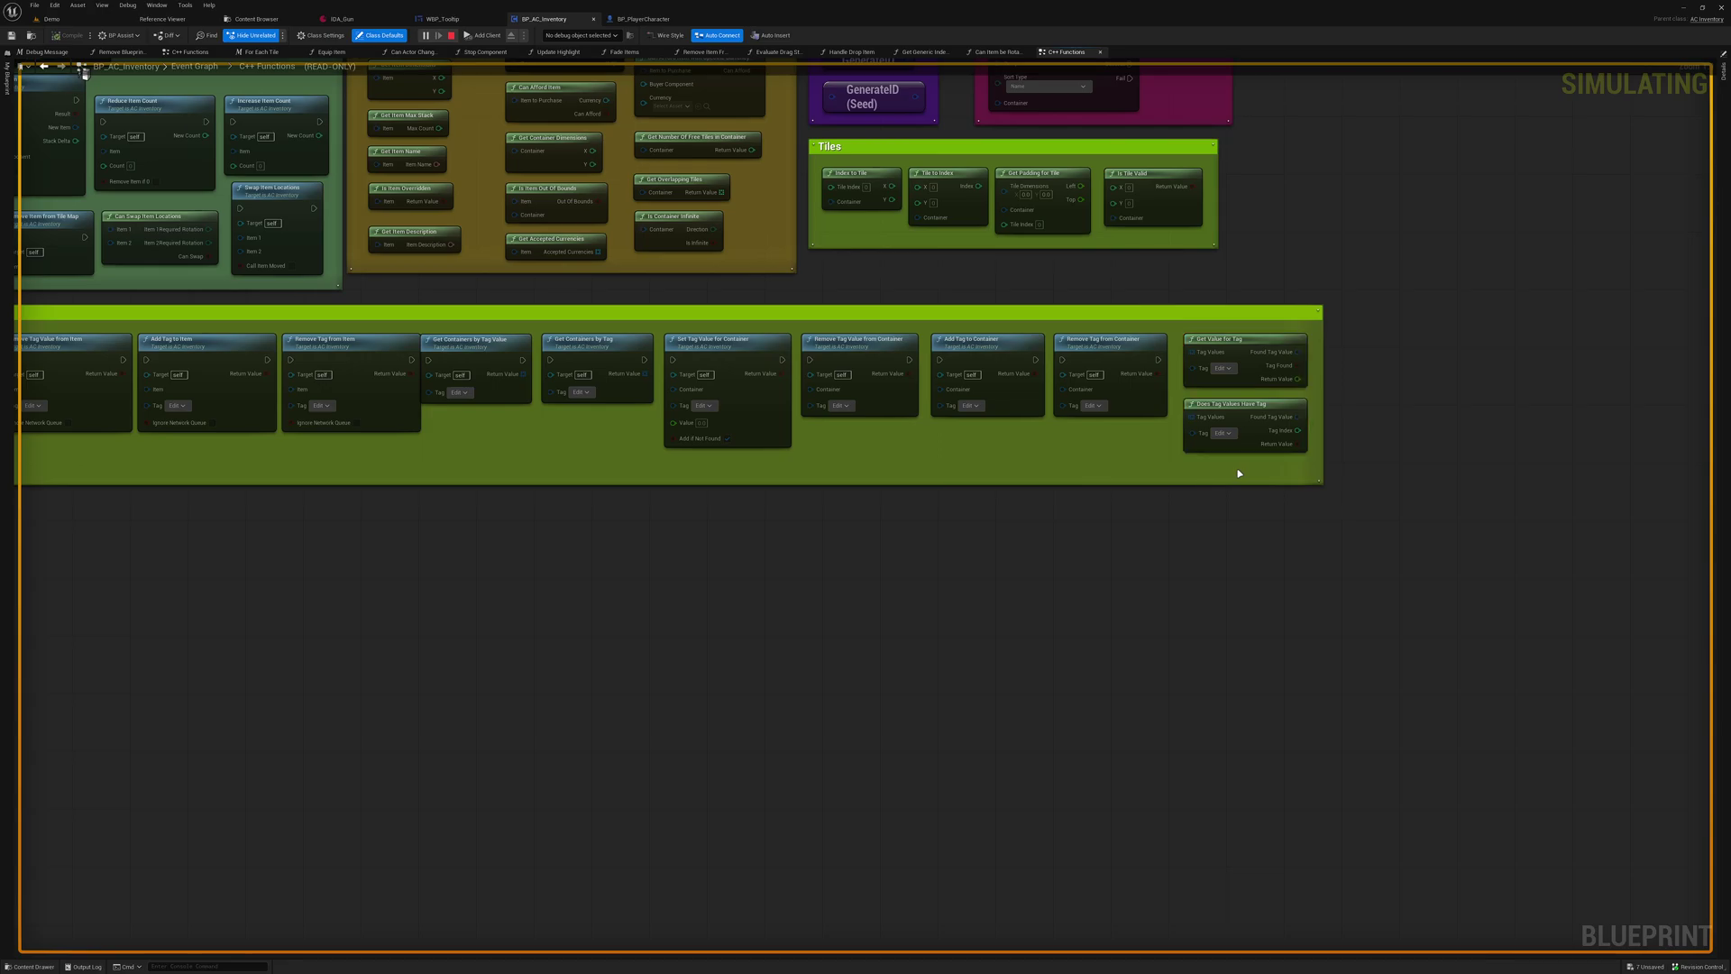
Return to the game preview and walk the character toward the mannequin at the Equipment system wall
key(alt+Tab)
key(alt+Tab)
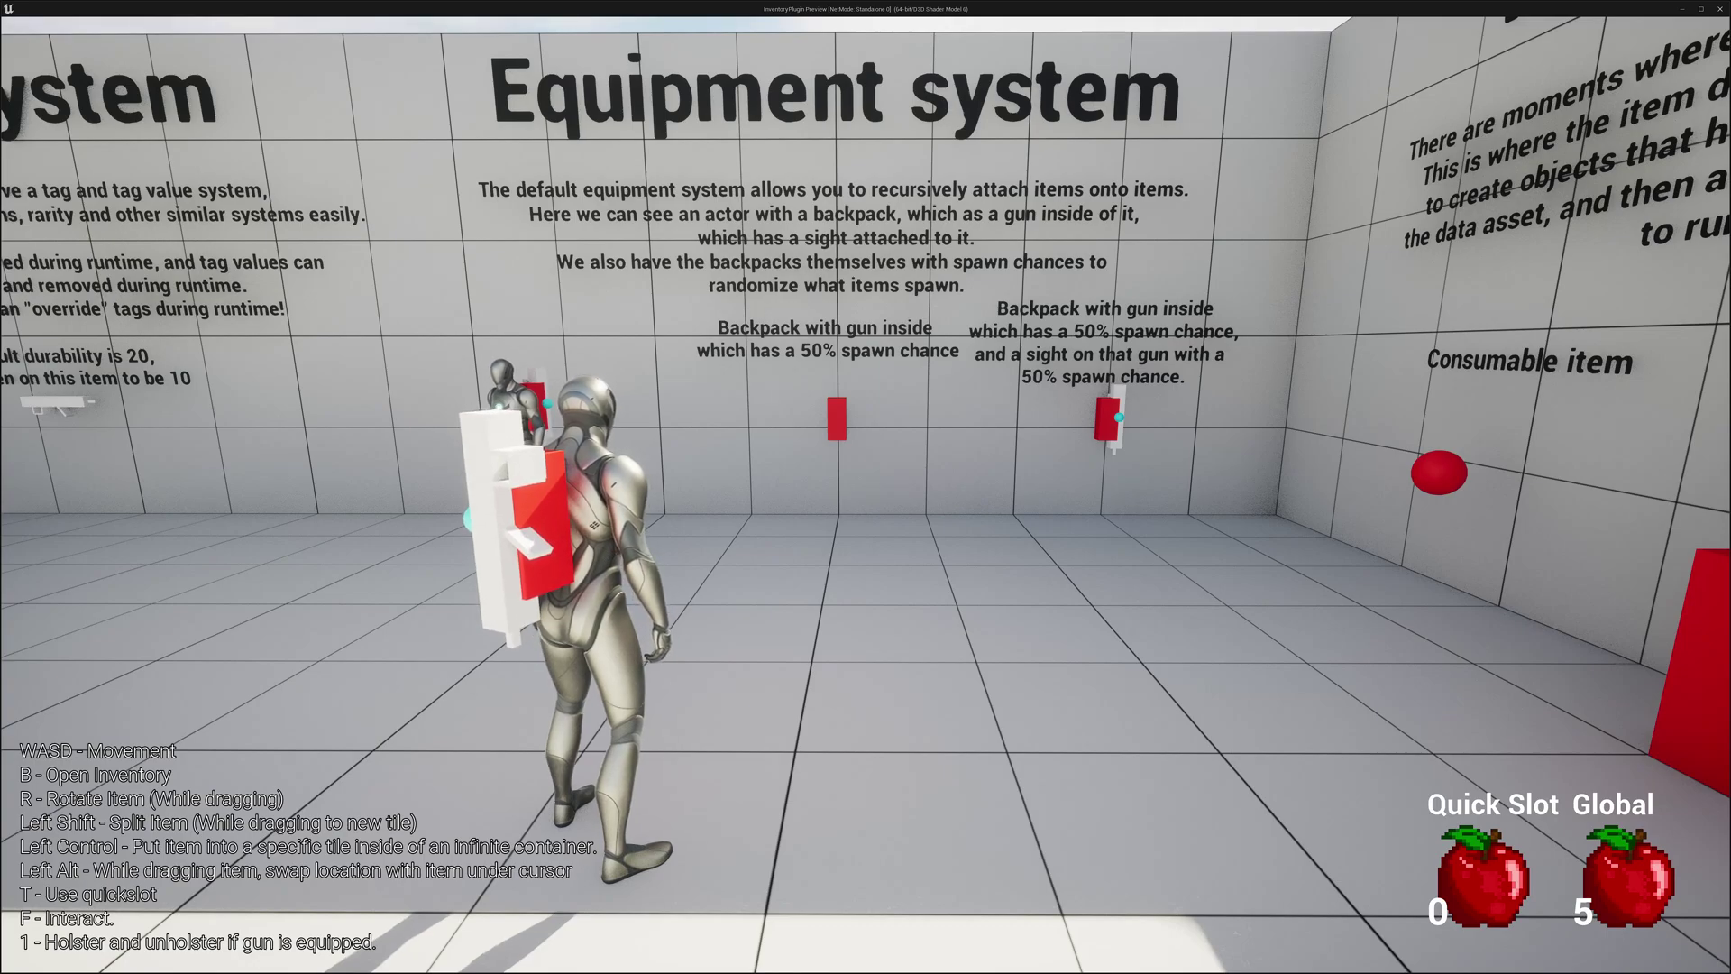
key(a)
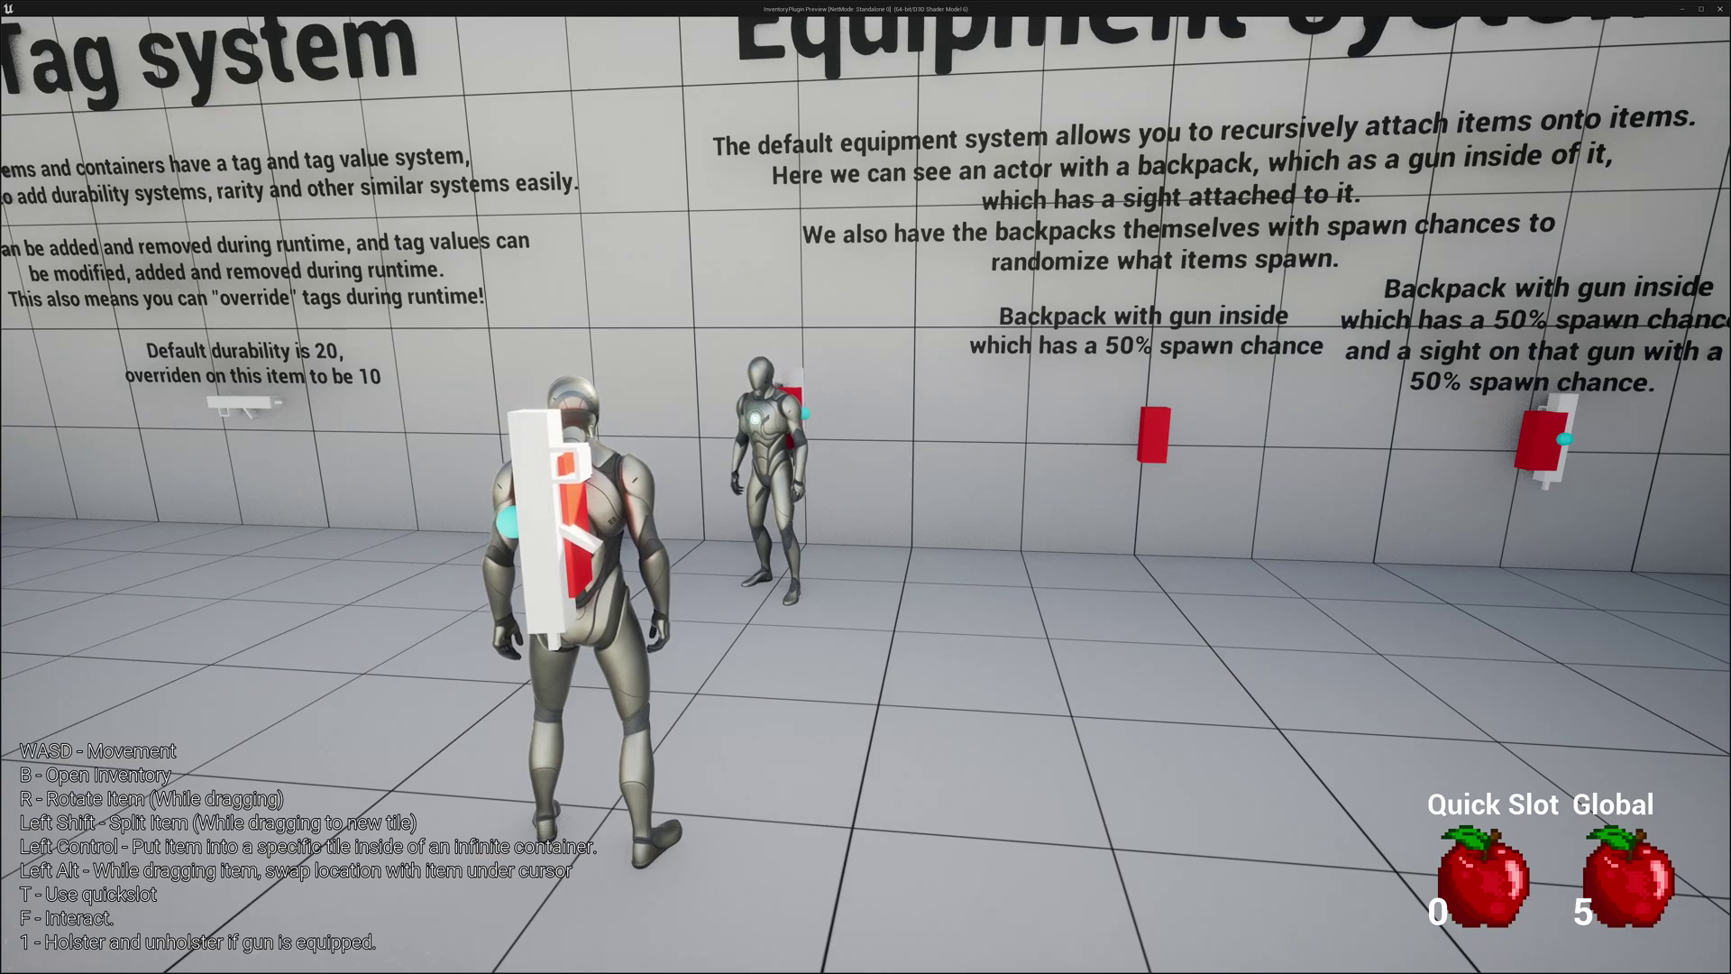
Open the inventory, display the equipped backpack's container and its 3D preview, and arrange both windows
key(b)
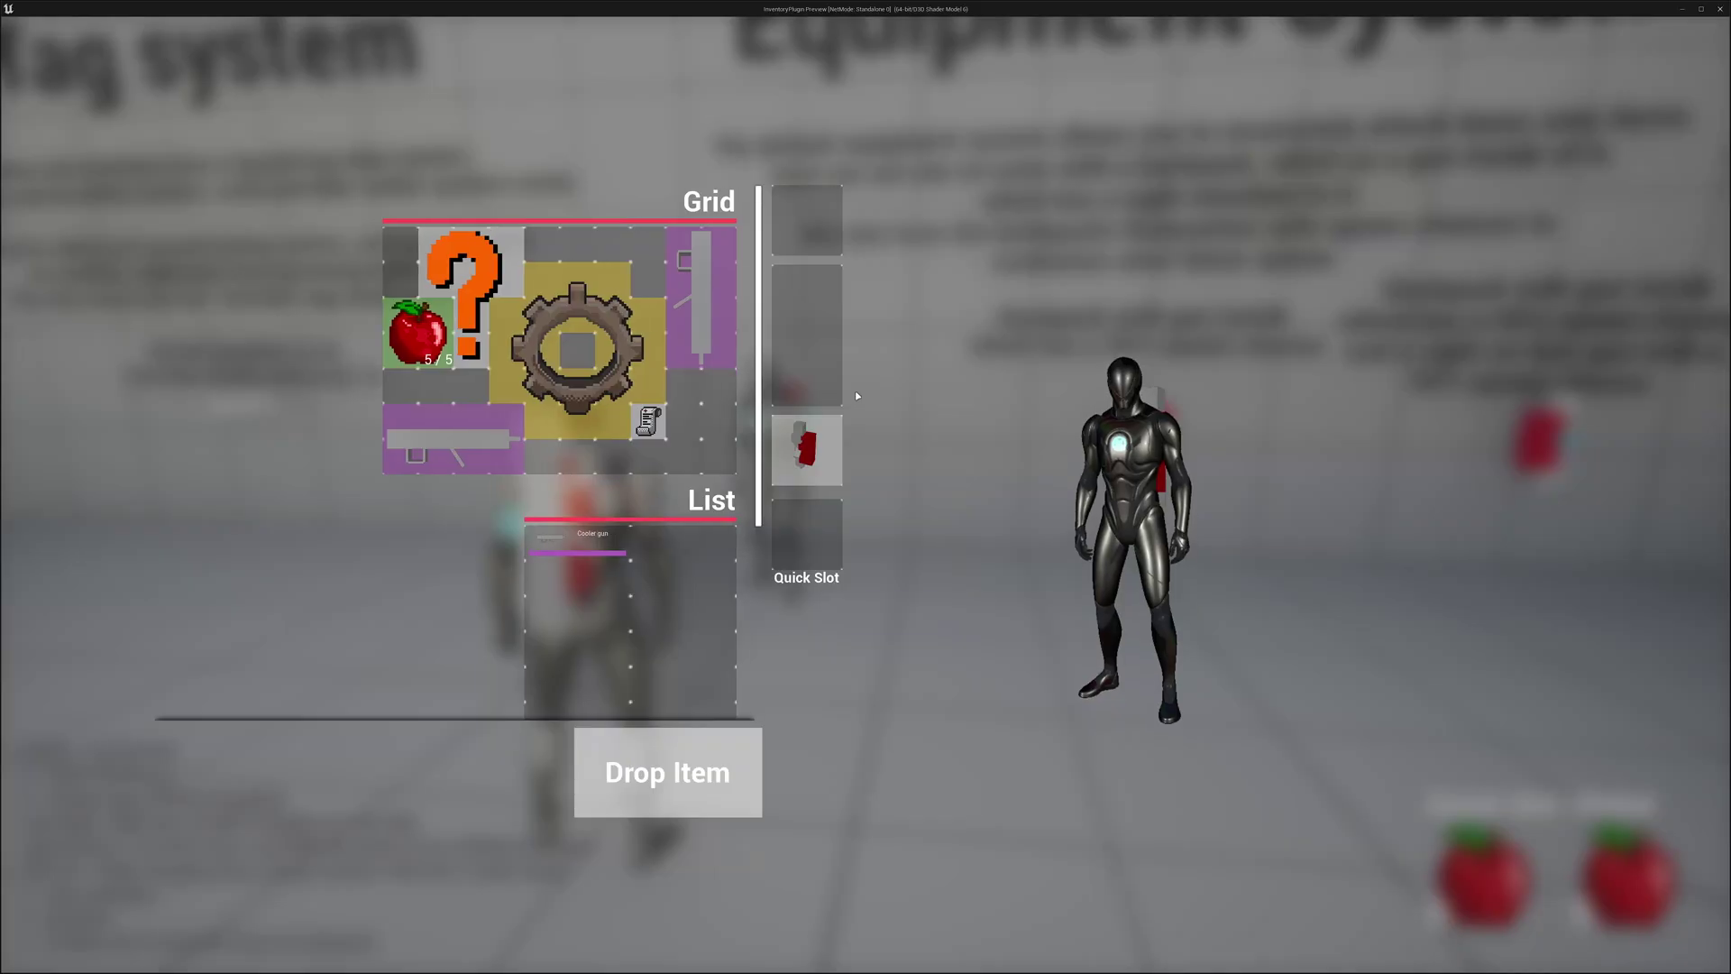
right_click(810, 443)
click(893, 453)
drag(956, 432, 1158, 385)
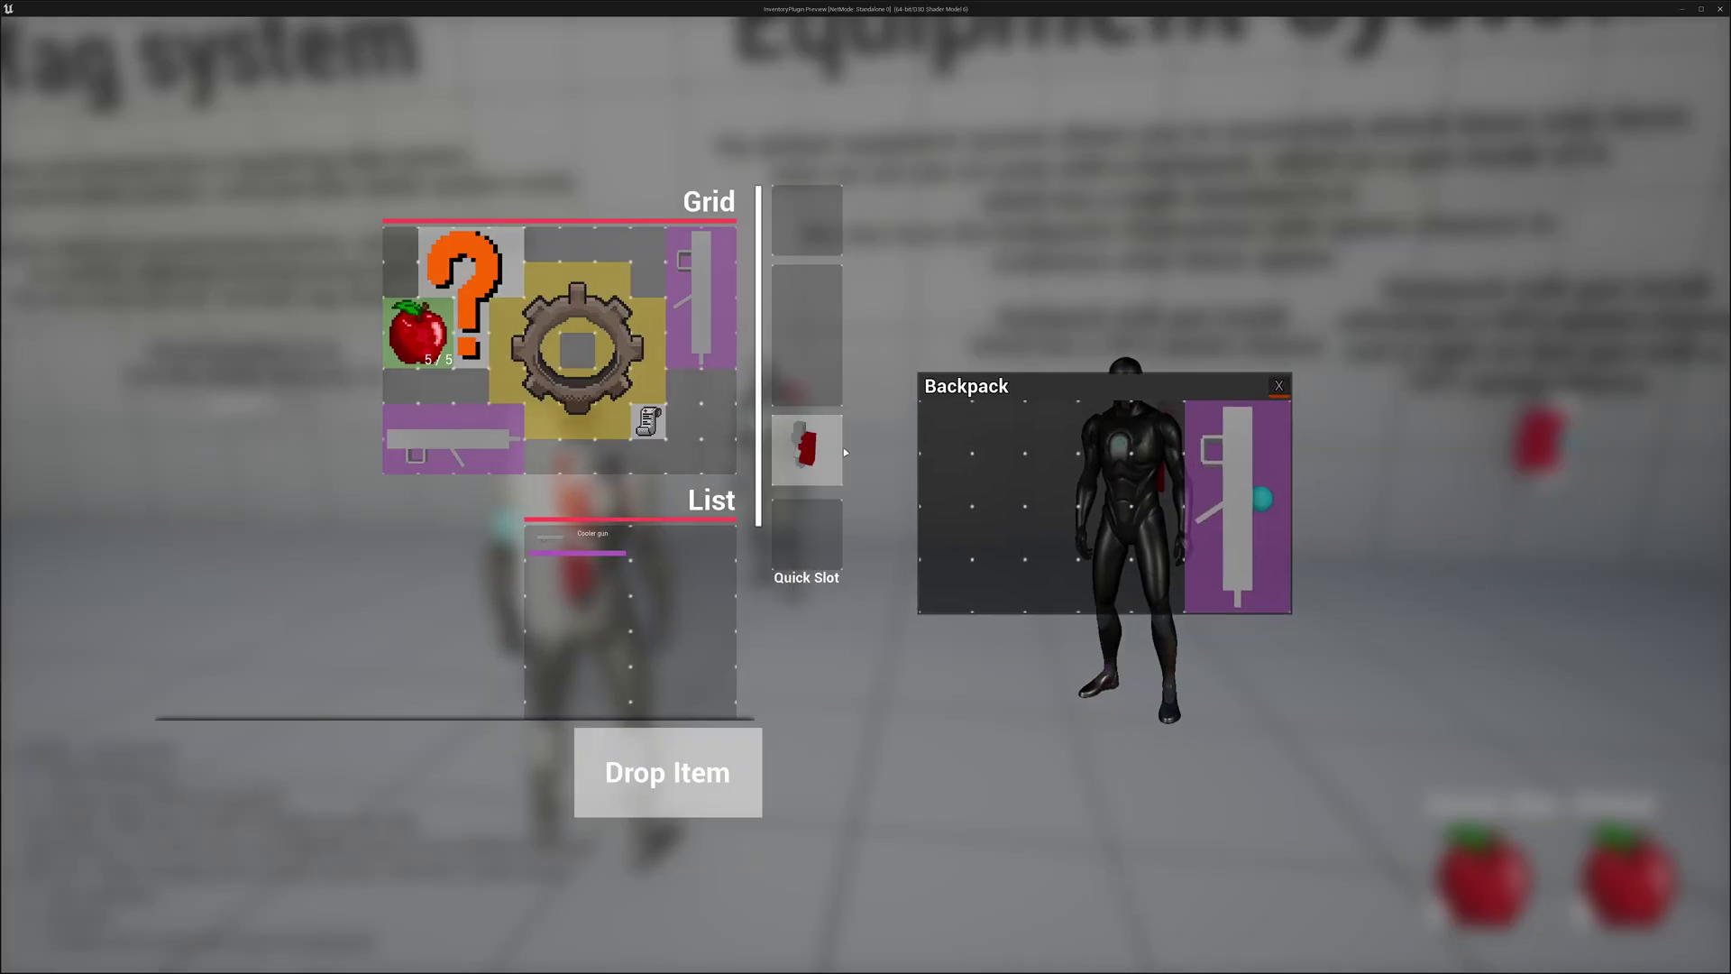
right_click(842, 447)
click(893, 470)
drag(934, 458, 853, 419)
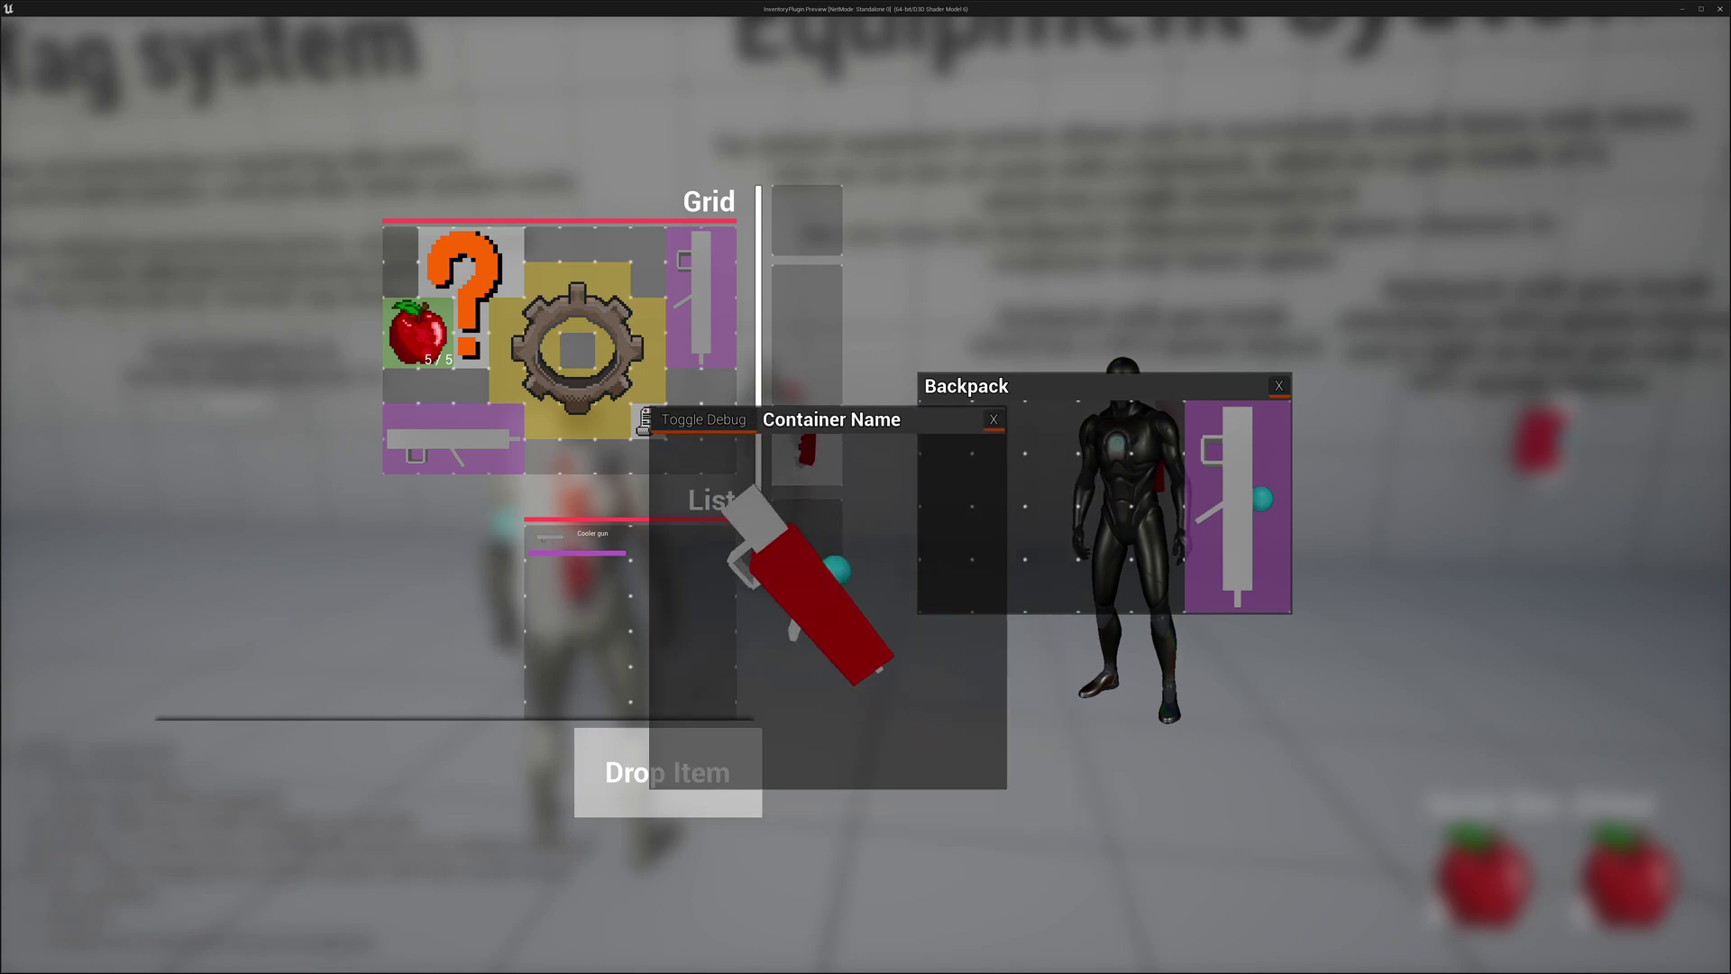
Open a 3D preview of the gun inside the backpack and place it beside the backpack's preview
right_click(1258, 518)
click(1380, 629)
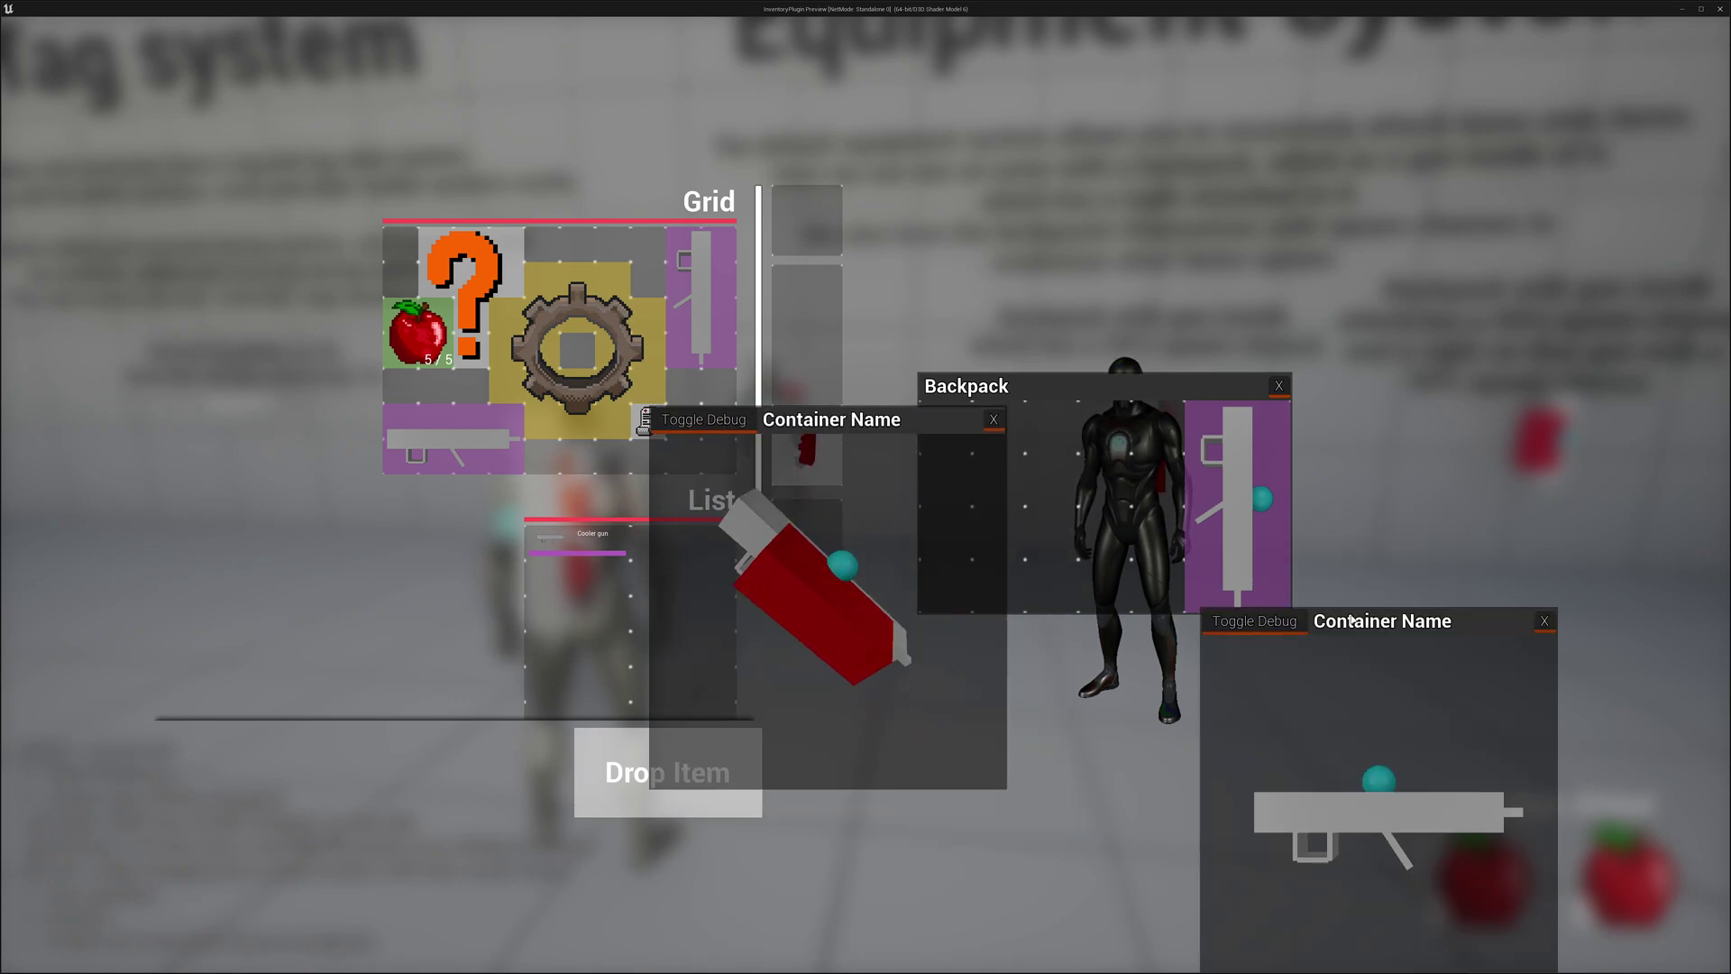
drag(1380, 628, 454, 431)
Open the Cool Gun's attachment container, move its sight into the Grid container and close the inventory
right_click(1227, 500)
click(1316, 560)
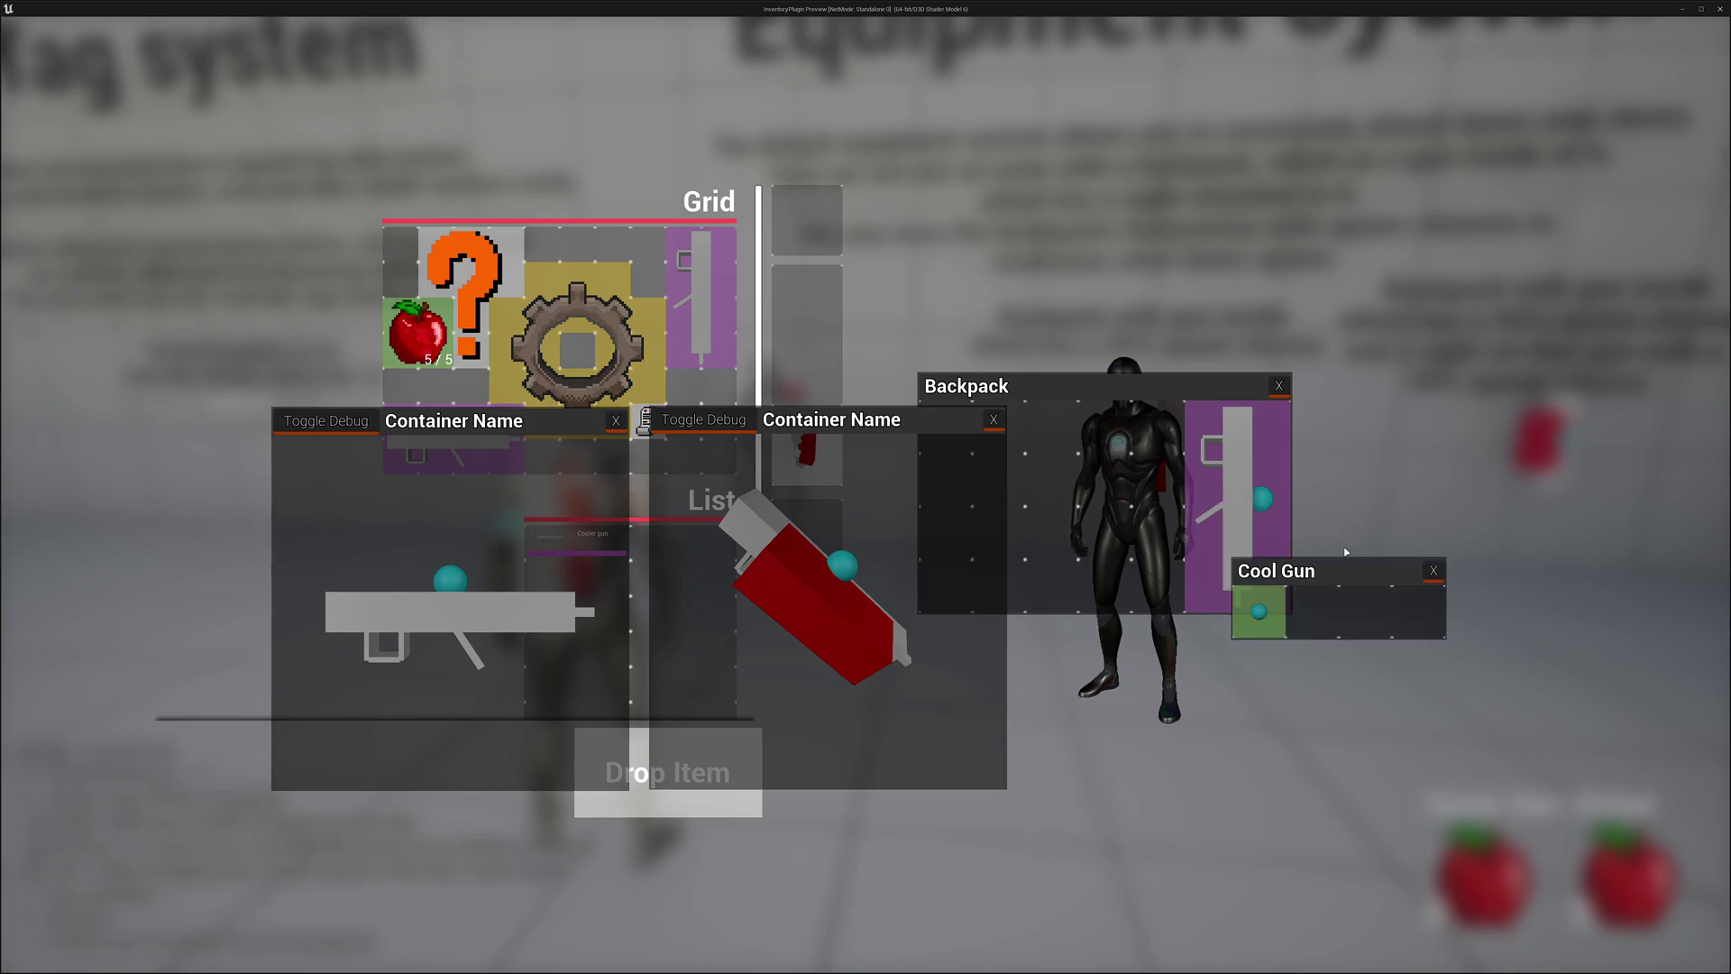
drag(1259, 611, 694, 390)
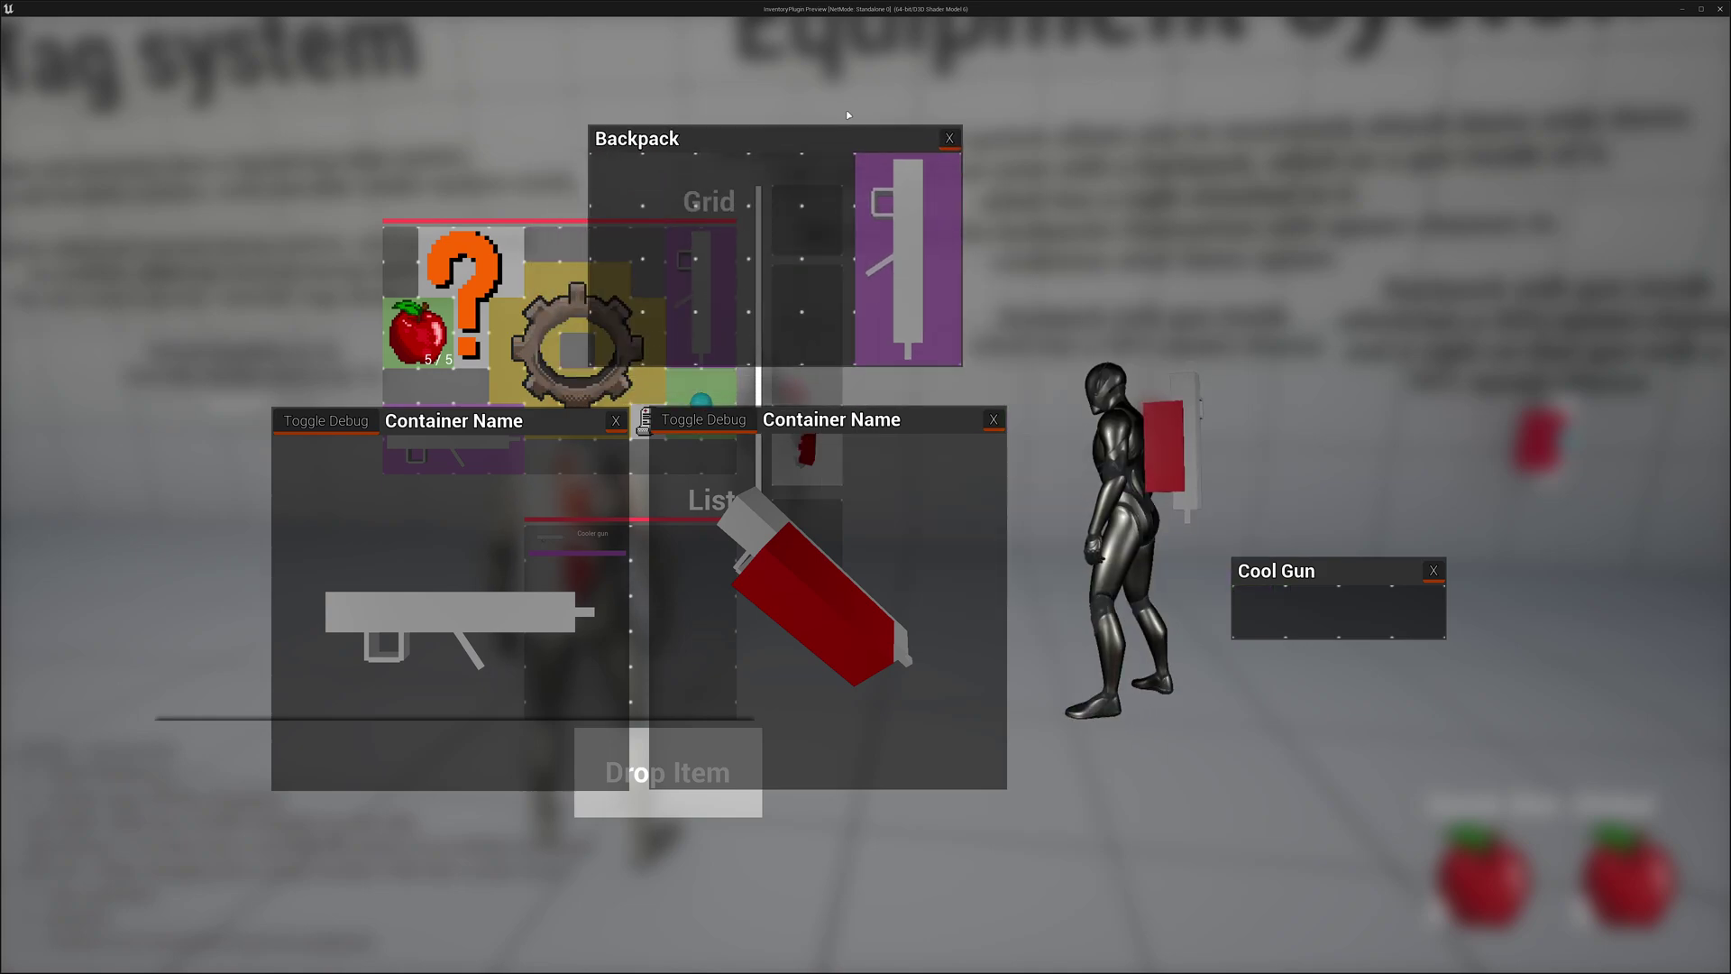
key(b)
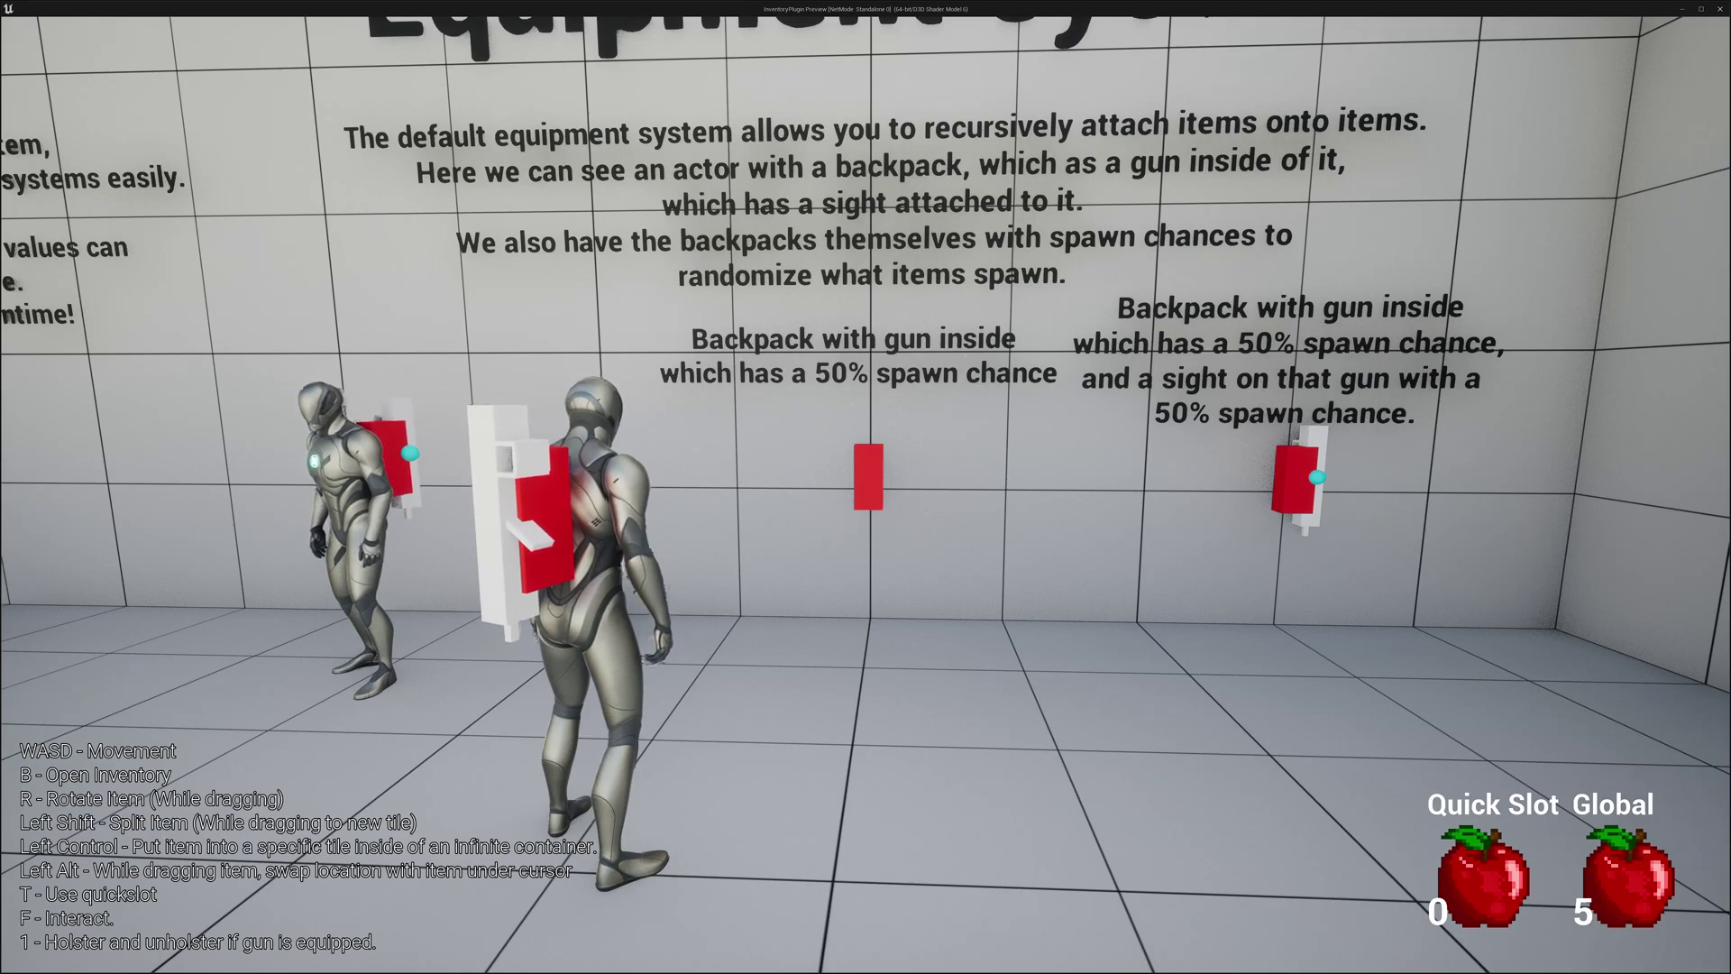
Walk the character around the backpacks with spawn chances at the Equipment system wall
key(w)
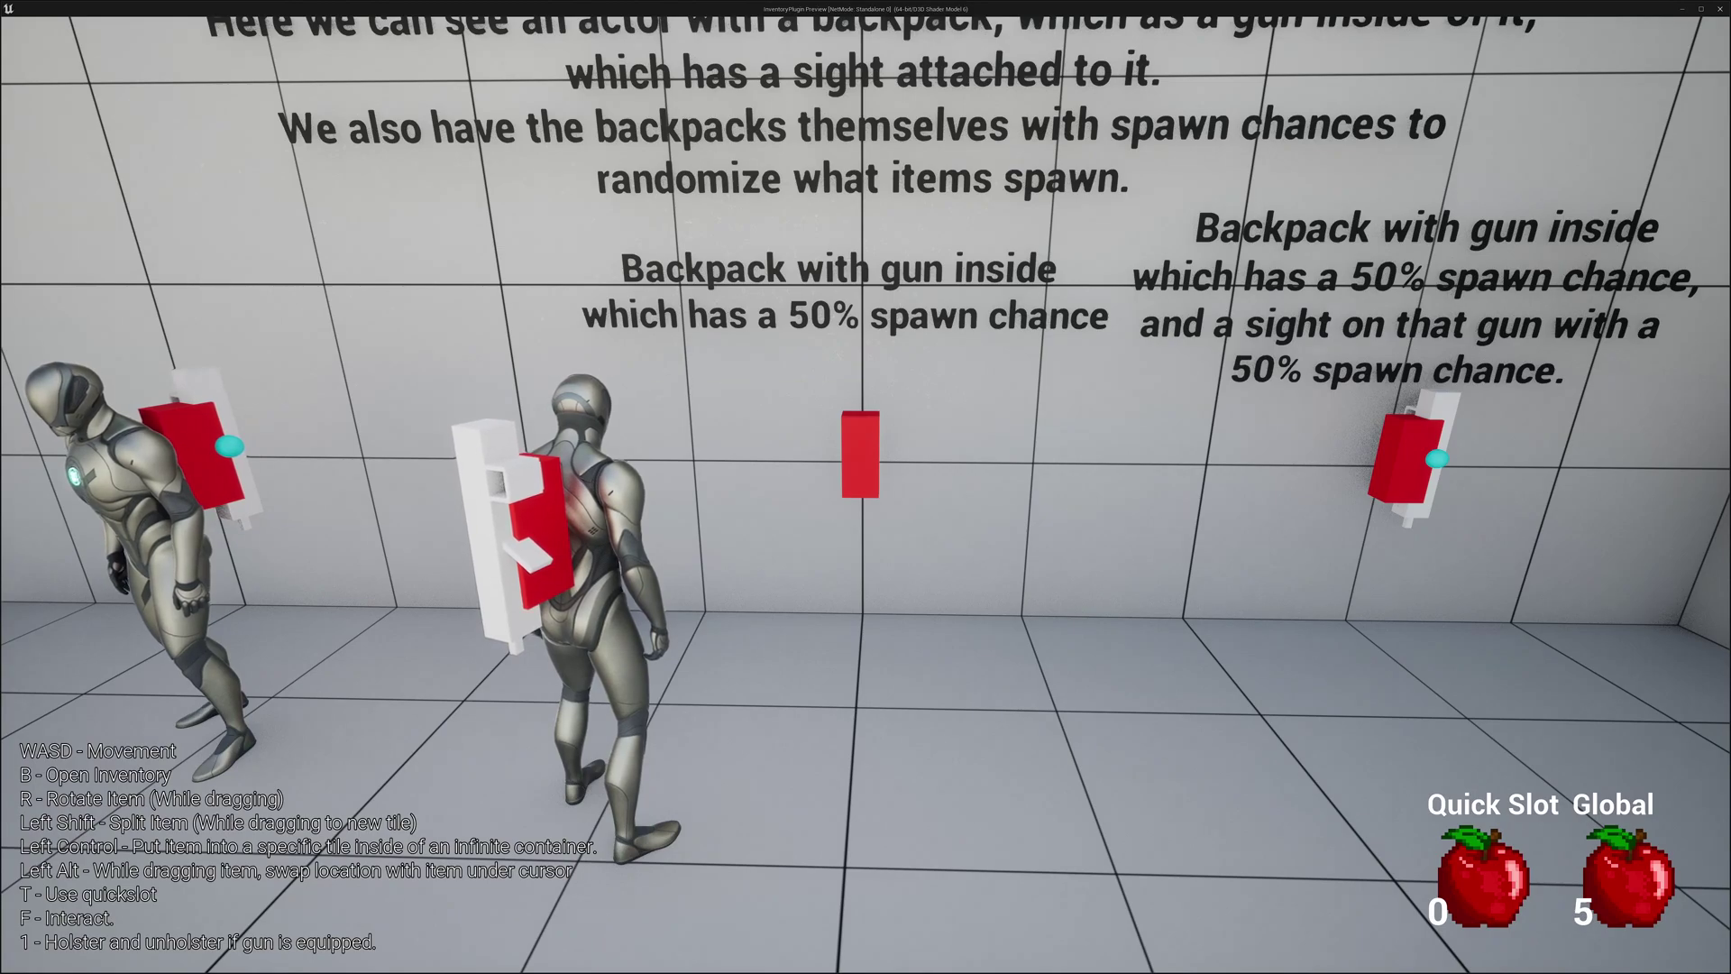
key(s)
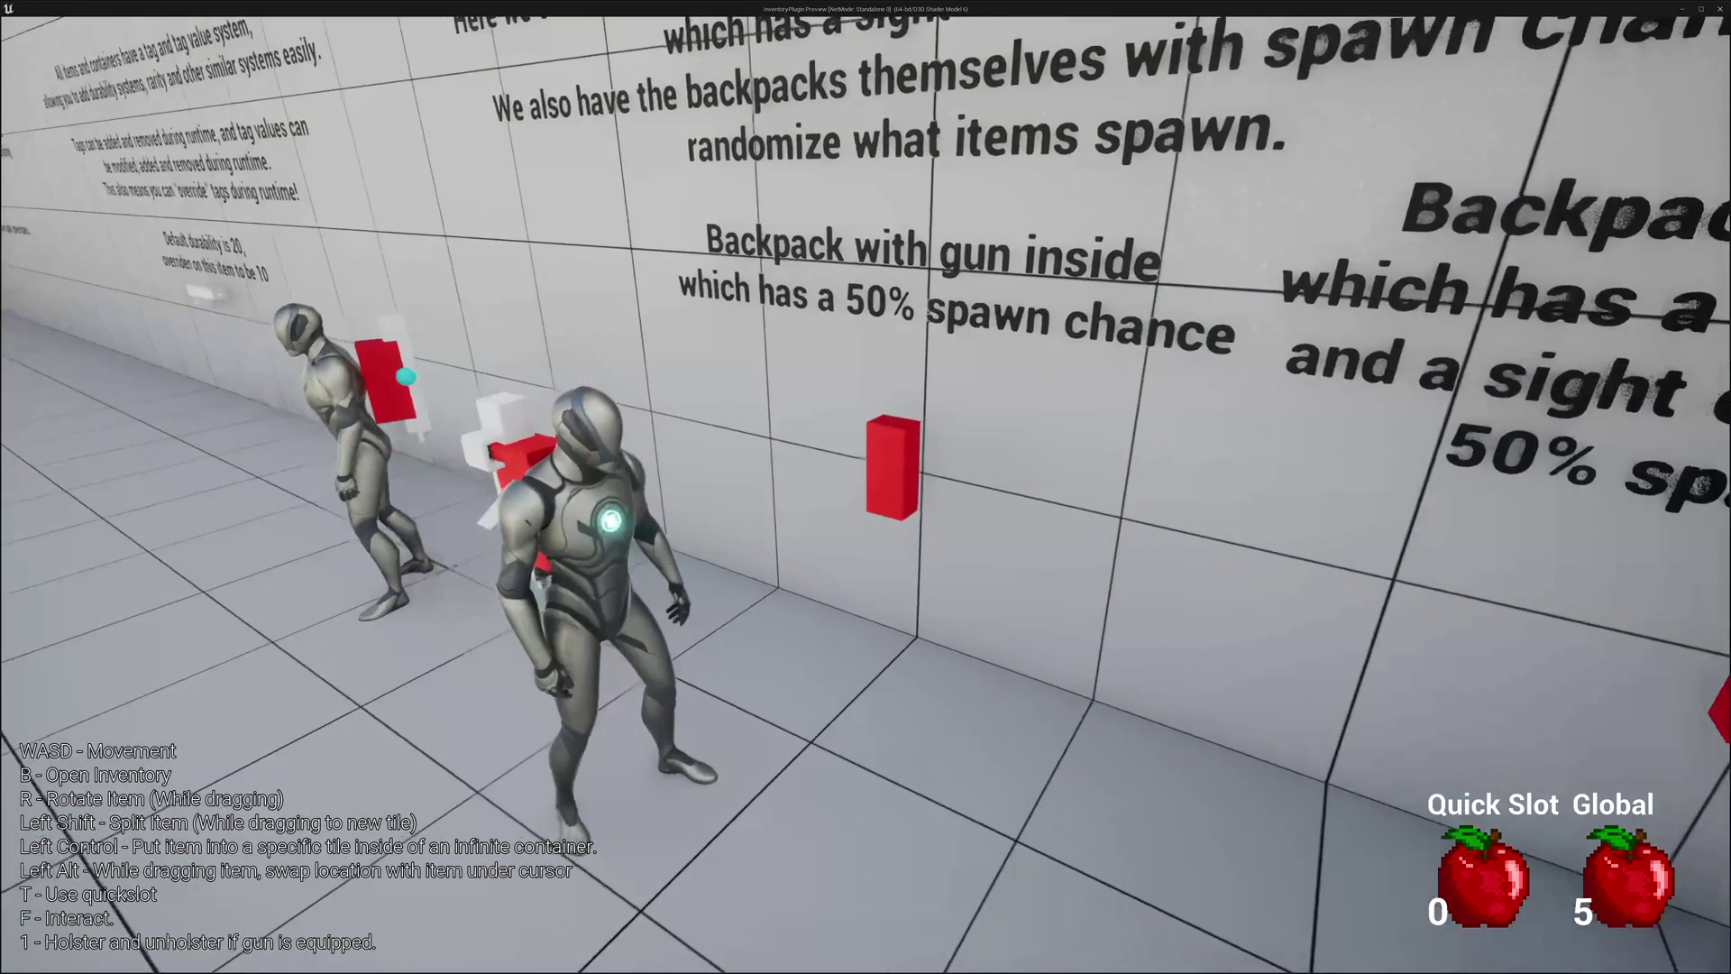
key(d)
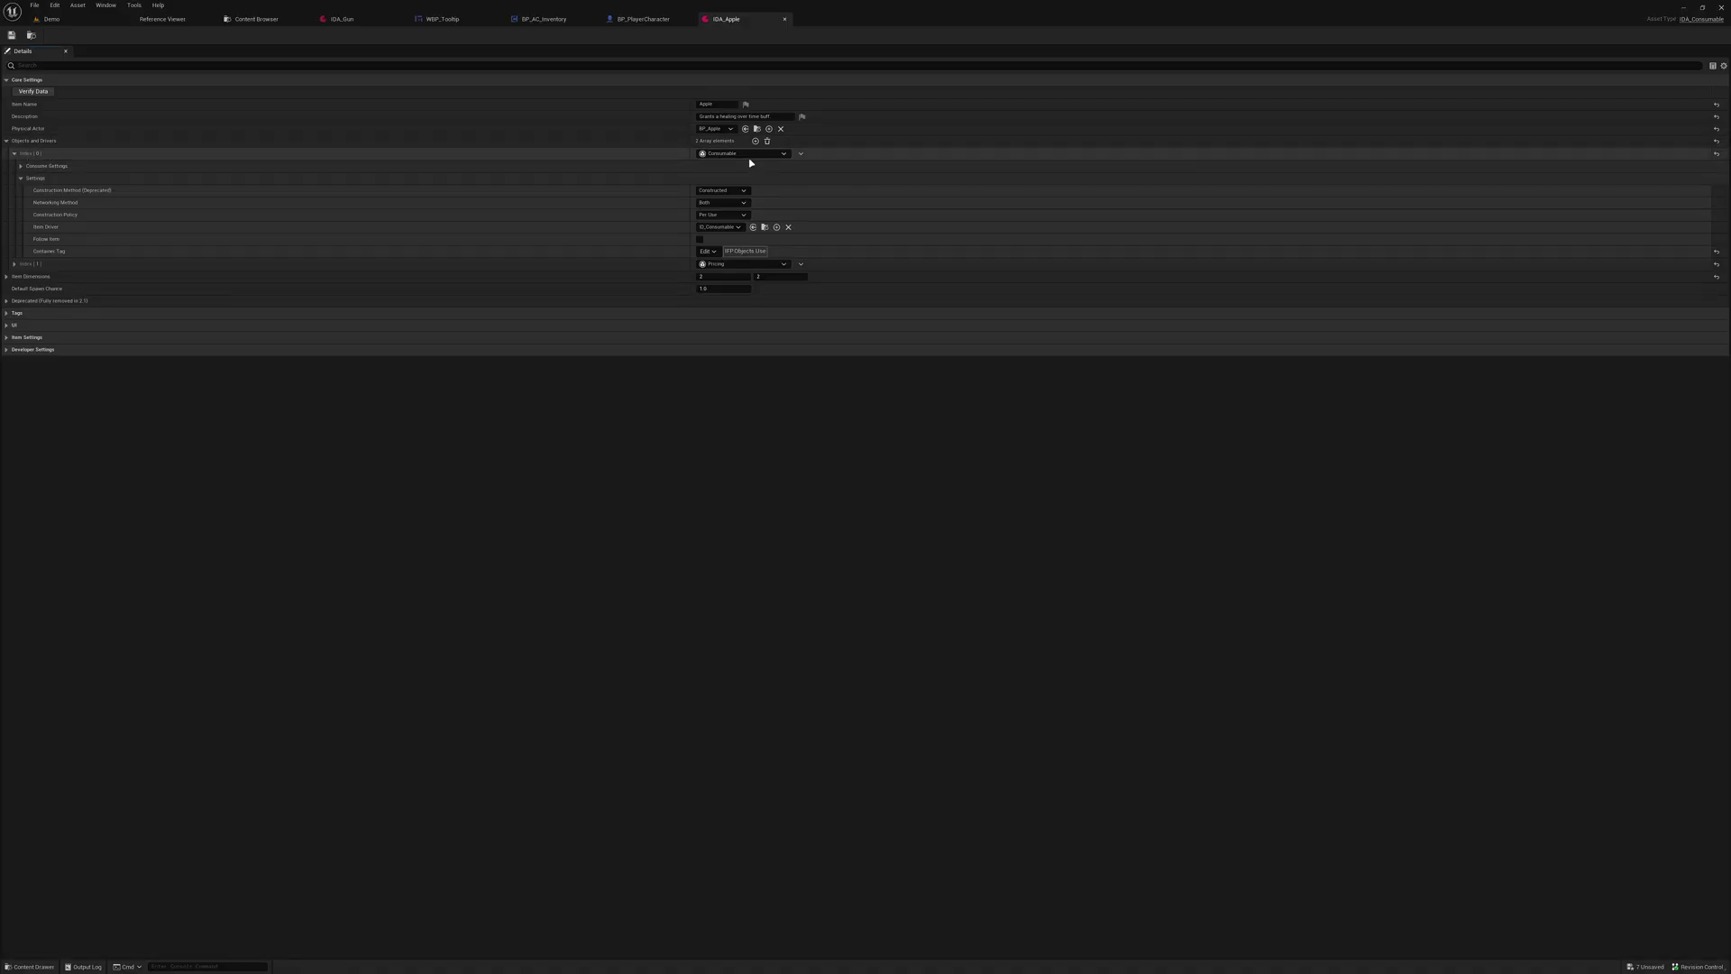
Expand the Consumable object's consume settings in the apple's data asset and review its Networking Method and Construction Policy options
click(489, 171)
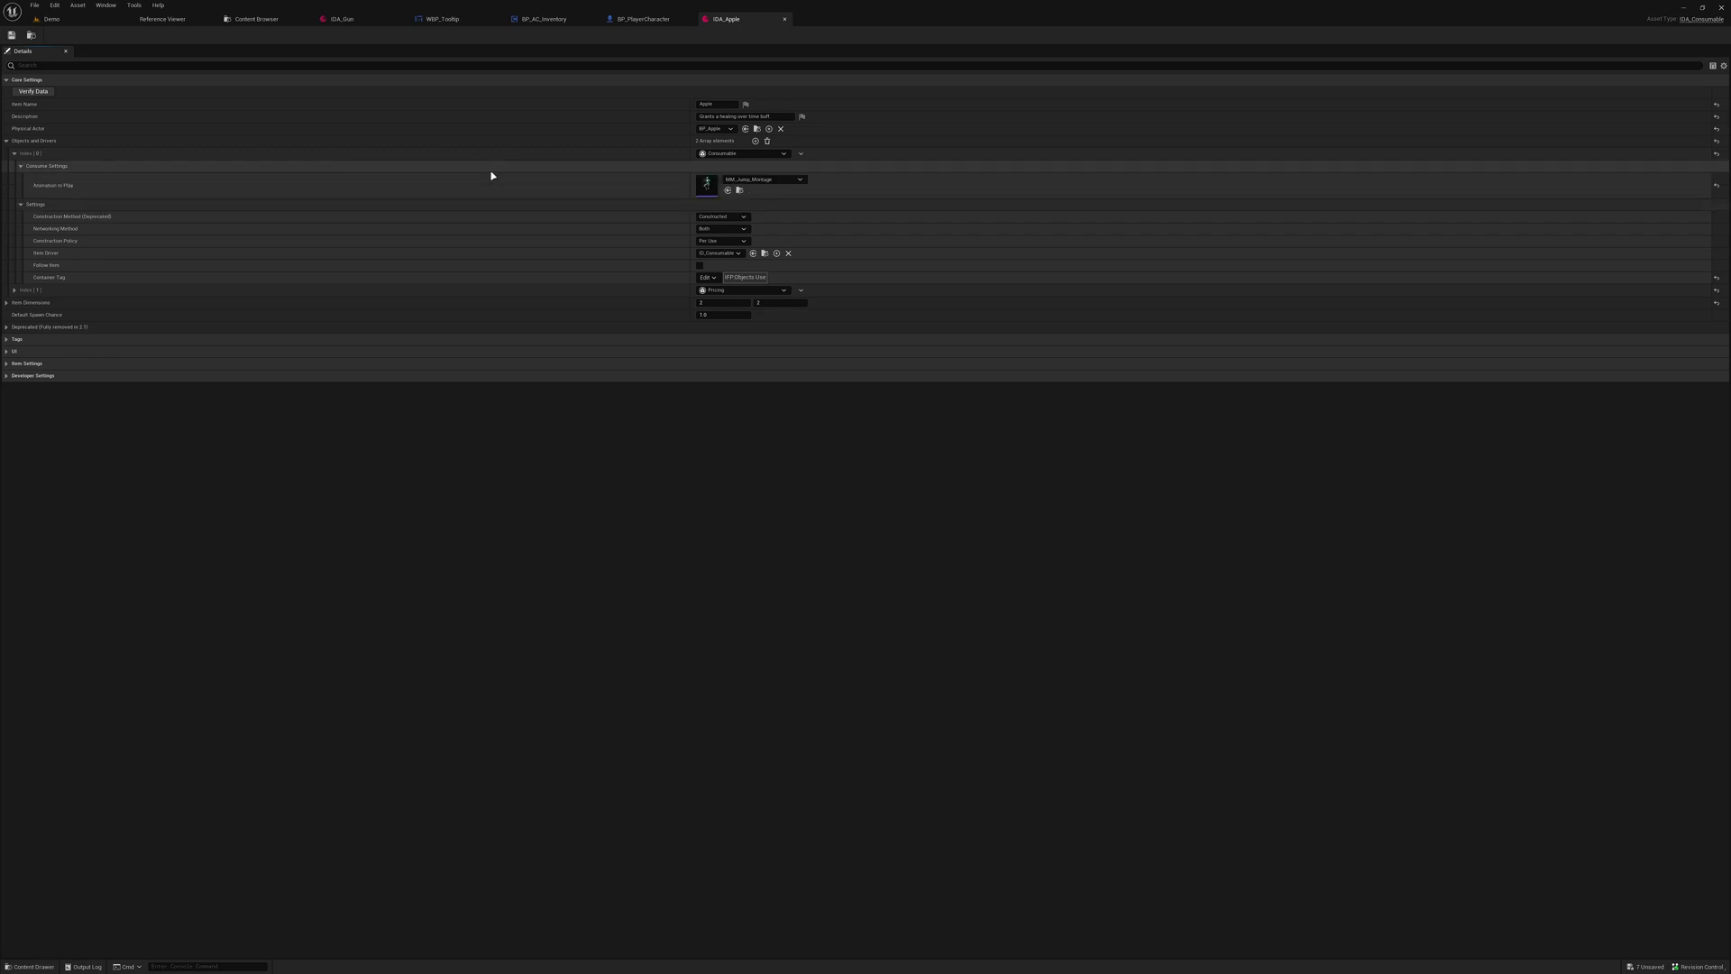
click(744, 230)
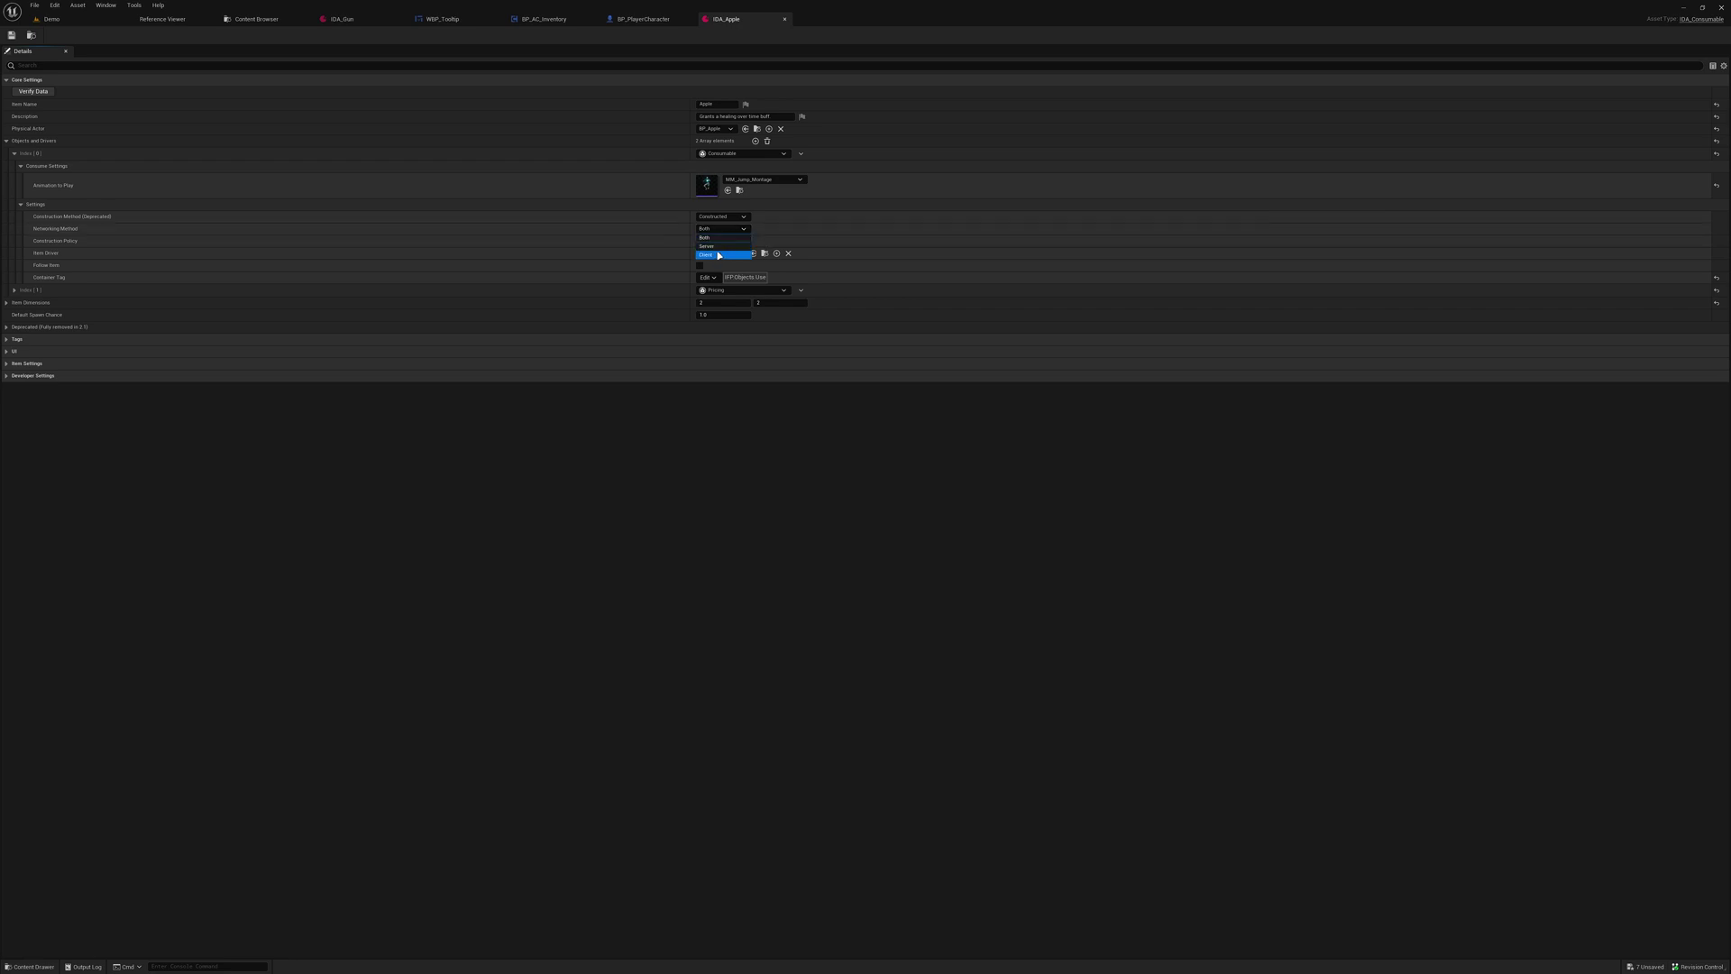
click(725, 238)
click(725, 242)
click(571, 213)
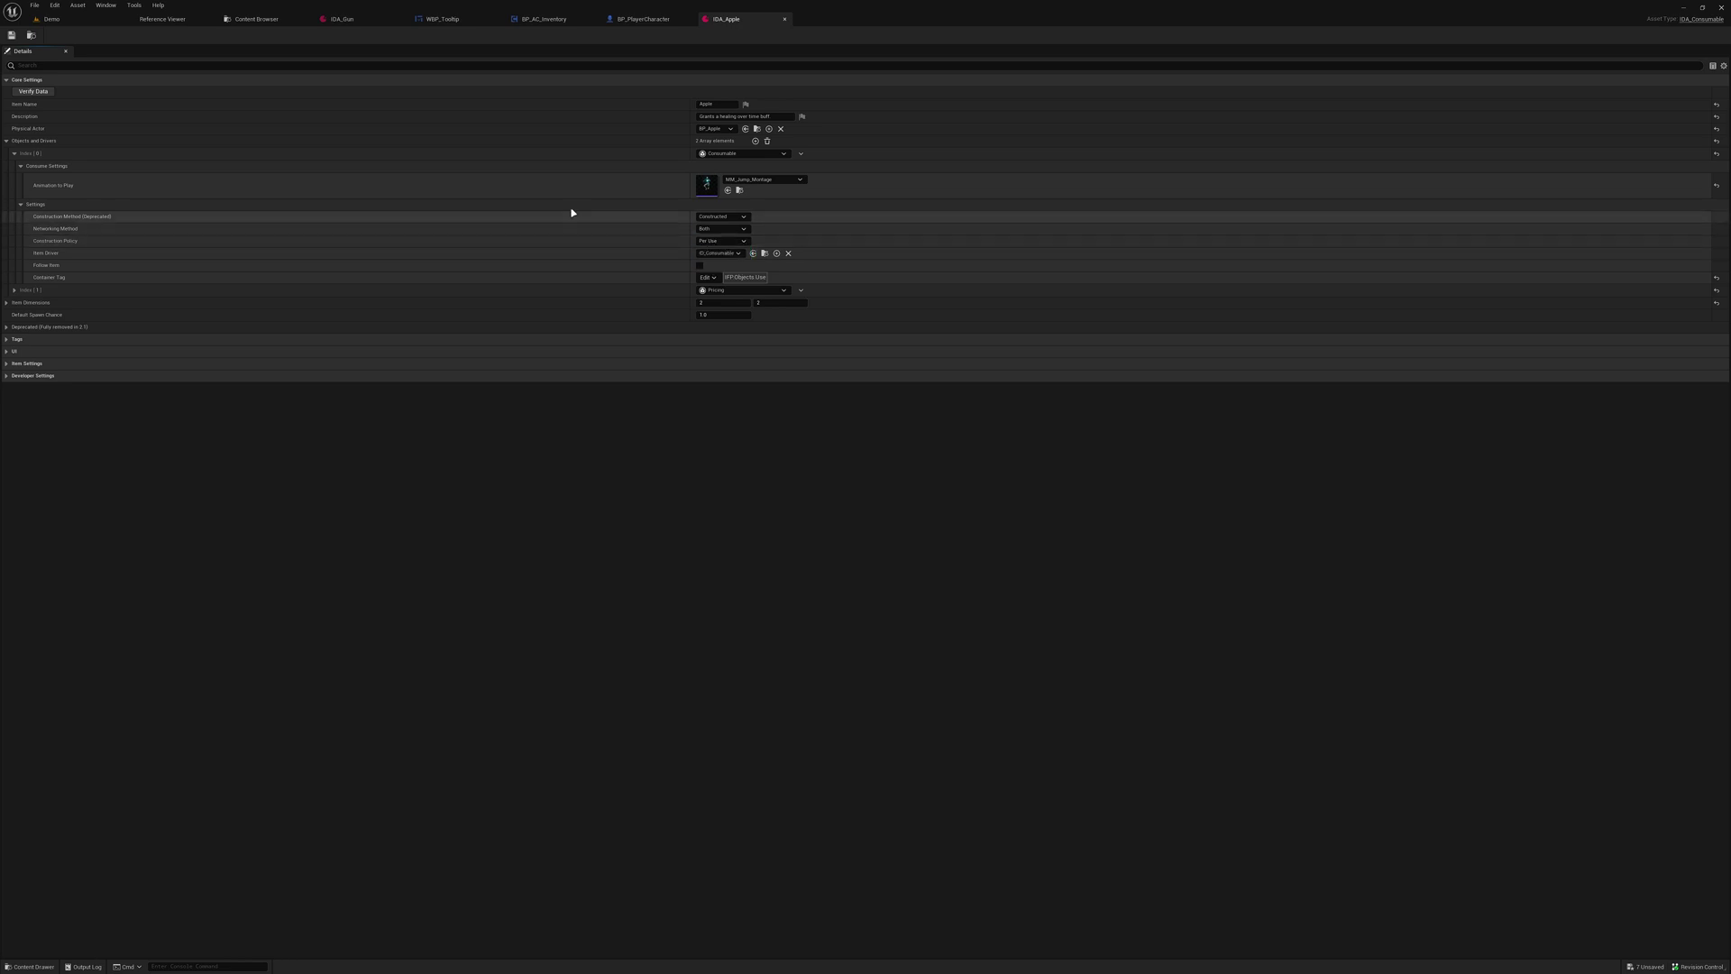
Check the apple's Construction Policy setting and switch to the IO_Consumable blueprint
mouse_move(63, 242)
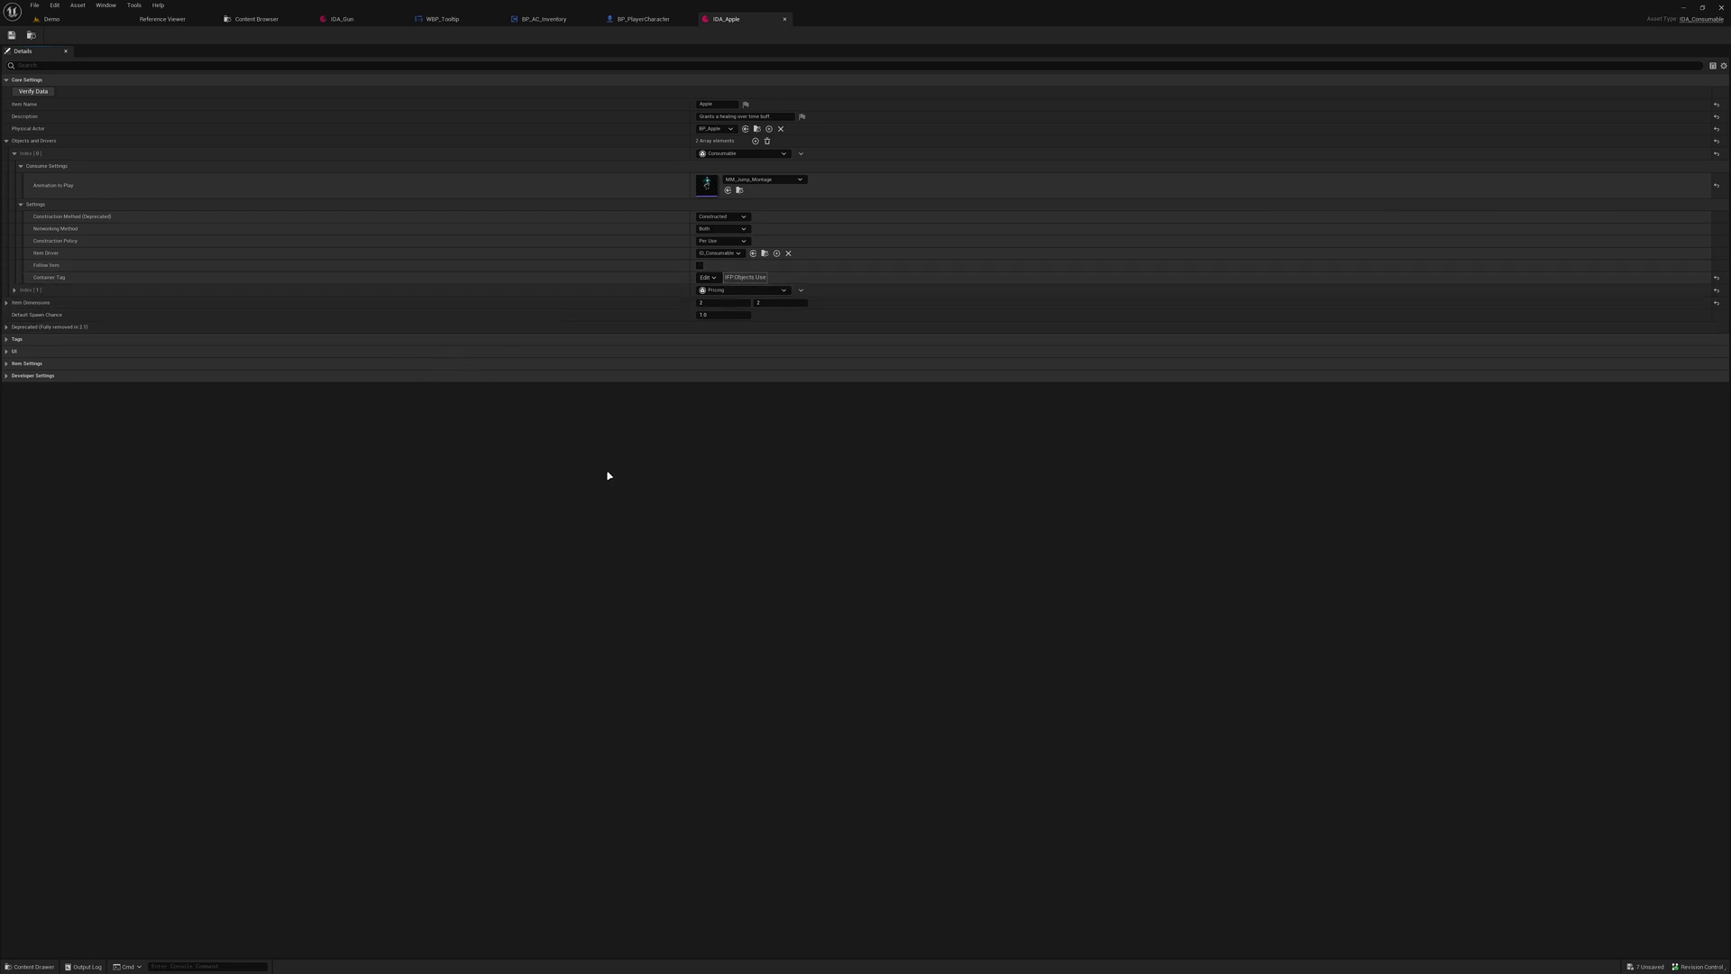
click(835, 19)
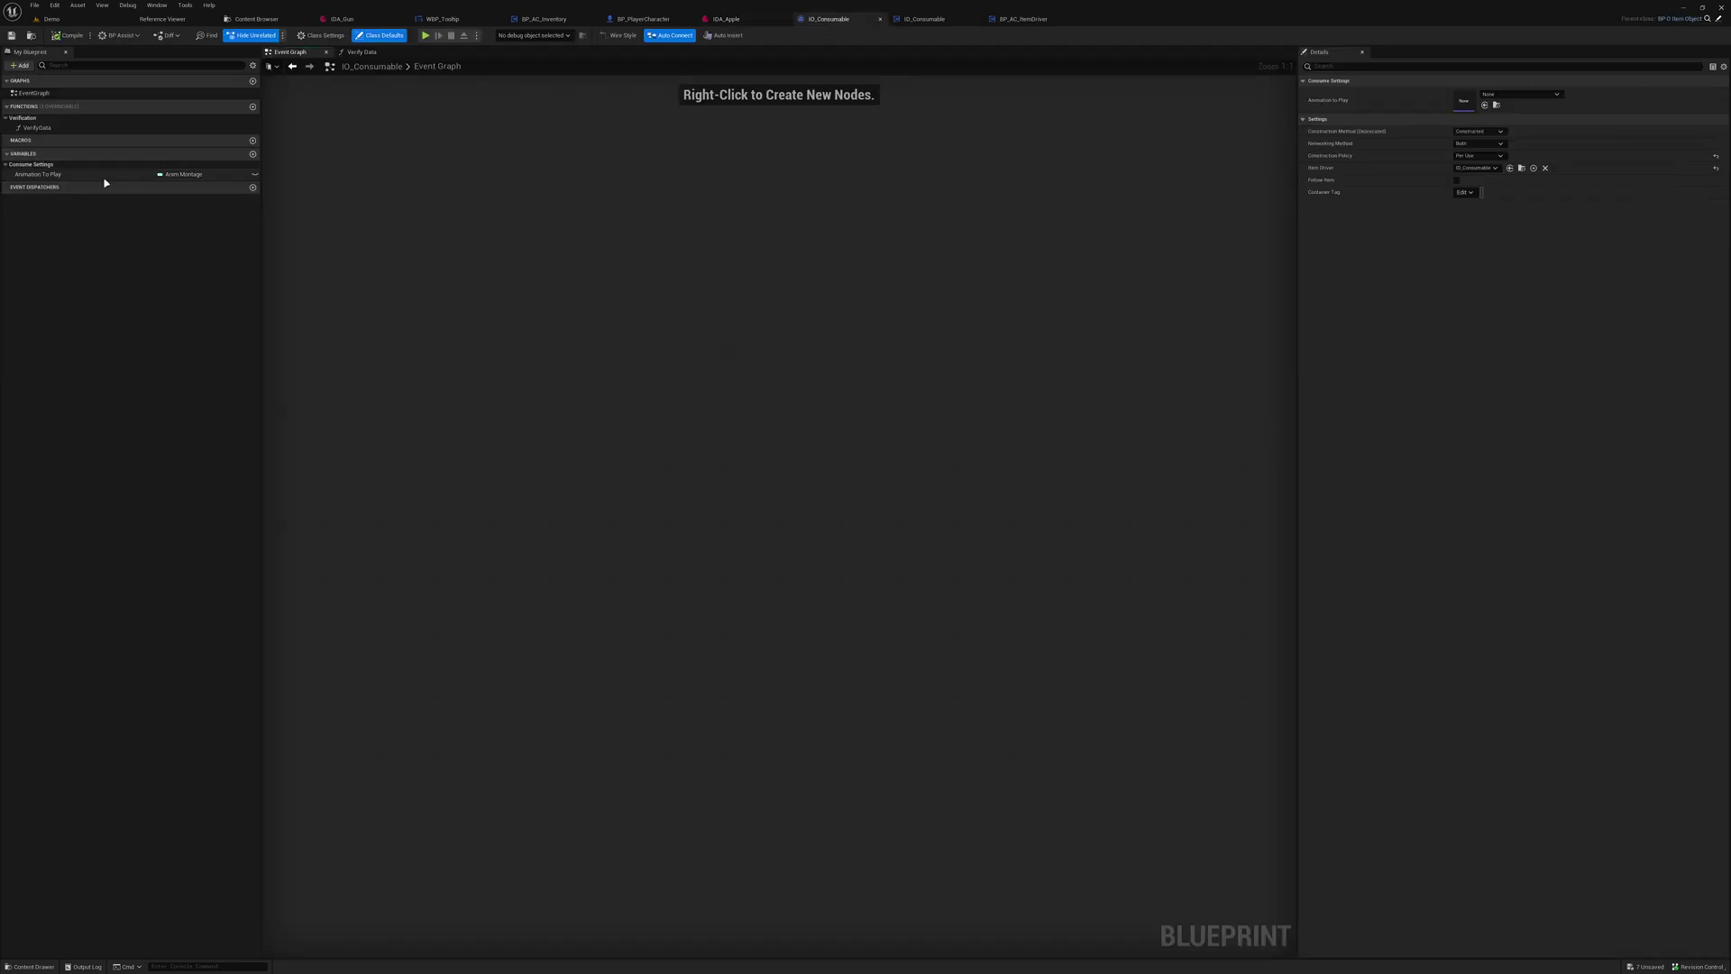
Add a variable named Health to Restore to the IO_Consumable blueprint
click(65, 174)
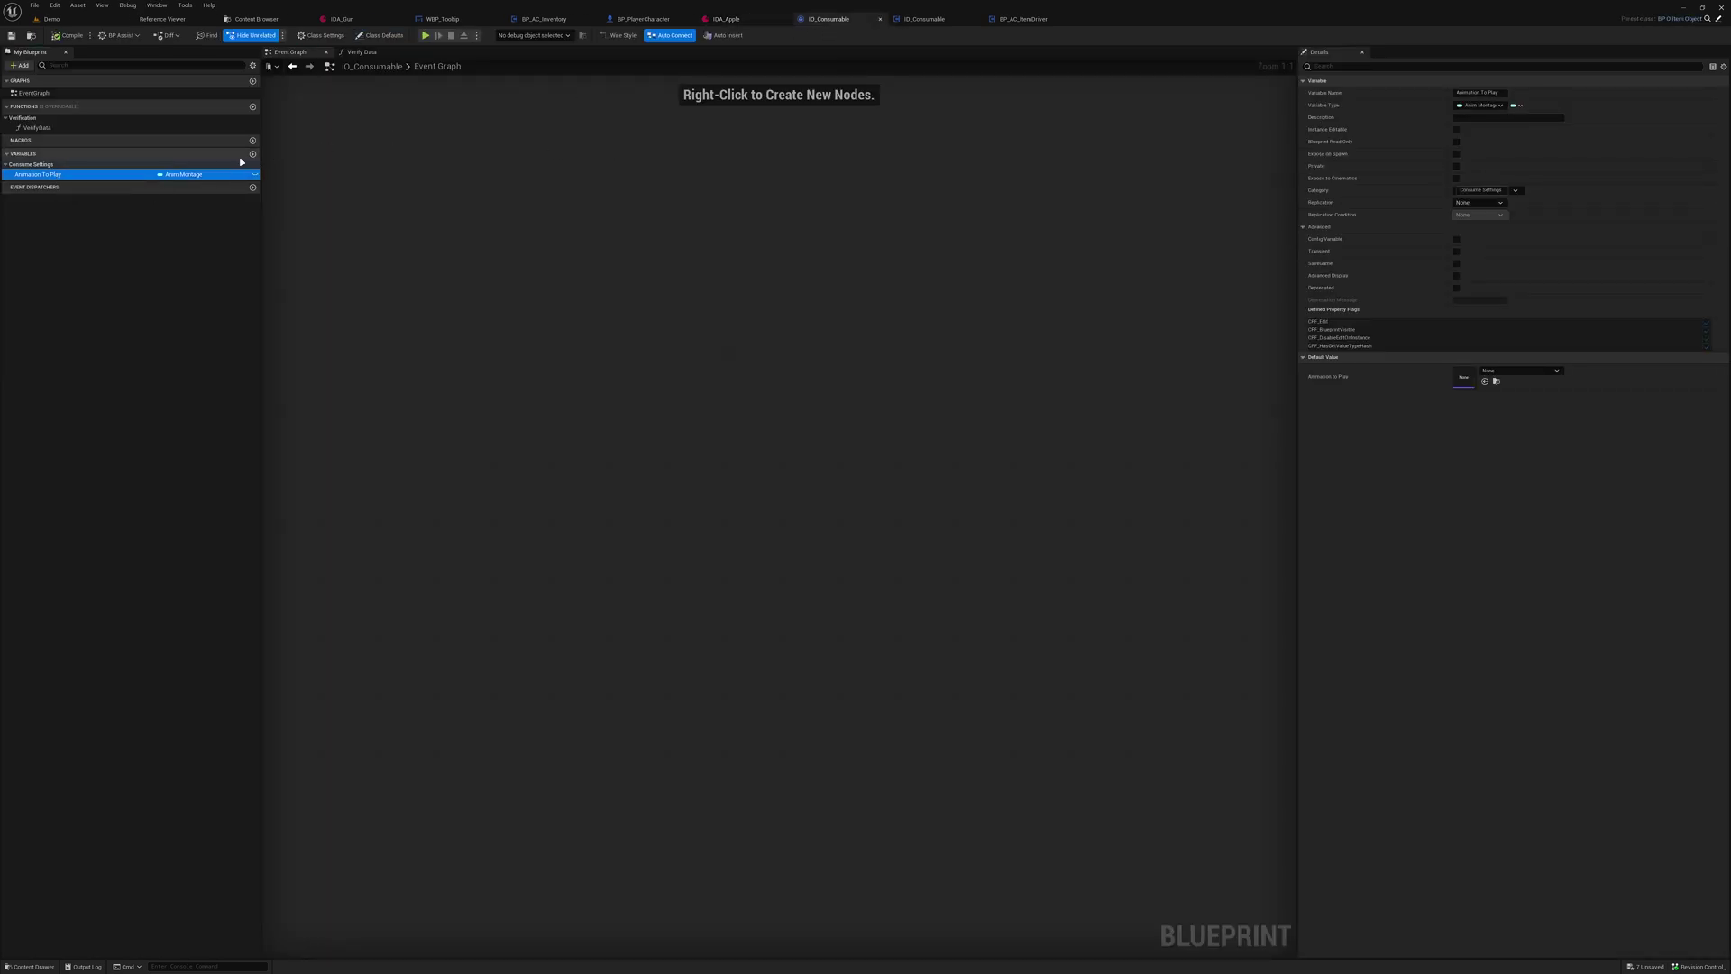
click(253, 153)
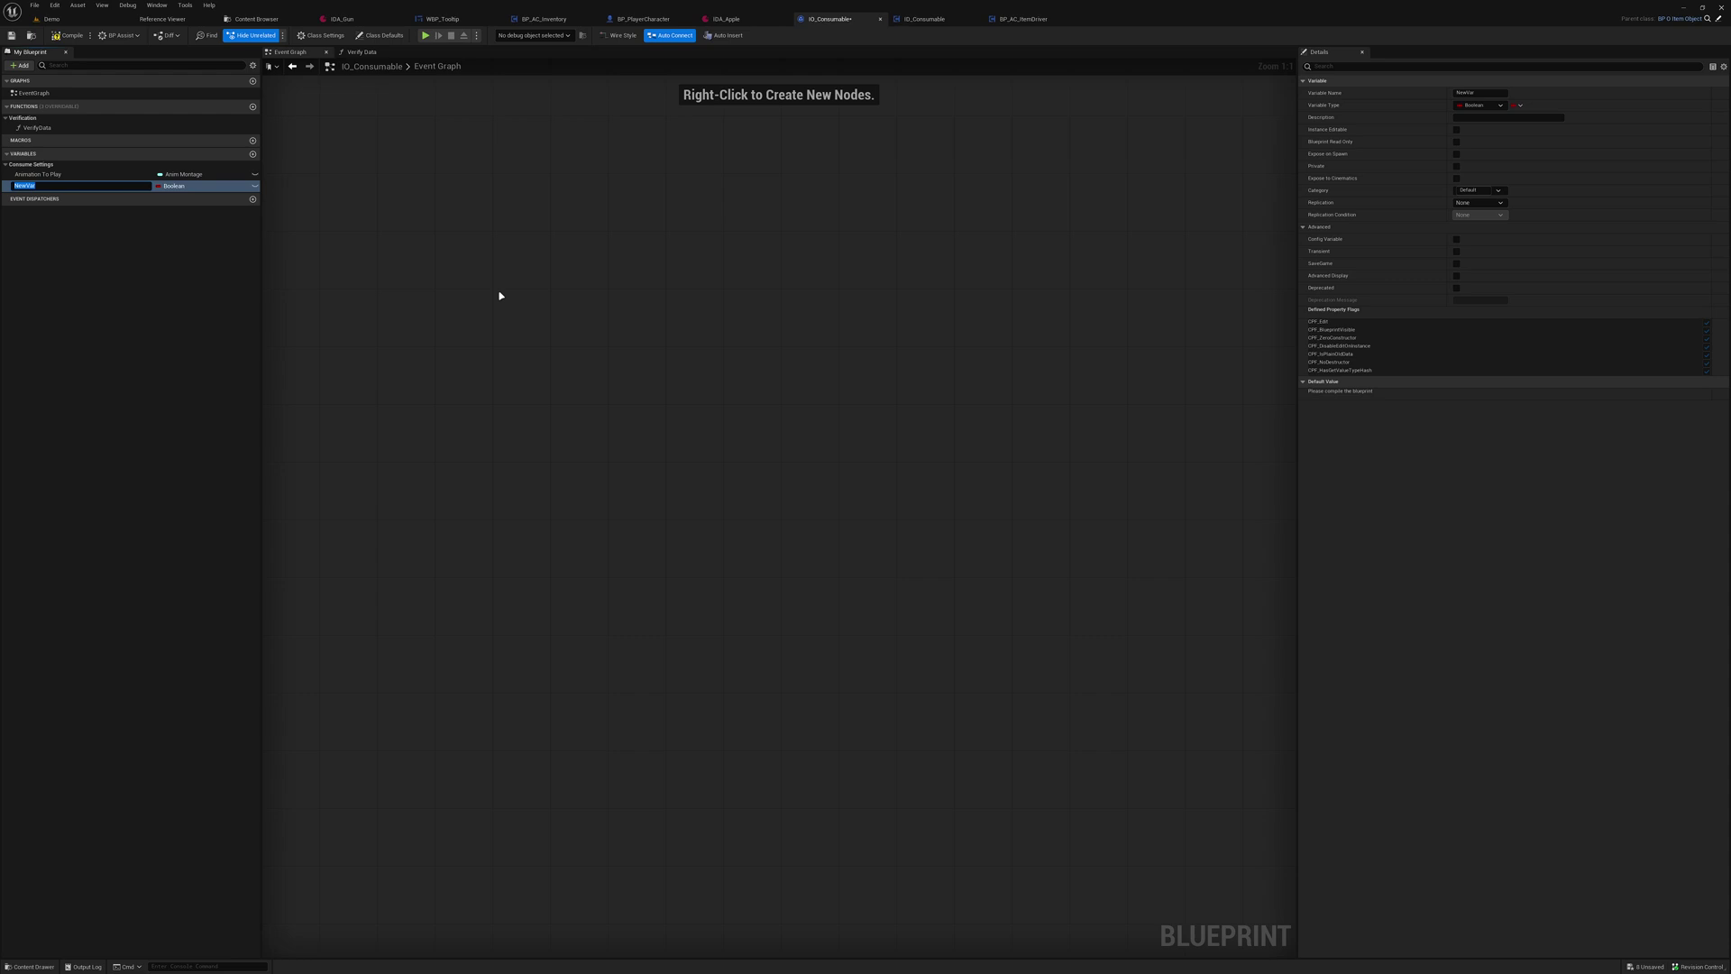
text(Healt)
text(re)
key(Return)
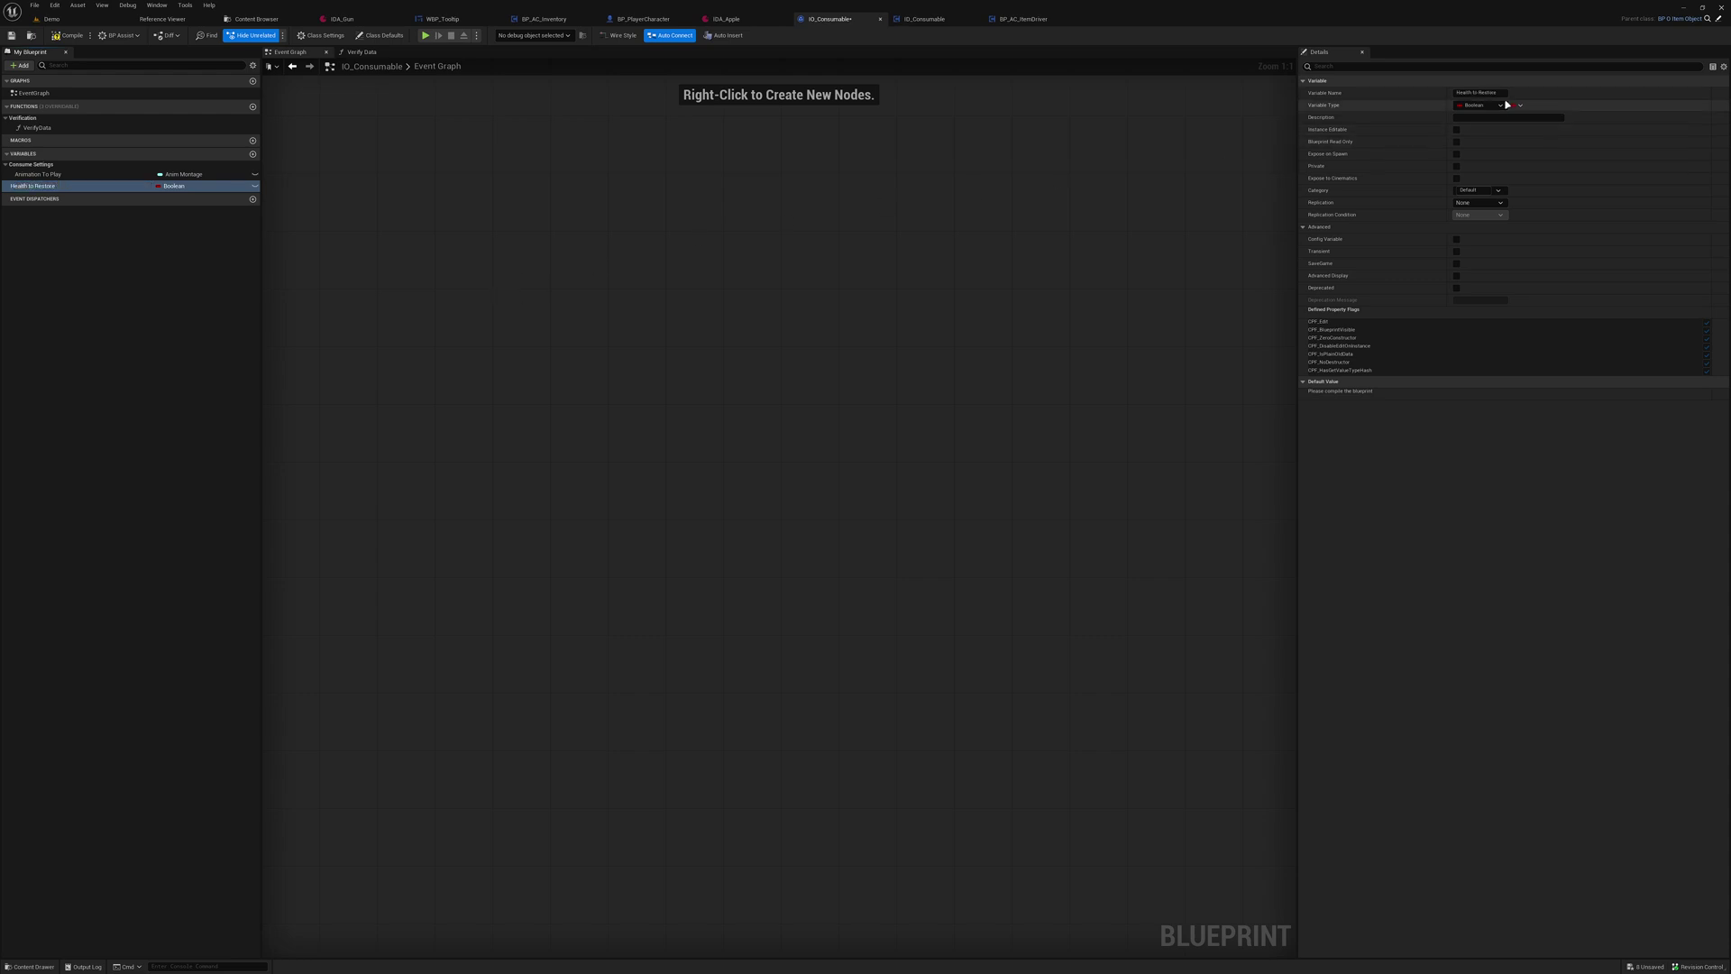
Make Health to Restore a float in the Consume Settings category and compile the blueprint
click(1479, 105)
click(1488, 167)
drag(166, 183, 40, 165)
click(68, 35)
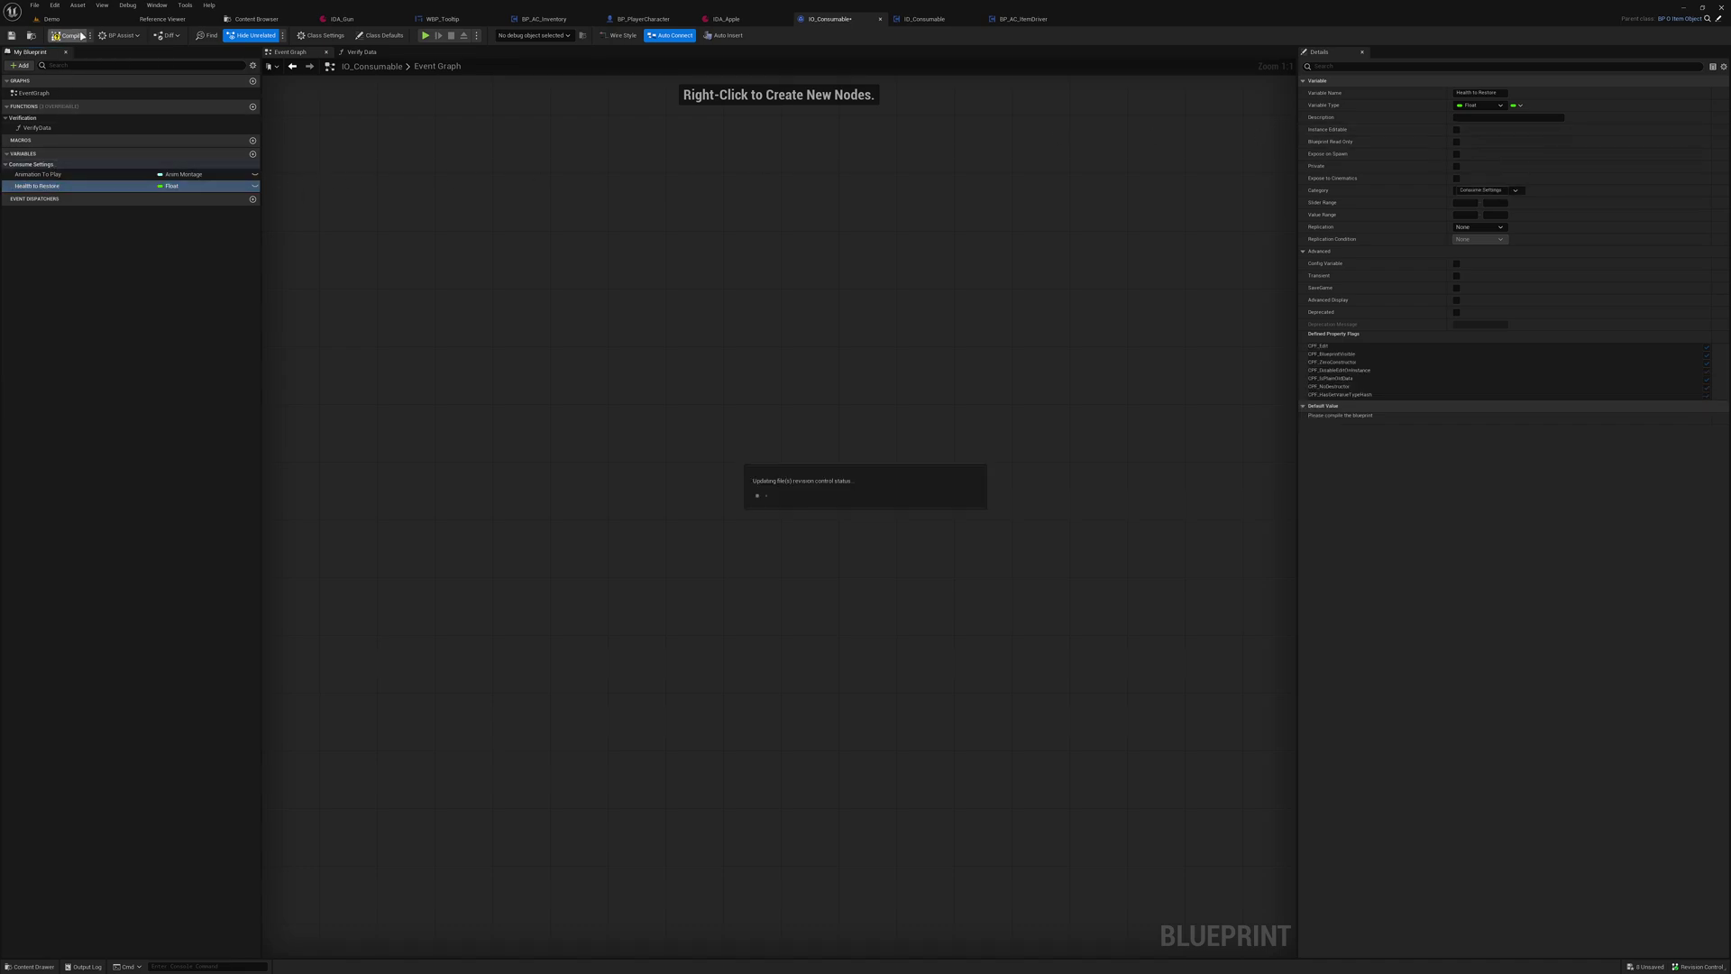
Check the Health To Restore setting in the apple's data asset and switch to the ID_Consumable driver's event graph
click(725, 19)
click(525, 166)
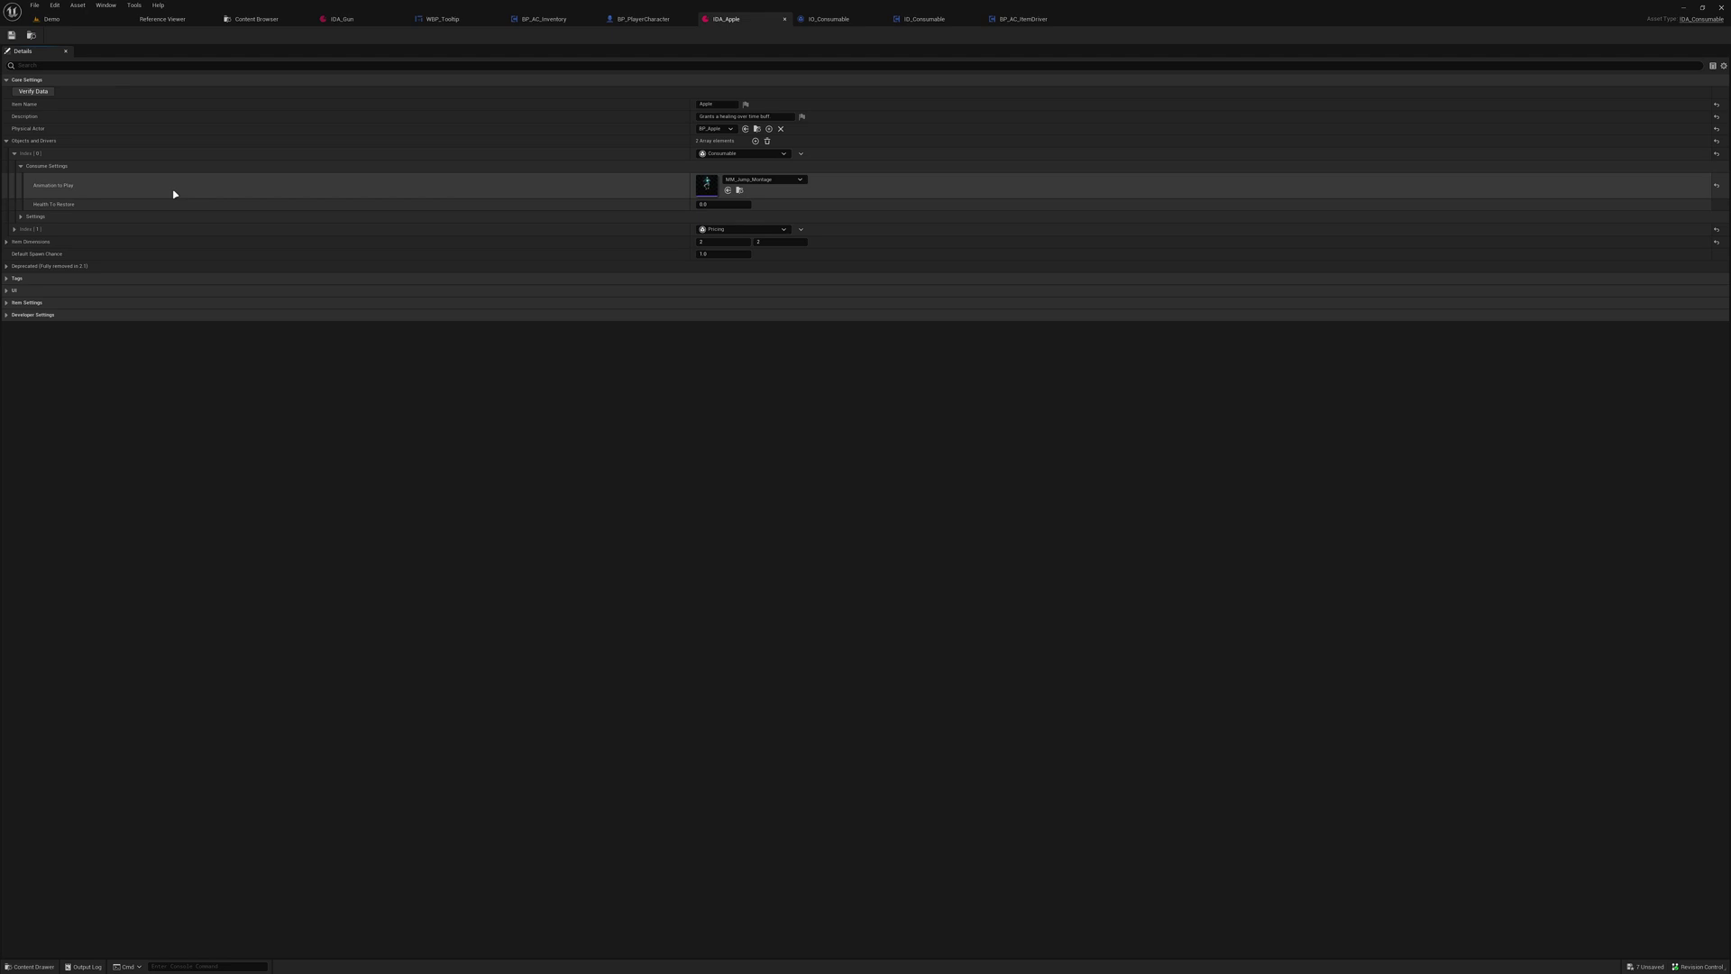
click(933, 19)
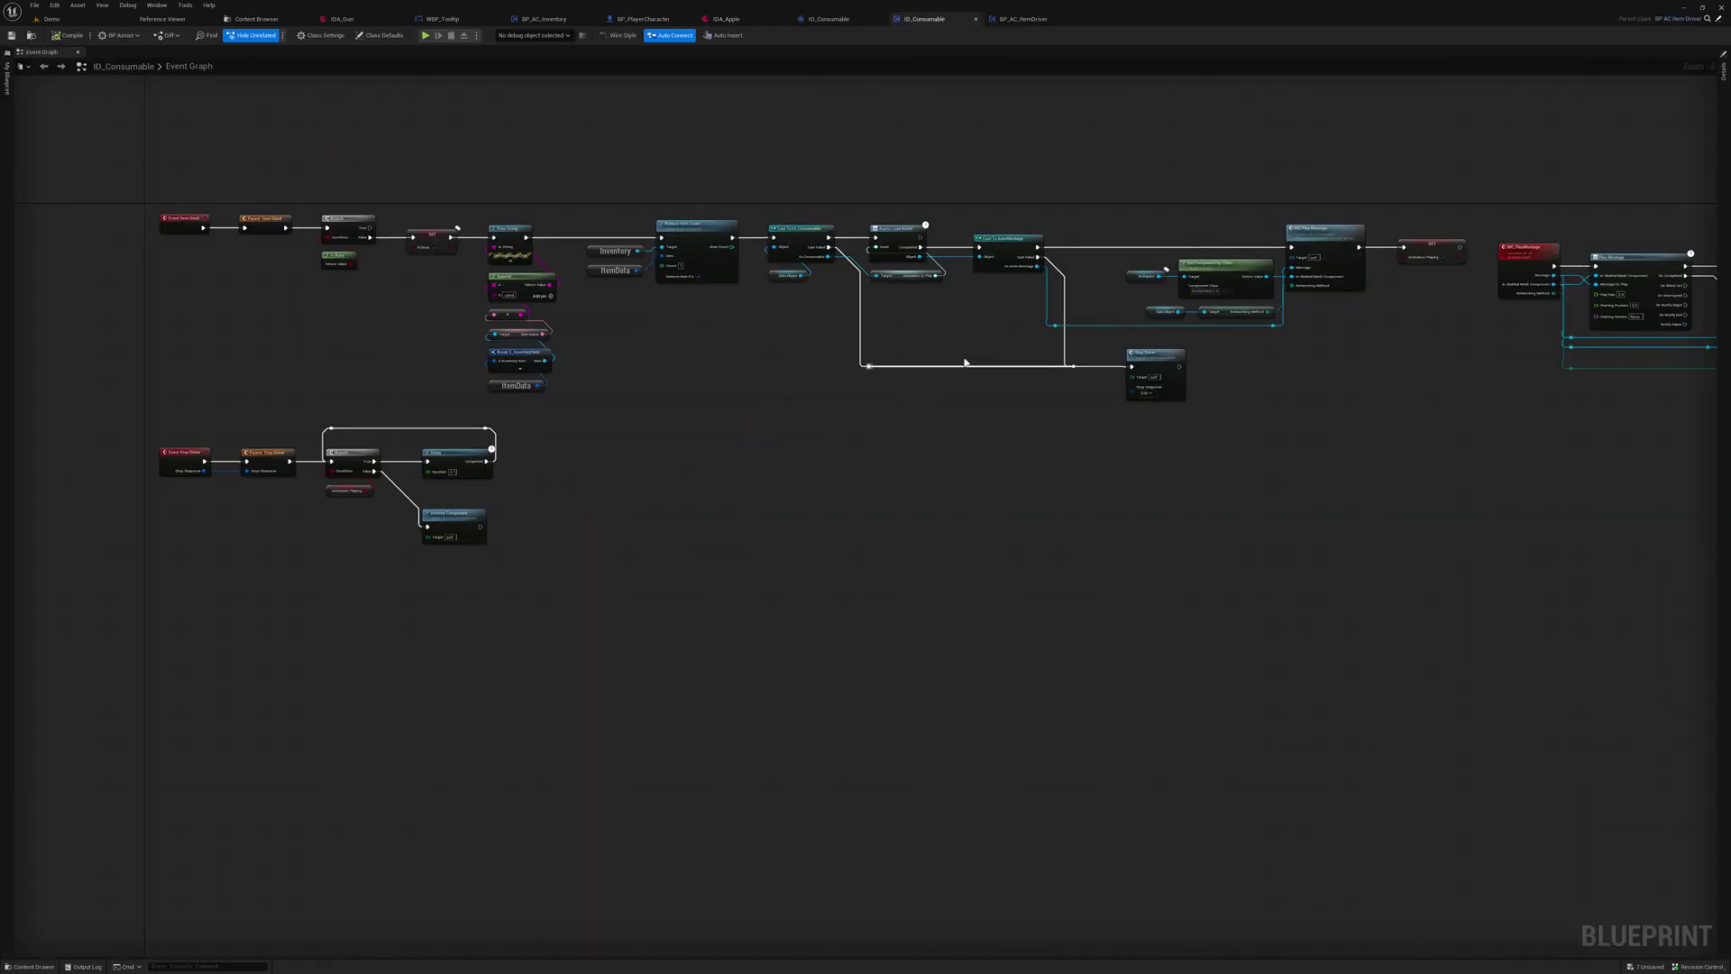
Create a Health To Restore getter from the IO_Consumable cast's object output and delete it again
scroll(685, 261, up, 3)
drag(778, 243, 797, 351)
text(get)
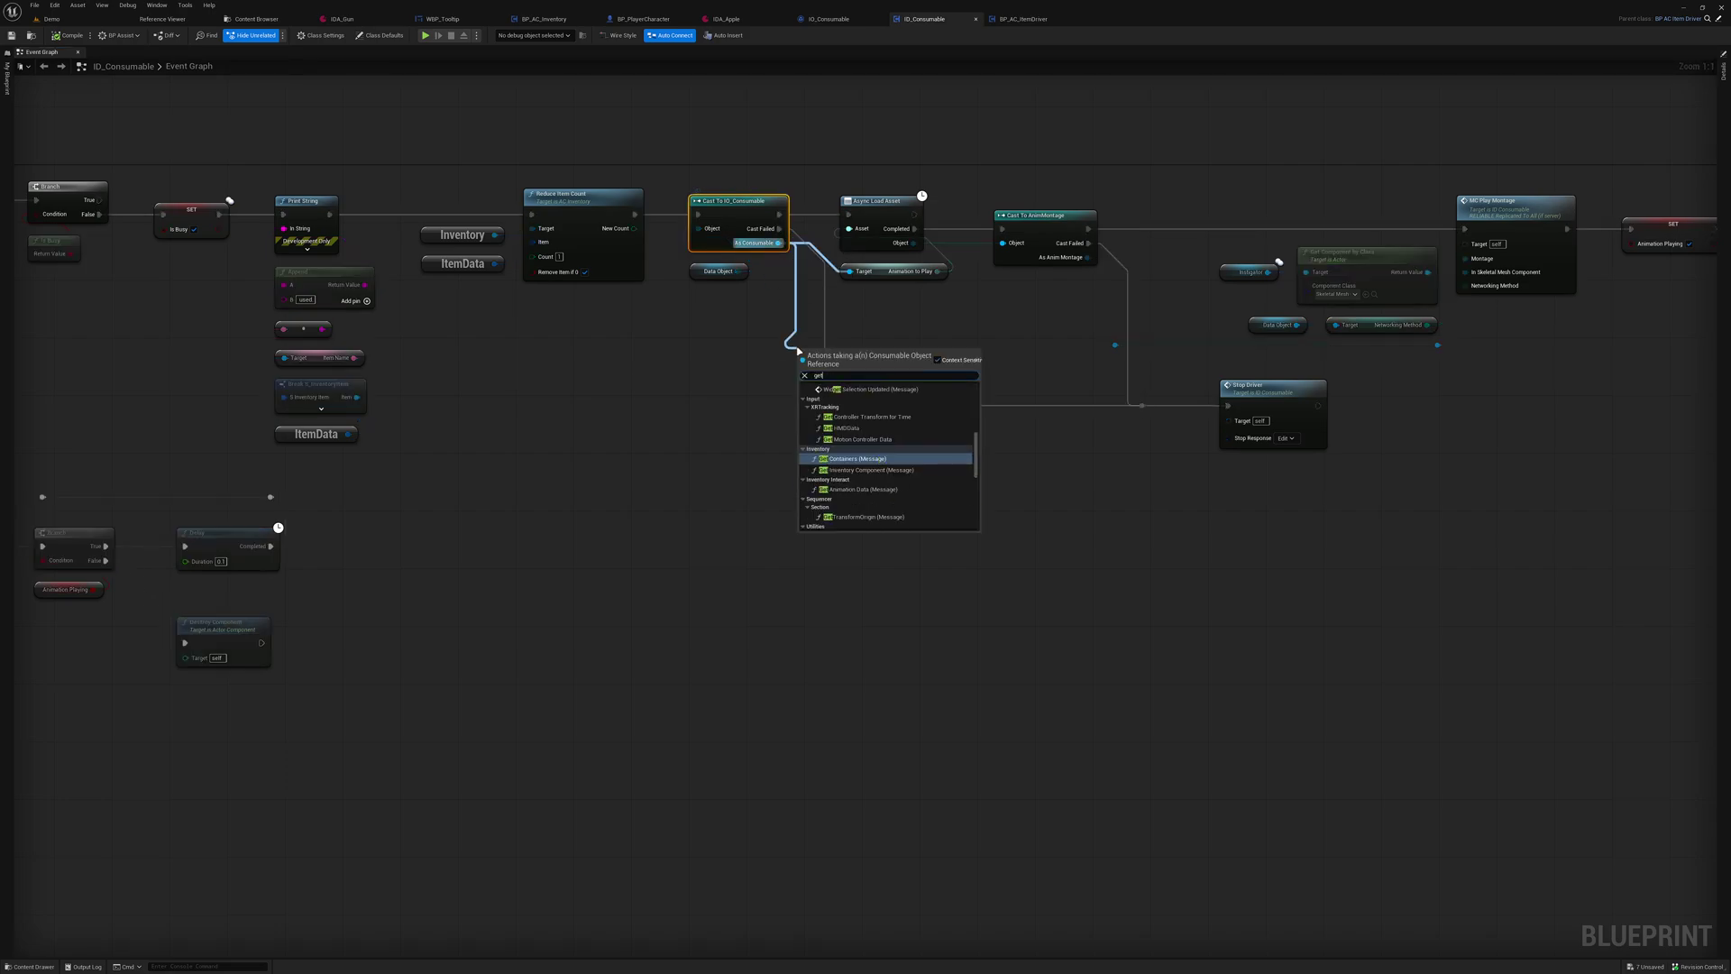
text( health)
key(Return)
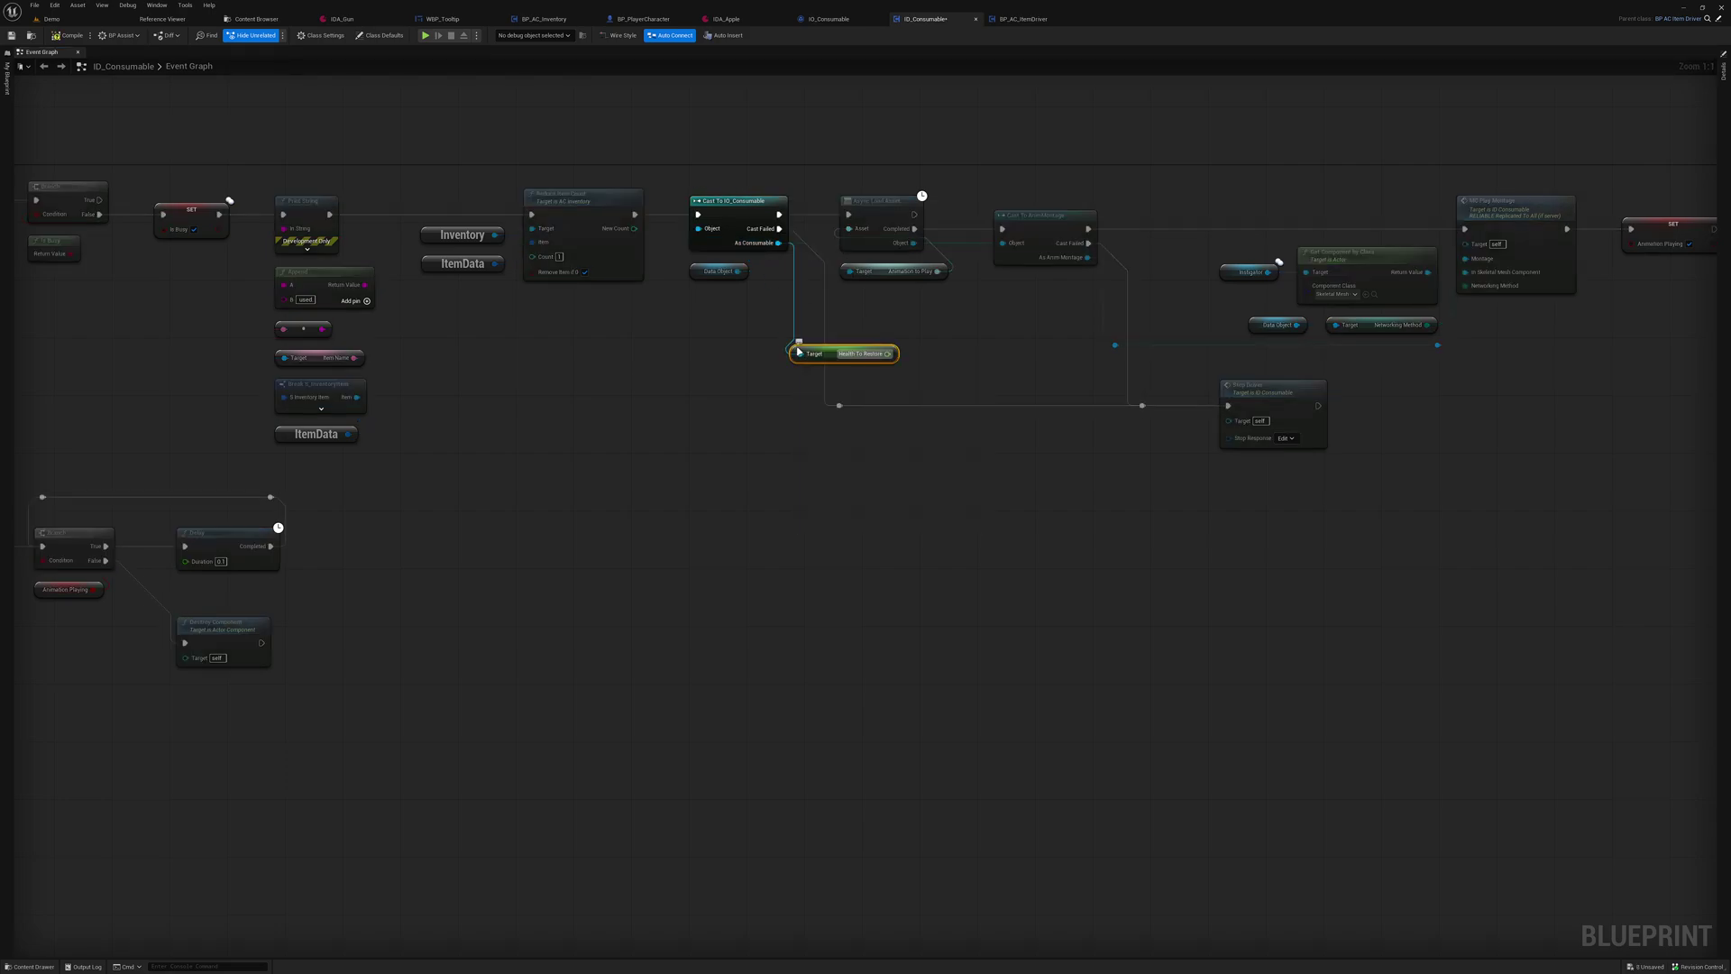
key(Delete)
Examine the ID_Consumable event graph, including the MC_PlayMontage logic, and bring back the blueprint's side panels
scroll(916, 325, down, 3)
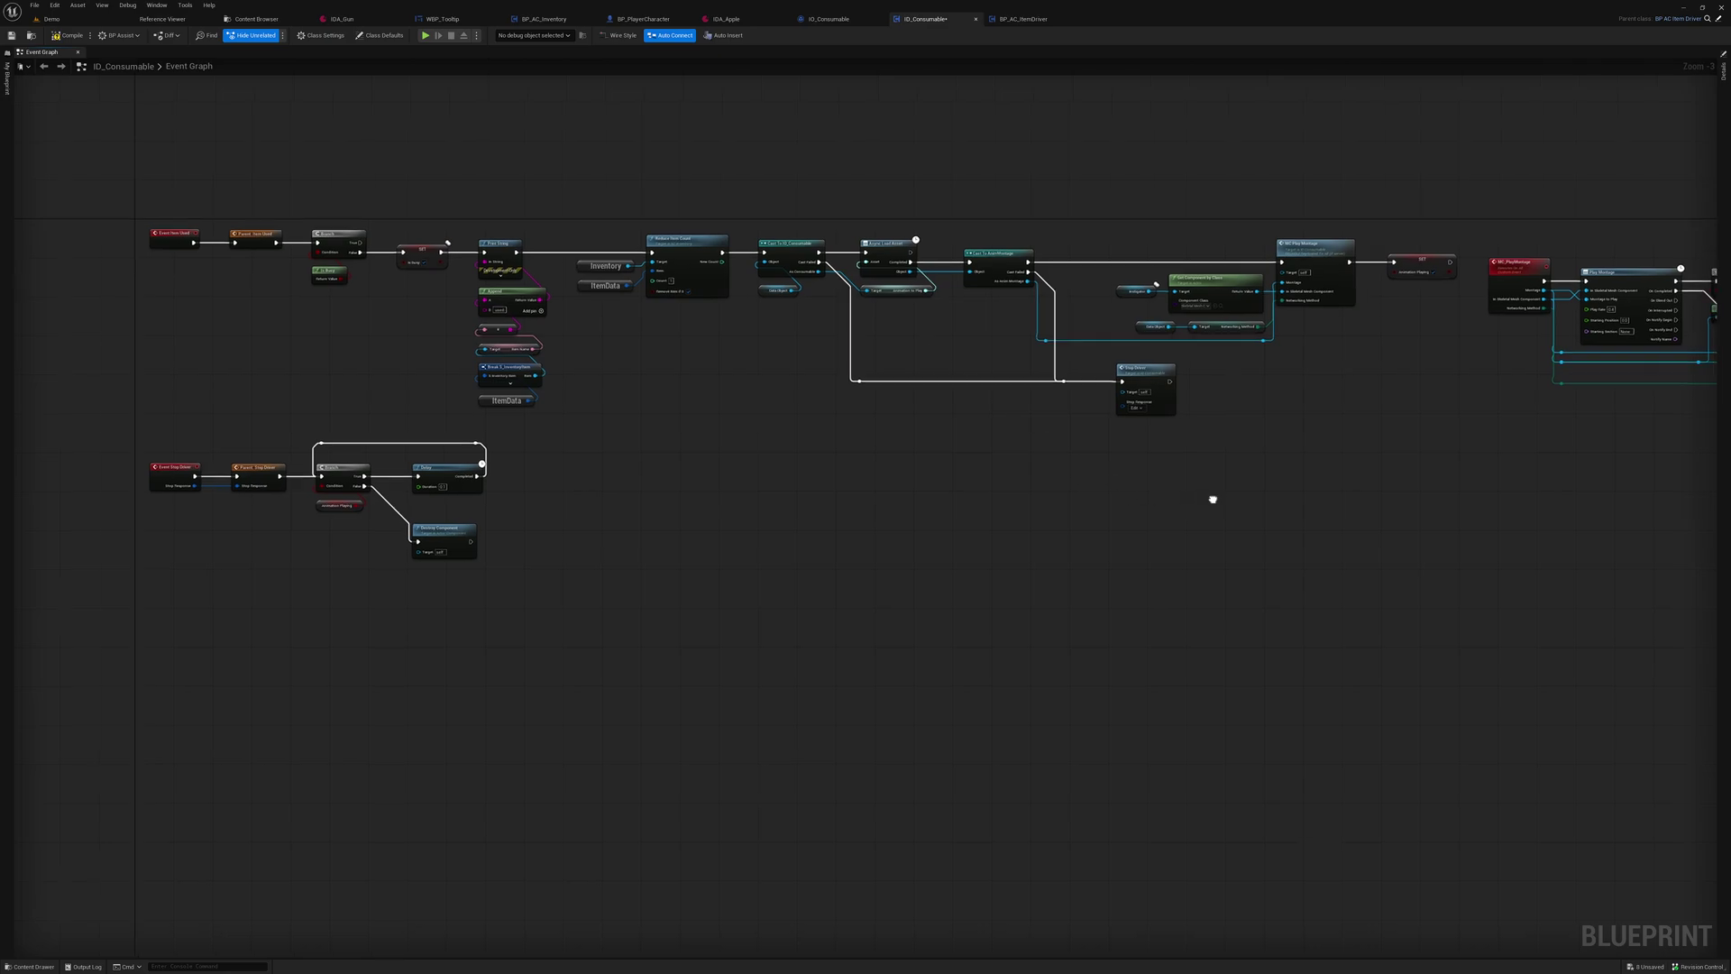
right_drag(1210, 499, 722, 432)
drag(853, 349, 938, 208)
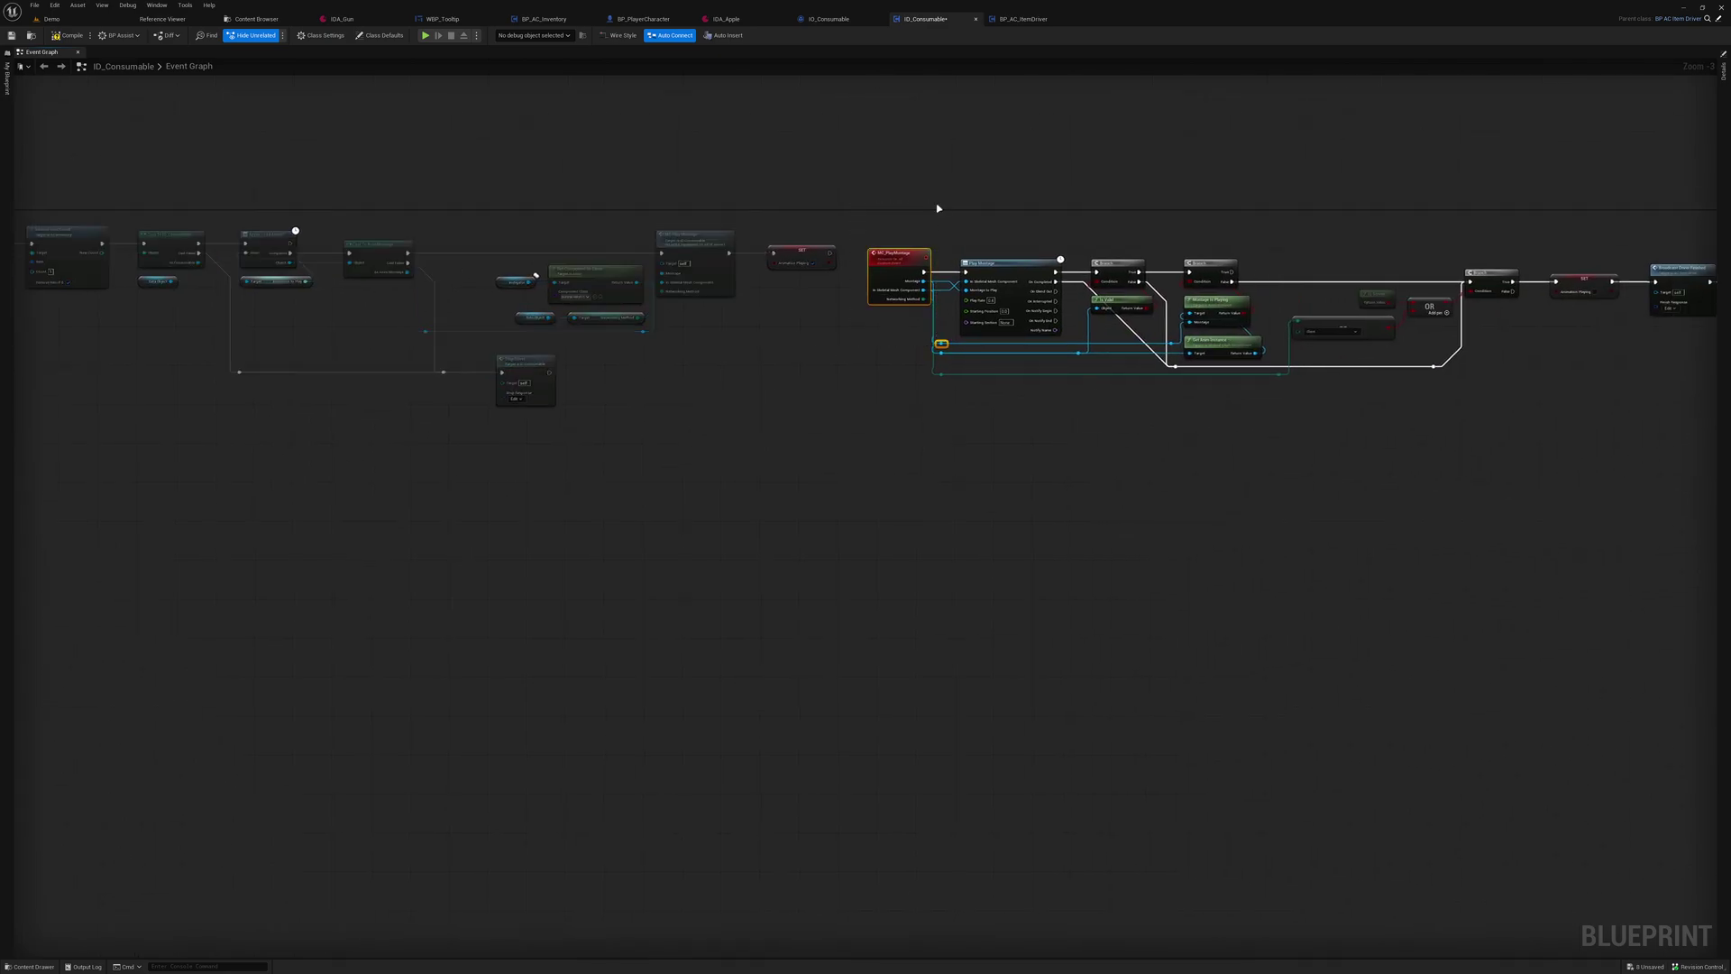
click(899, 354)
scroll(899, 354, down, 3)
scroll(632, 336, up, 3)
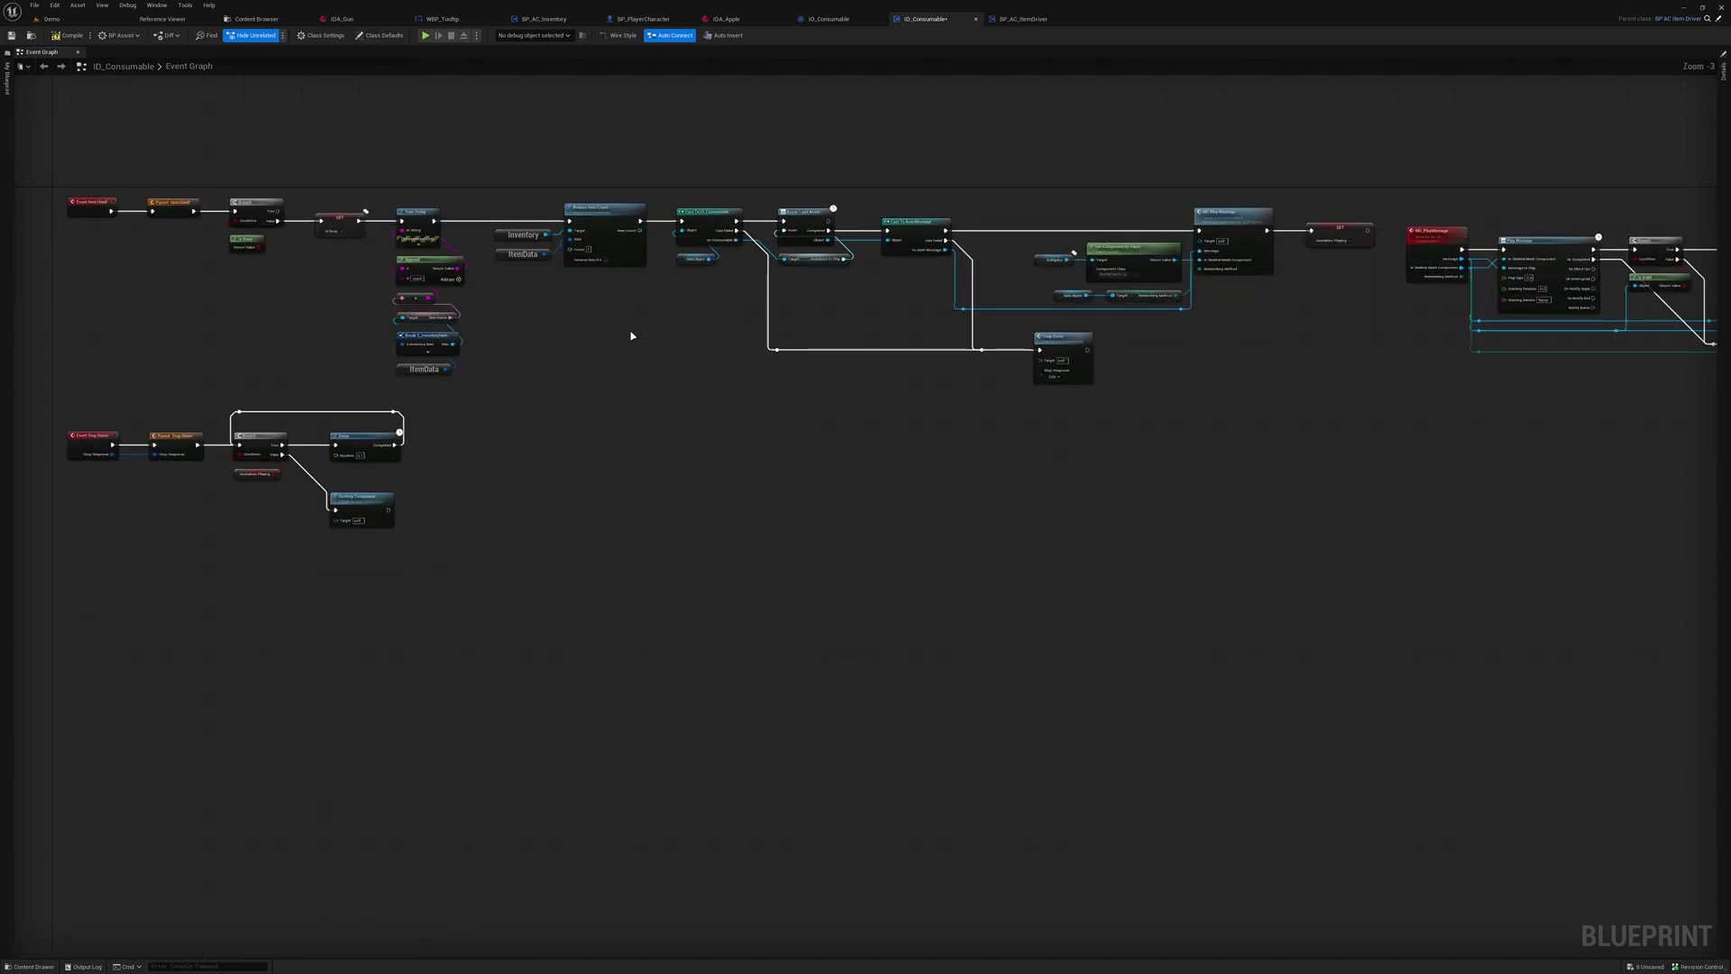
key(shift+F11)
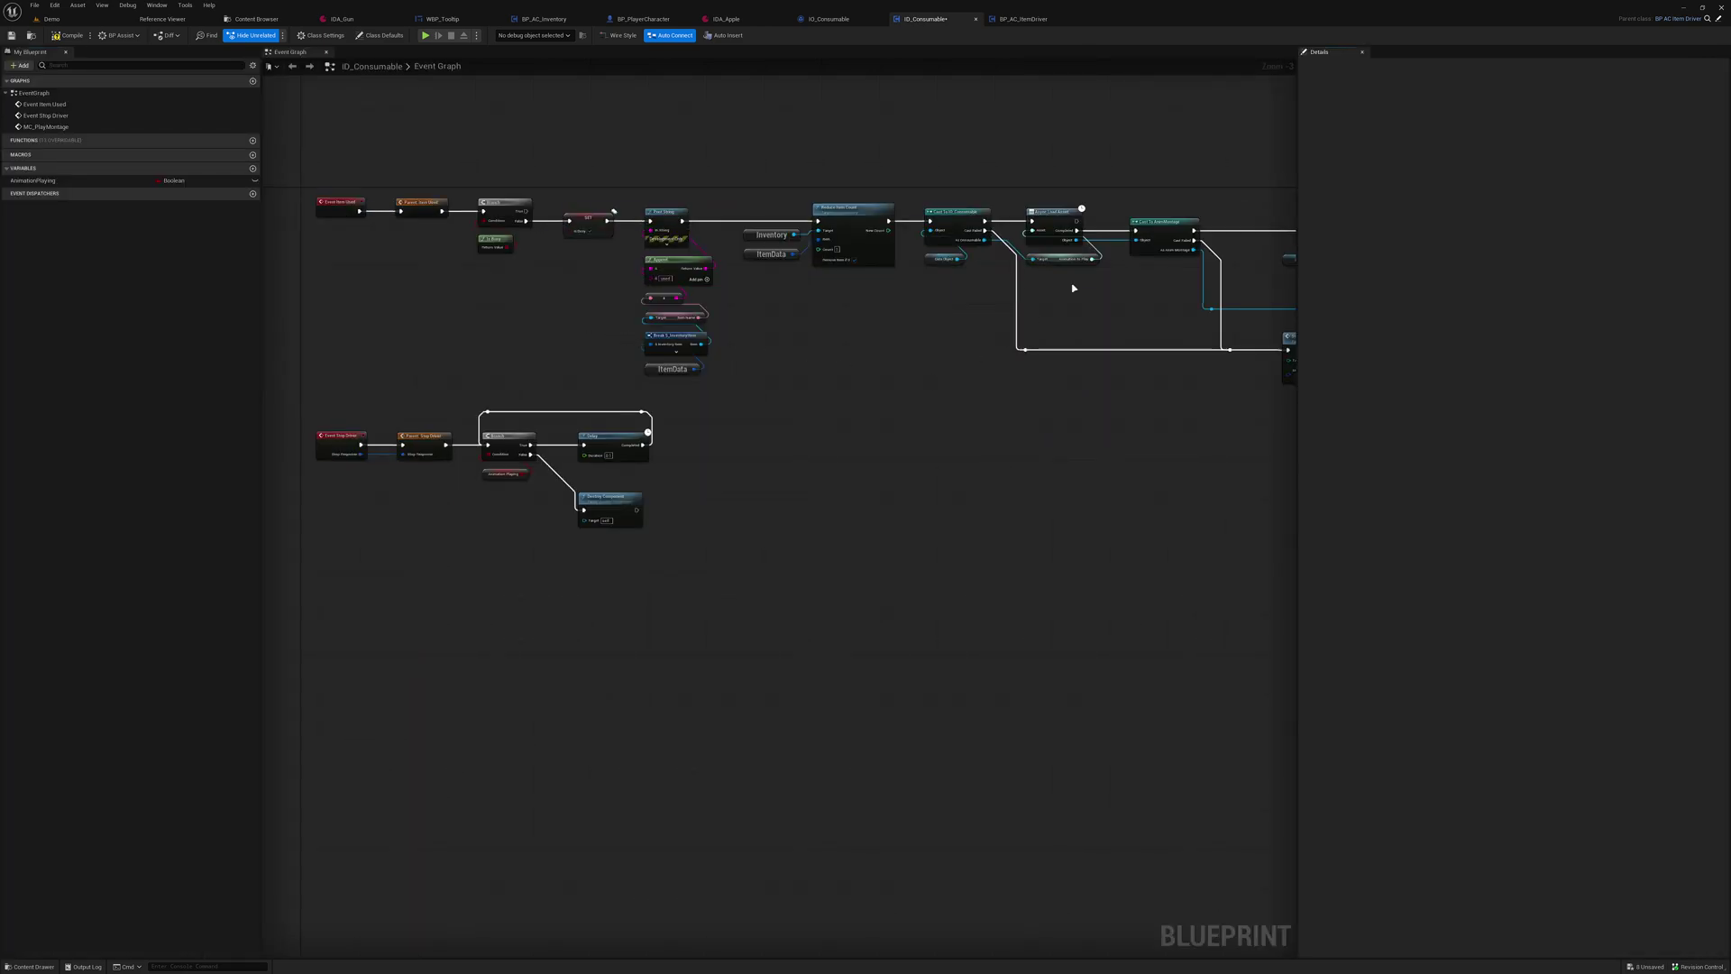
drag(1332, 52, 291, 858)
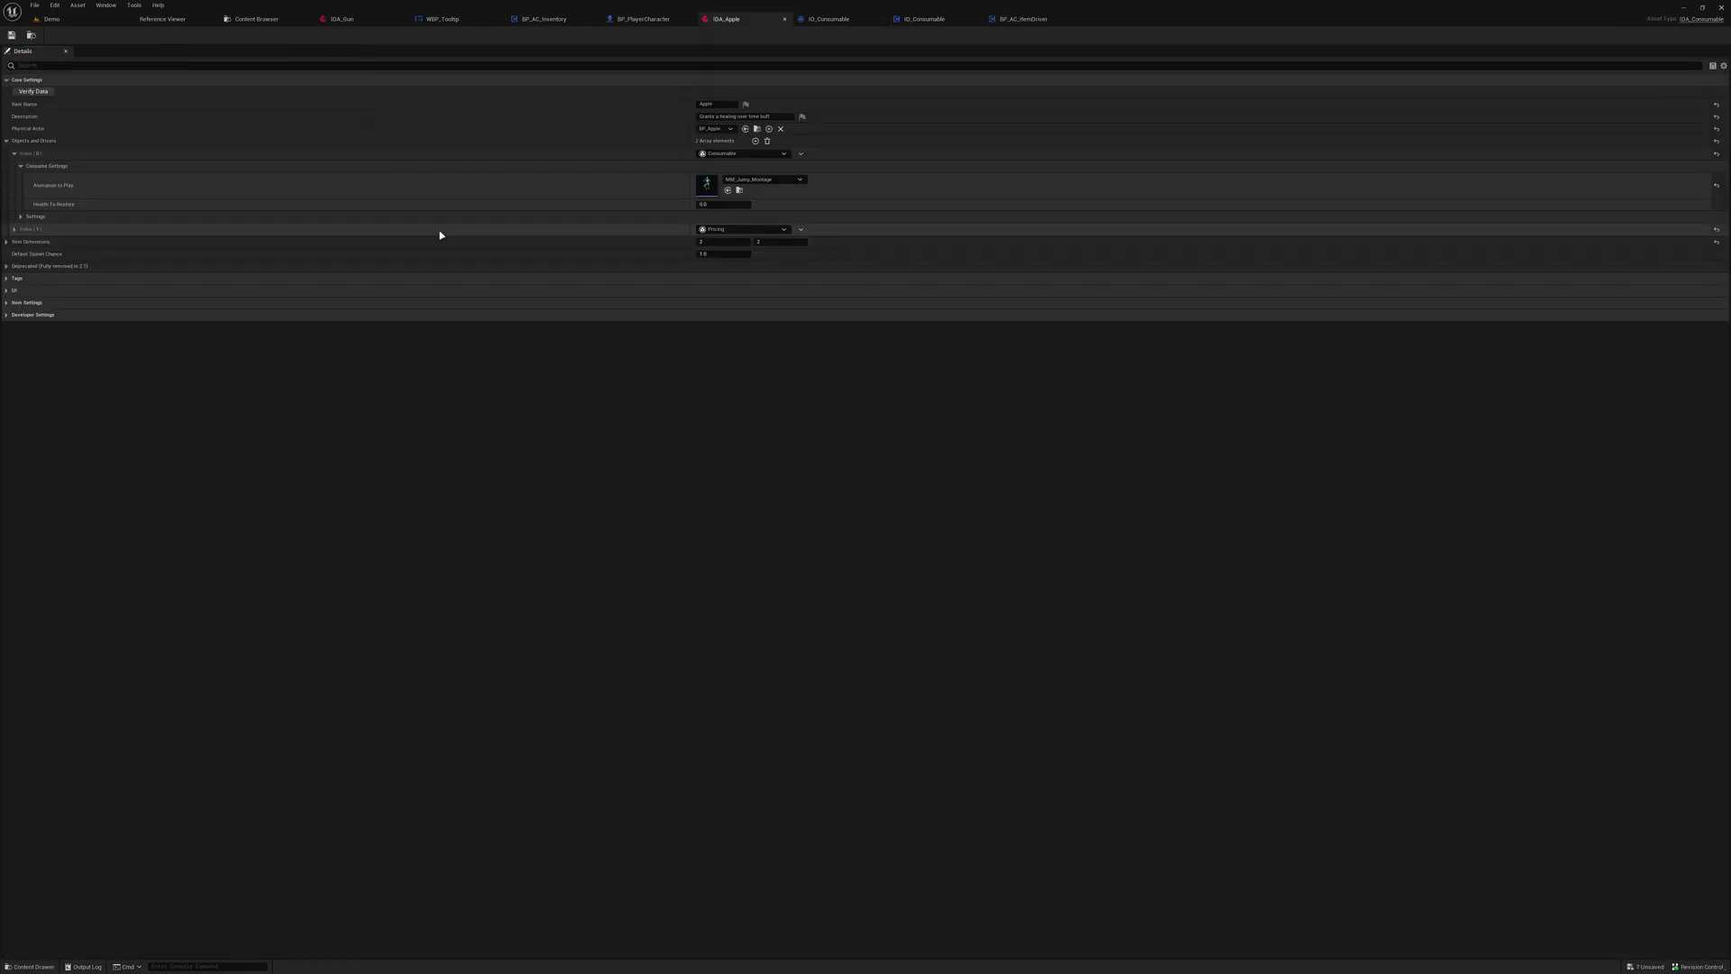
Expand the Pricing object in the apple's data asset to review its Price Settings and Settings
click(441, 231)
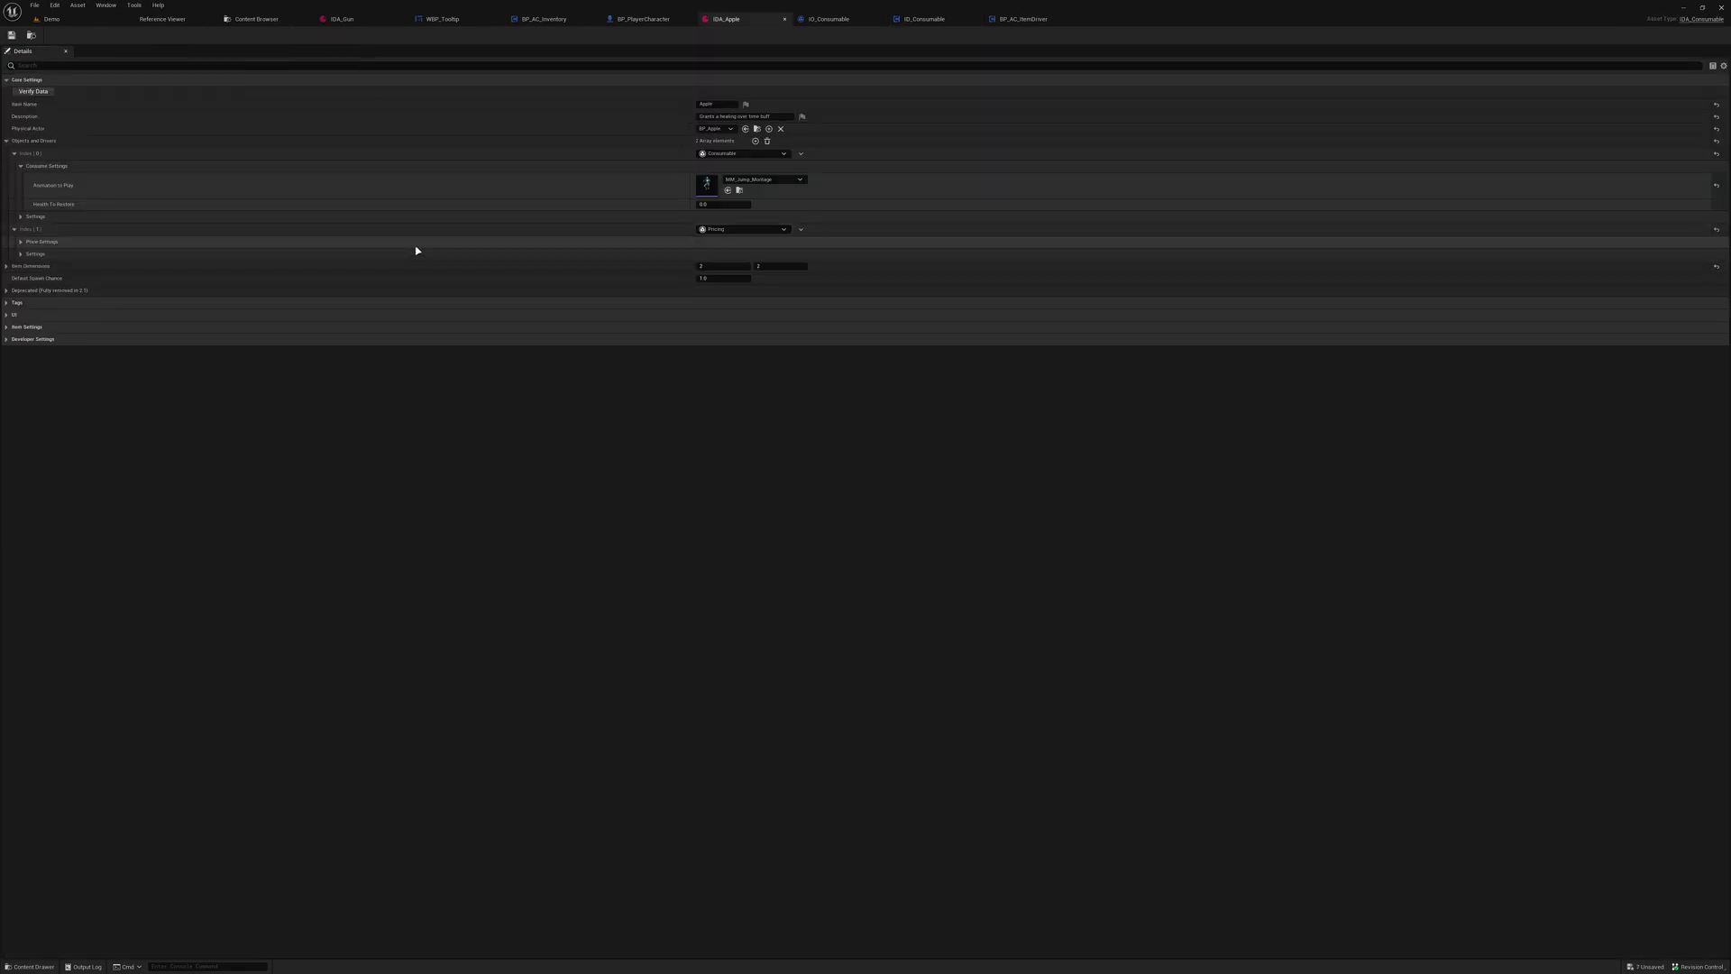
click(417, 243)
click(313, 279)
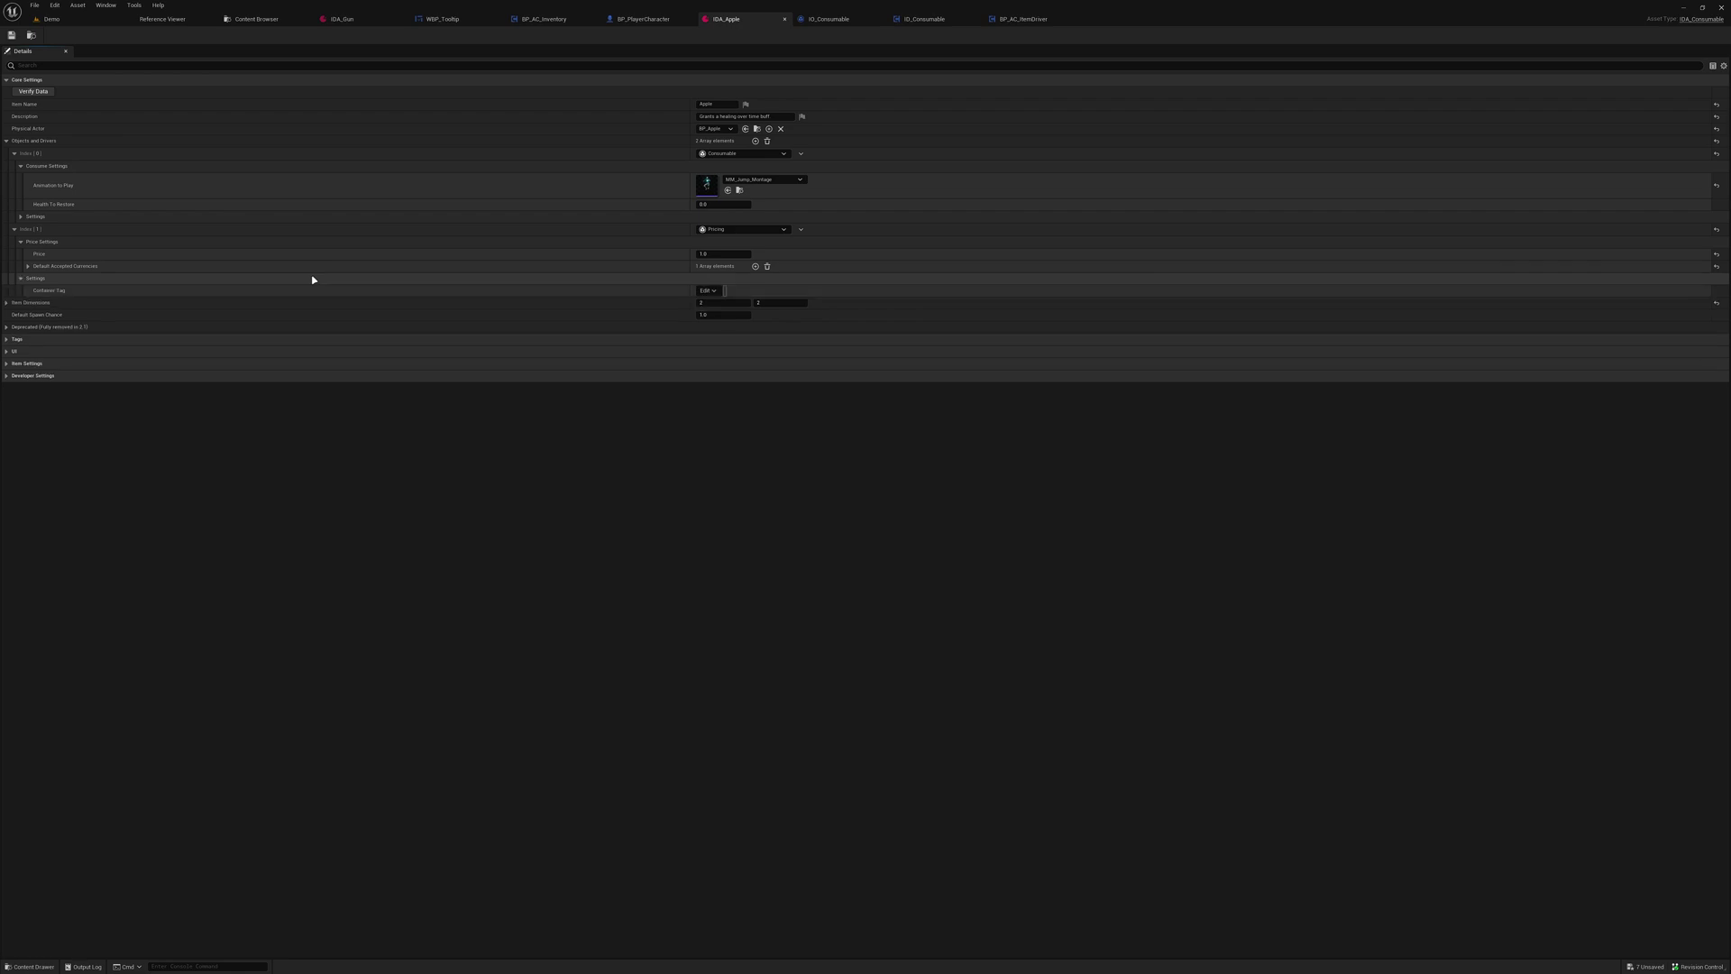
click(313, 278)
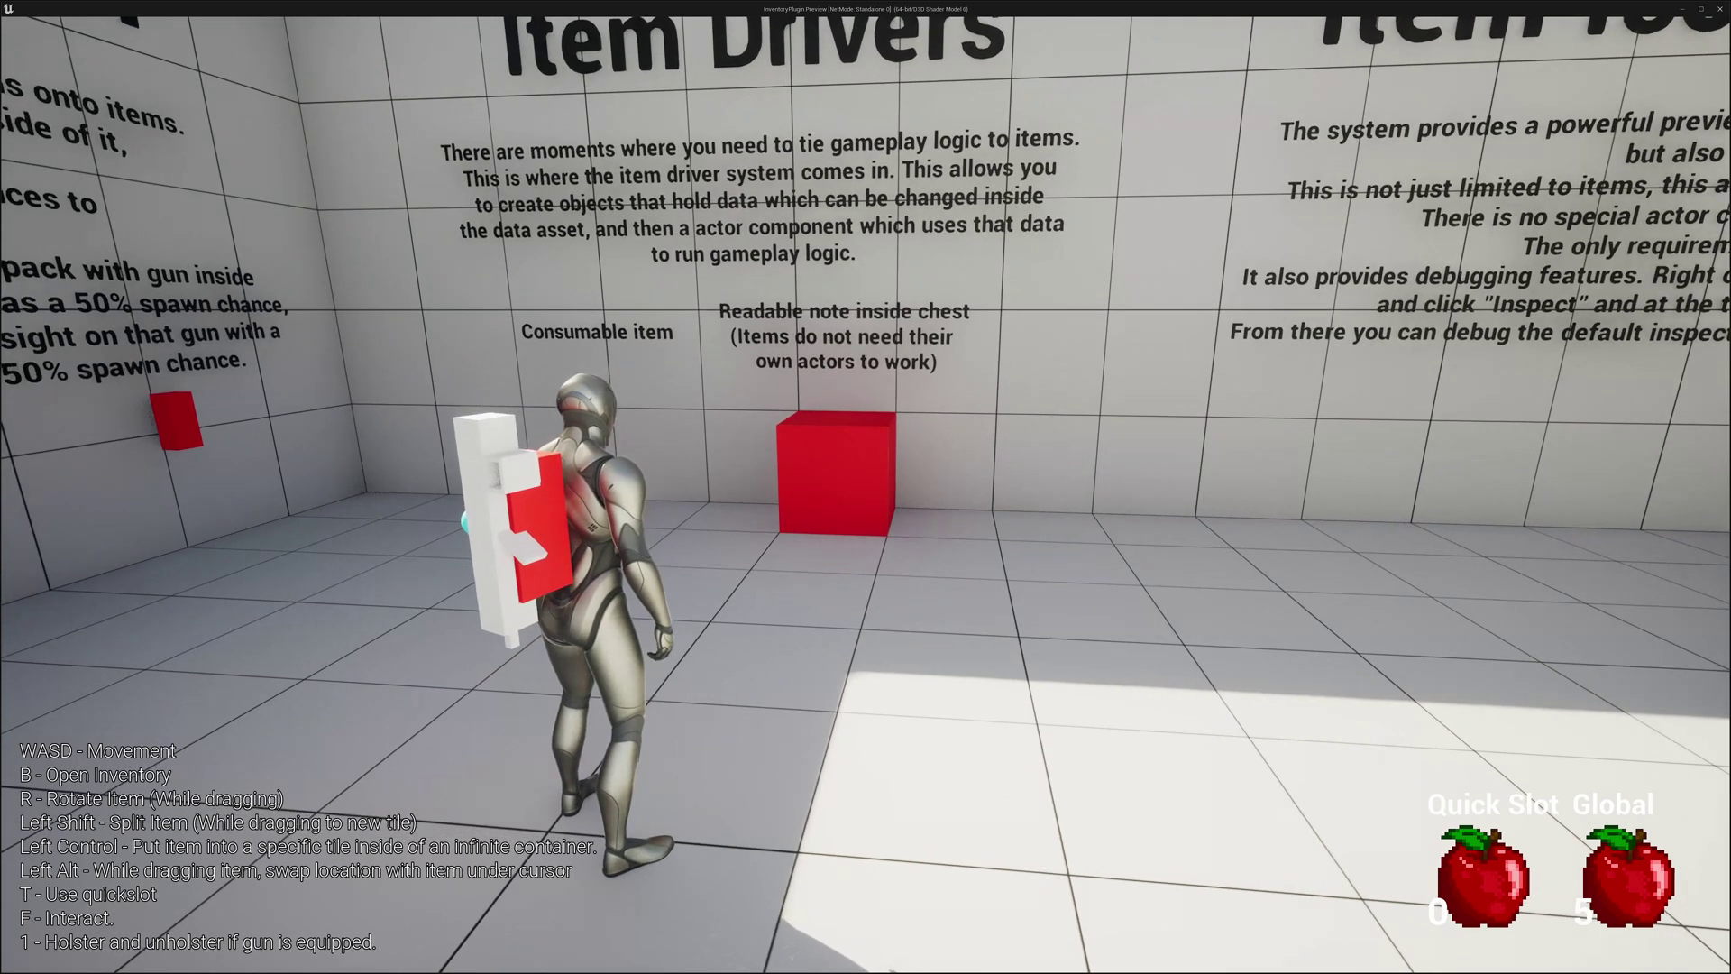
Walk up to the red chest at the Item Drivers wall, view its contents and close it
key(w)
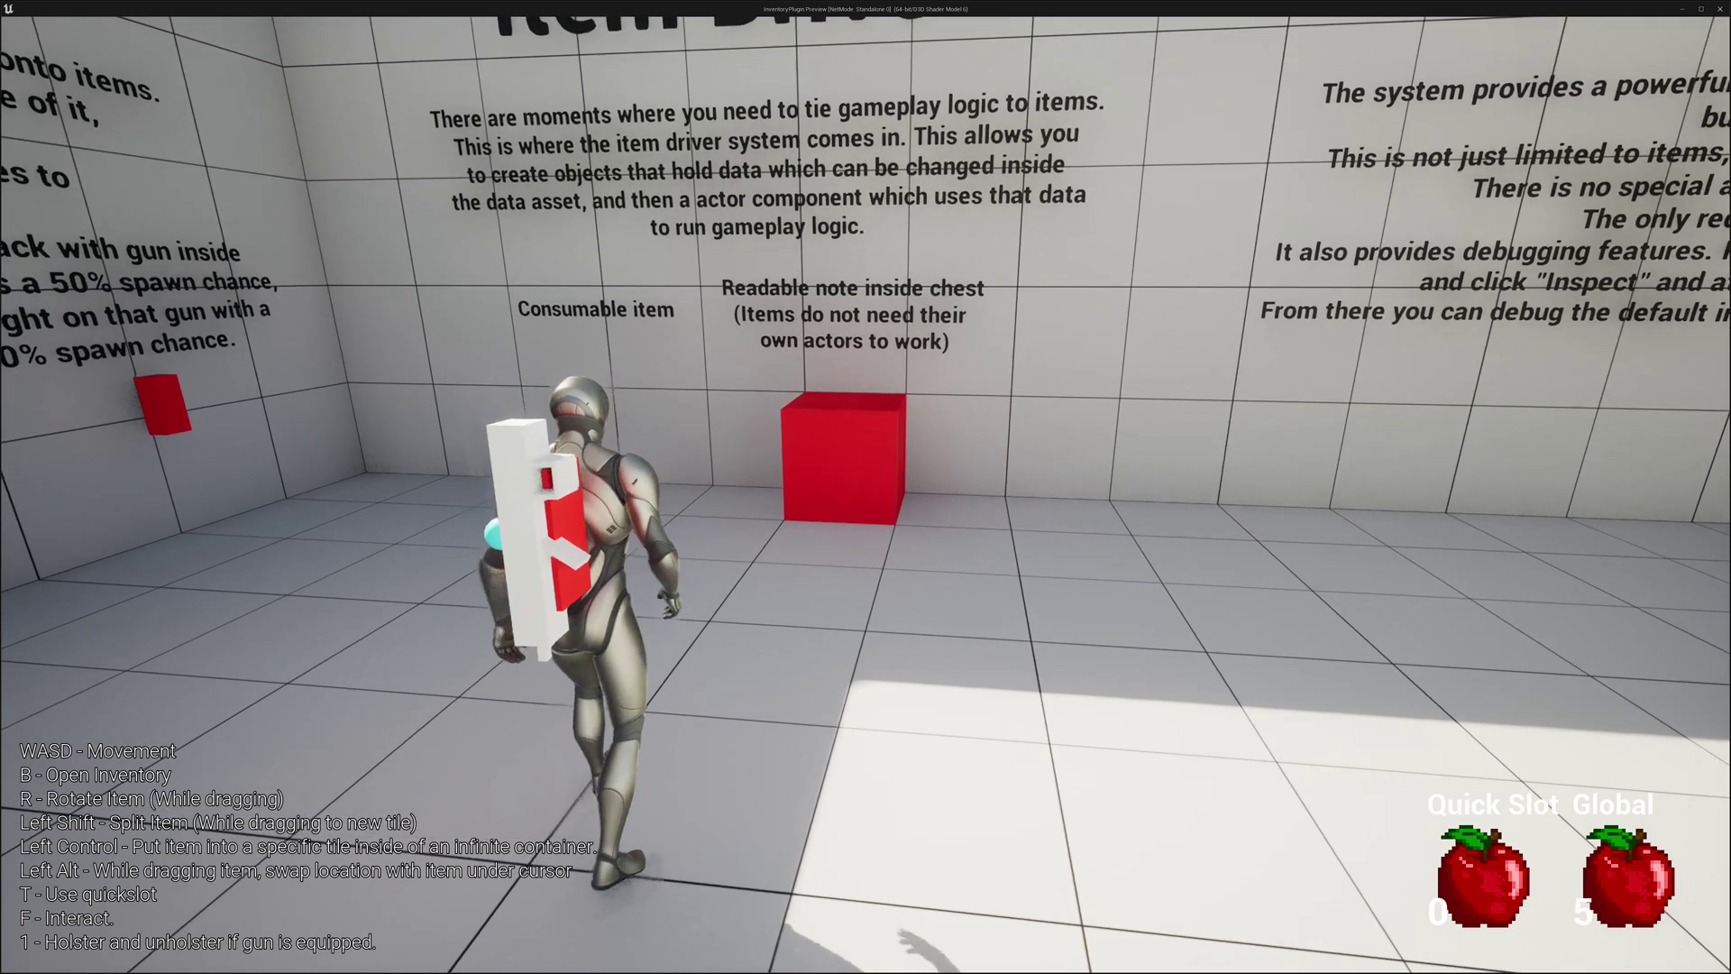
key(f)
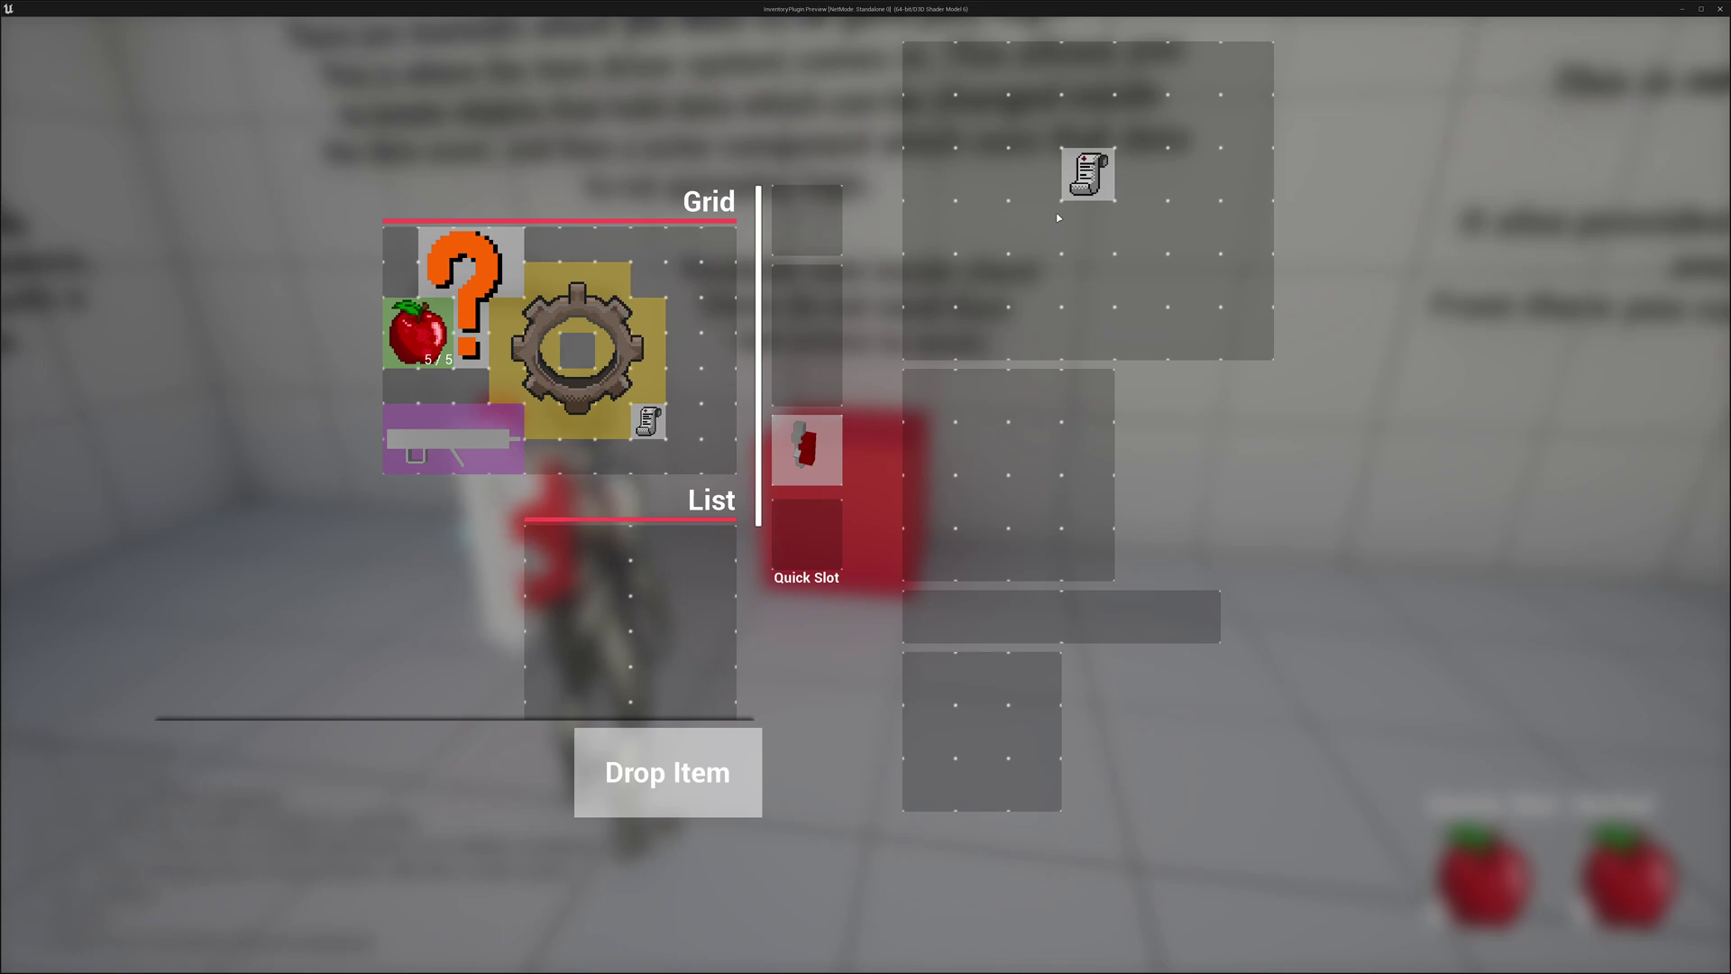
key(b)
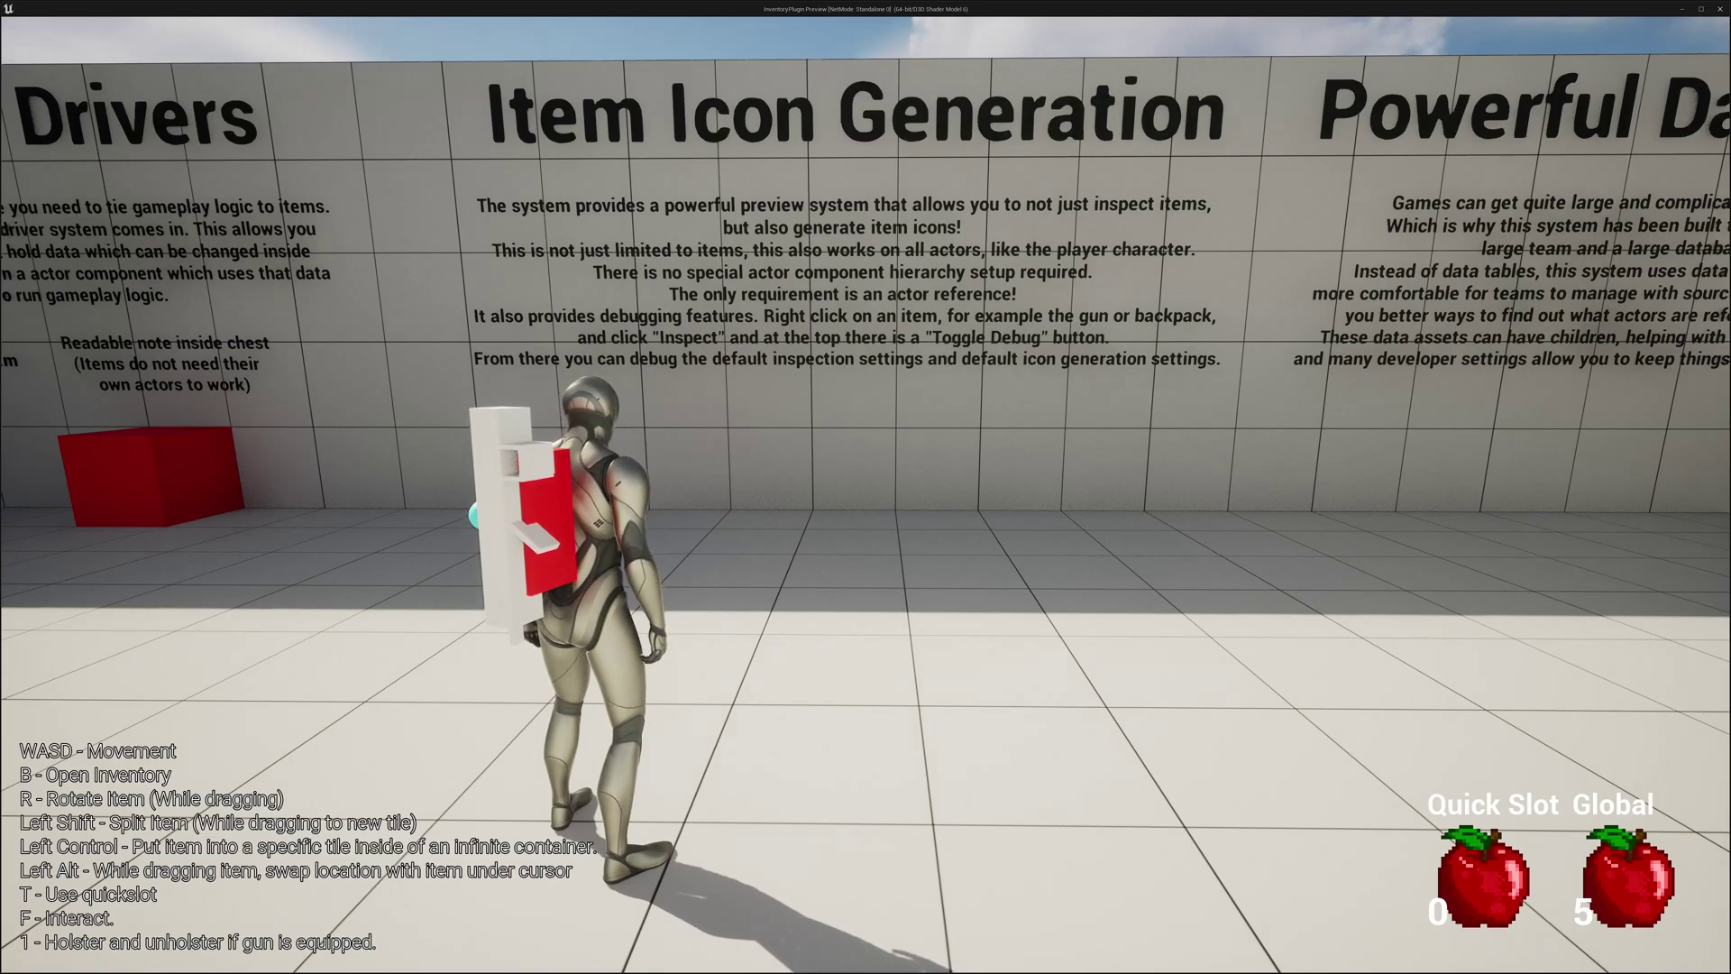
Inspect the equipped backpack in the item preview and close the inventory
key(b)
right_click(807, 449)
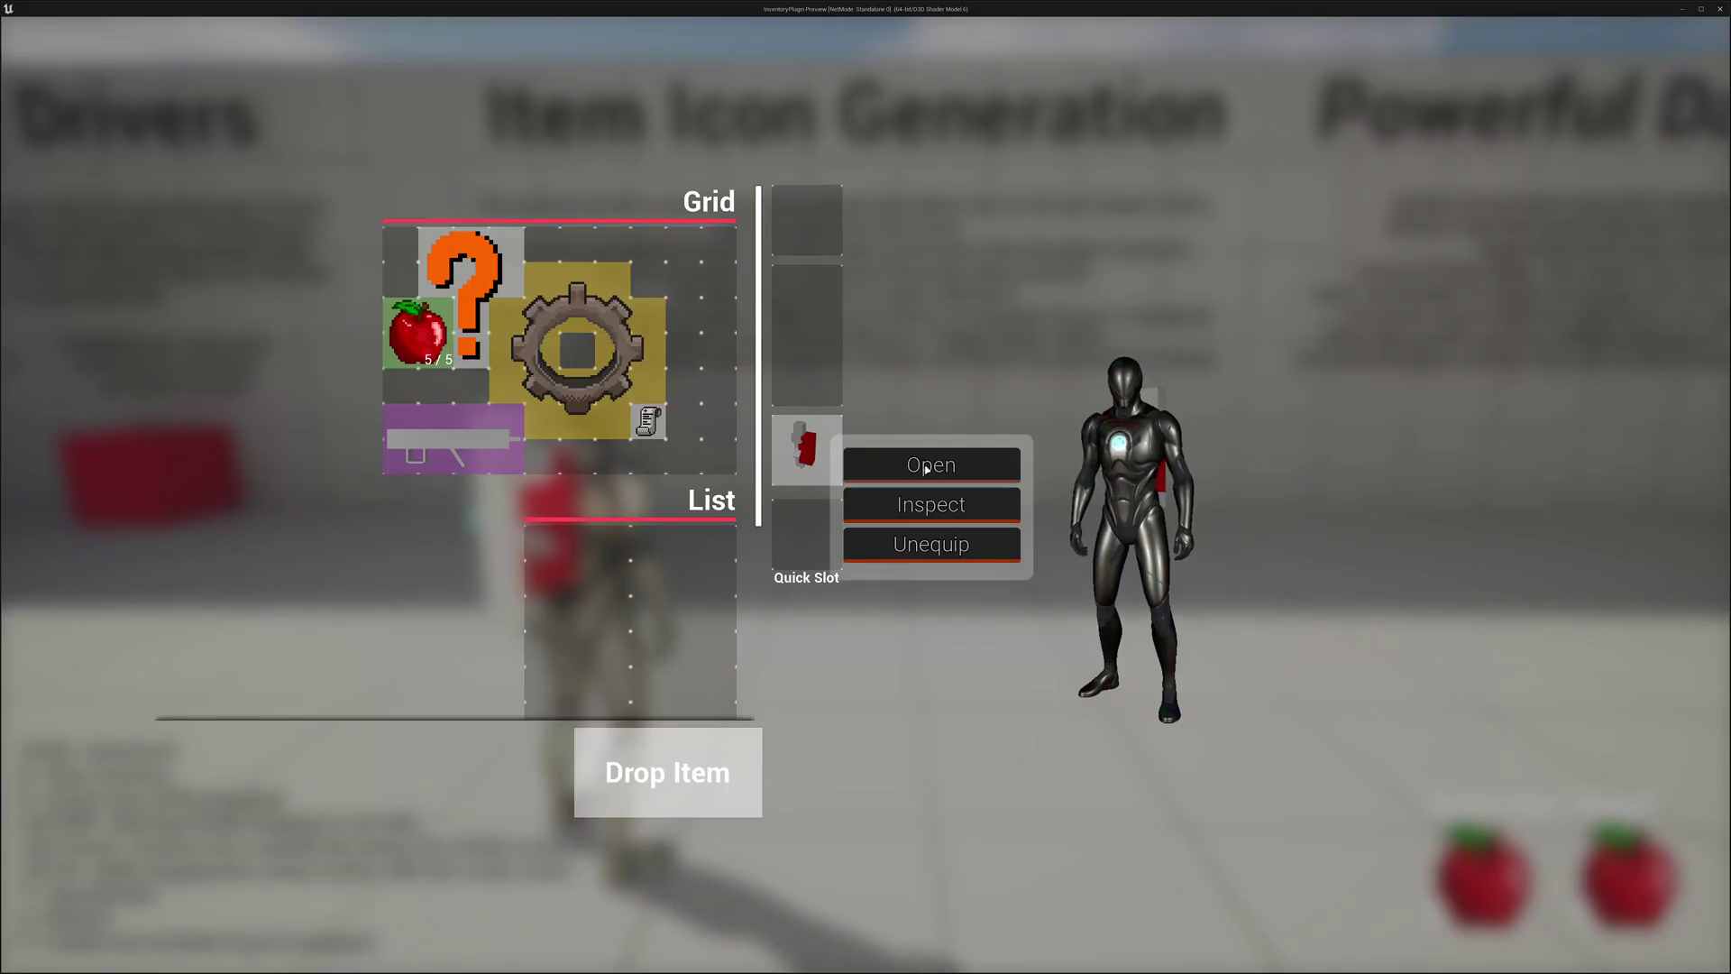
click(959, 506)
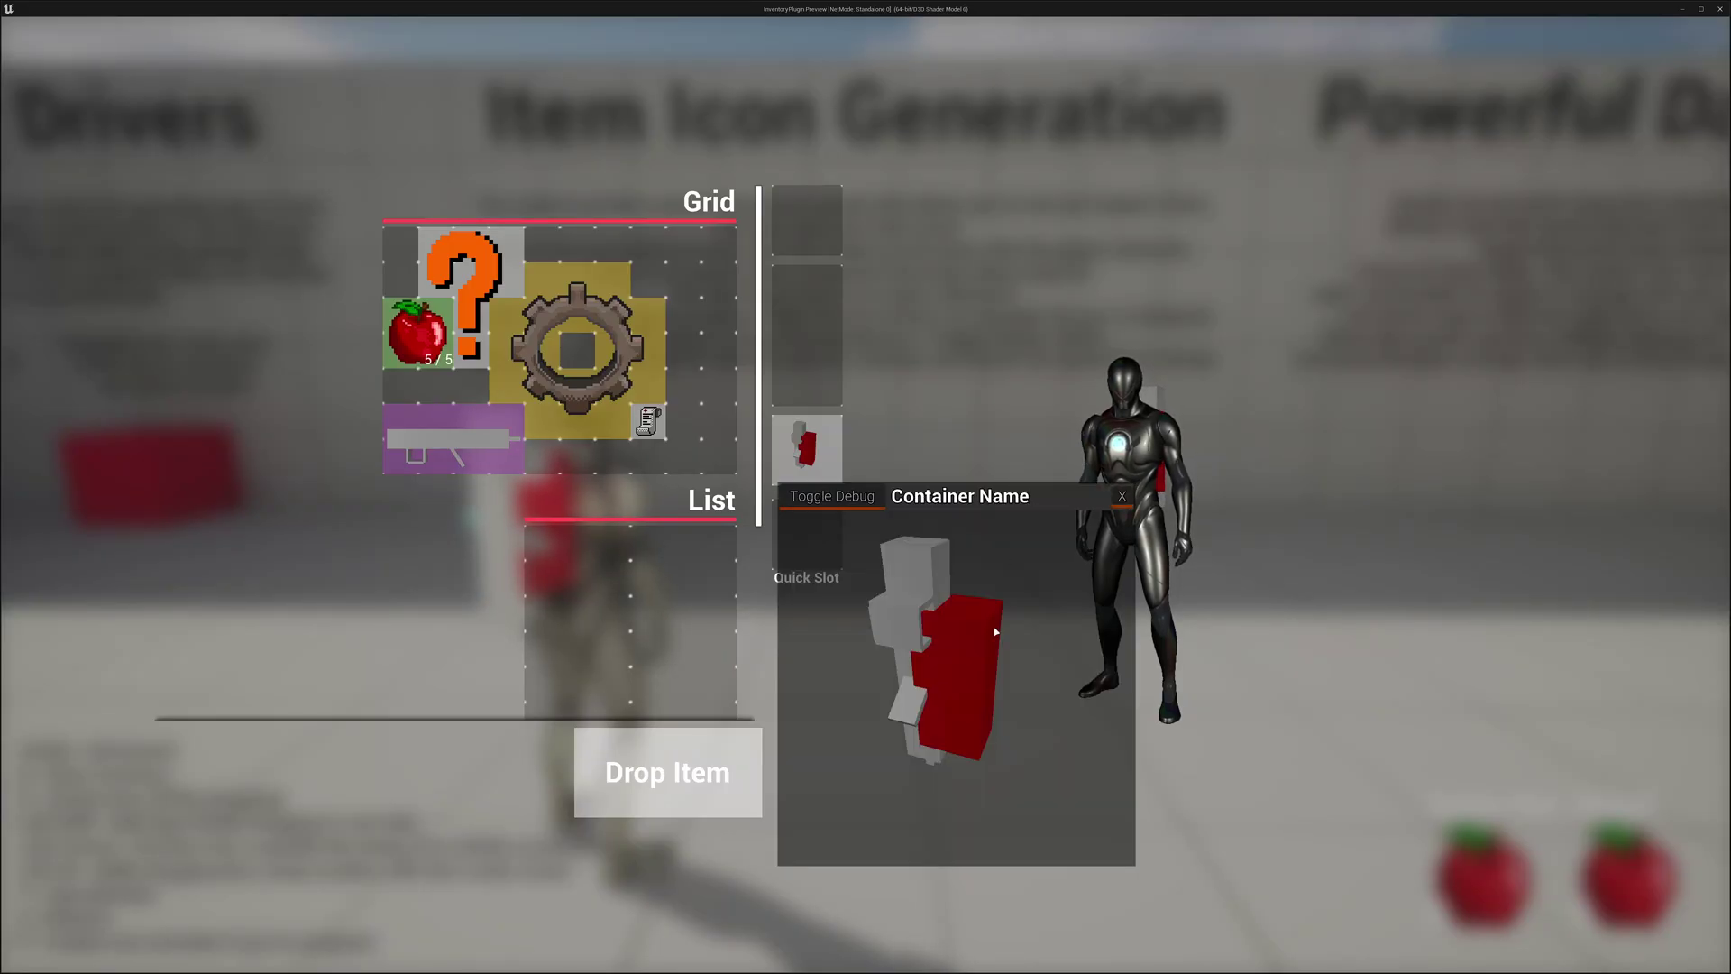
key(b)
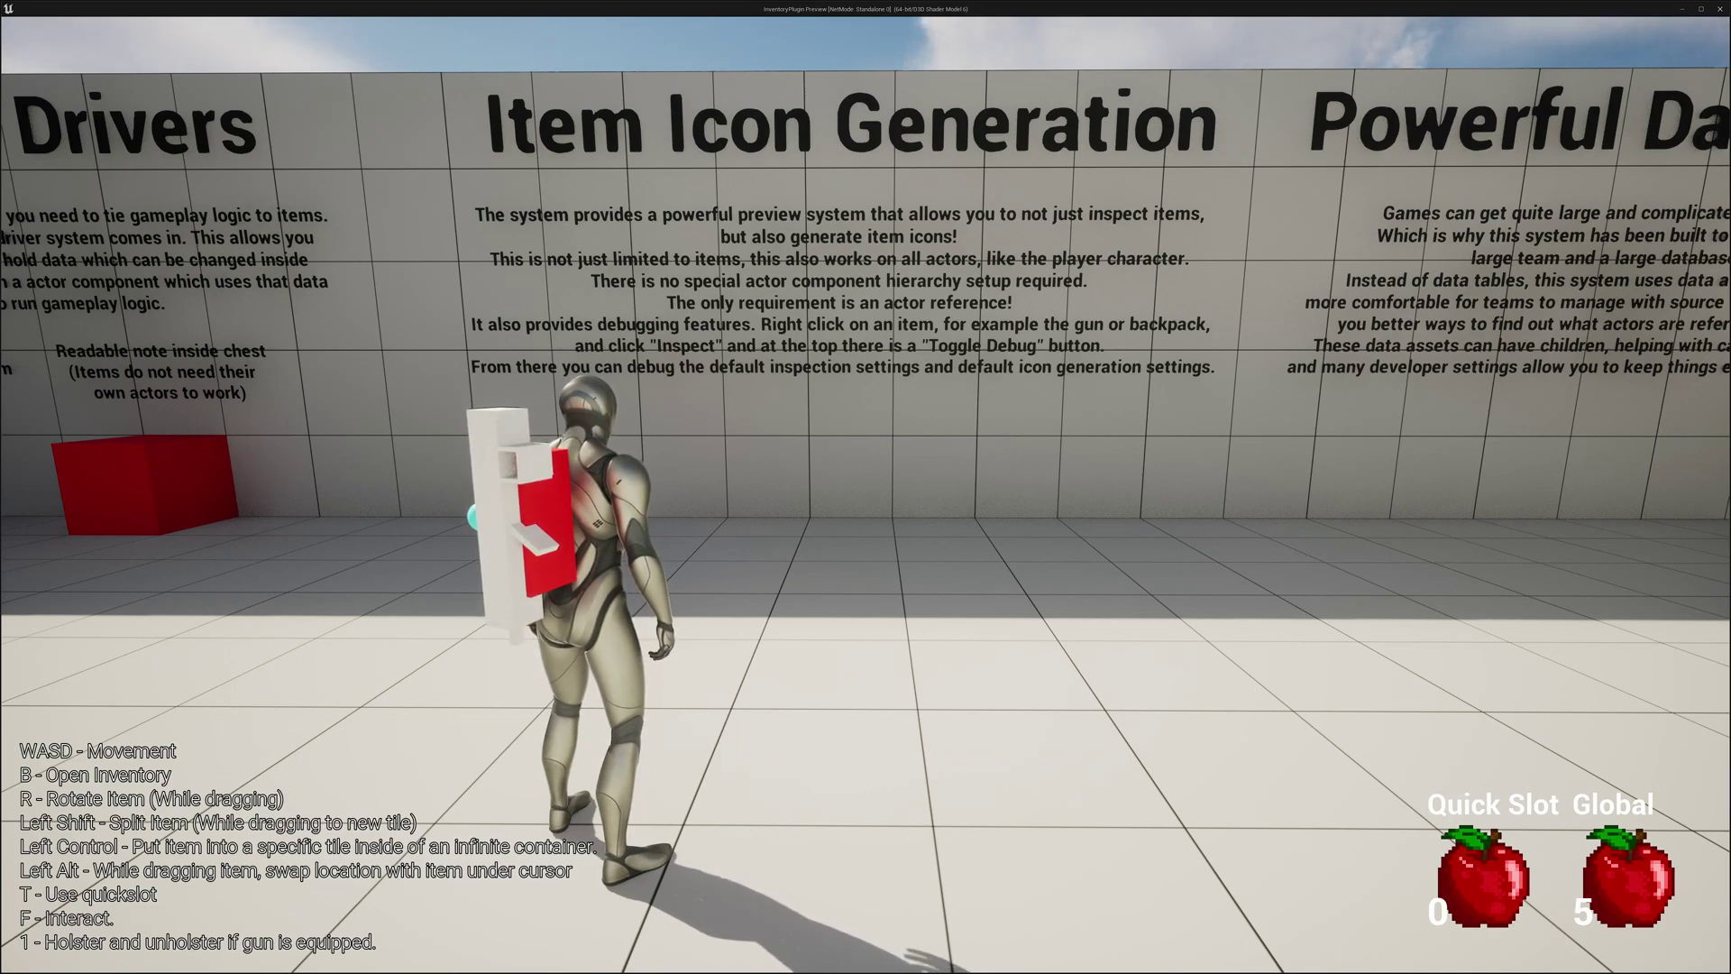
Inspect the backpack with debugging enabled and rotate its preview to about X 29.7, Y -3.6, Z -27.6
key(b)
right_click(807, 447)
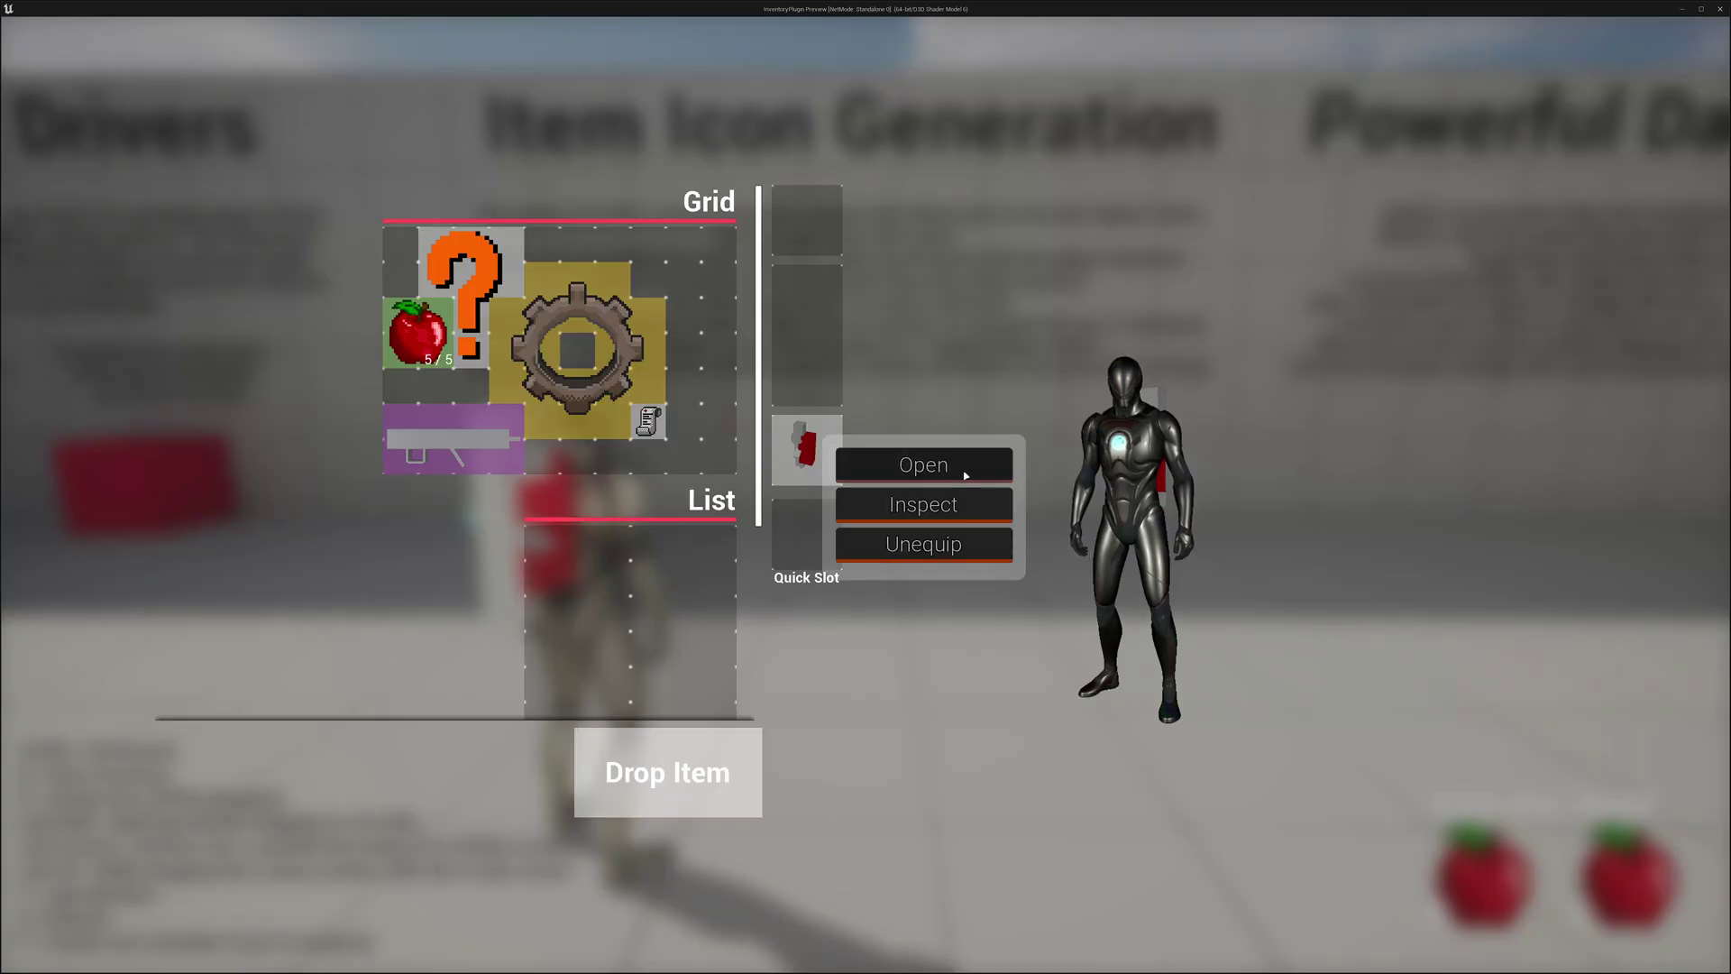
click(888, 498)
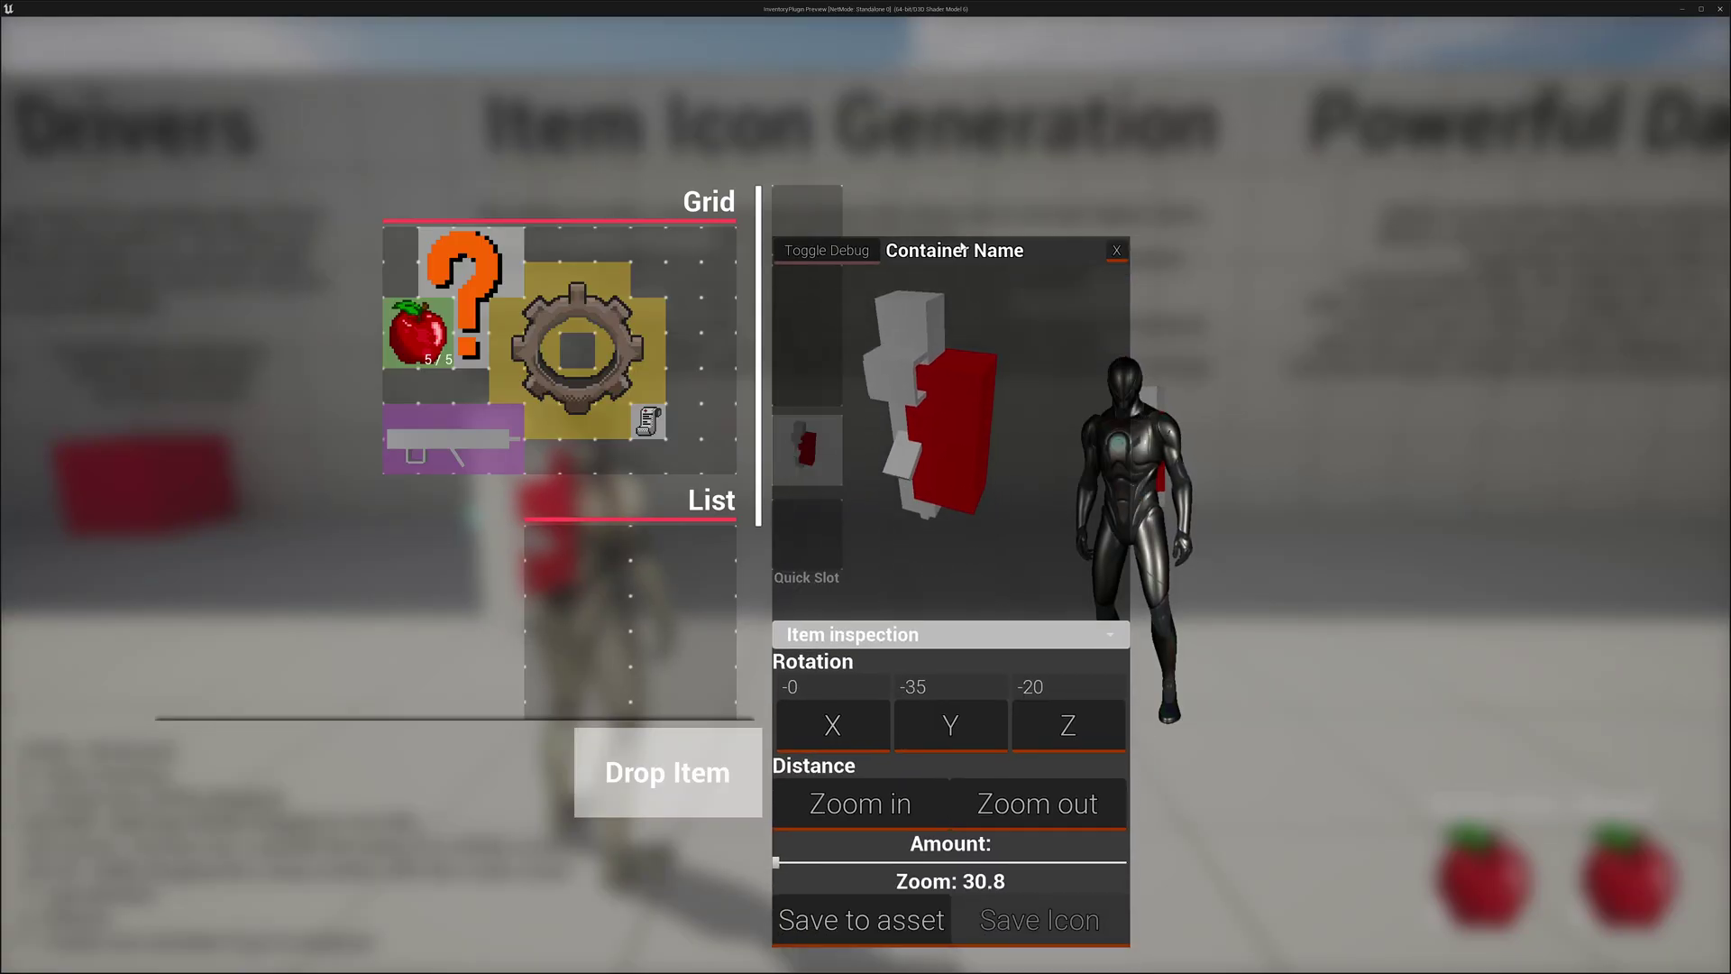
drag(883, 496, 1001, 433)
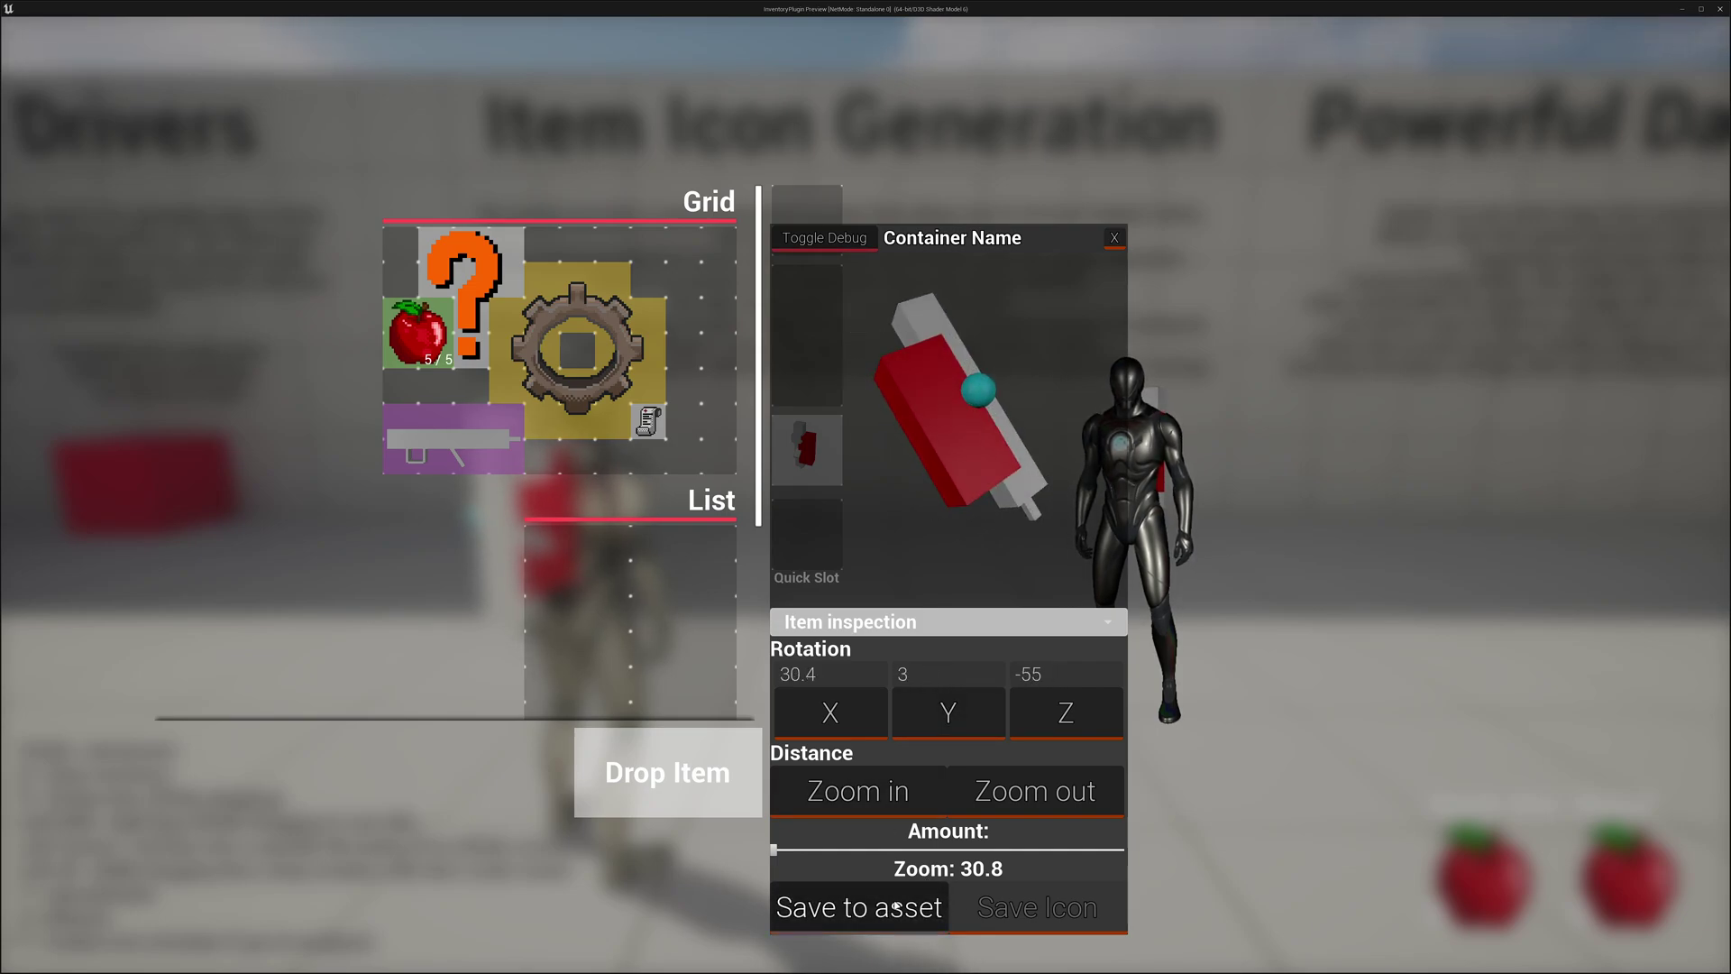
click(974, 914)
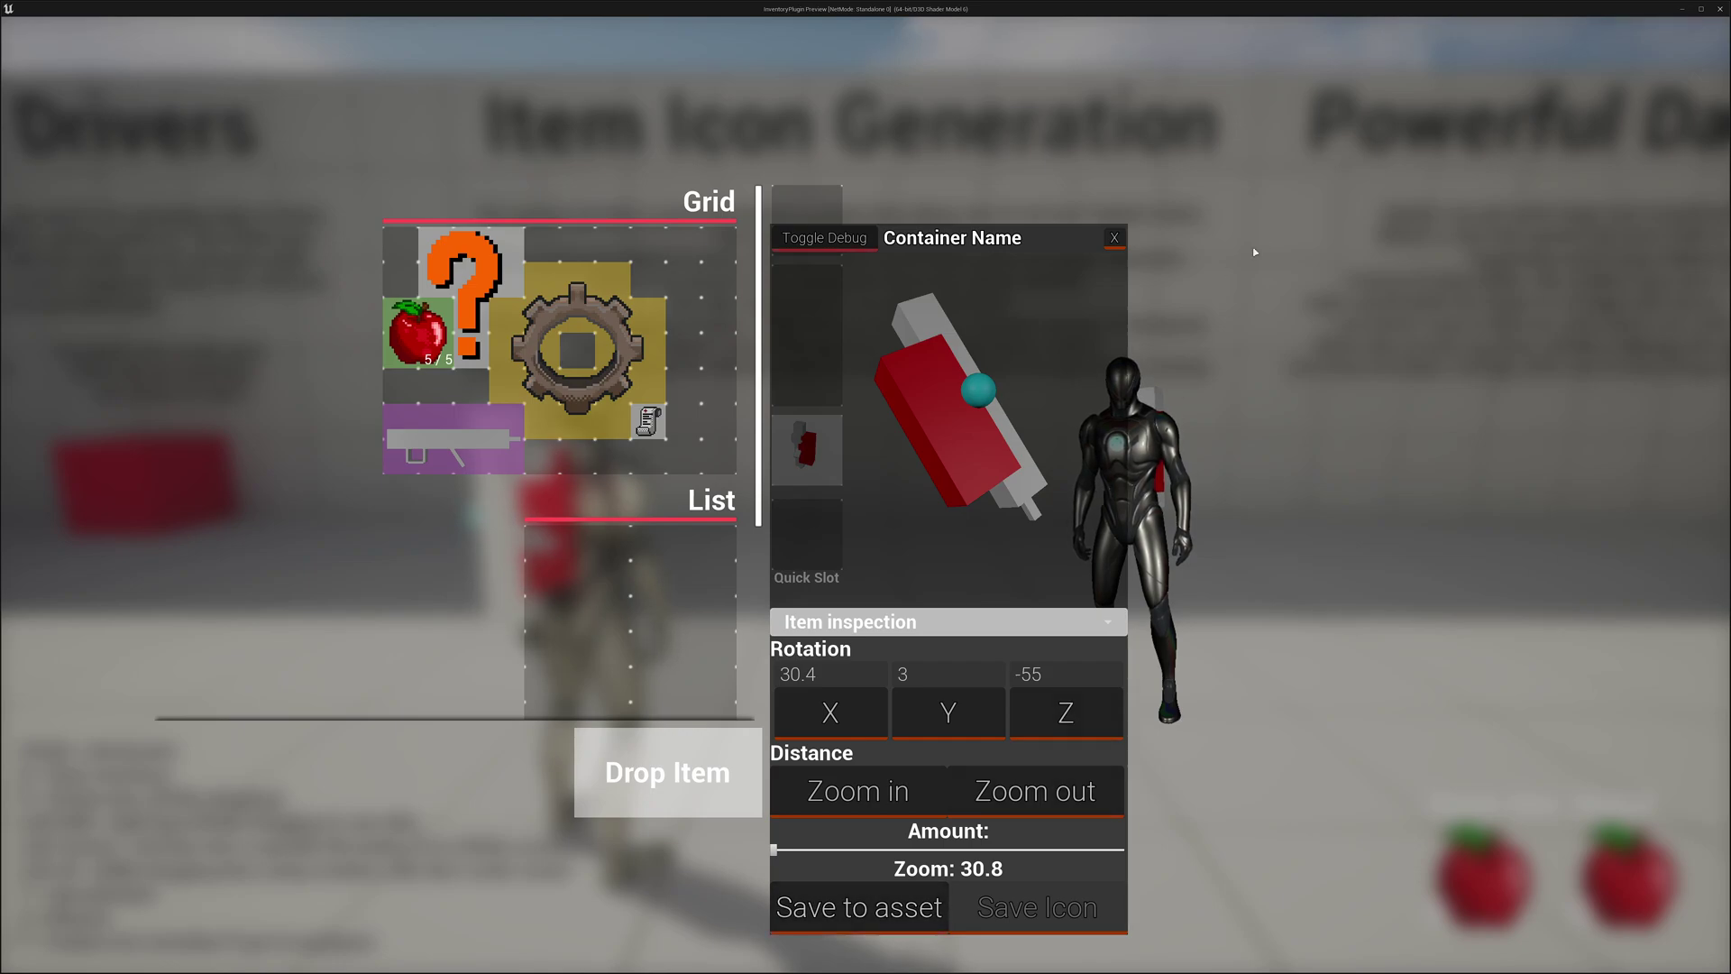
drag(1040, 493, 1001, 523)
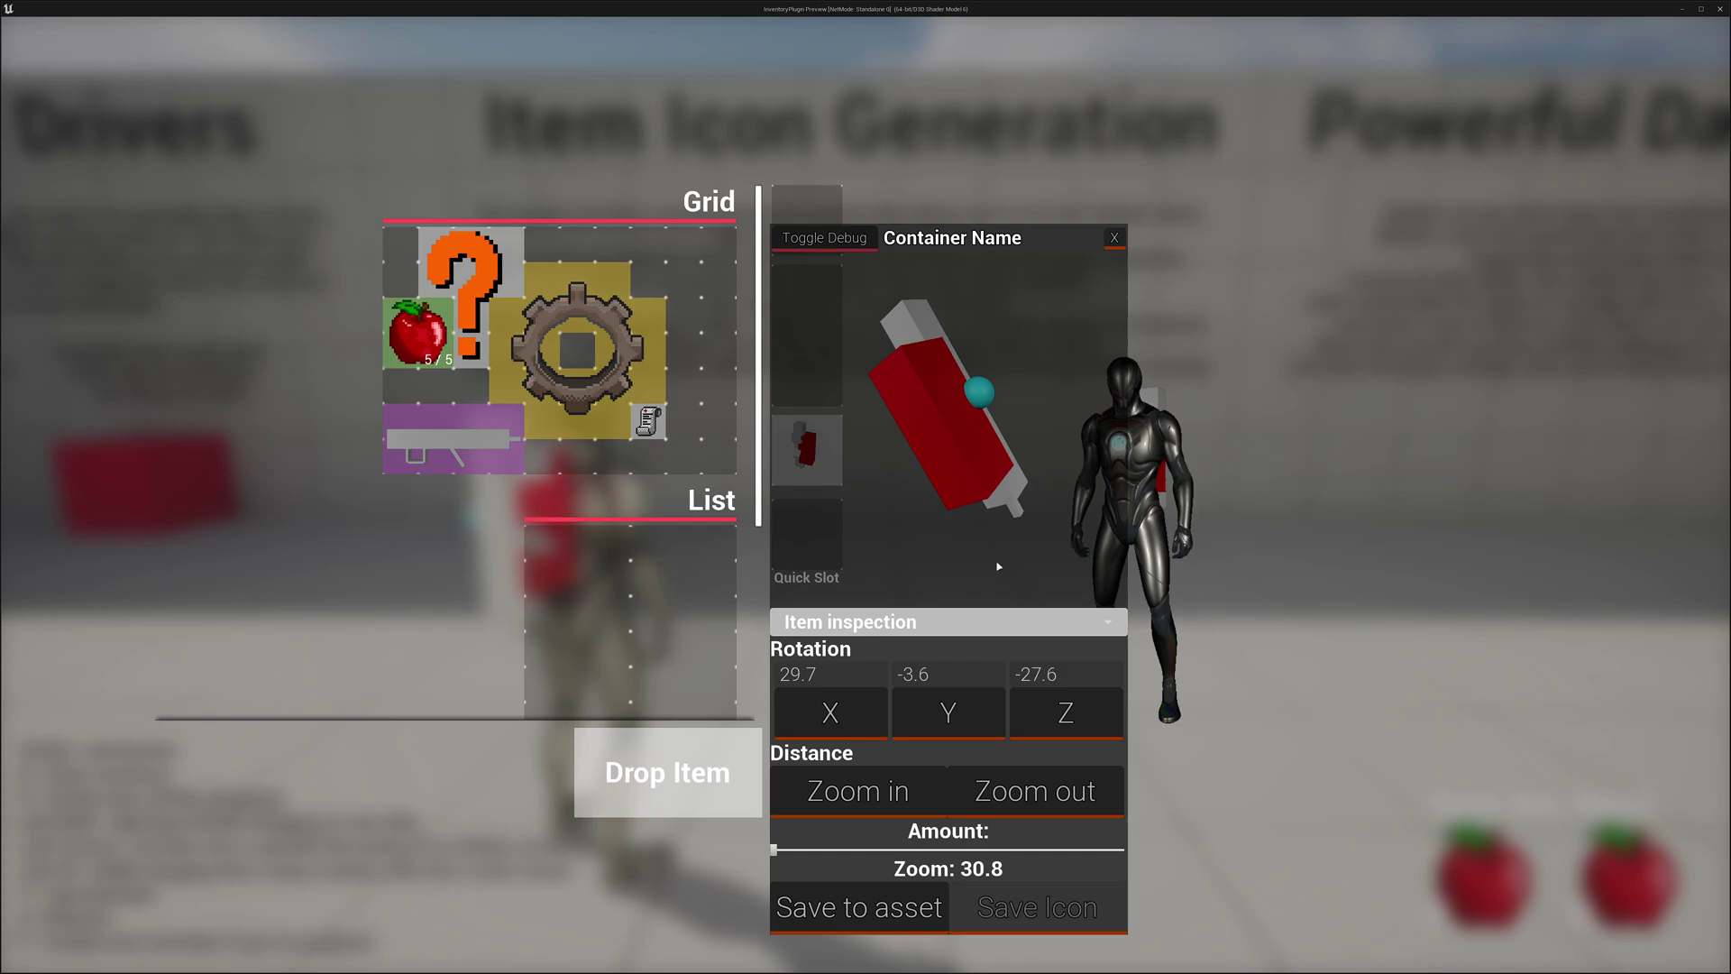
Preview the backpack in Generated item icon mode at zoom 70.8, switch back to Item inspection and close the inventory
click(947, 621)
click(865, 671)
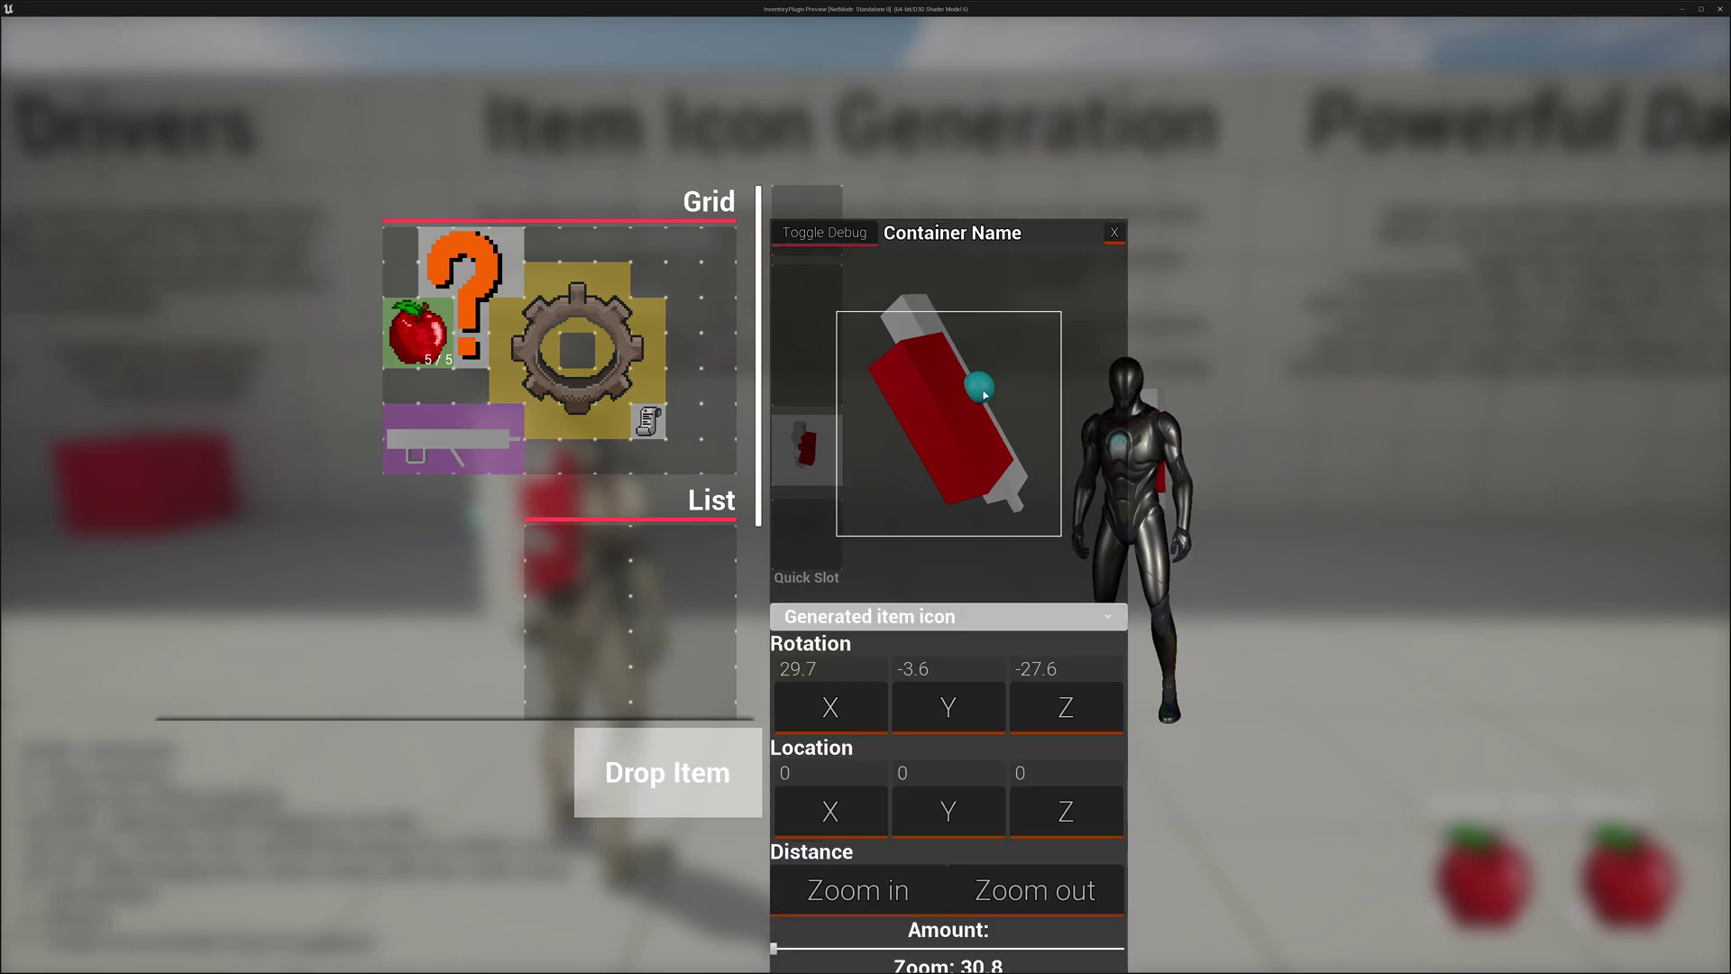
scroll(980, 425, up, 4)
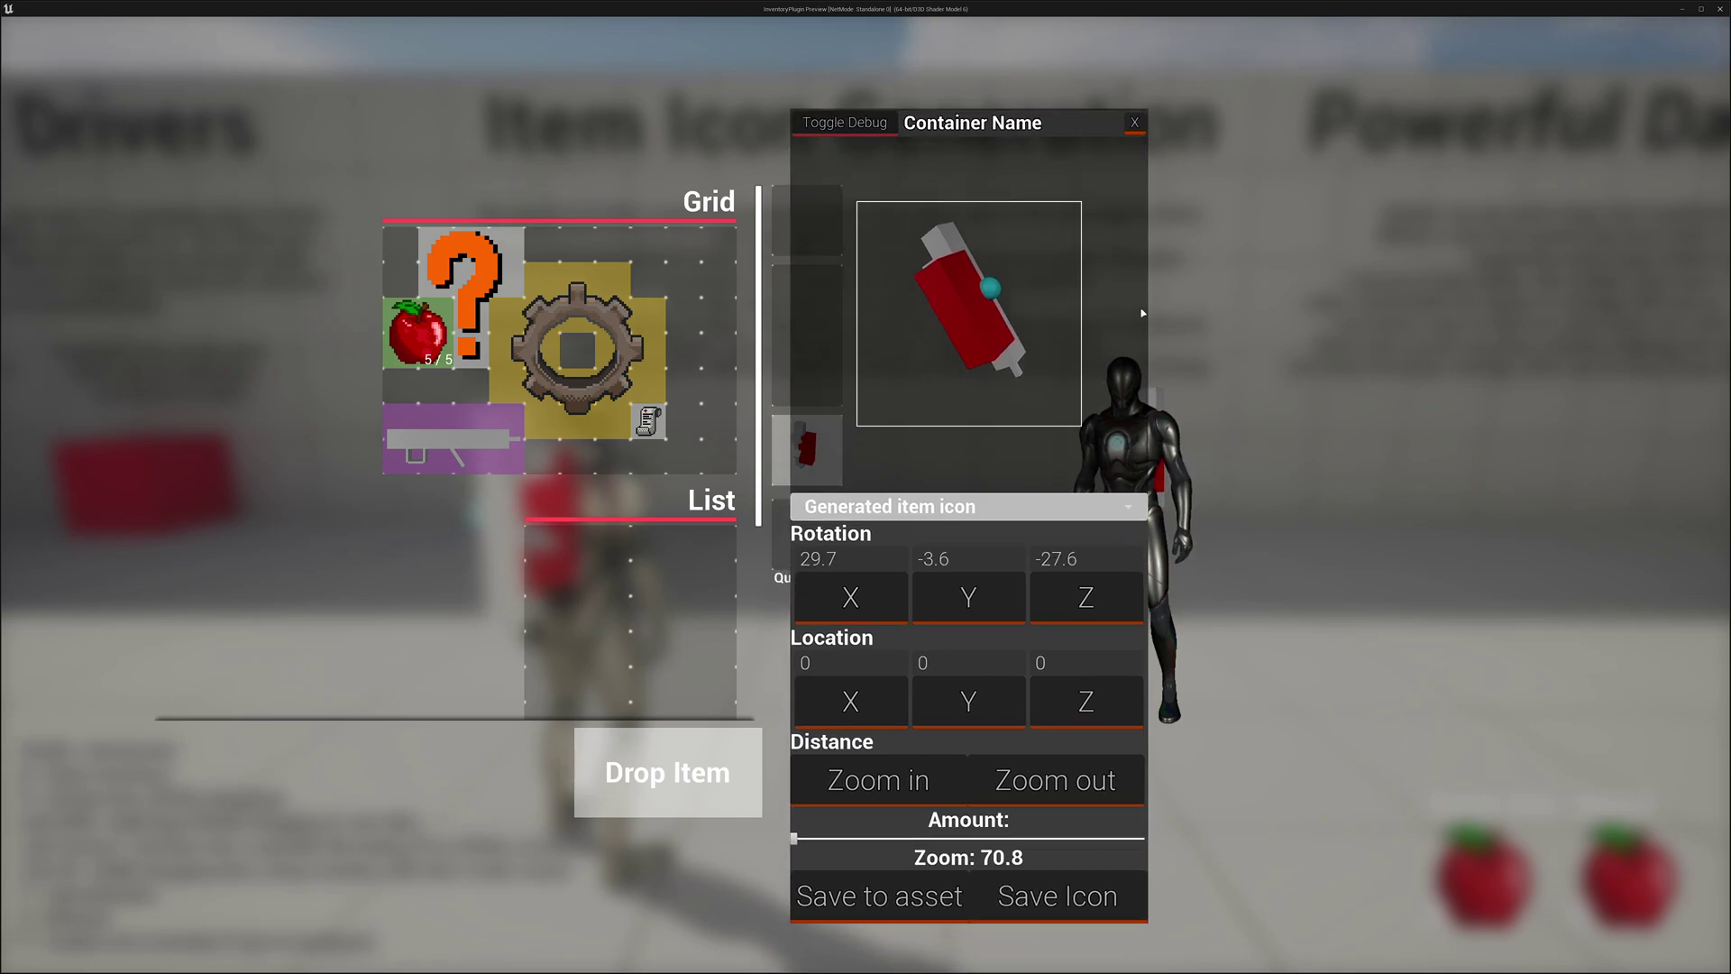
click(892, 507)
click(897, 529)
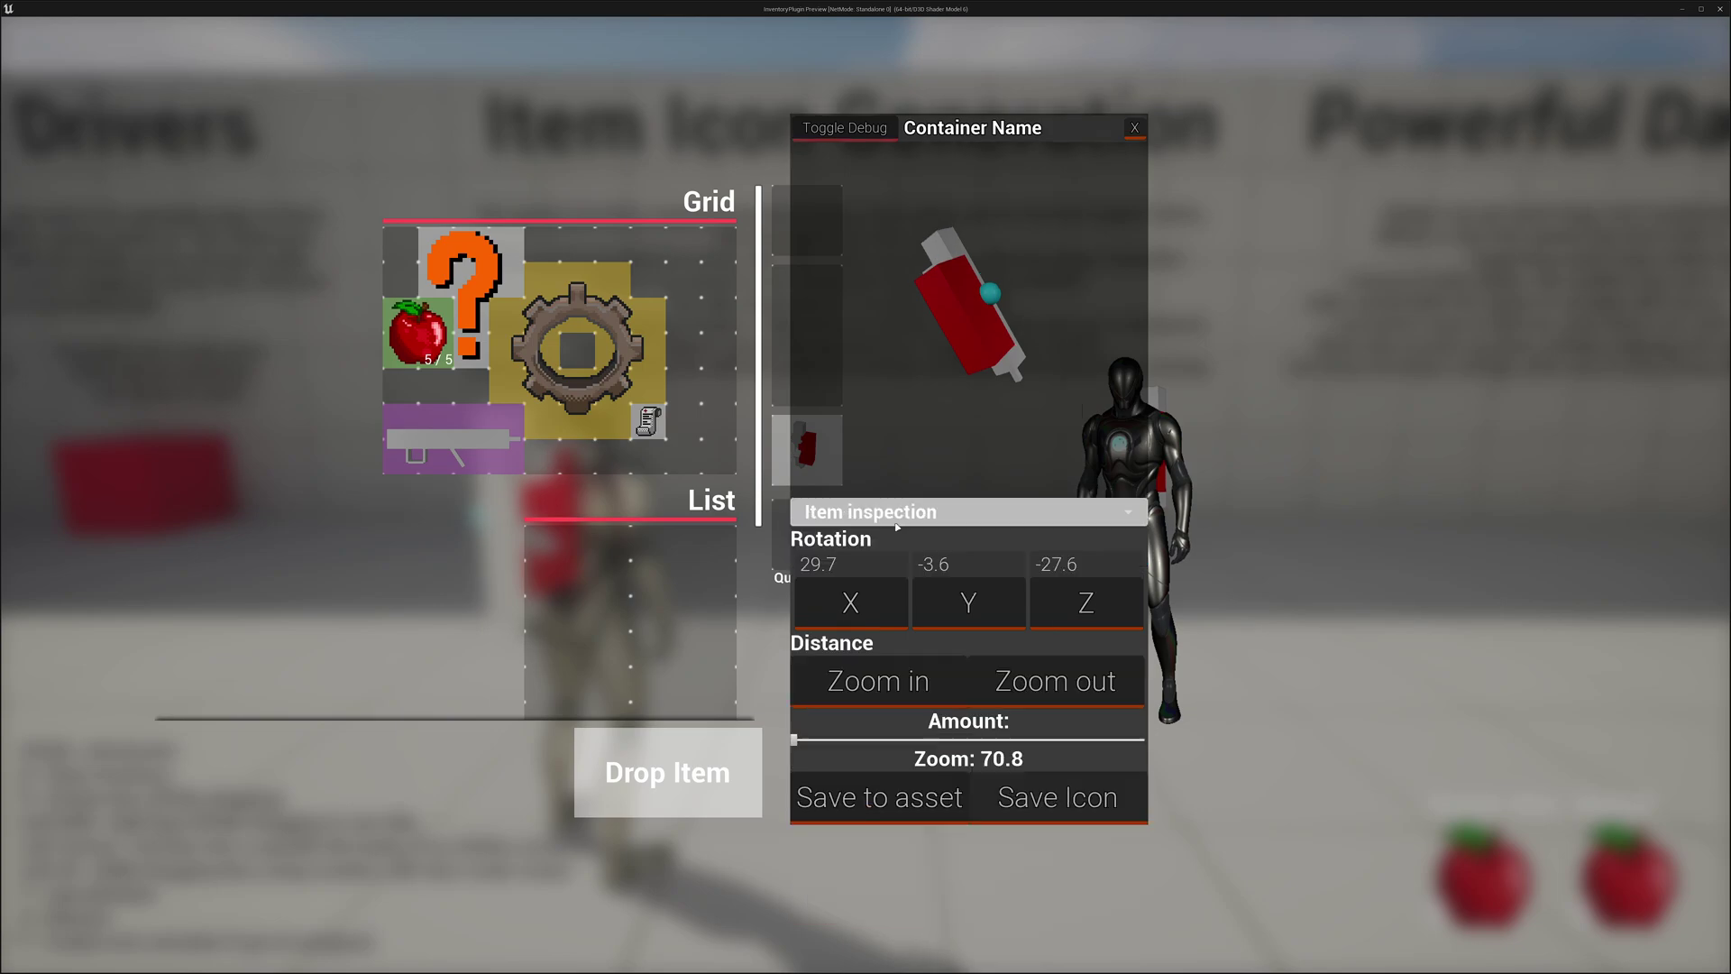
key(b)
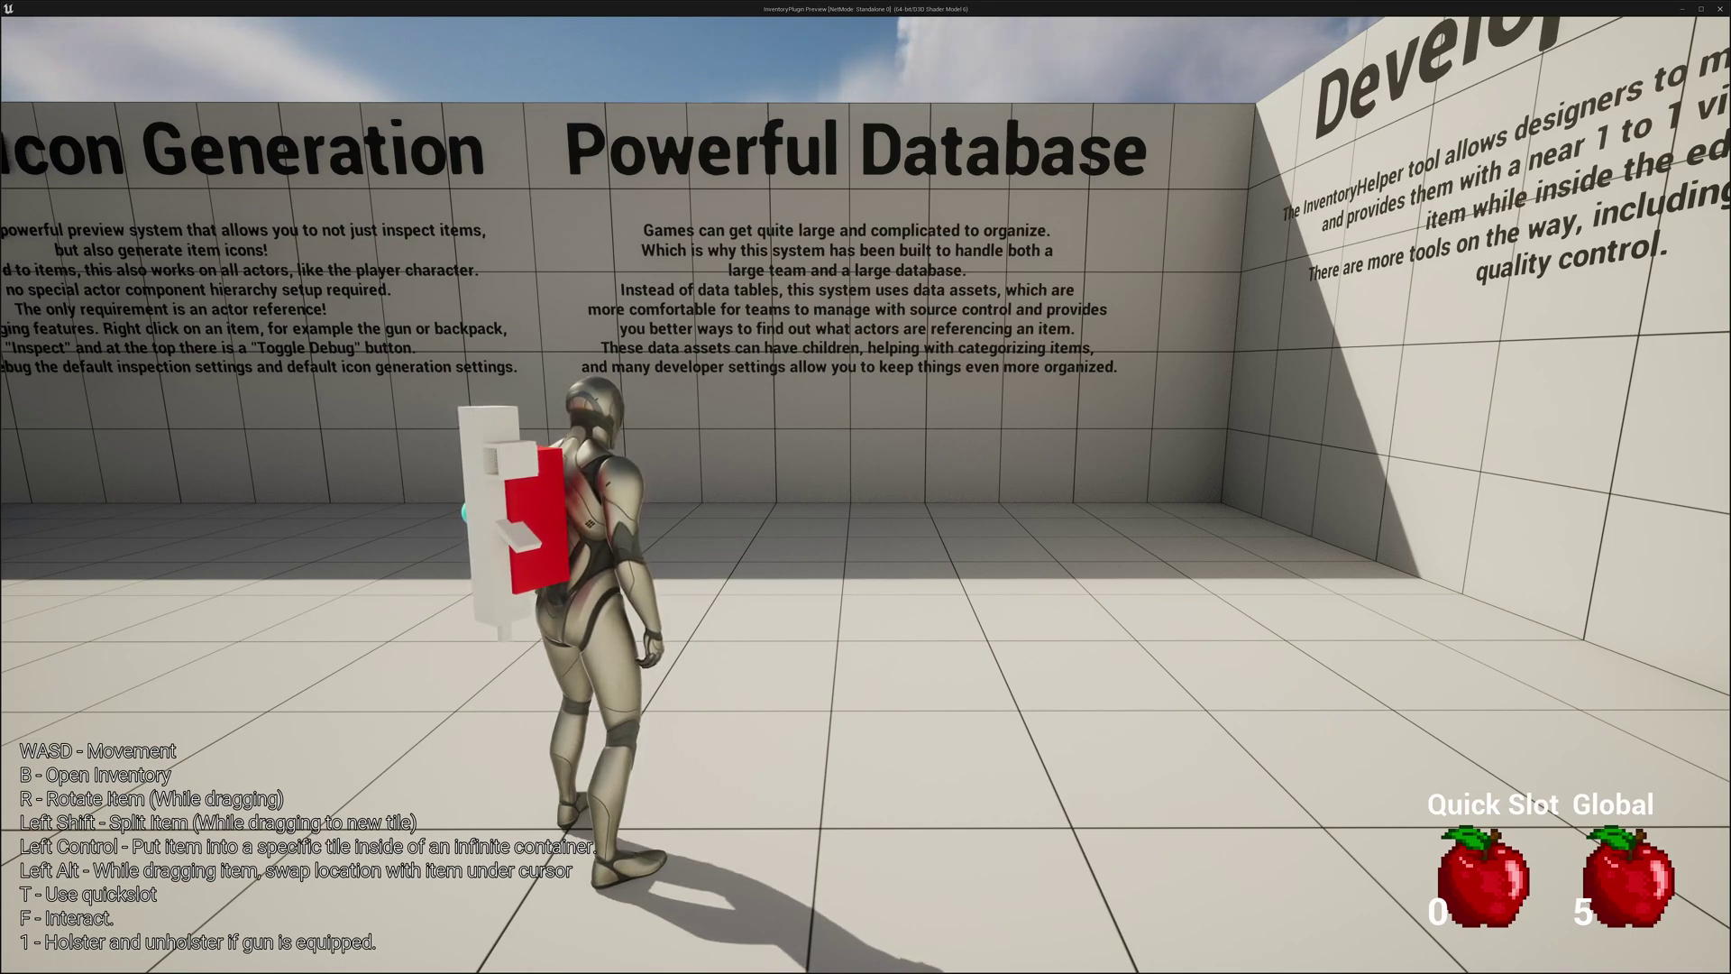
Set the gun's item name to "new gun" in its data asset and check its tooltip in the running game's inventory
key(alt+Tab)
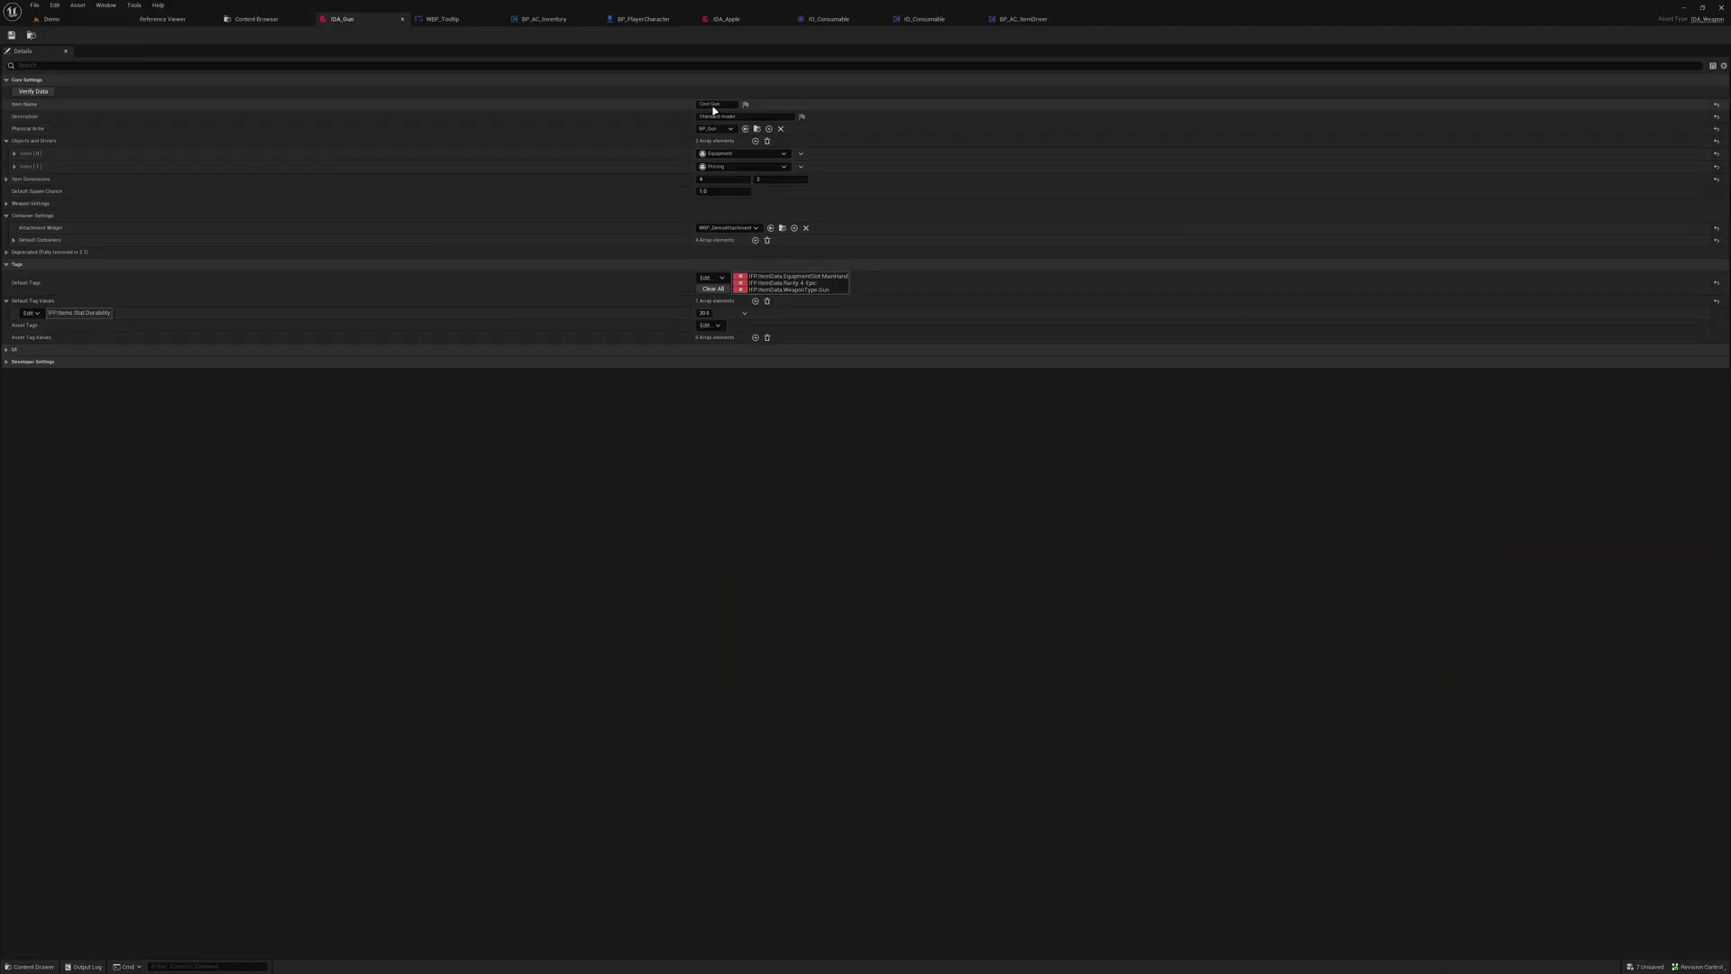
click(728, 105)
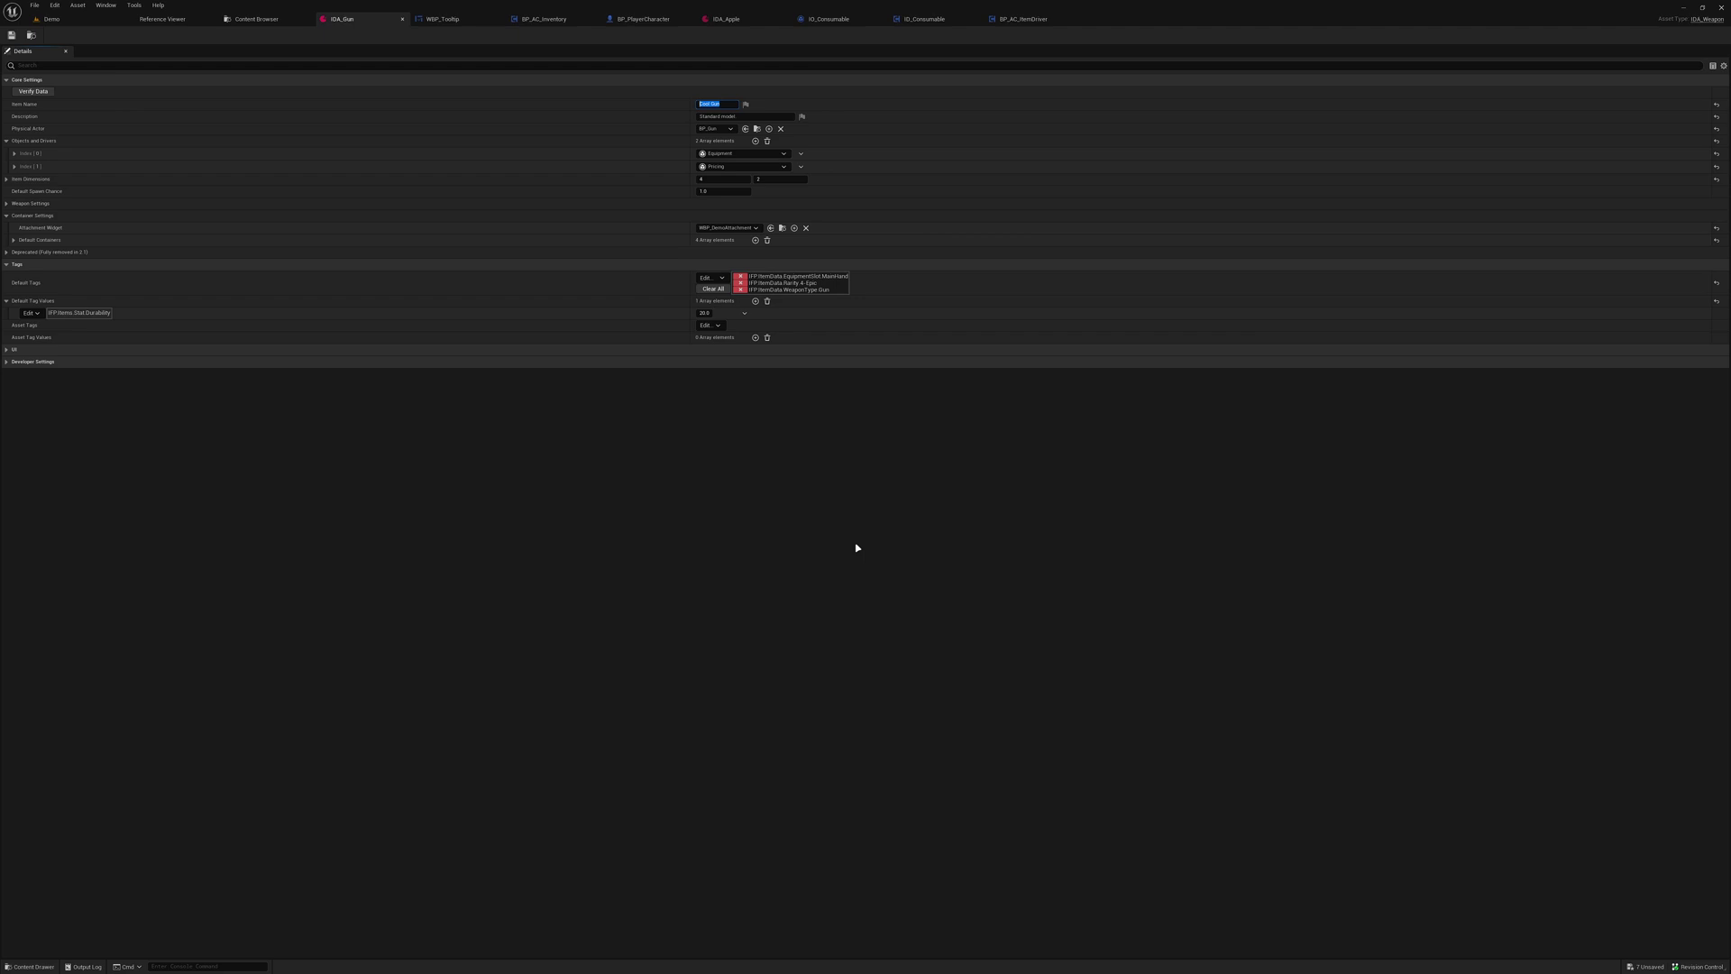
key(alt+Tab)
key(b)
mouse_move(422, 439)
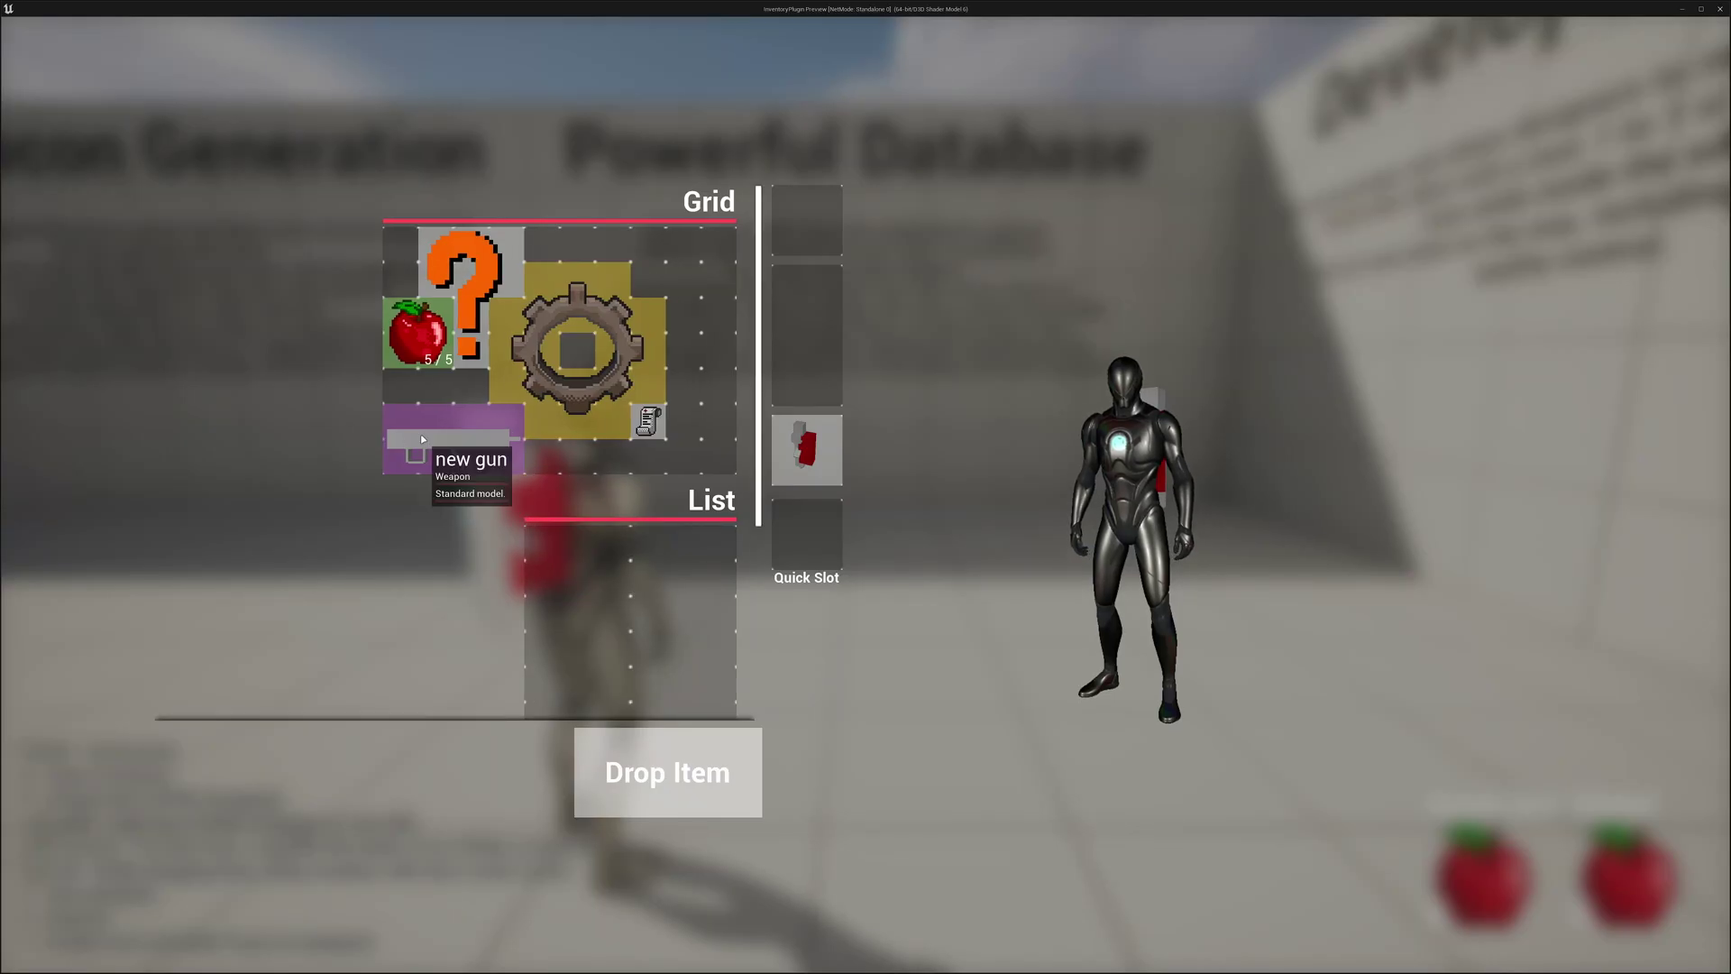
key(alt+Tab)
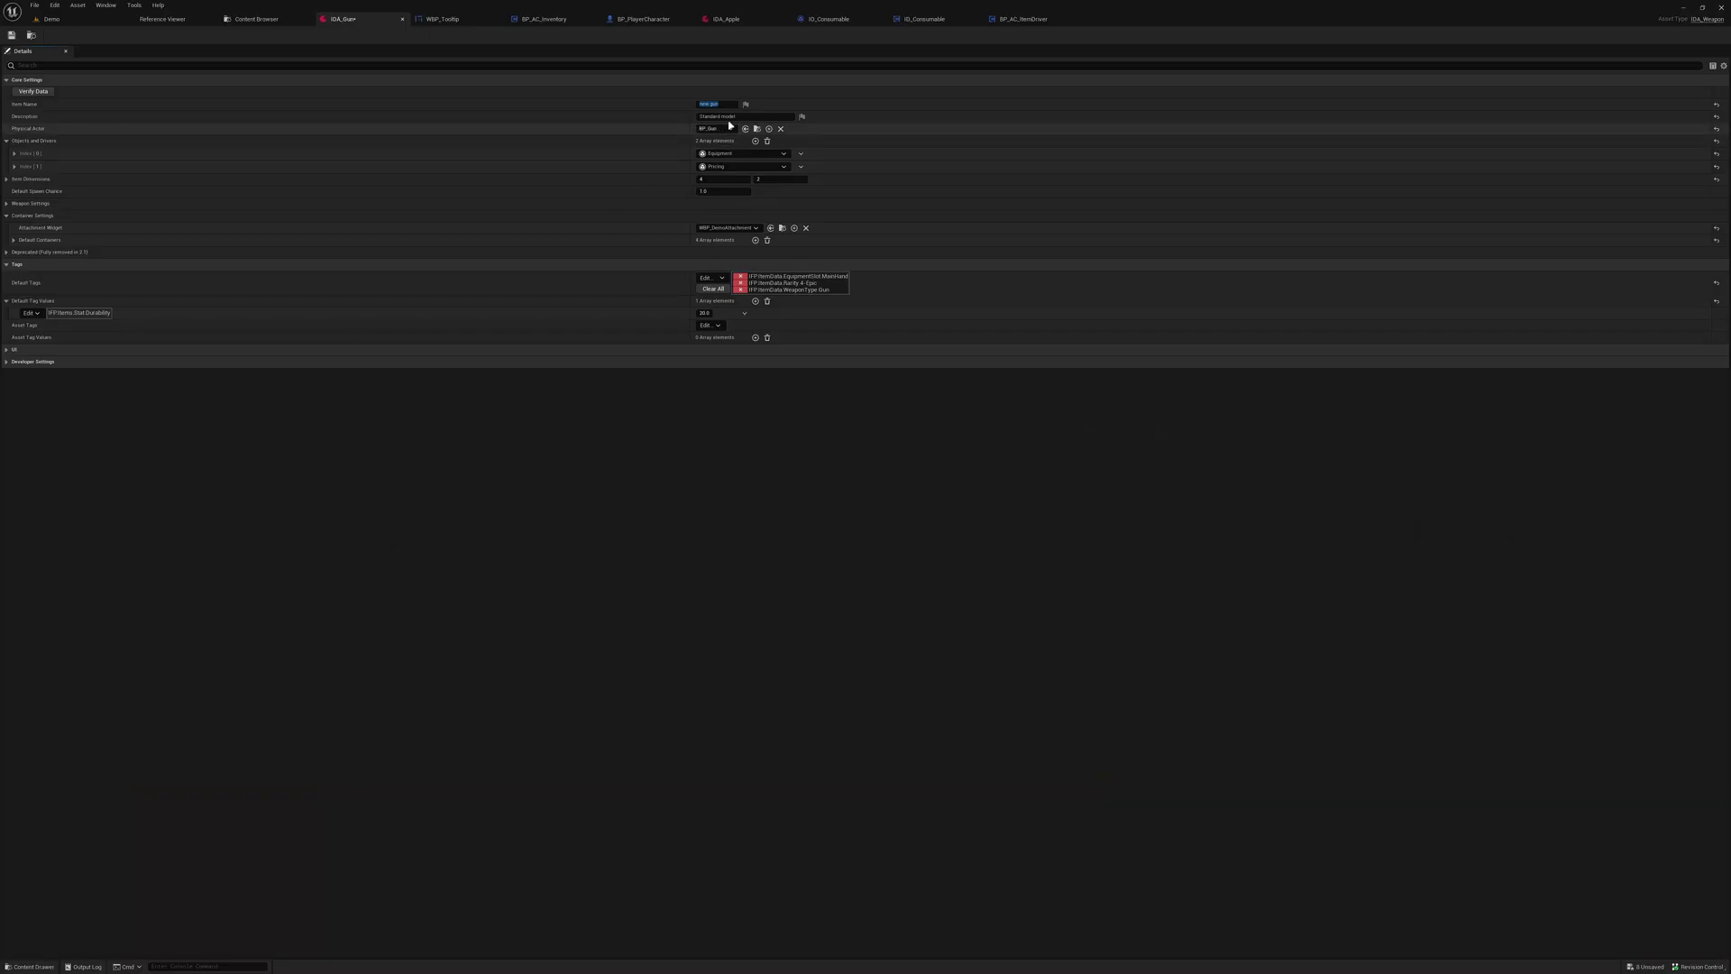
Set the gun's item name to "Cool gun", check its tooltip in the running game's inventory and end the game session
text(G)
text(ool)
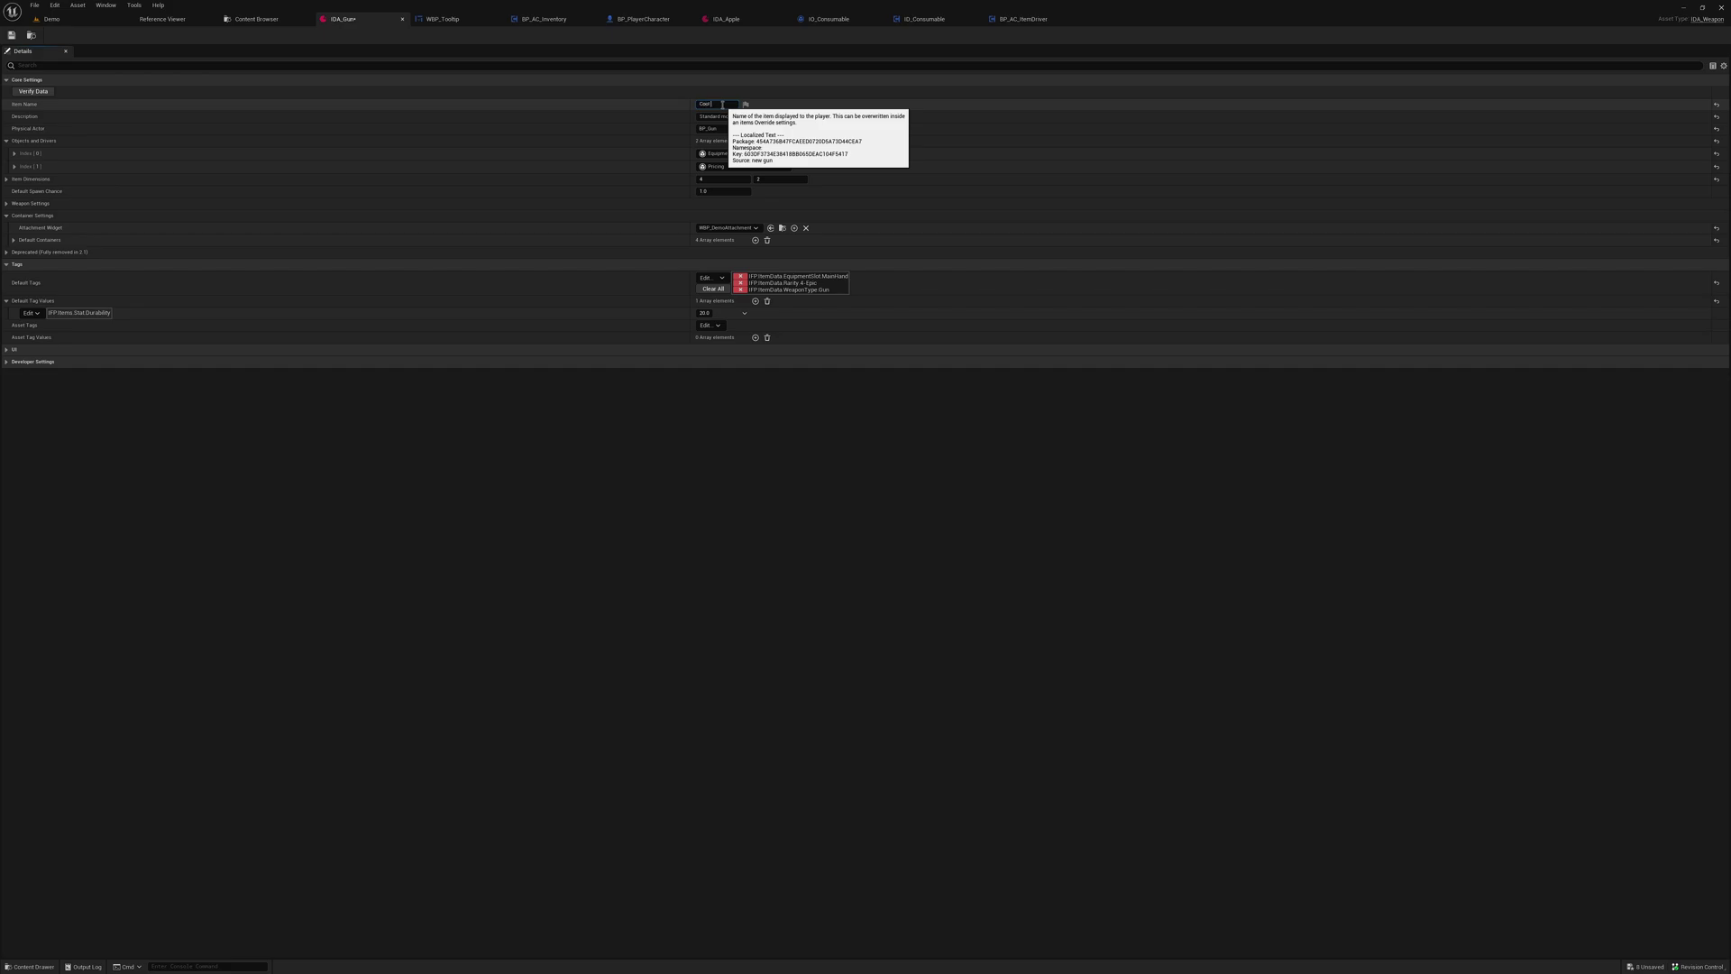
text( gun)
key(alt+Tab)
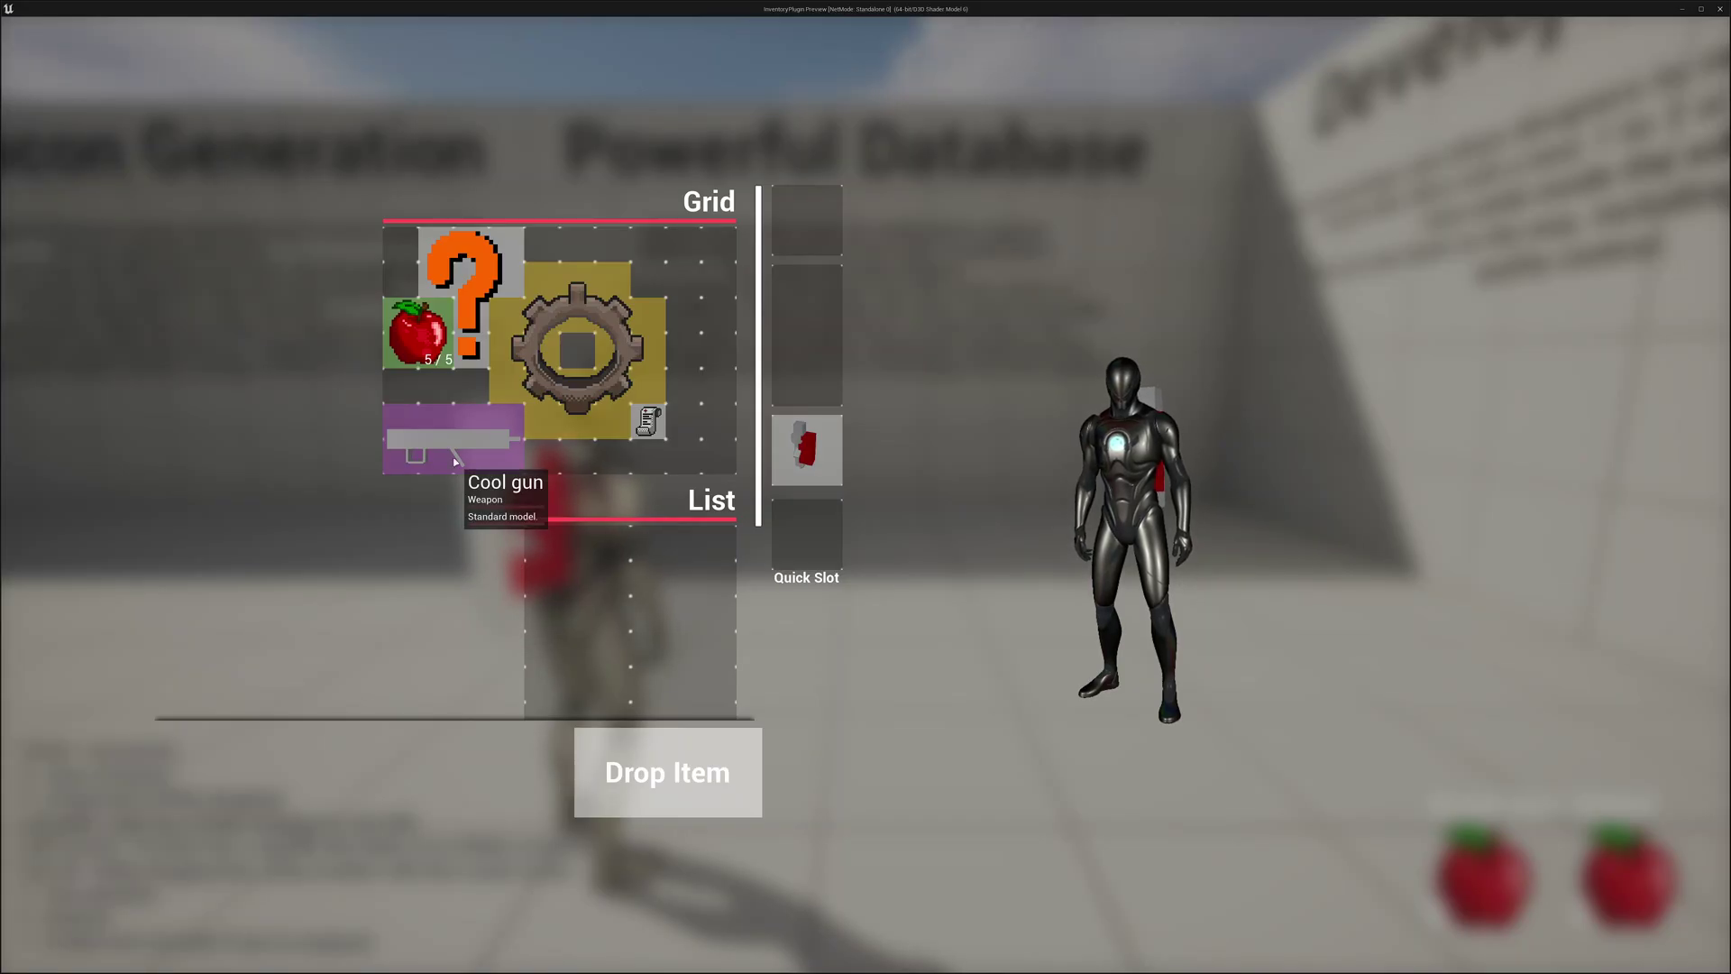
key(b)
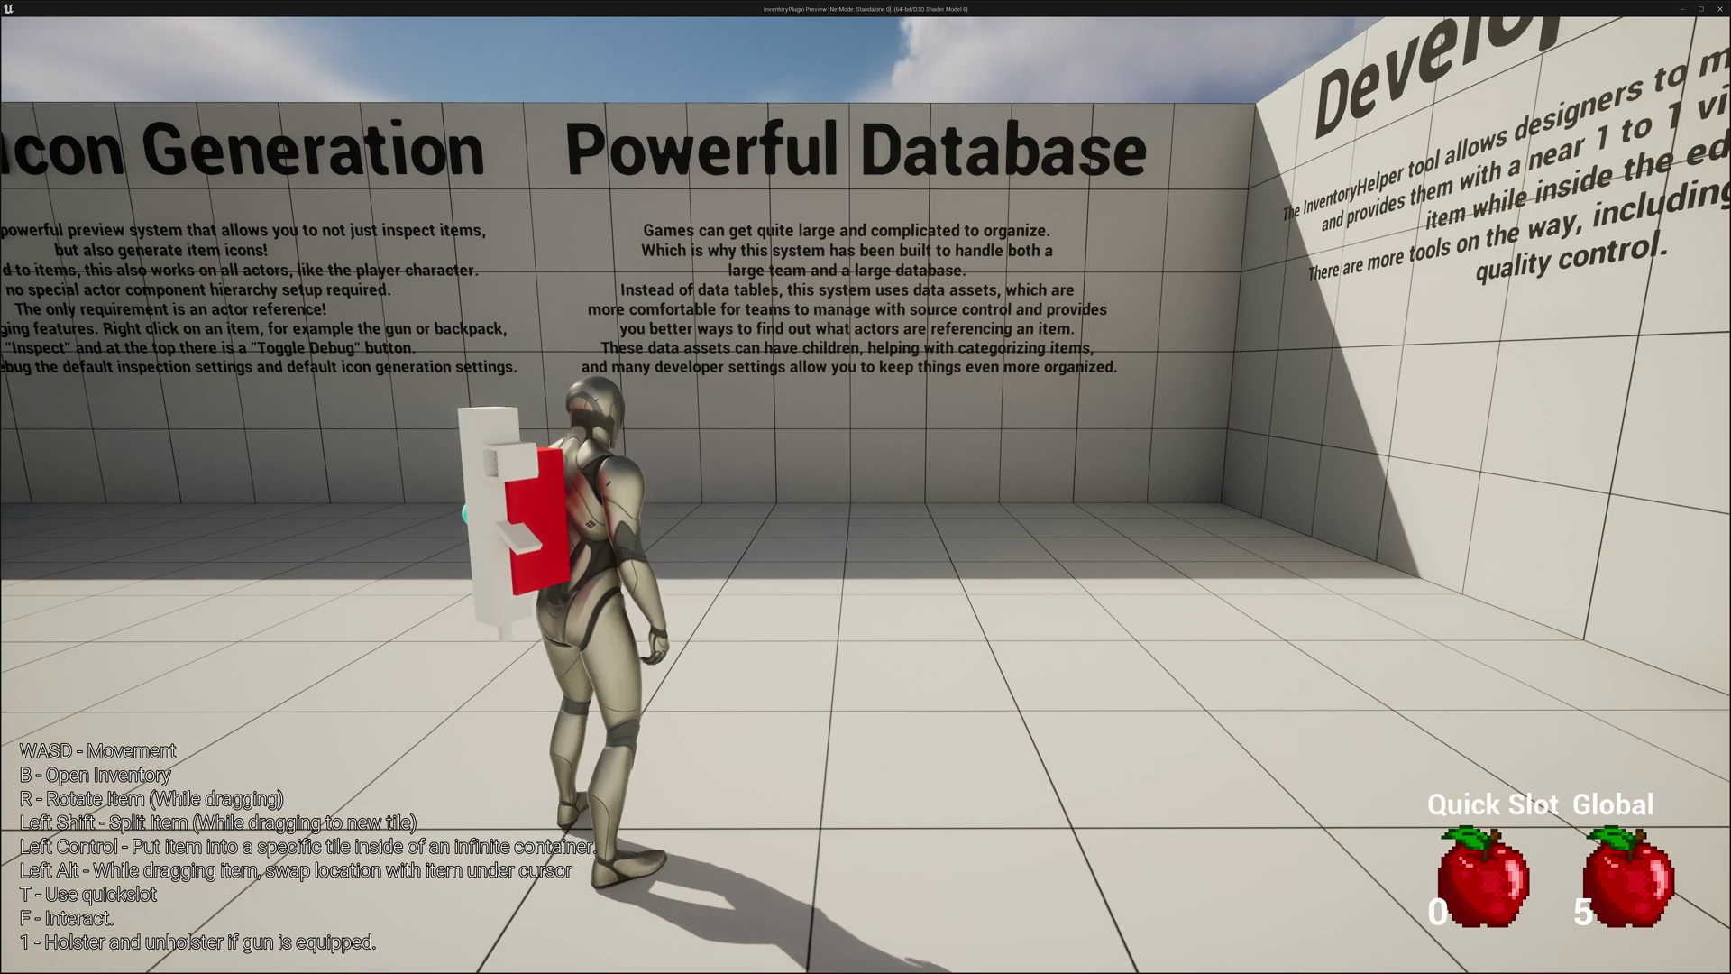
key(Escape)
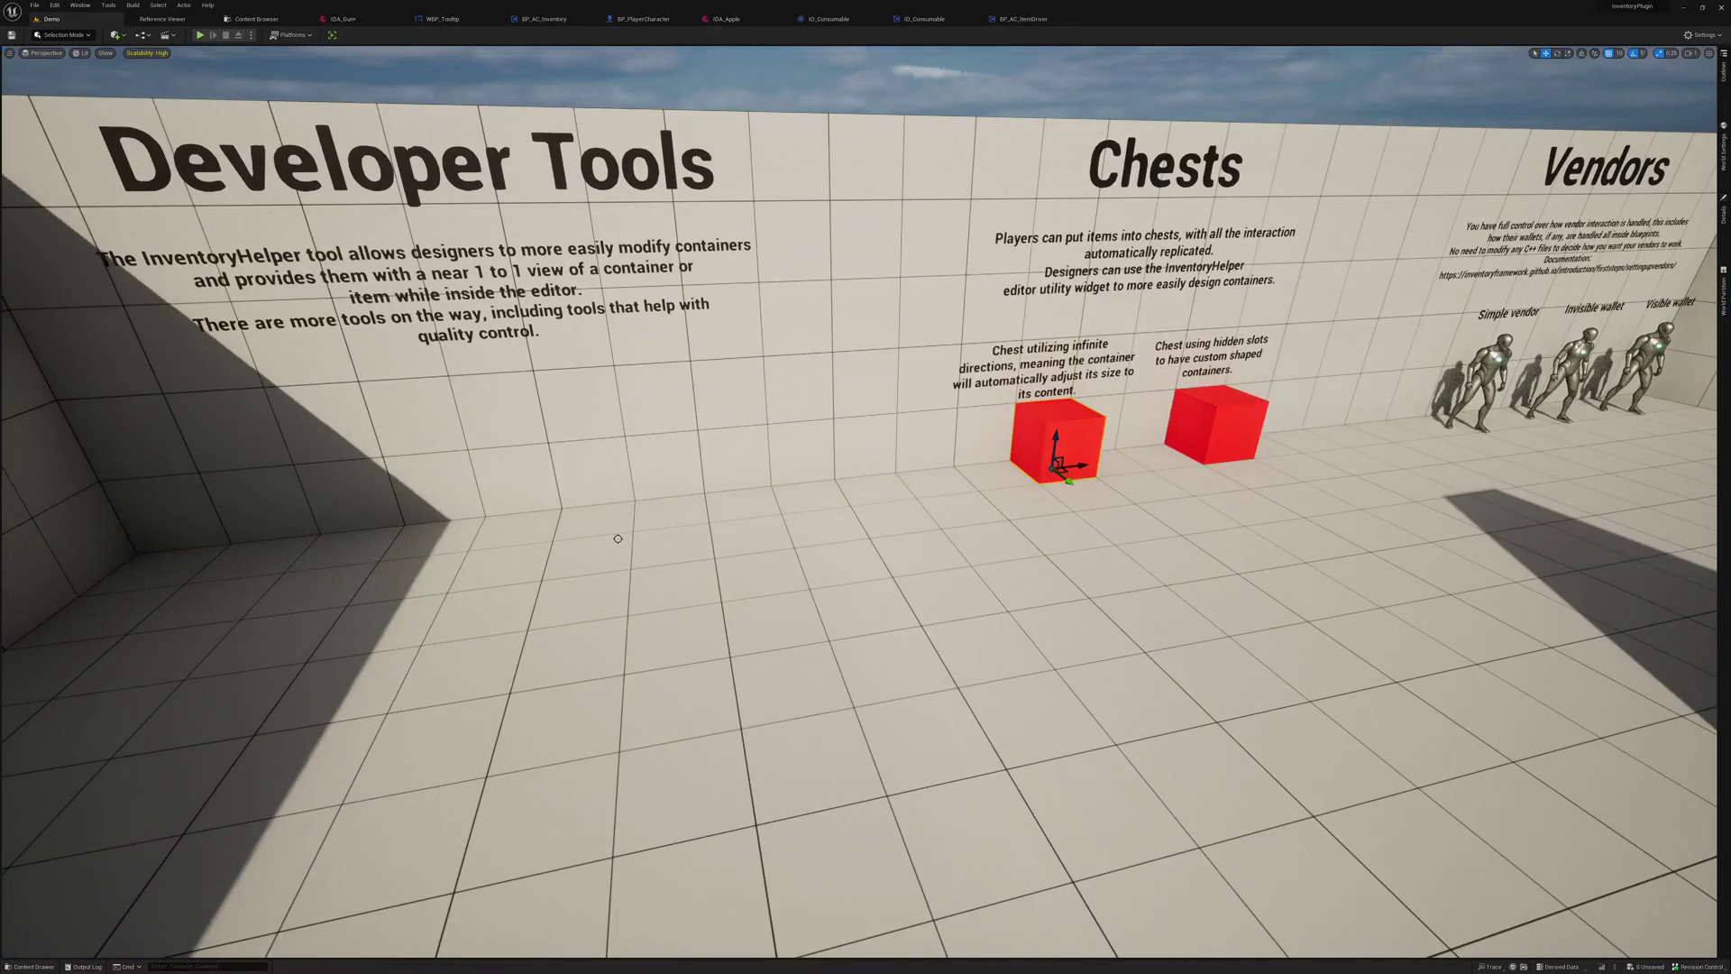
Run the EUW_InventoryHelper widget on the selected chest, turn the gun upright and move the apple to free tiles within Grid1
key(ctrl+space)
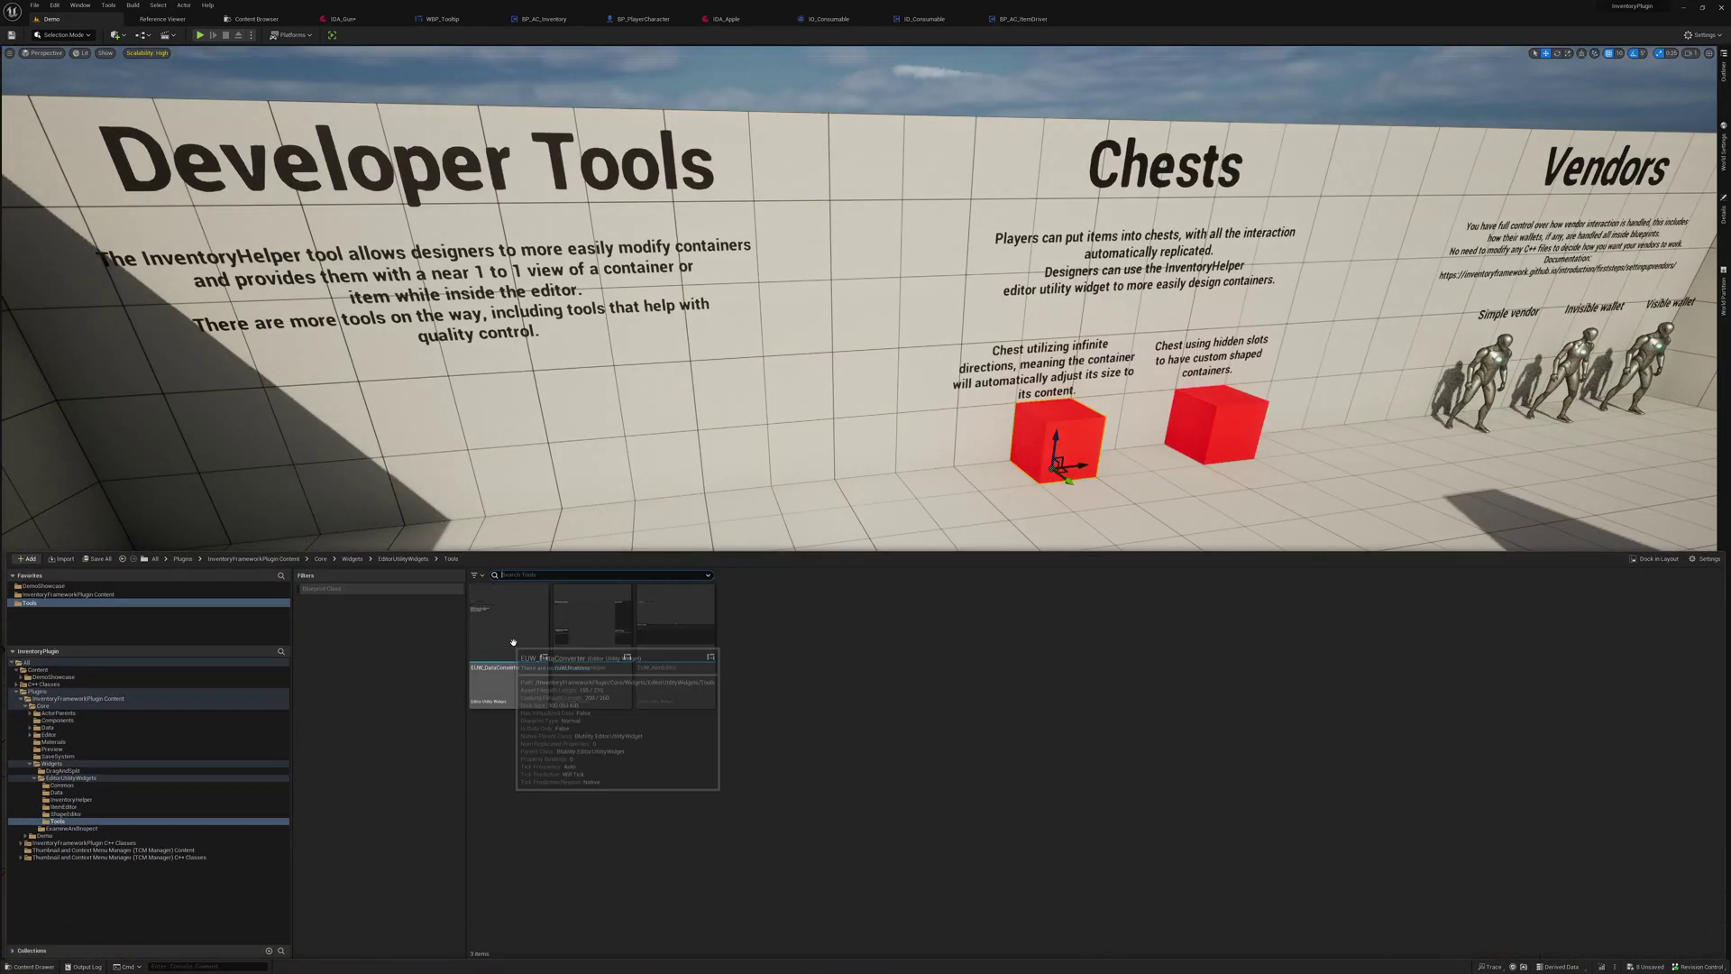
right_click(592, 637)
click(649, 658)
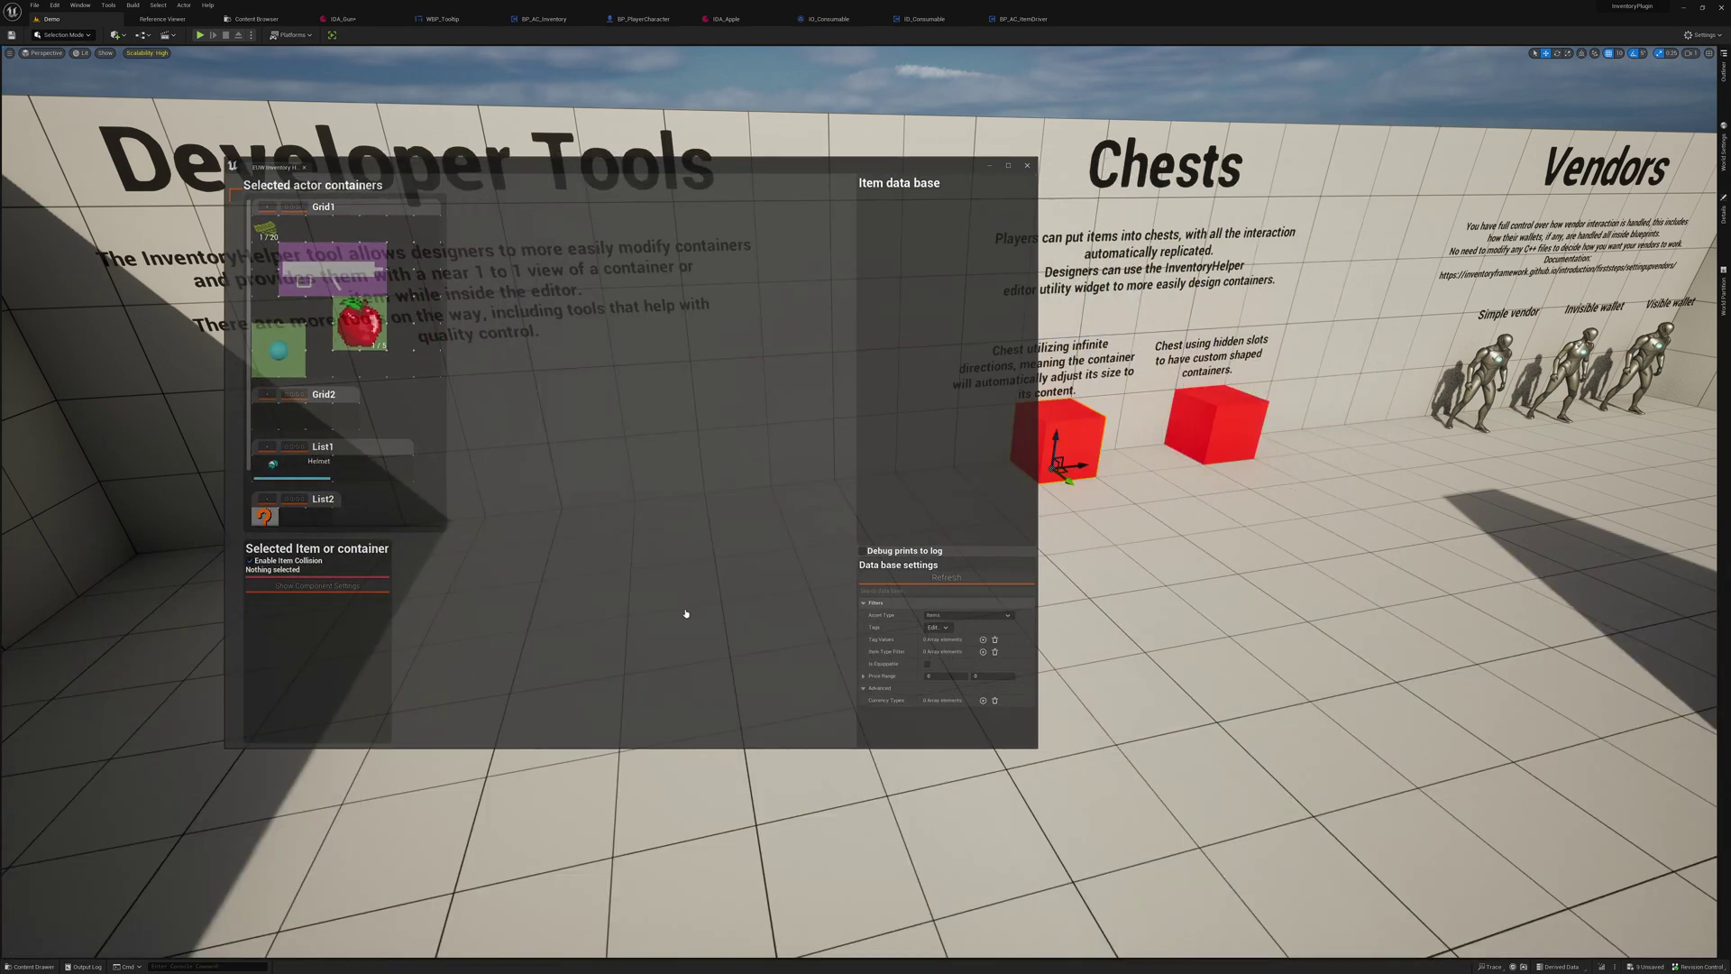
drag(275, 287, 380, 273)
key(r)
drag(310, 338, 257, 286)
Switch the apple's item asset in Grid1 to the crafting material and back to IDA_Apple in its item settings
right_click(271, 299)
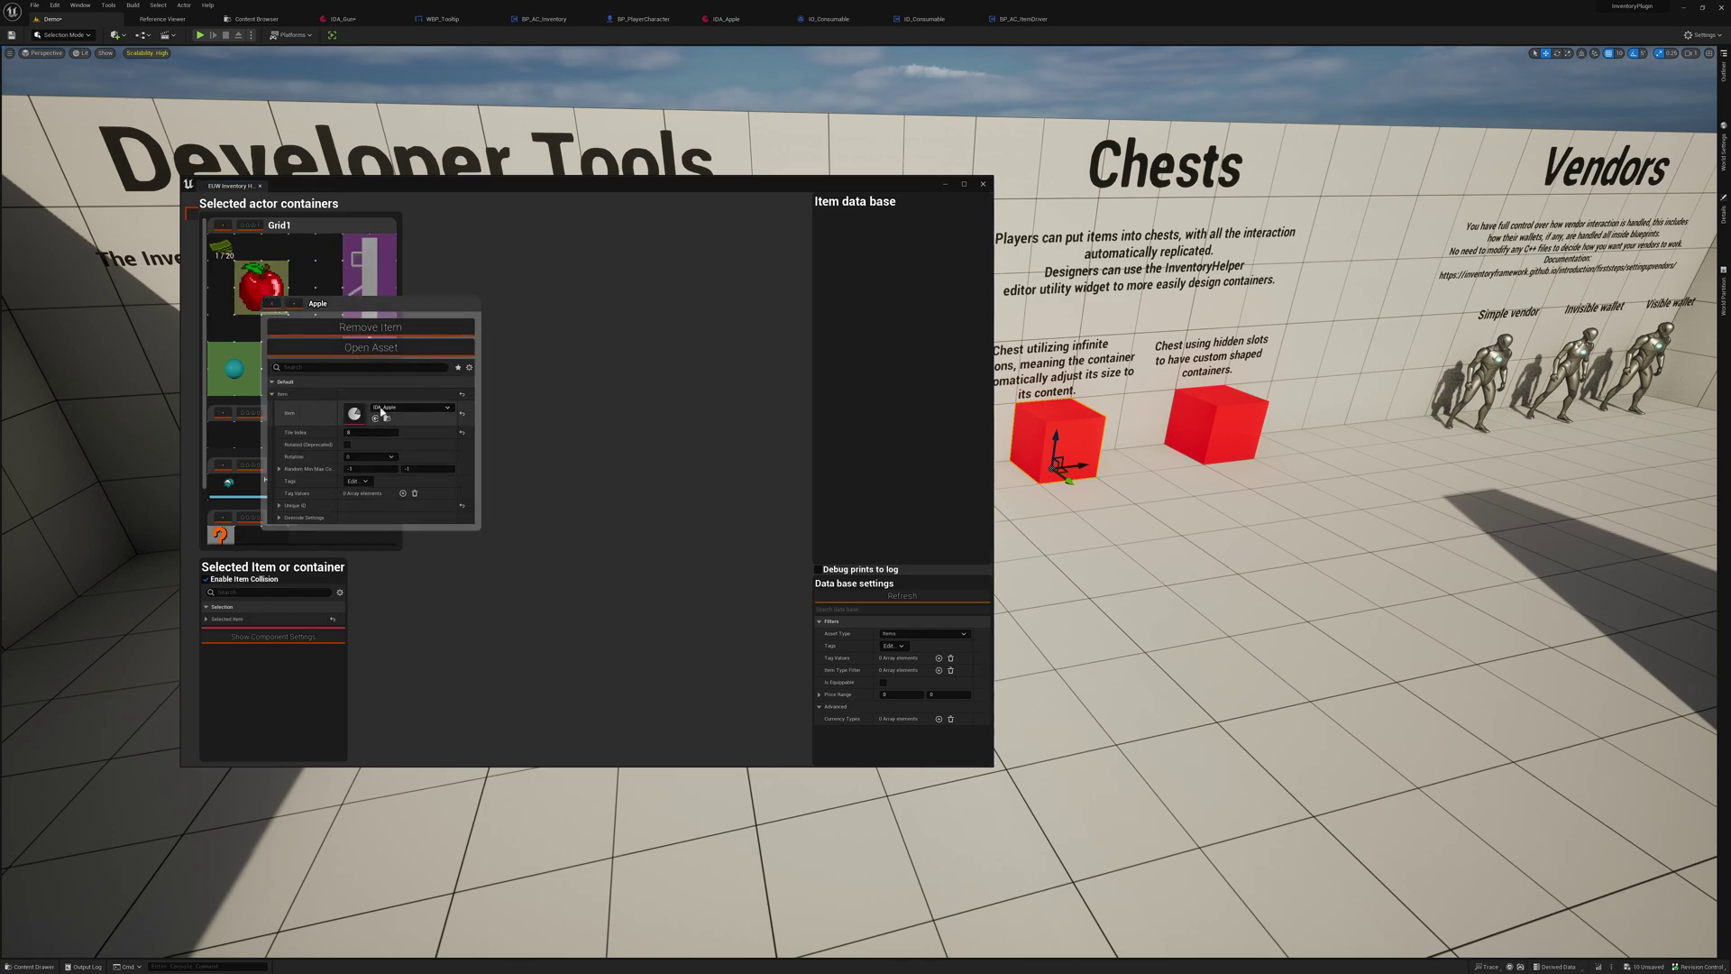
click(410, 406)
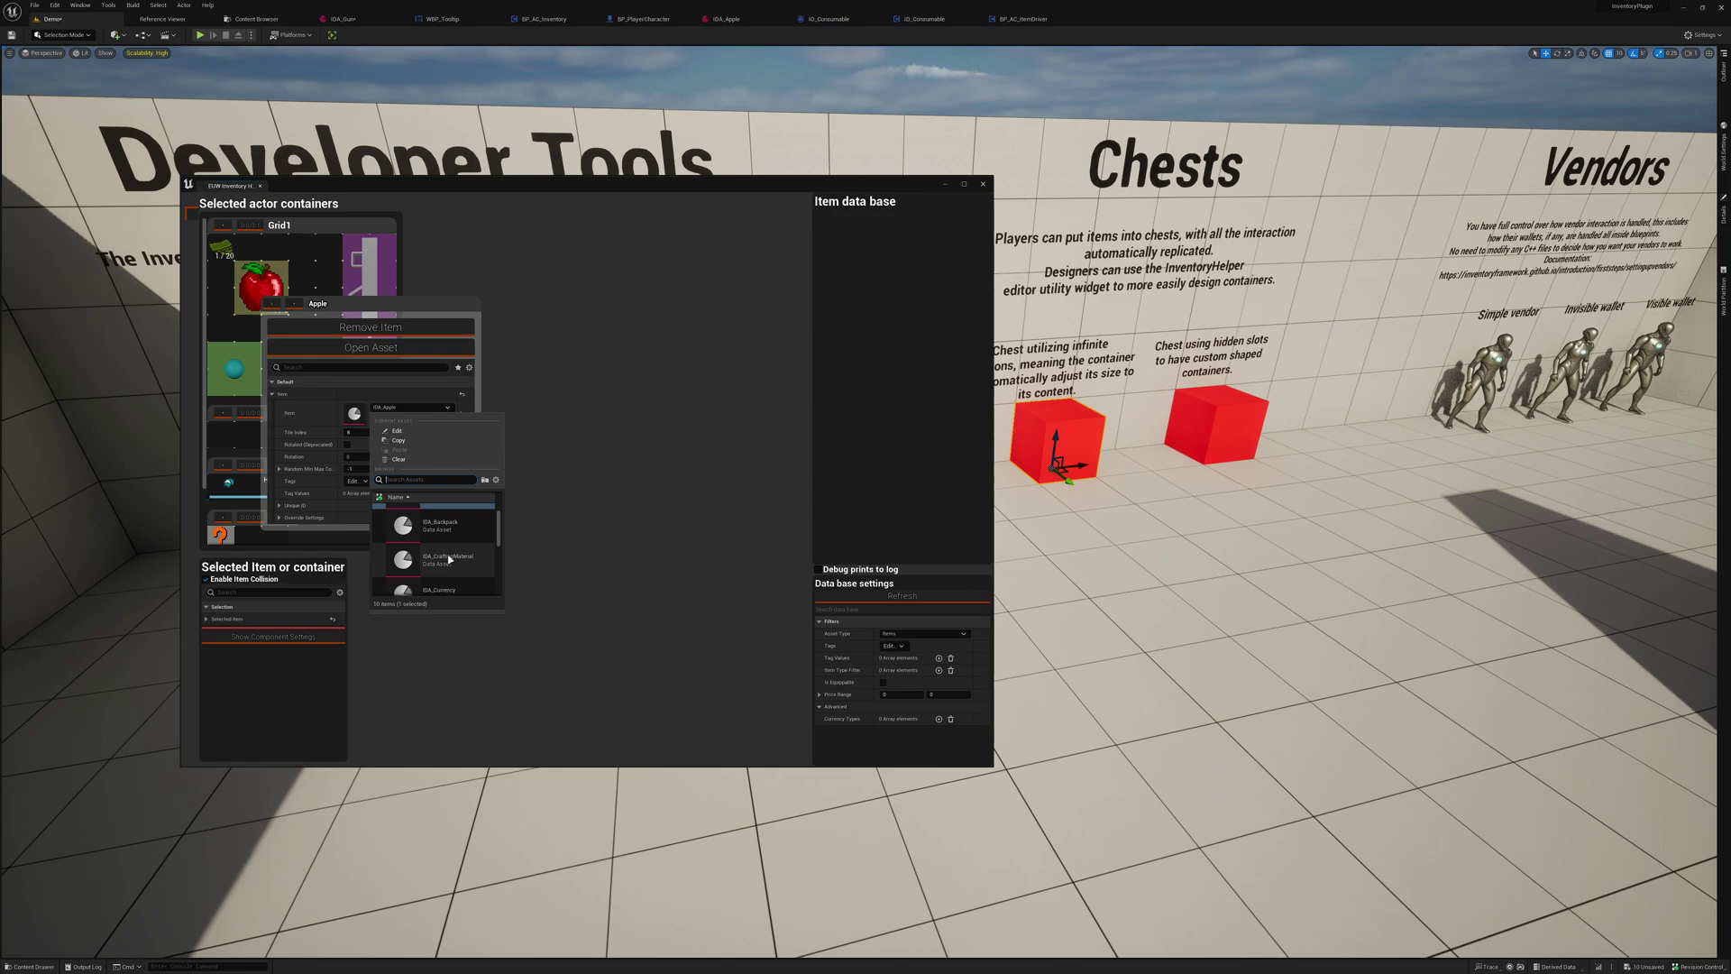
click(453, 584)
click(422, 407)
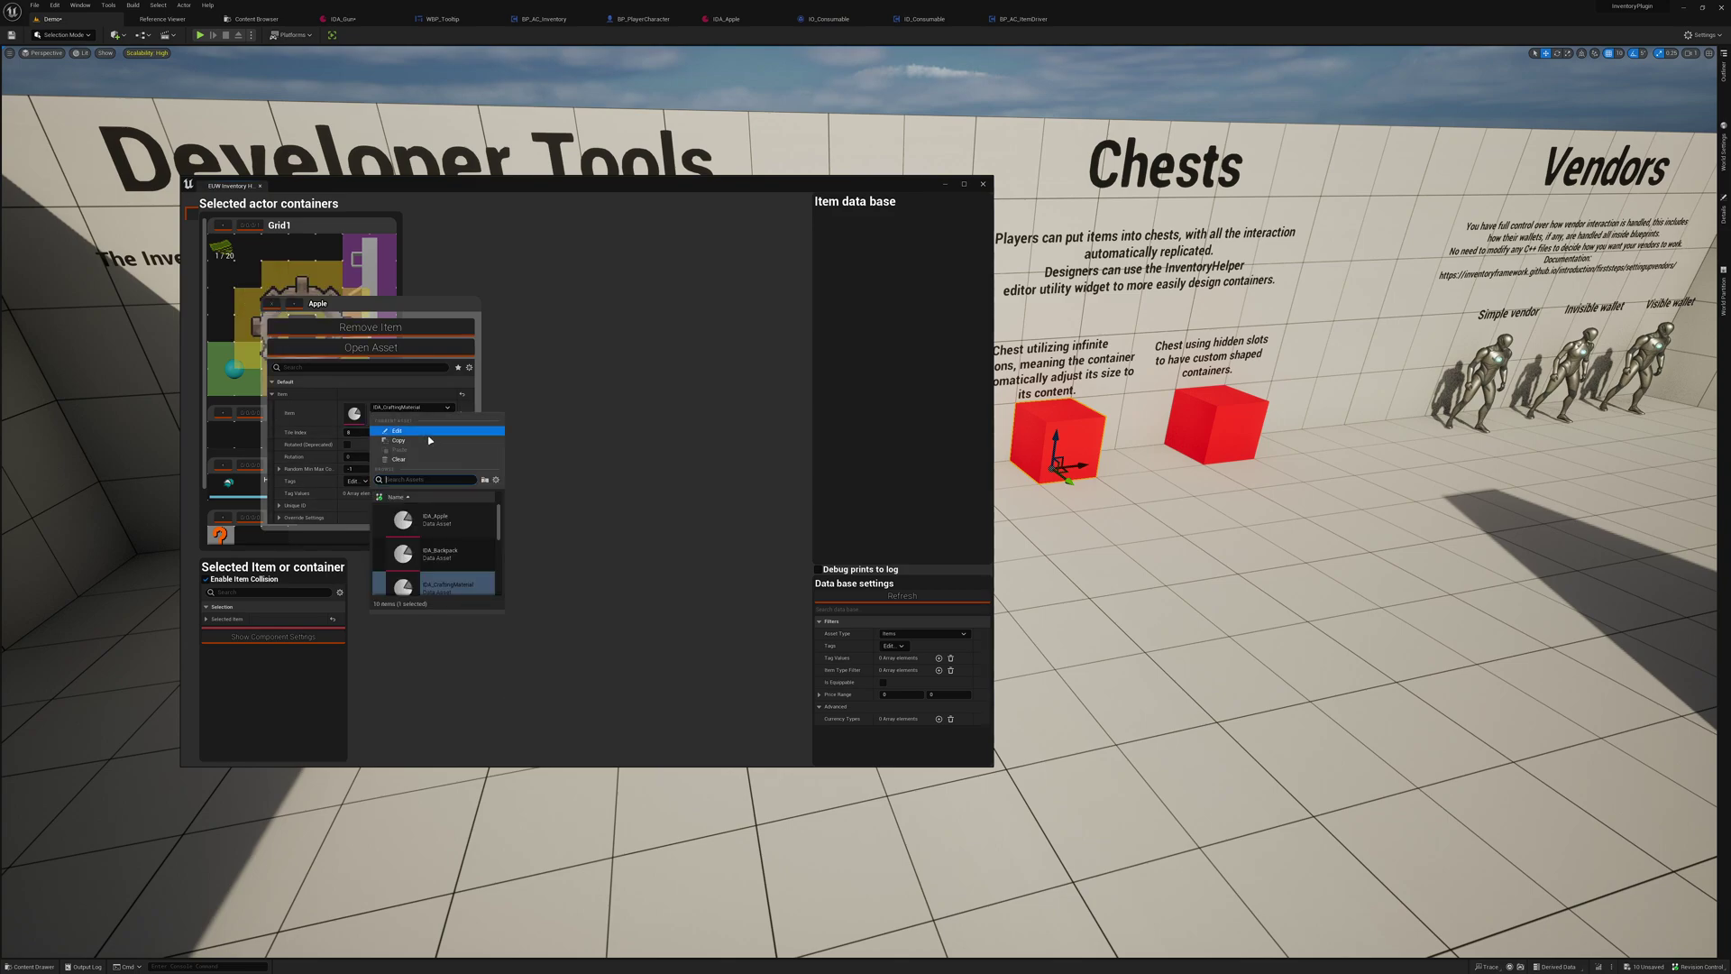
click(439, 518)
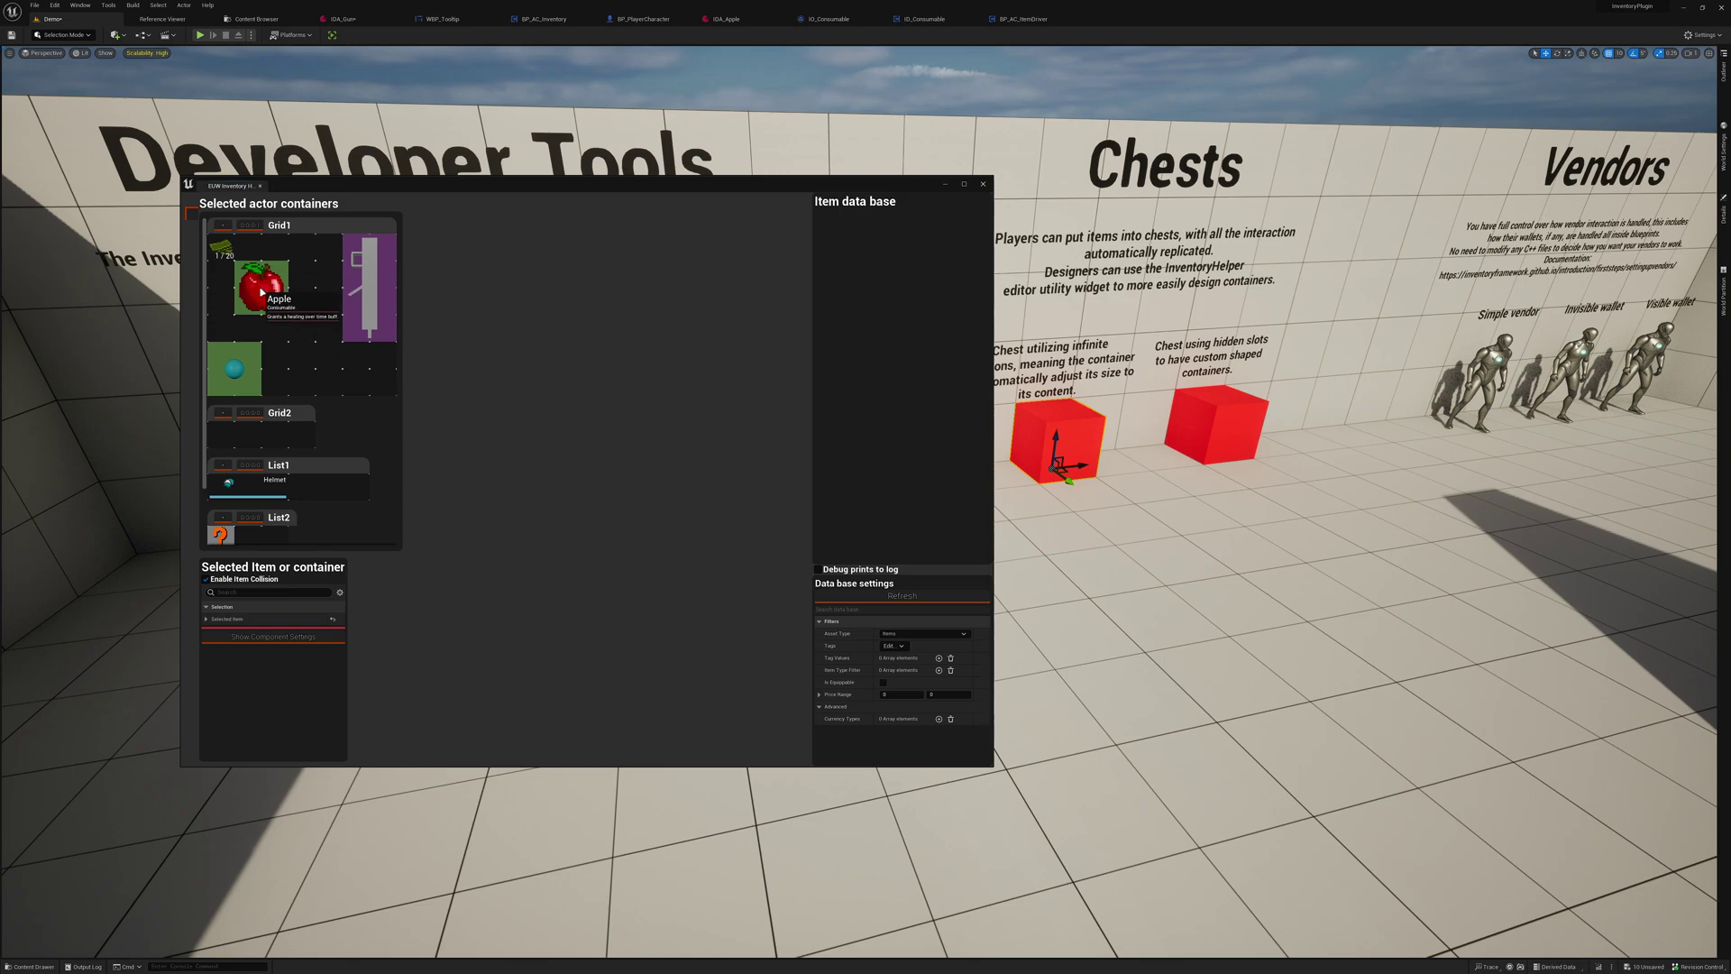
Move the apple out of Grid1 into the void, load the item database and browse its gameplay tag filter
drag(497, 276, 494, 283)
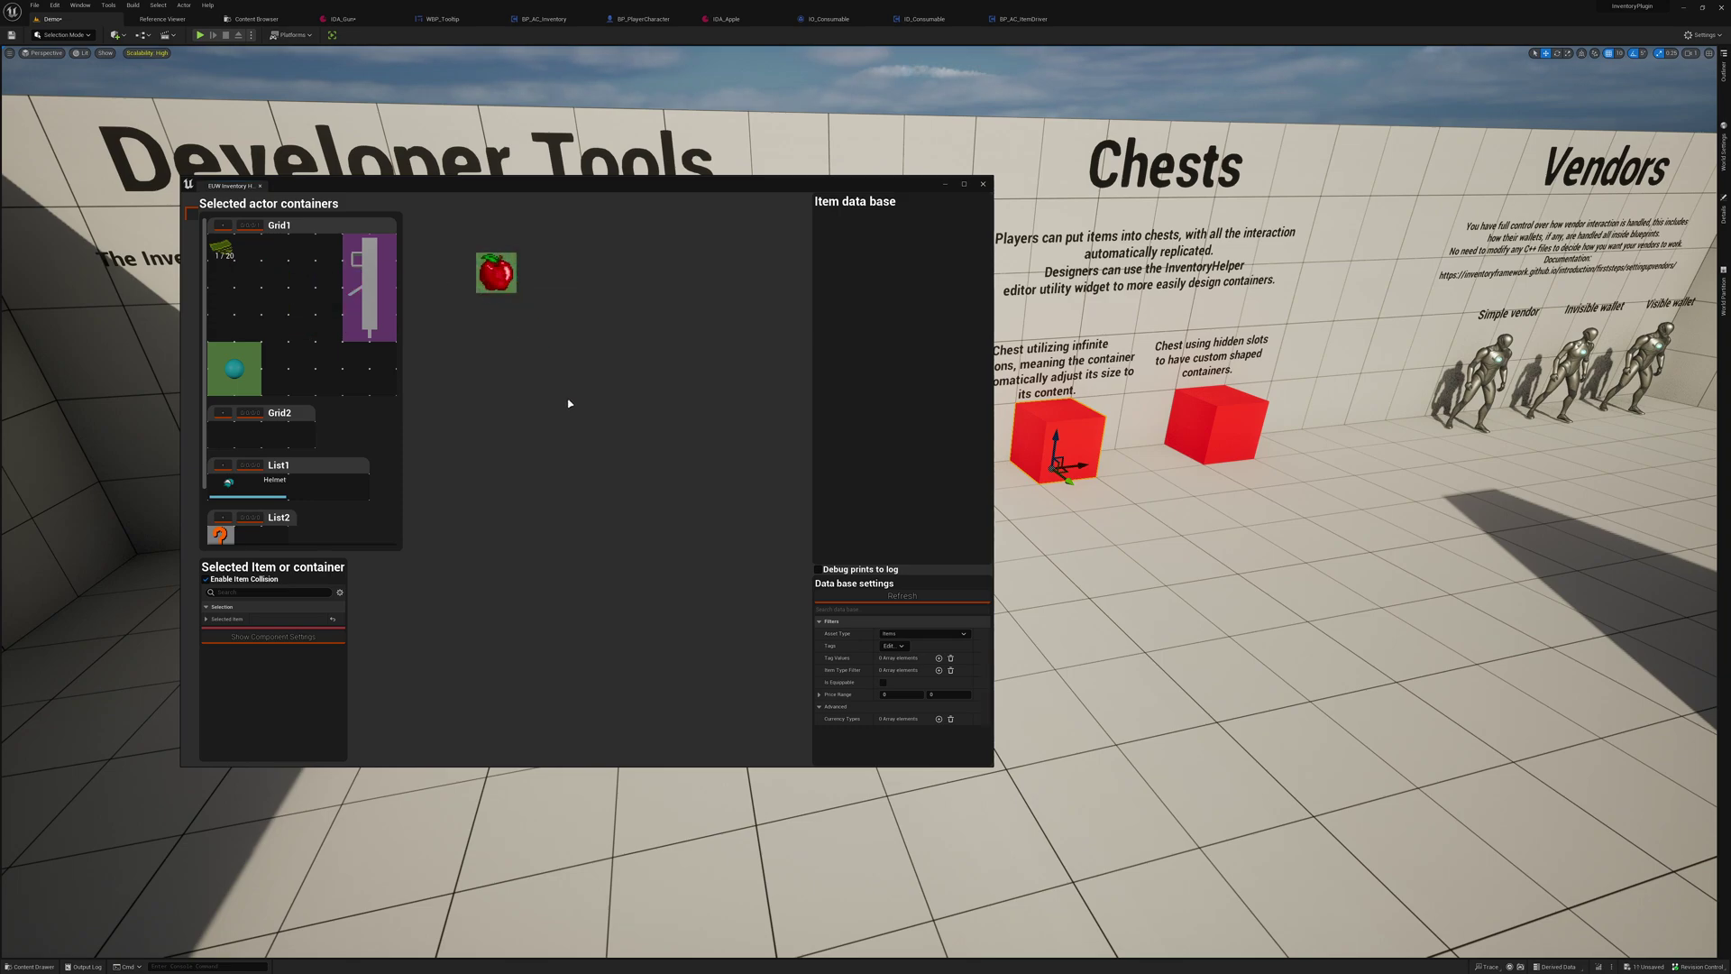
click(918, 593)
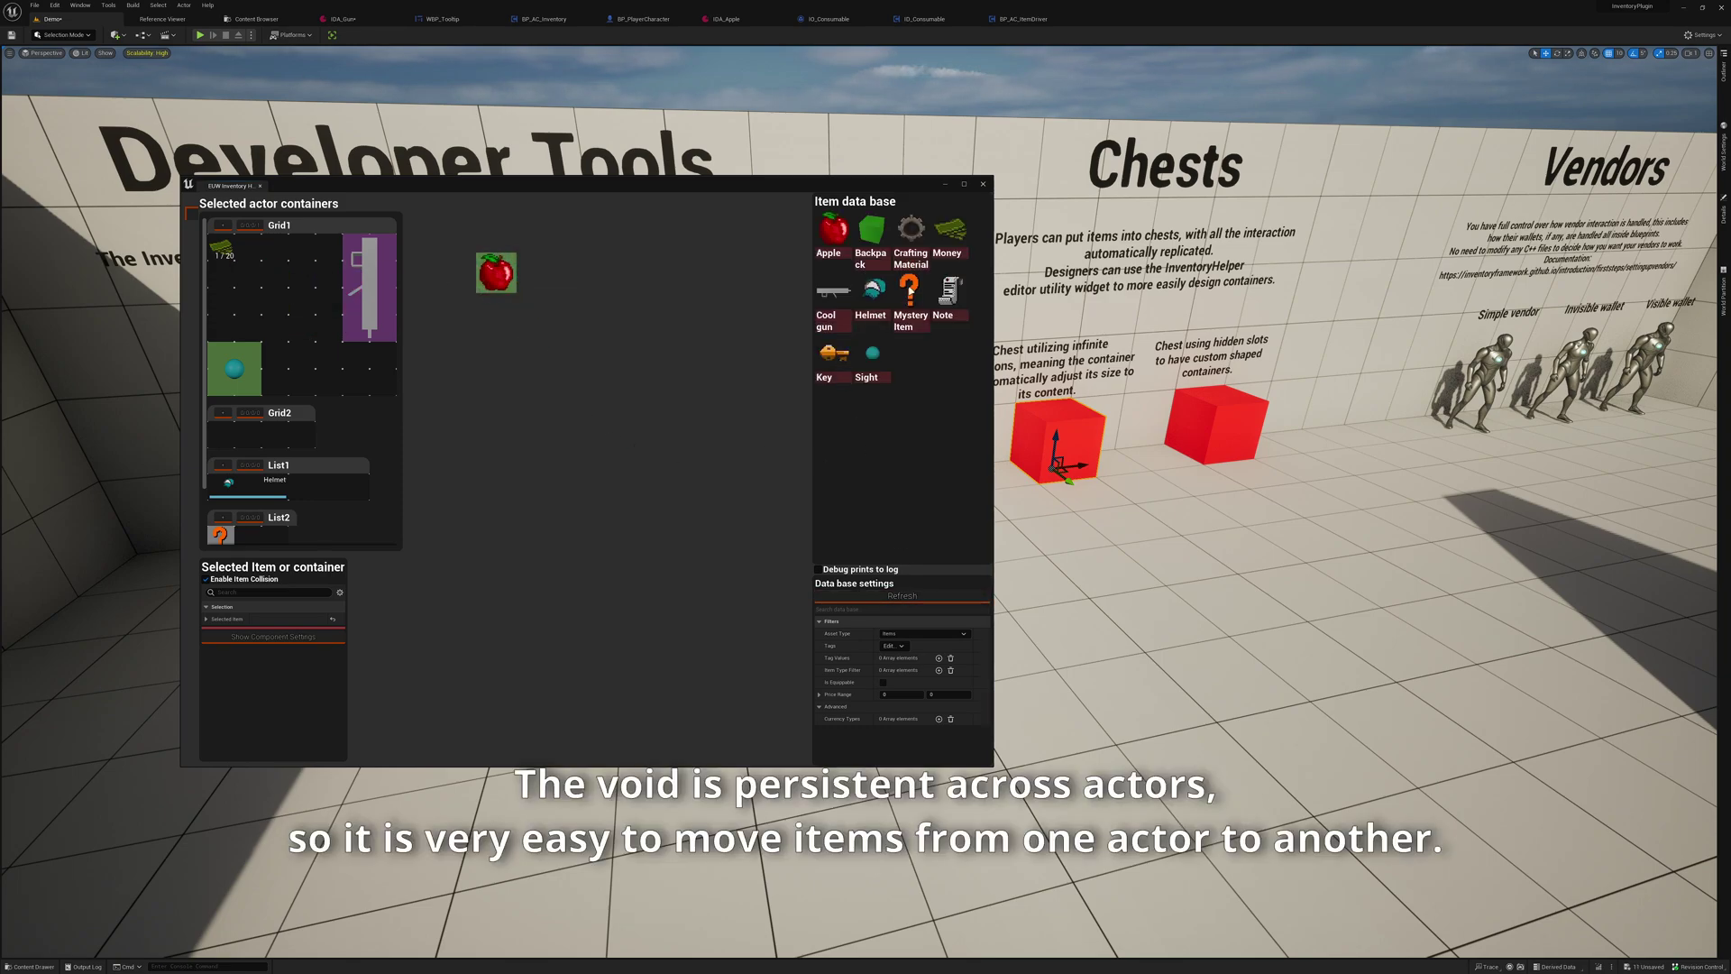
click(902, 647)
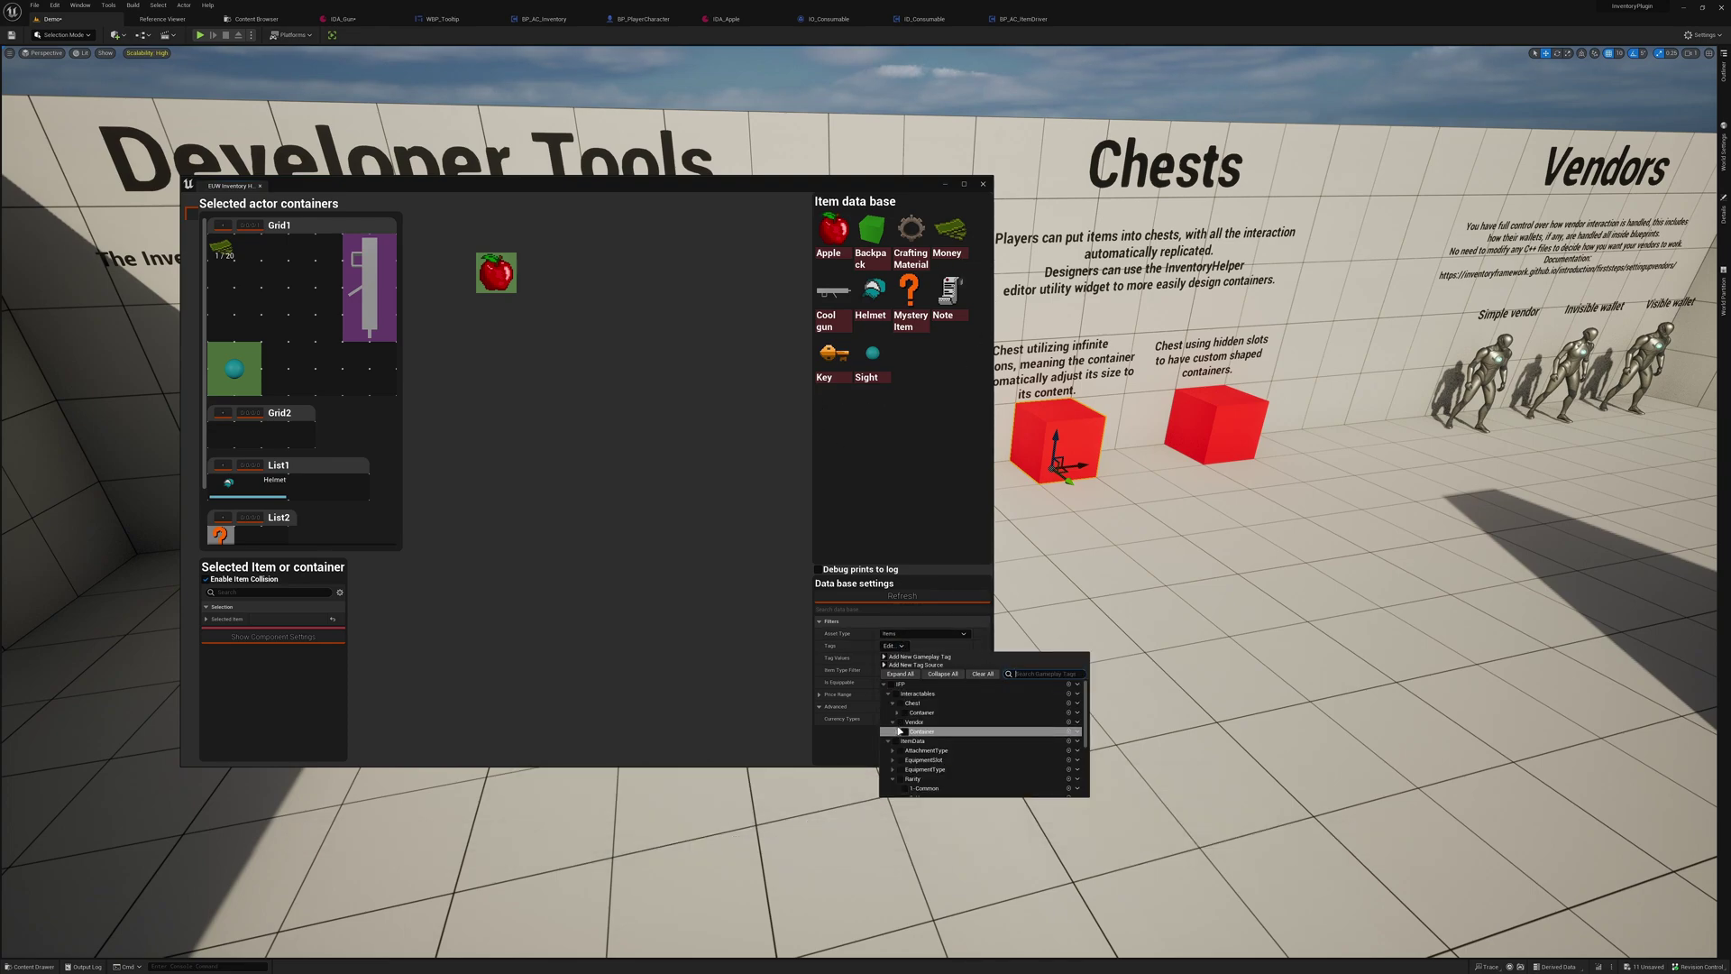
click(898, 676)
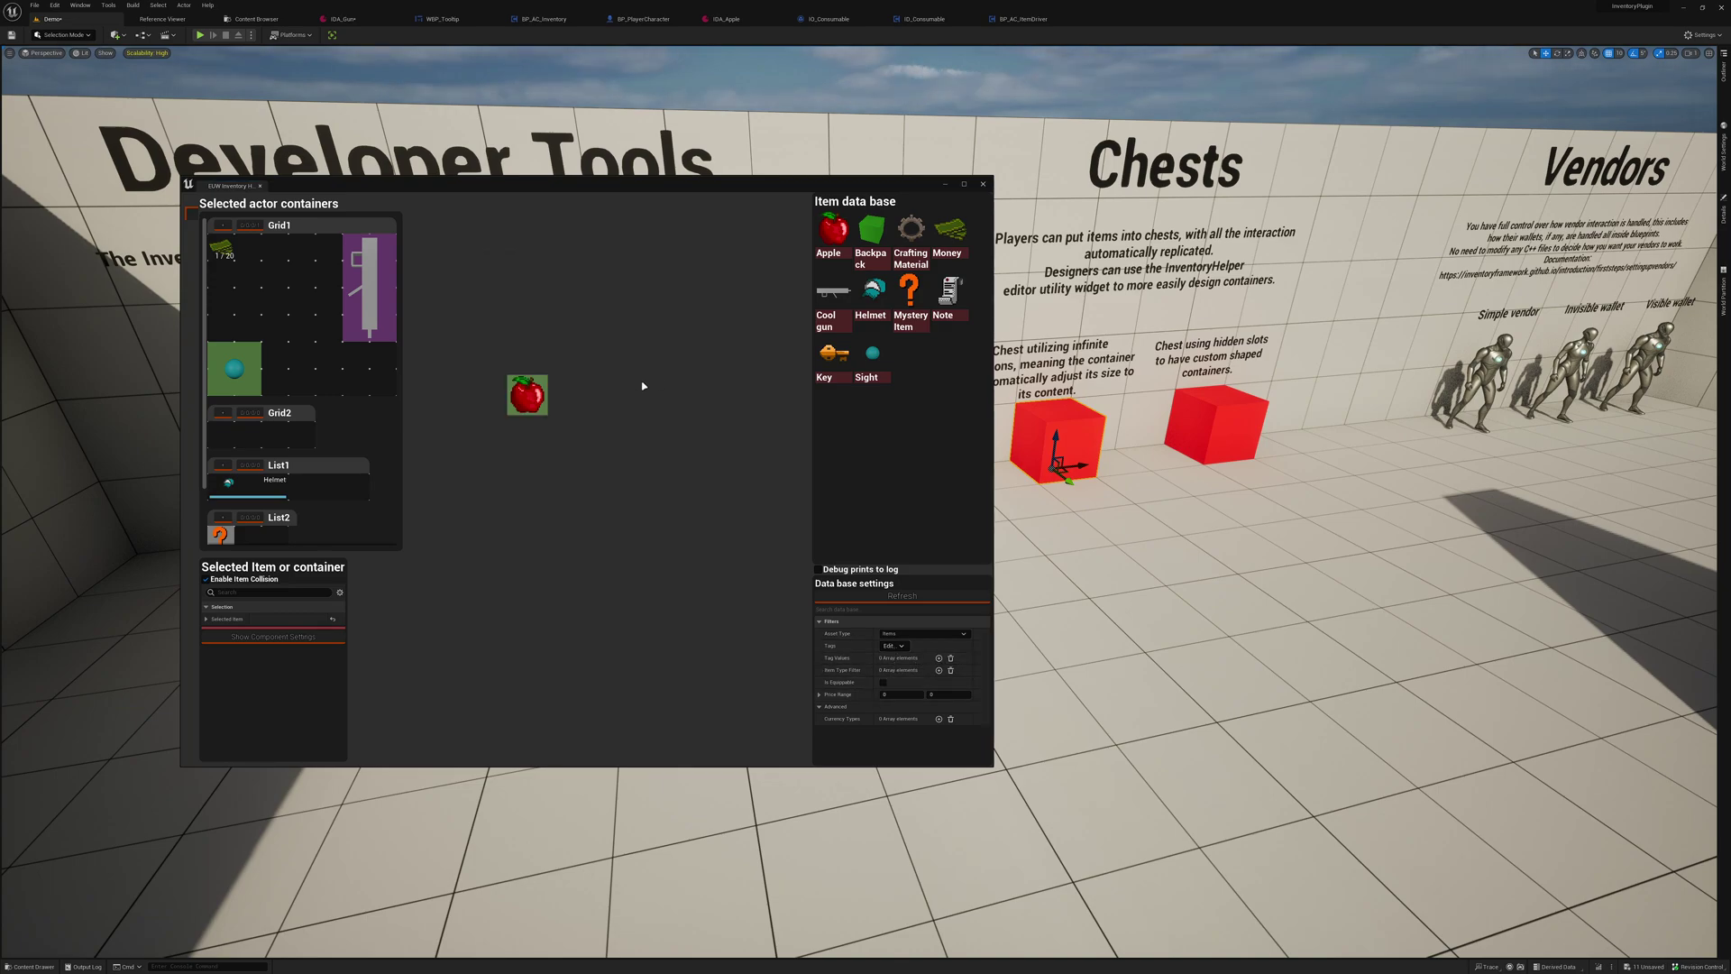
Examine the container settings and stored items of the chest's Inventory component in its details
click(1725, 221)
click(1061, 101)
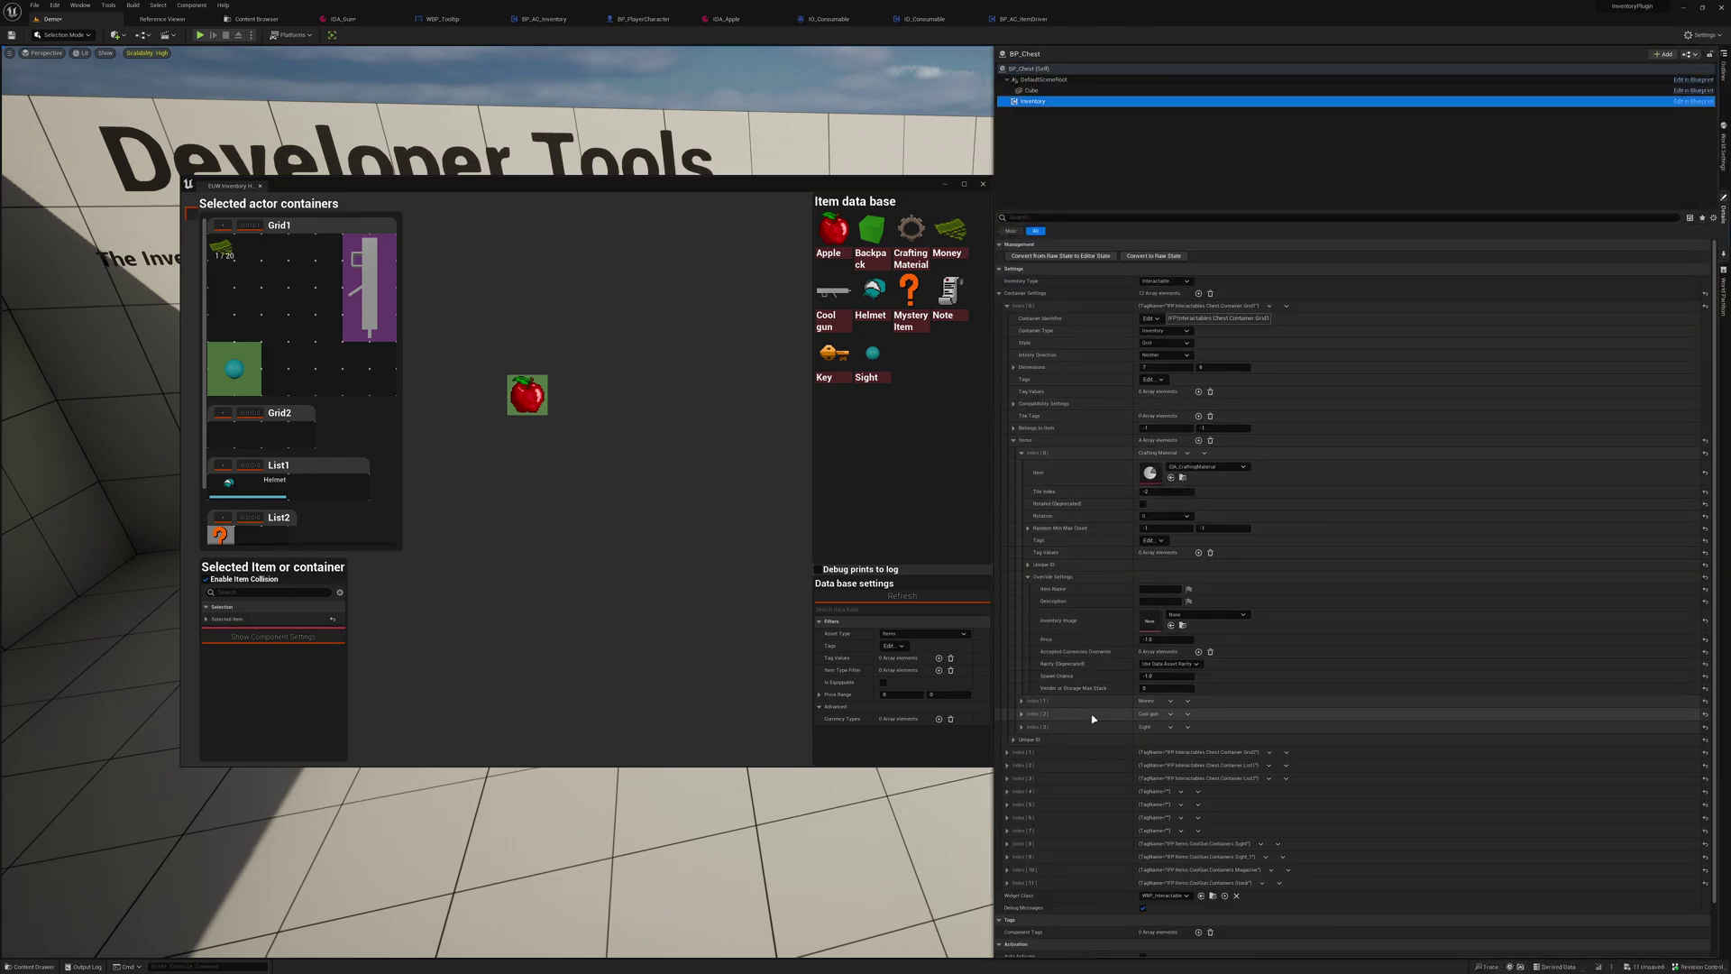
Run the EUW_ItemEditor widget, open the Cool gun in it and view its Icon and Shape tools
right_click(688, 635)
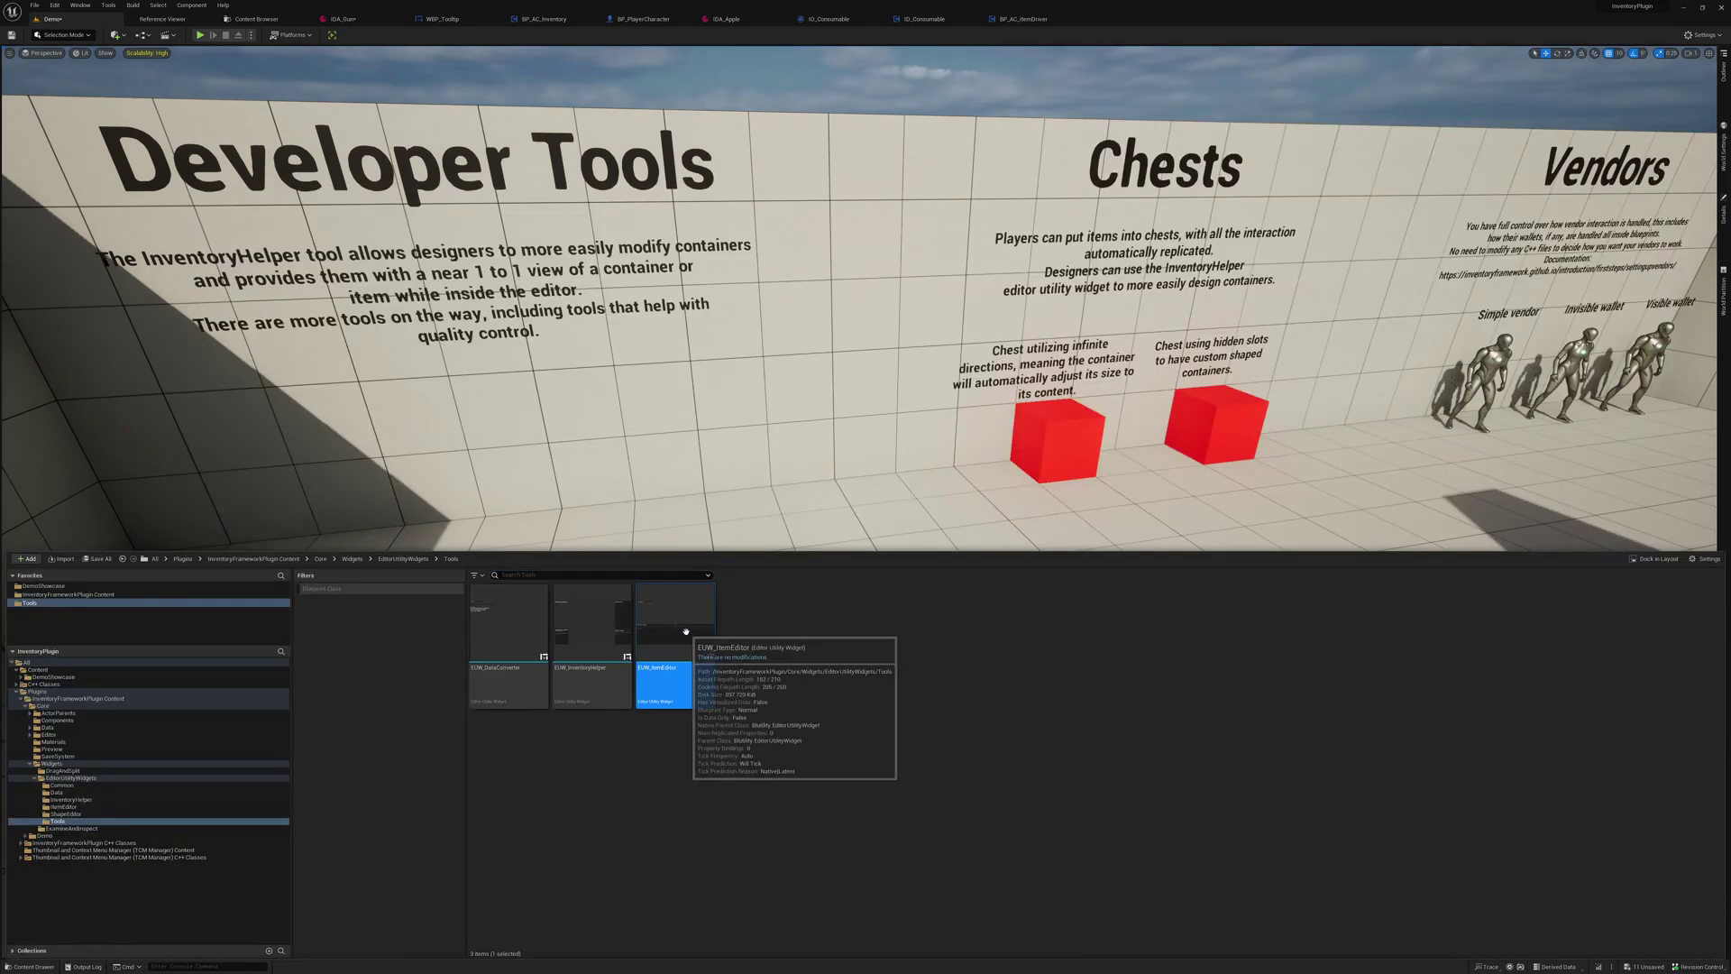
click(740, 651)
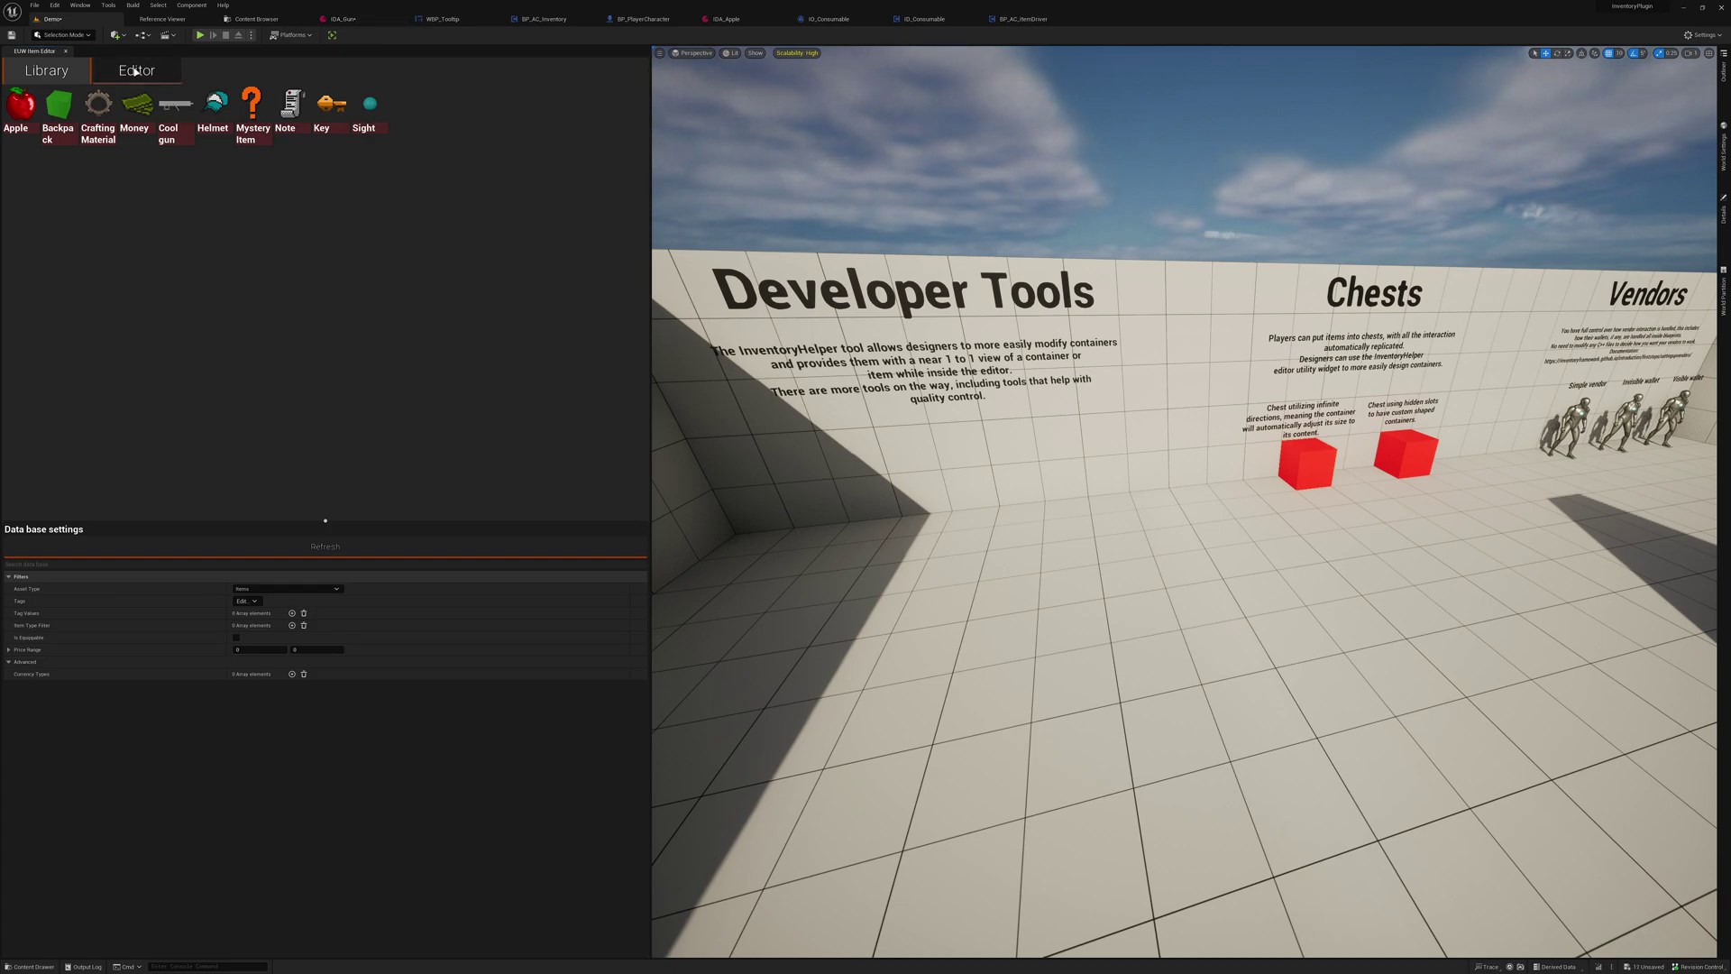
click(174, 106)
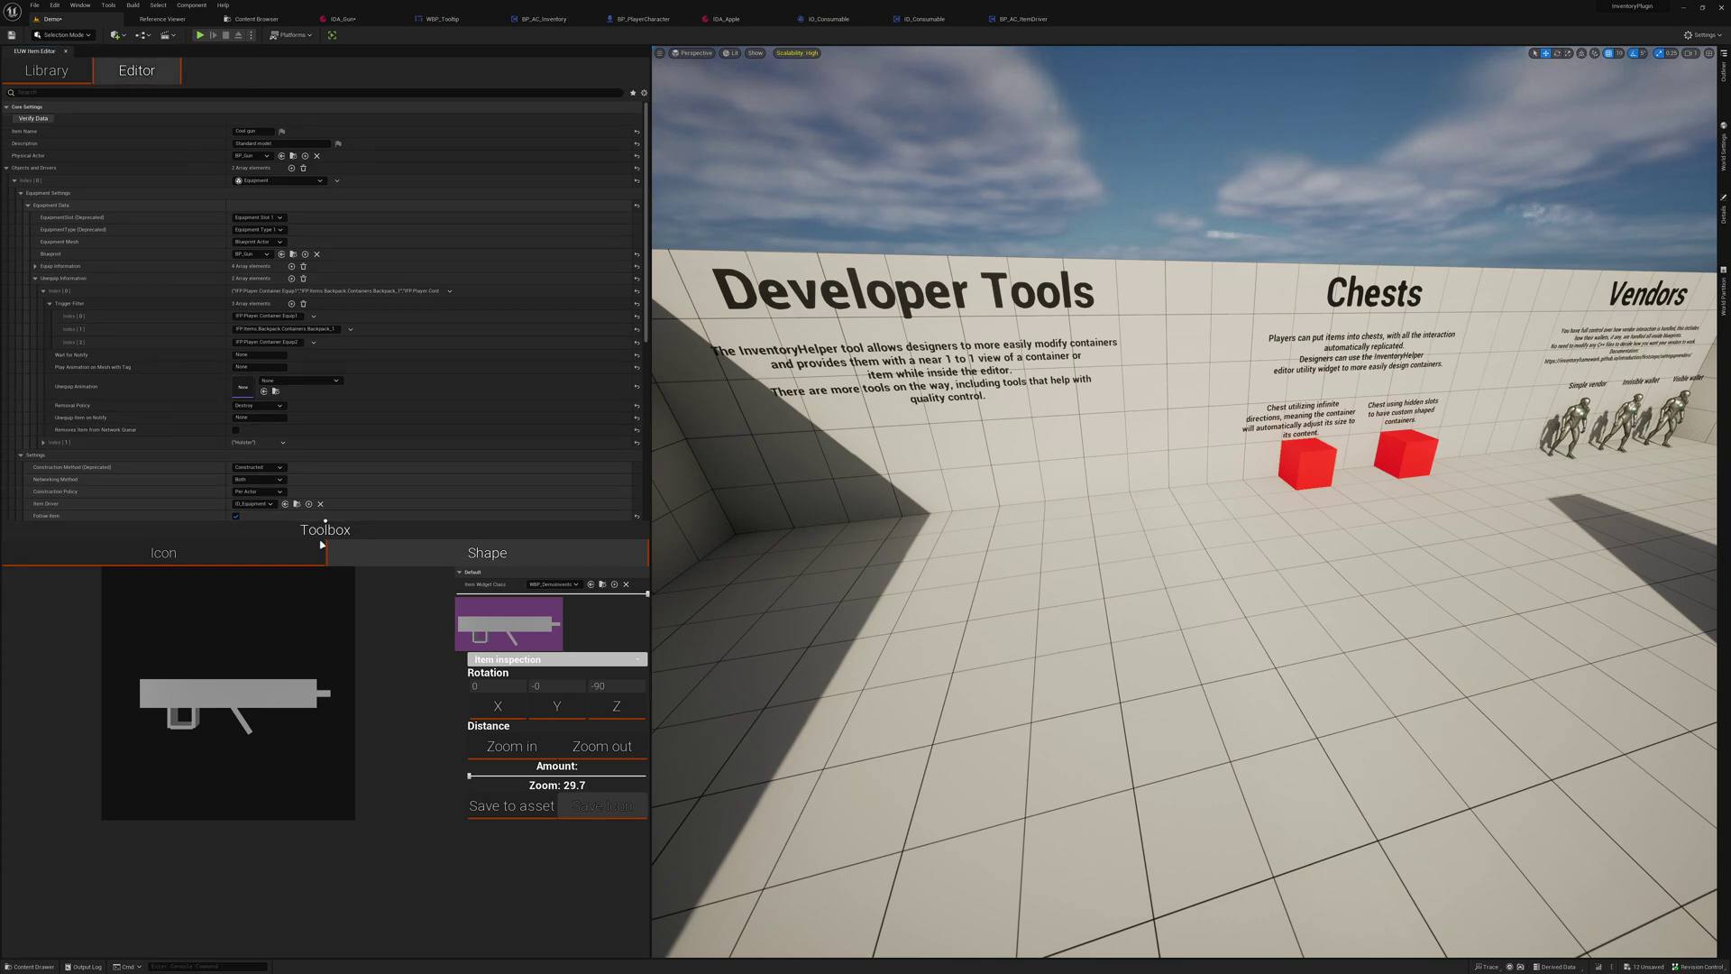
click(398, 554)
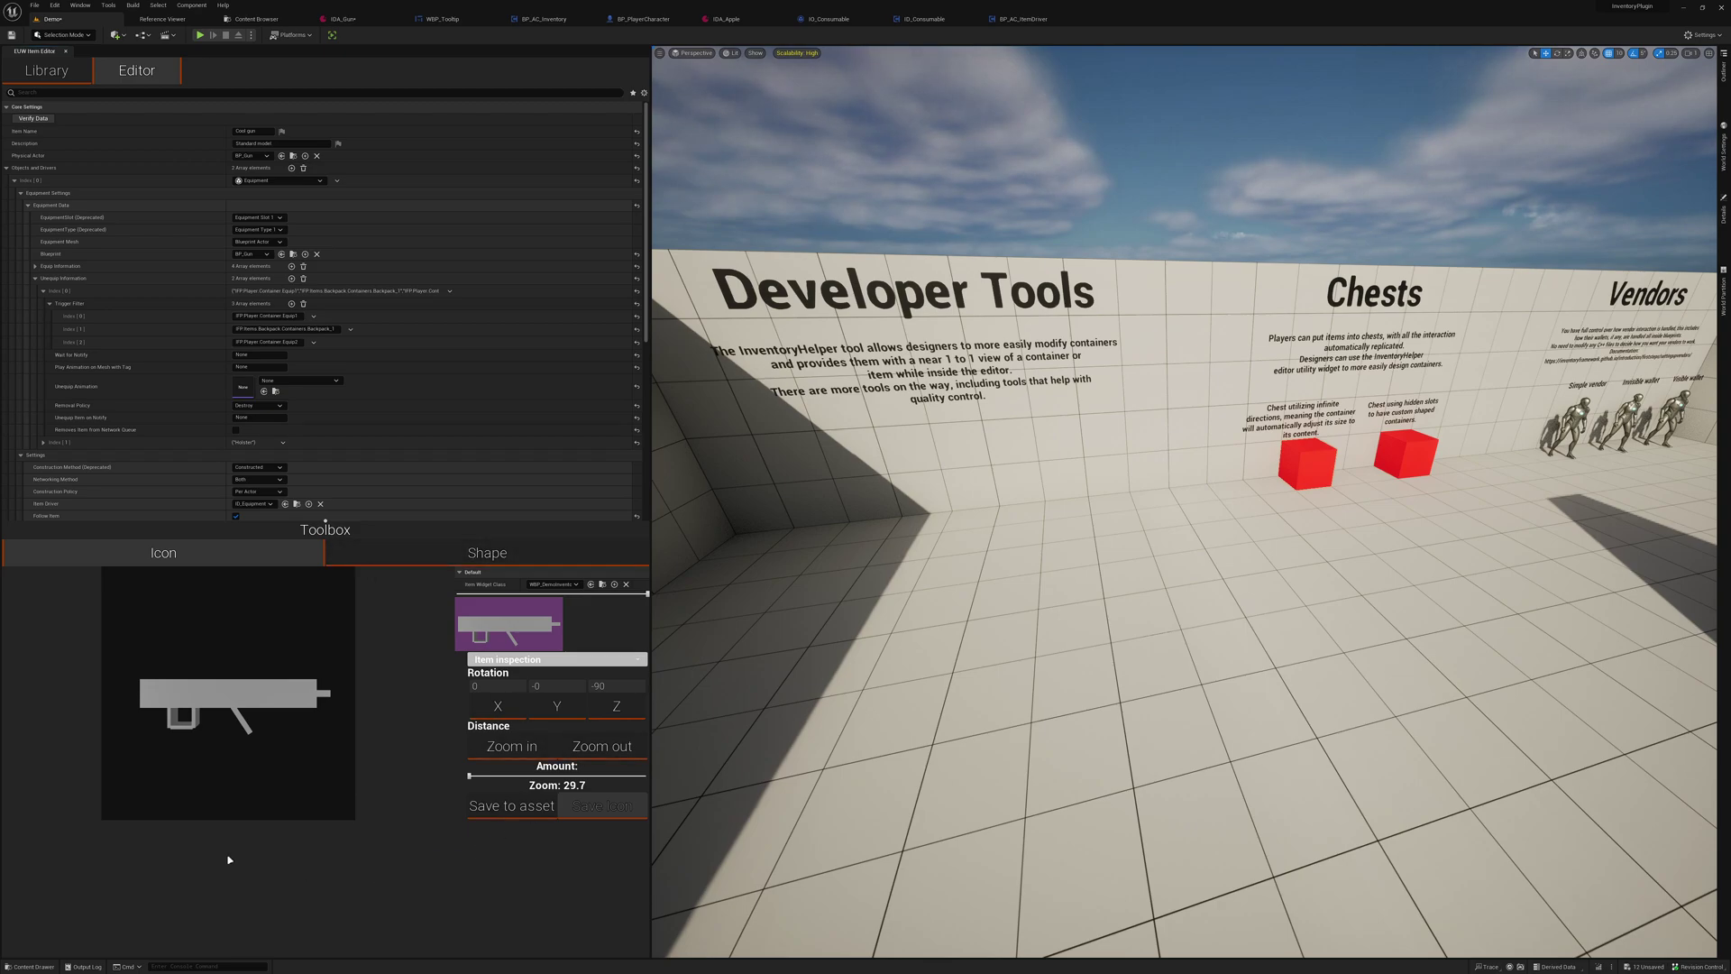
click(343, 561)
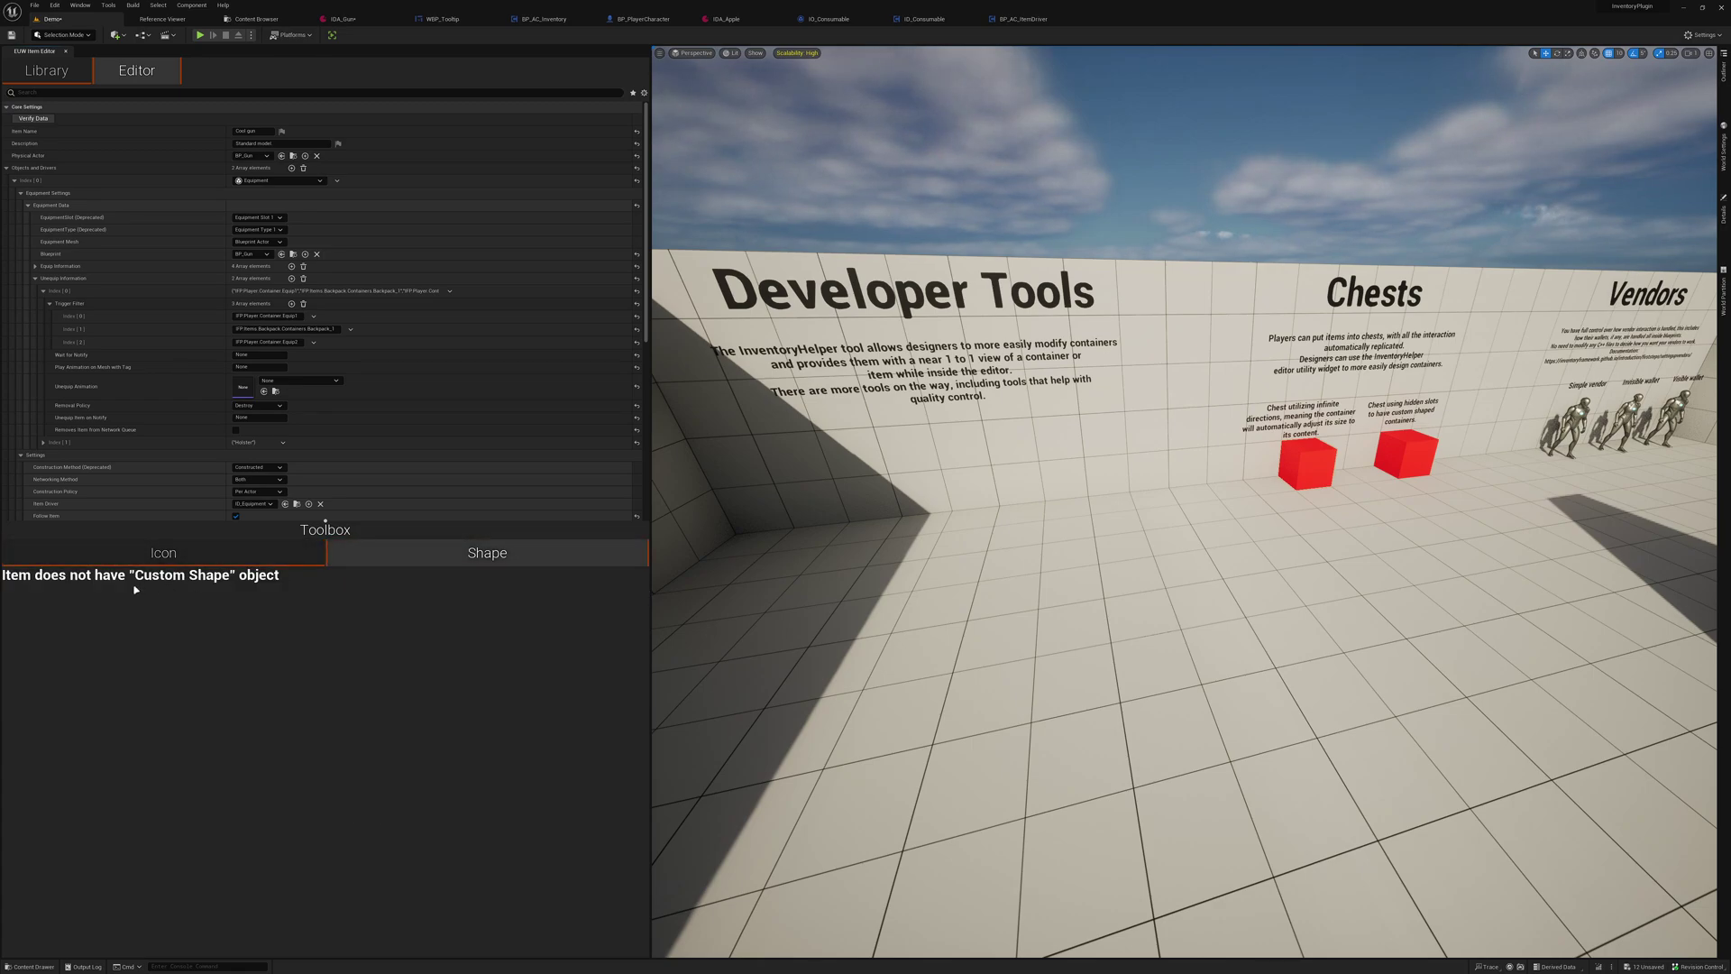
Open the Crafting Material in the item editor, enable its shape's centre tile and disable the tile directly above it
click(46, 71)
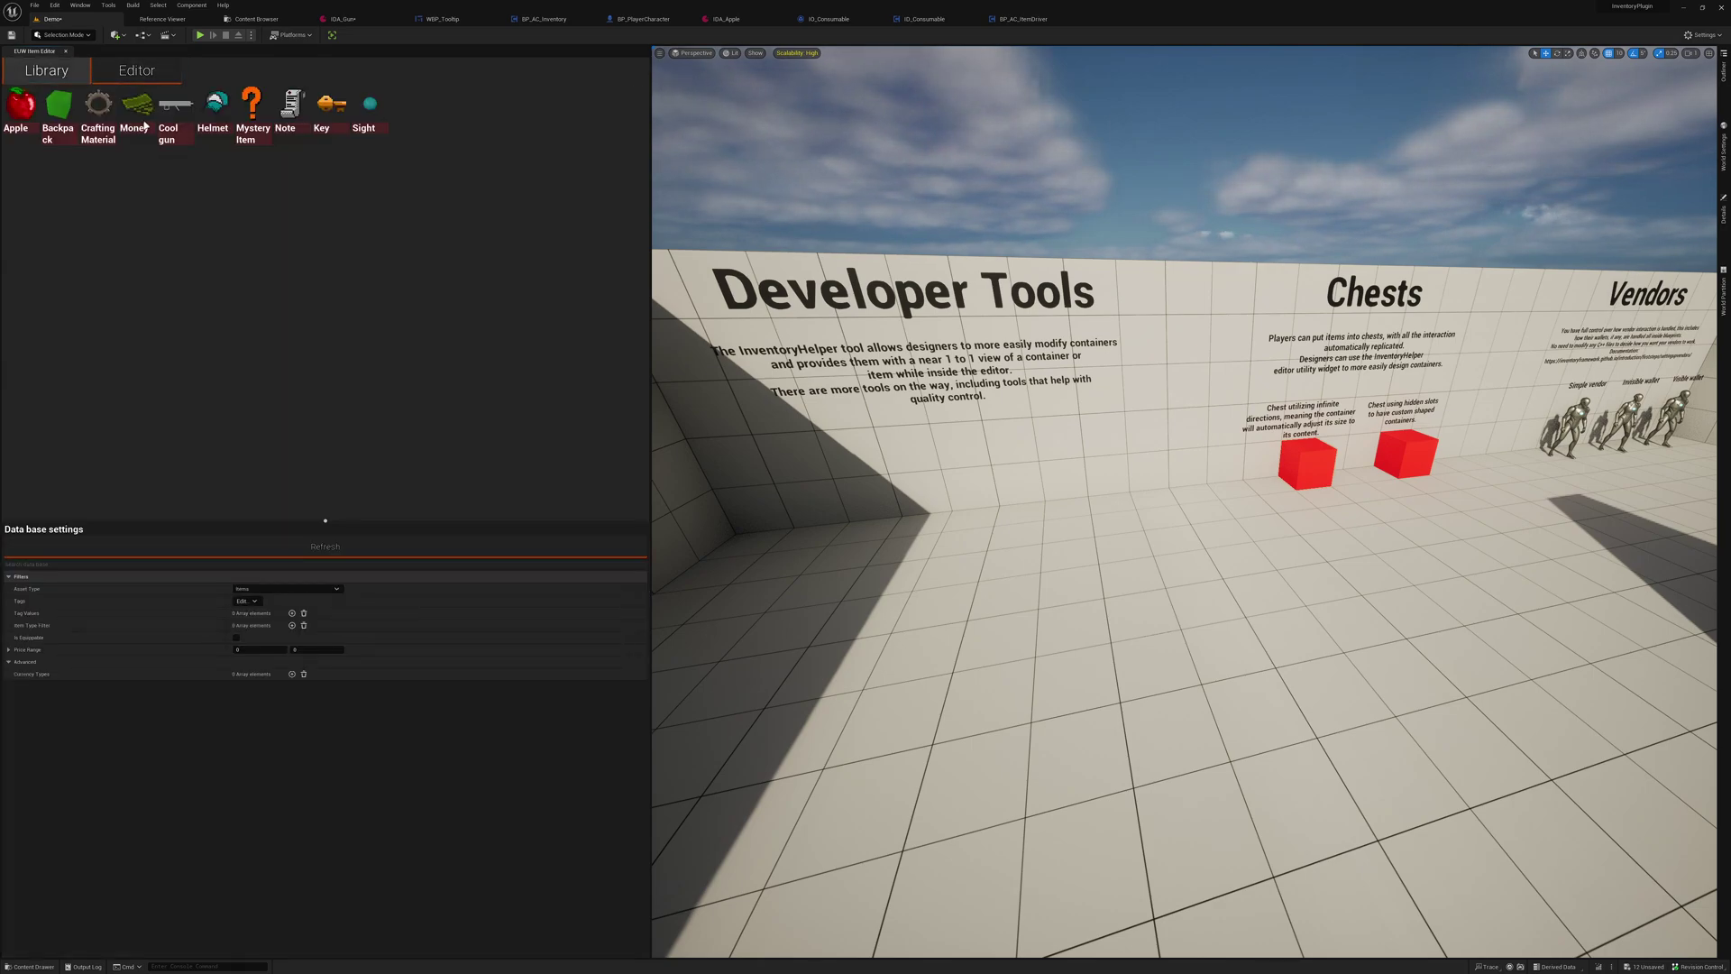
click(99, 105)
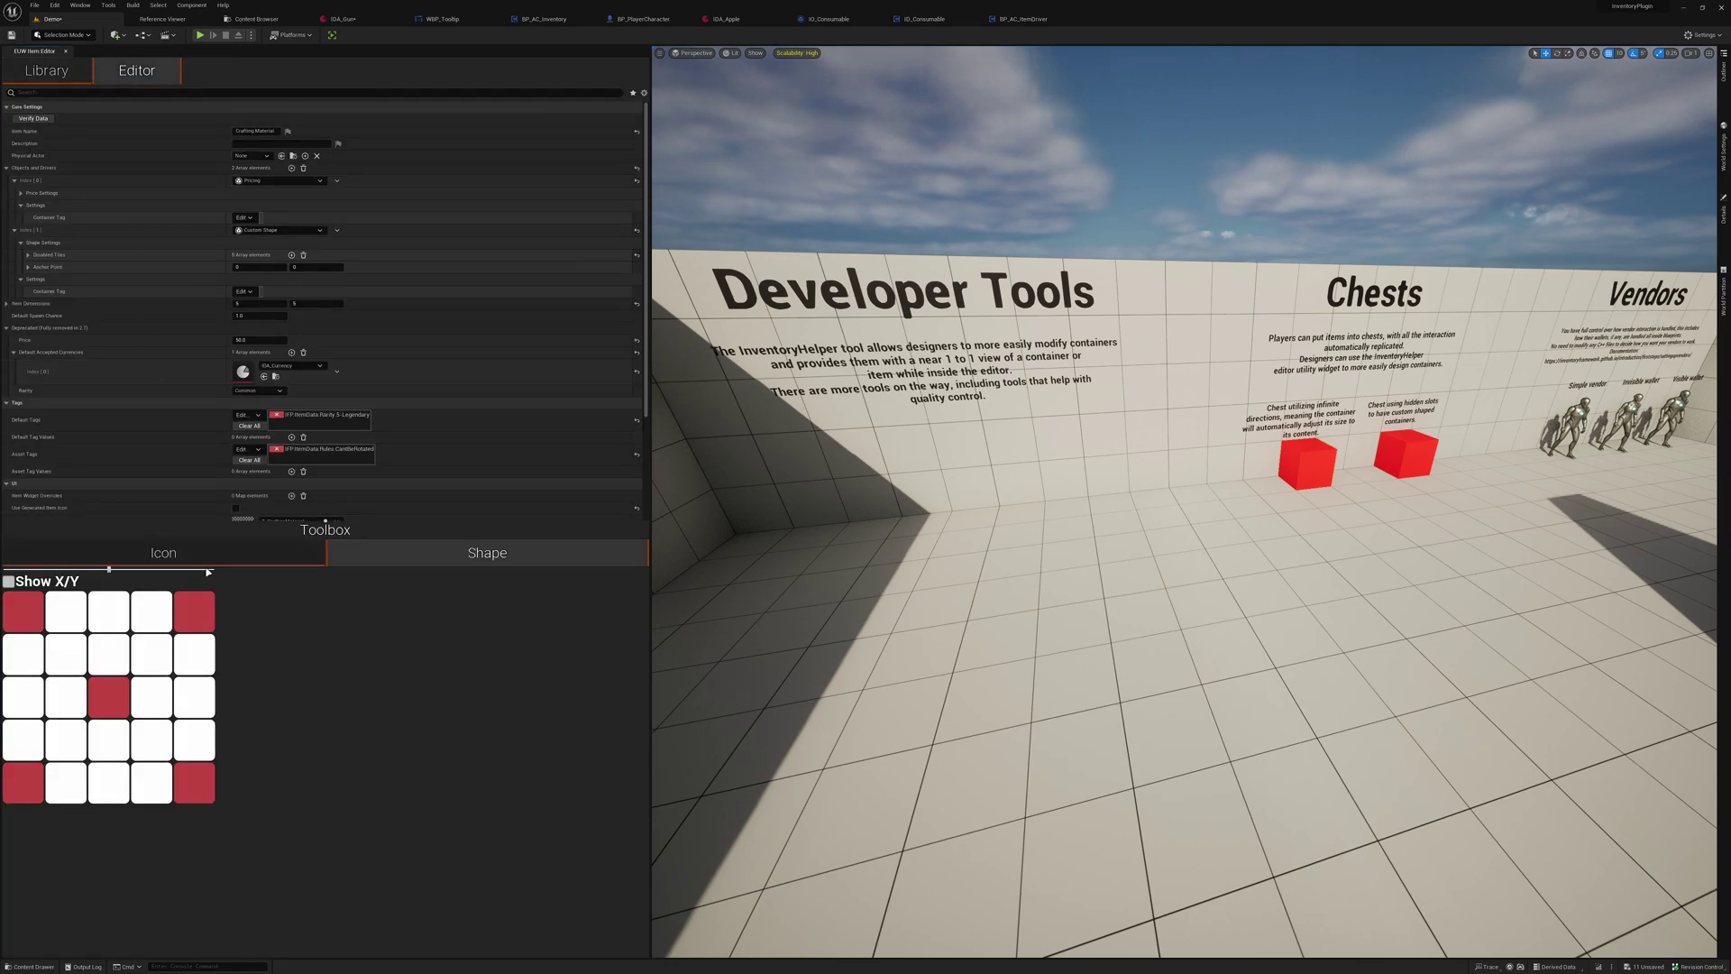
click(111, 702)
click(109, 654)
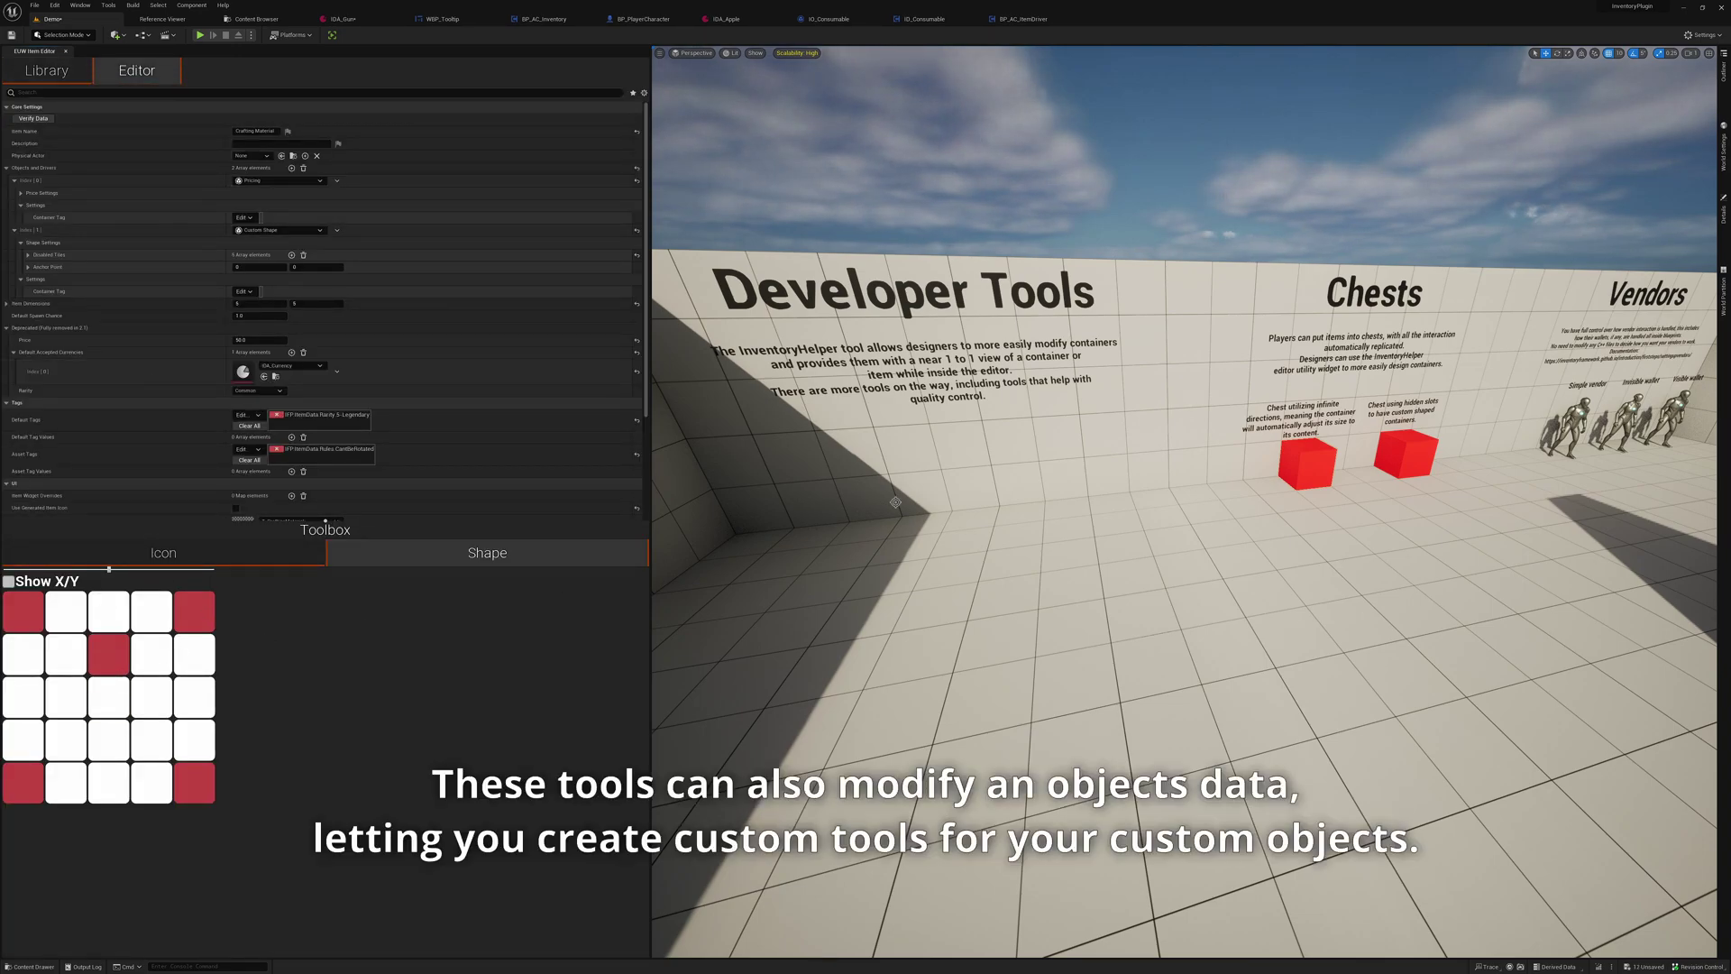
Run the game, check the crafting material's modified shape in the inventory and stop the simulation
key(alt+p)
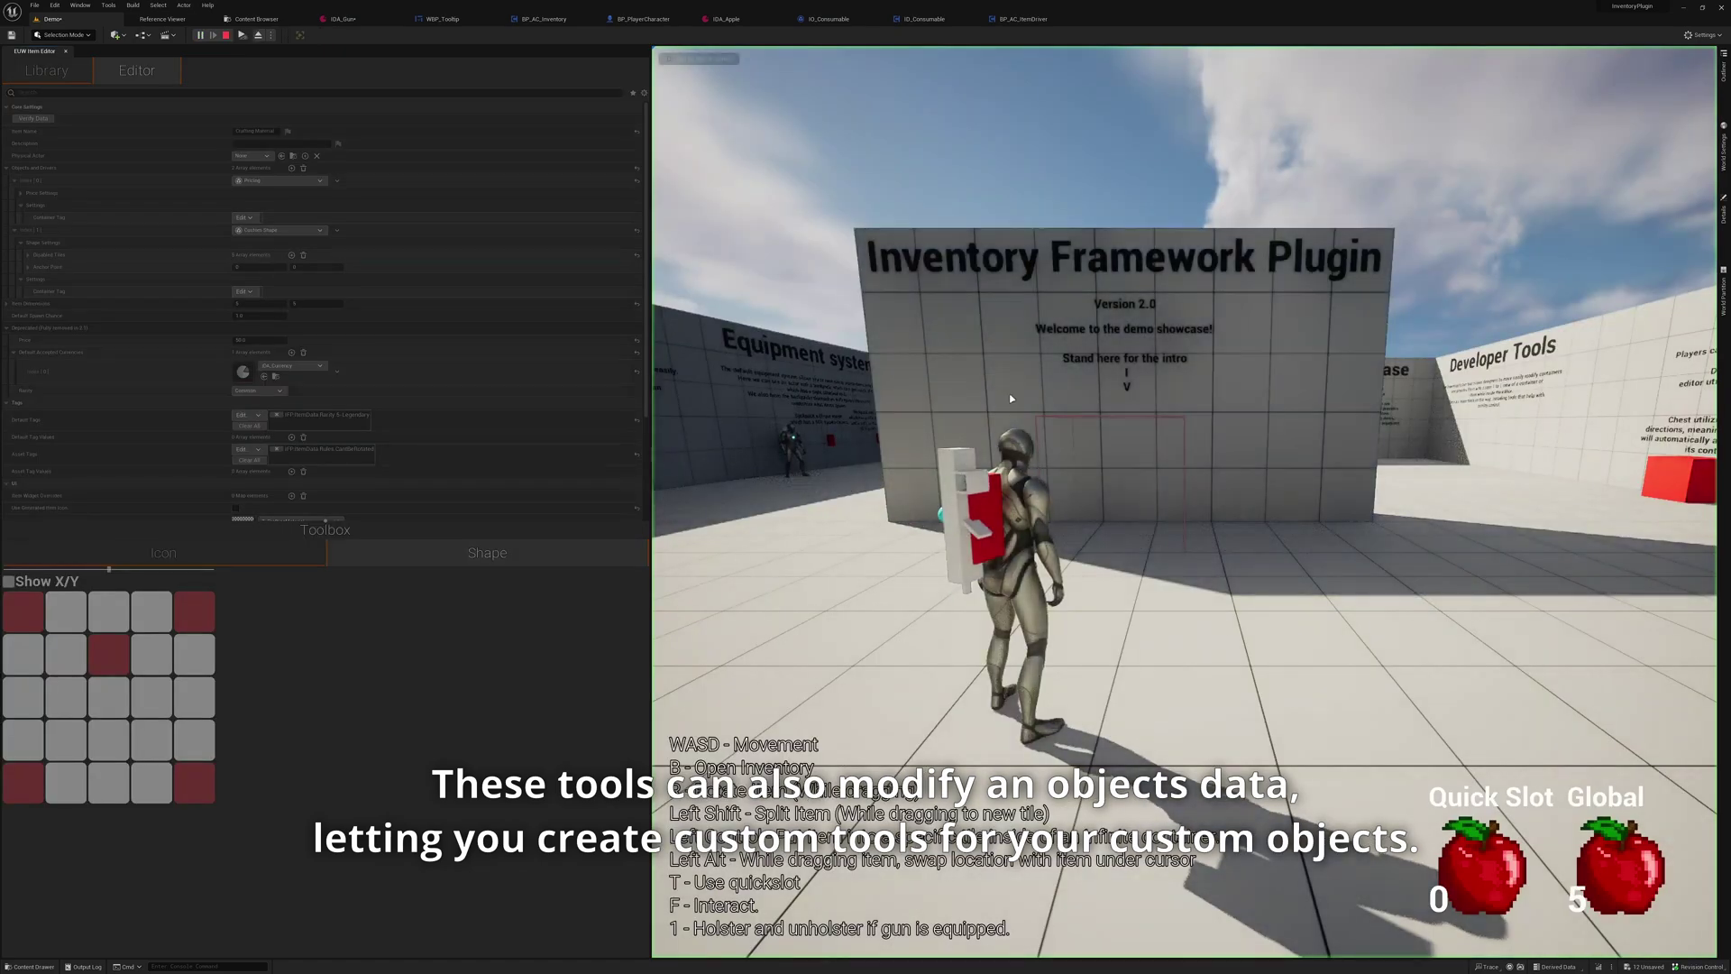
key(Tab)
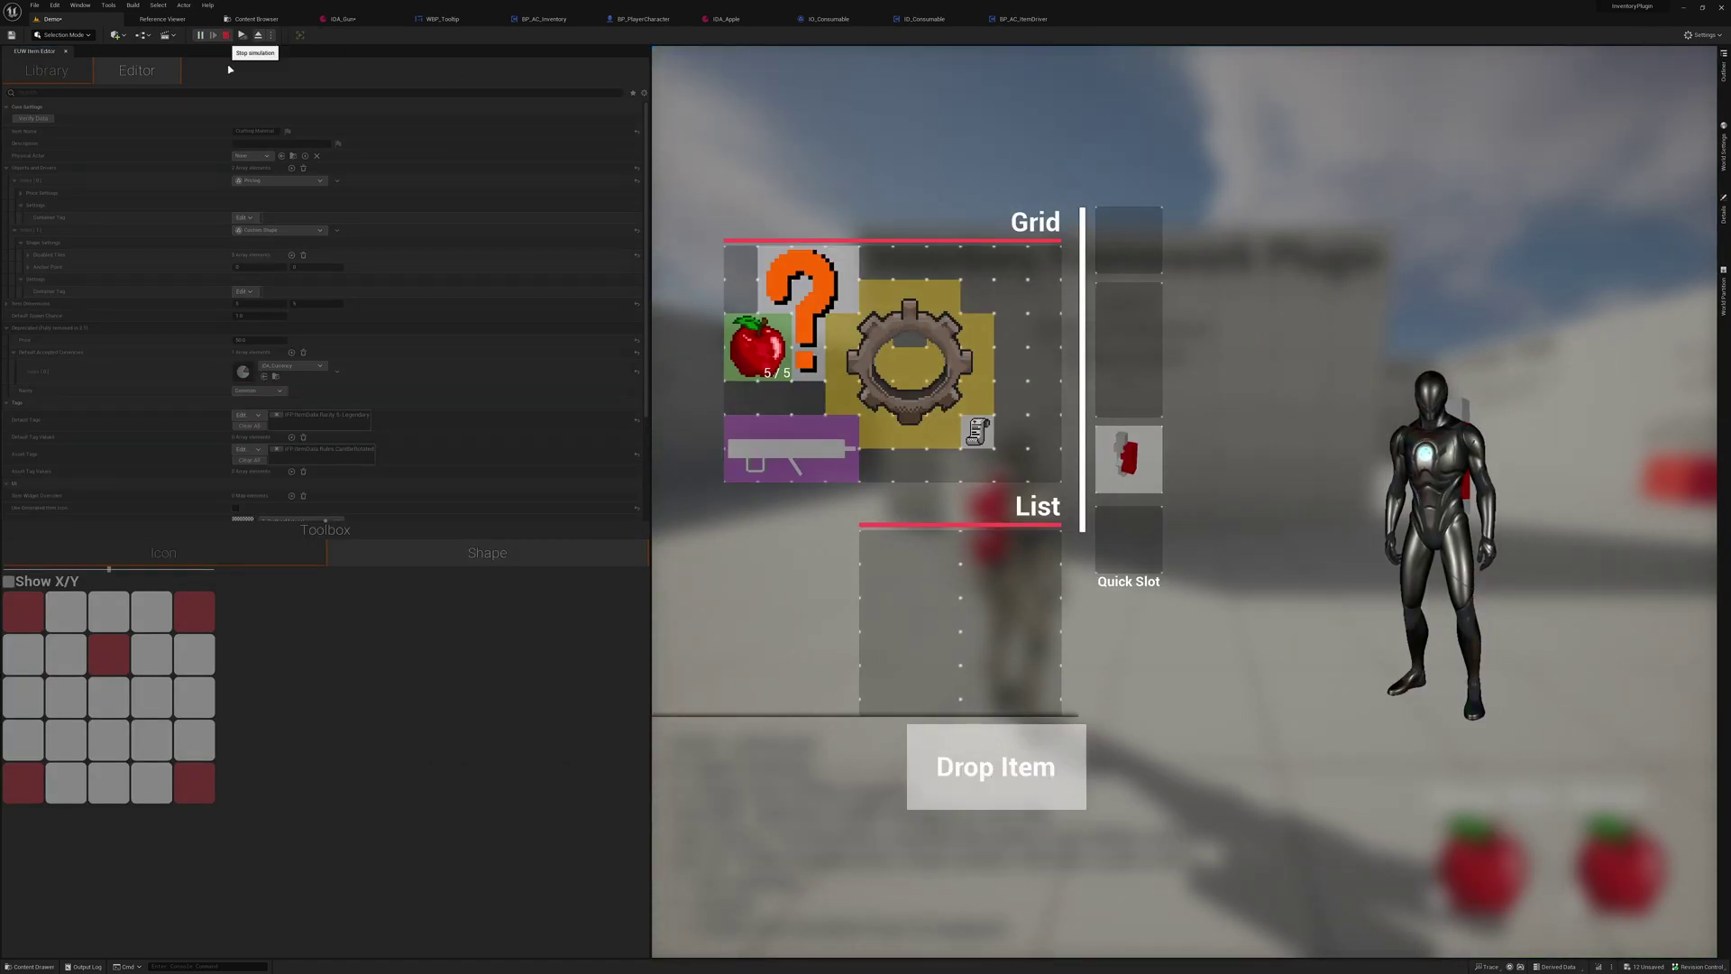
click(227, 35)
Run the game again to check the crafting material with its centre tile disabled in the inventory, and stop the simulation
click(200, 35)
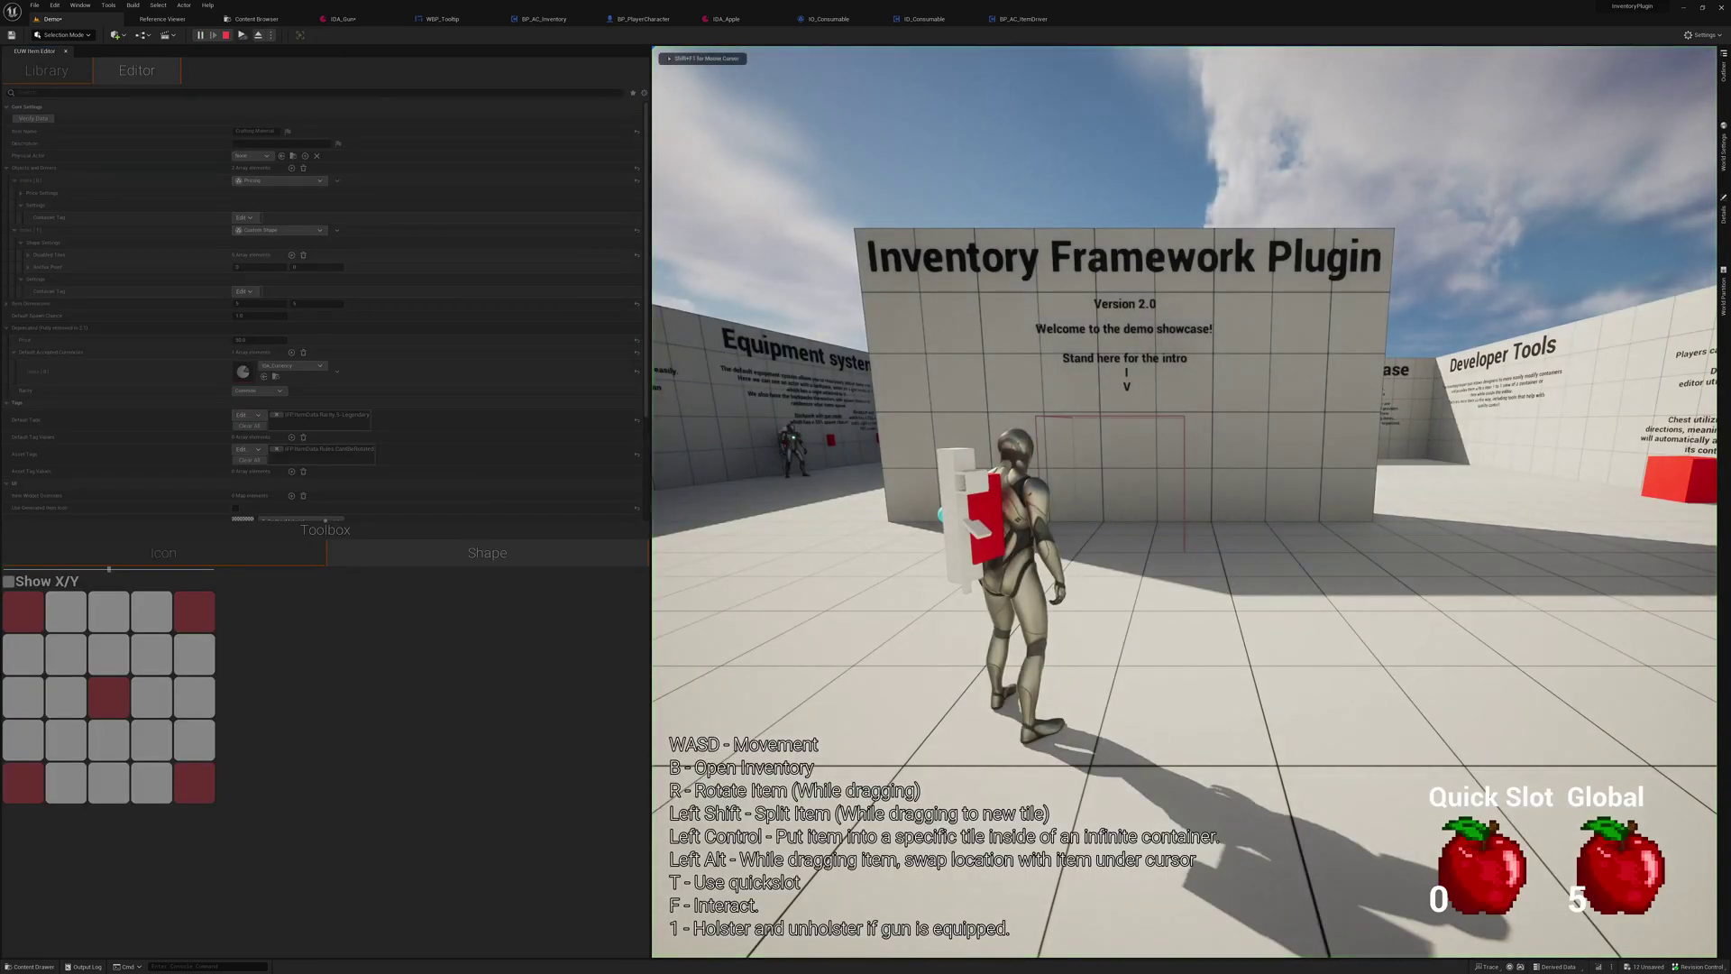
key(Tab)
click(225, 36)
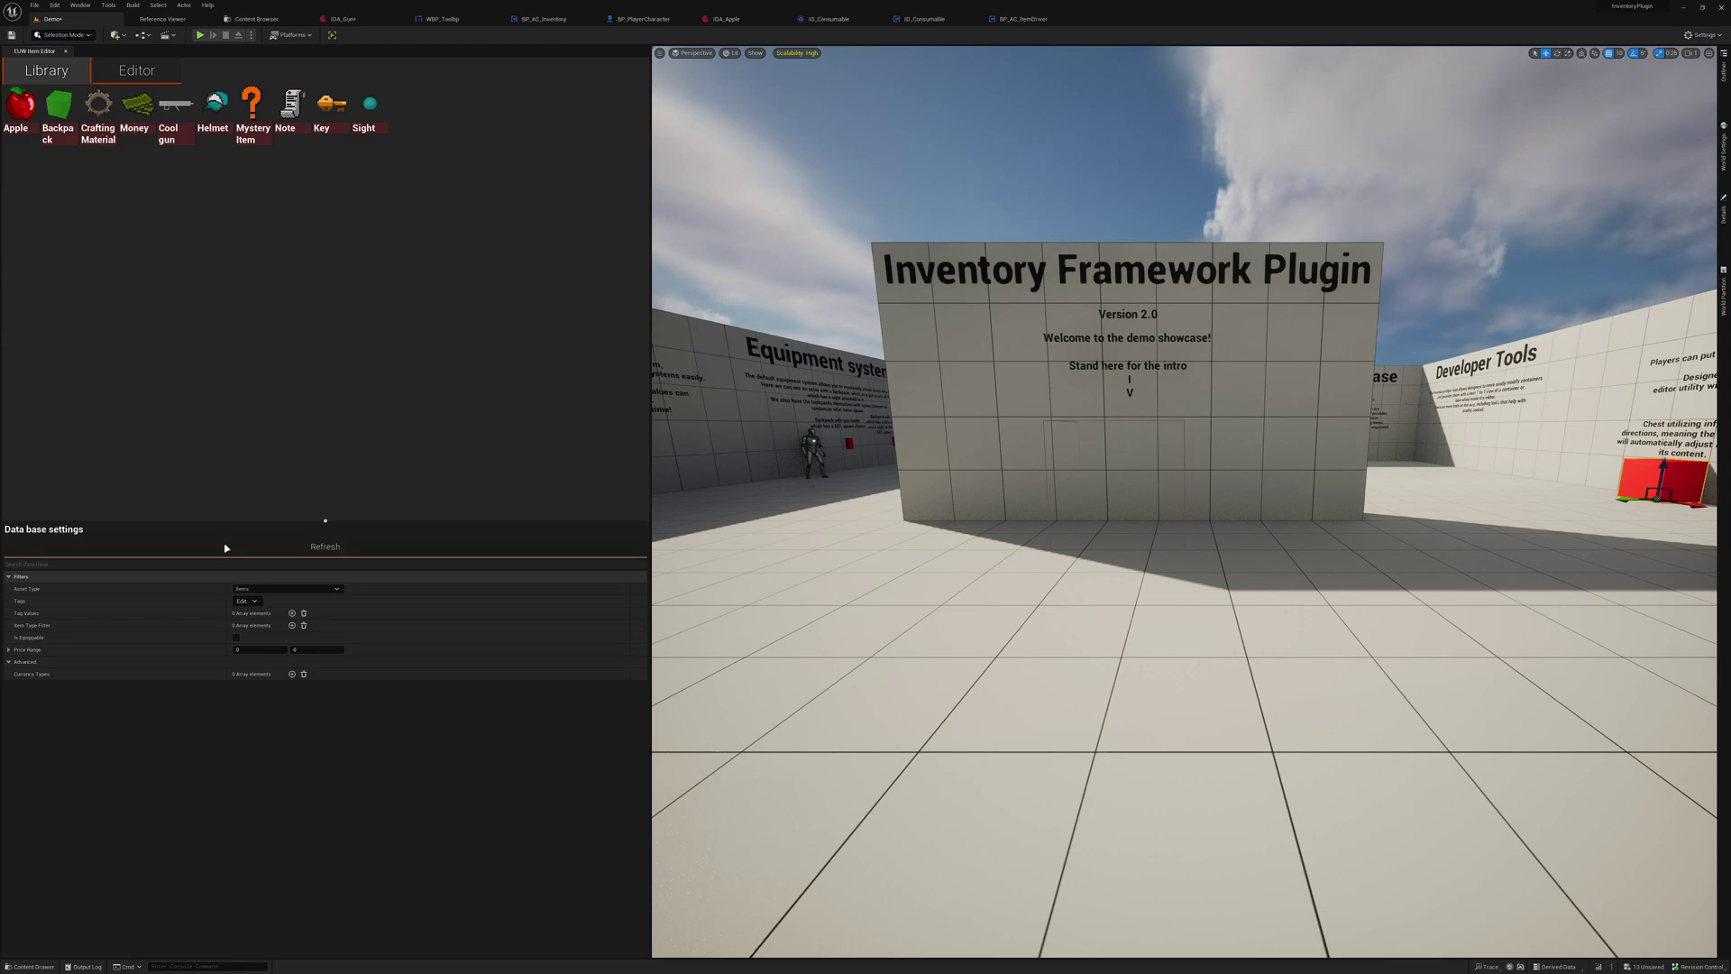
Refresh the item library and turn its equippable-only filter on and off again
click(225, 547)
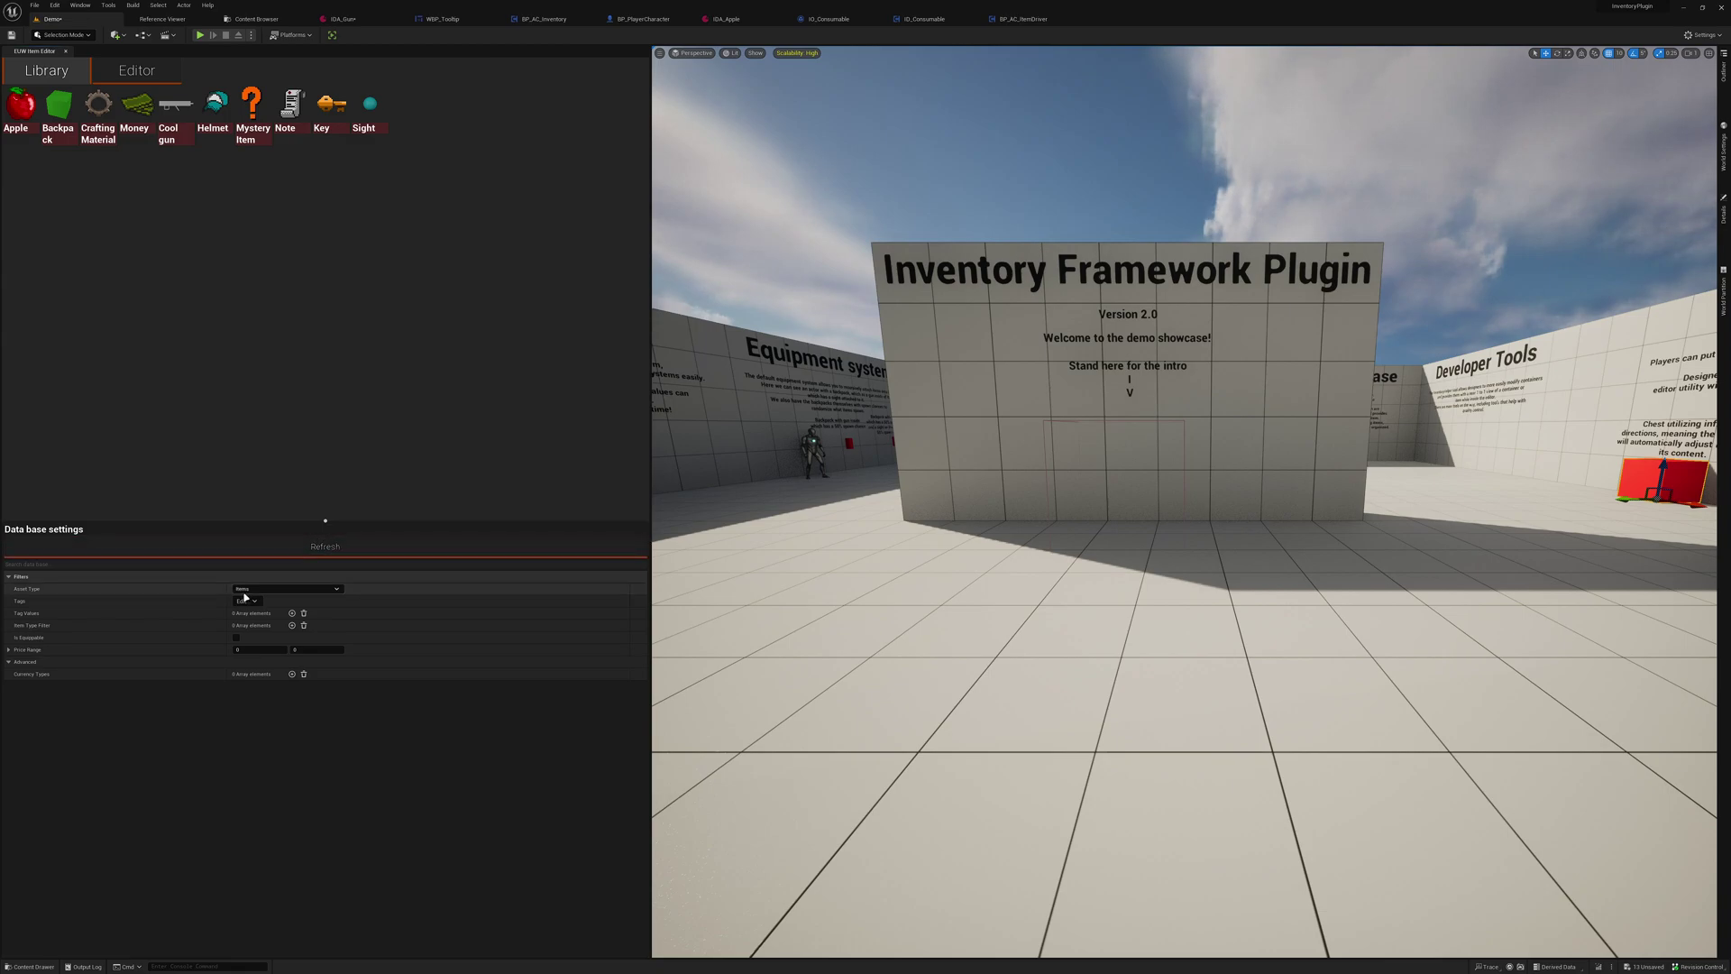
click(236, 638)
click(236, 637)
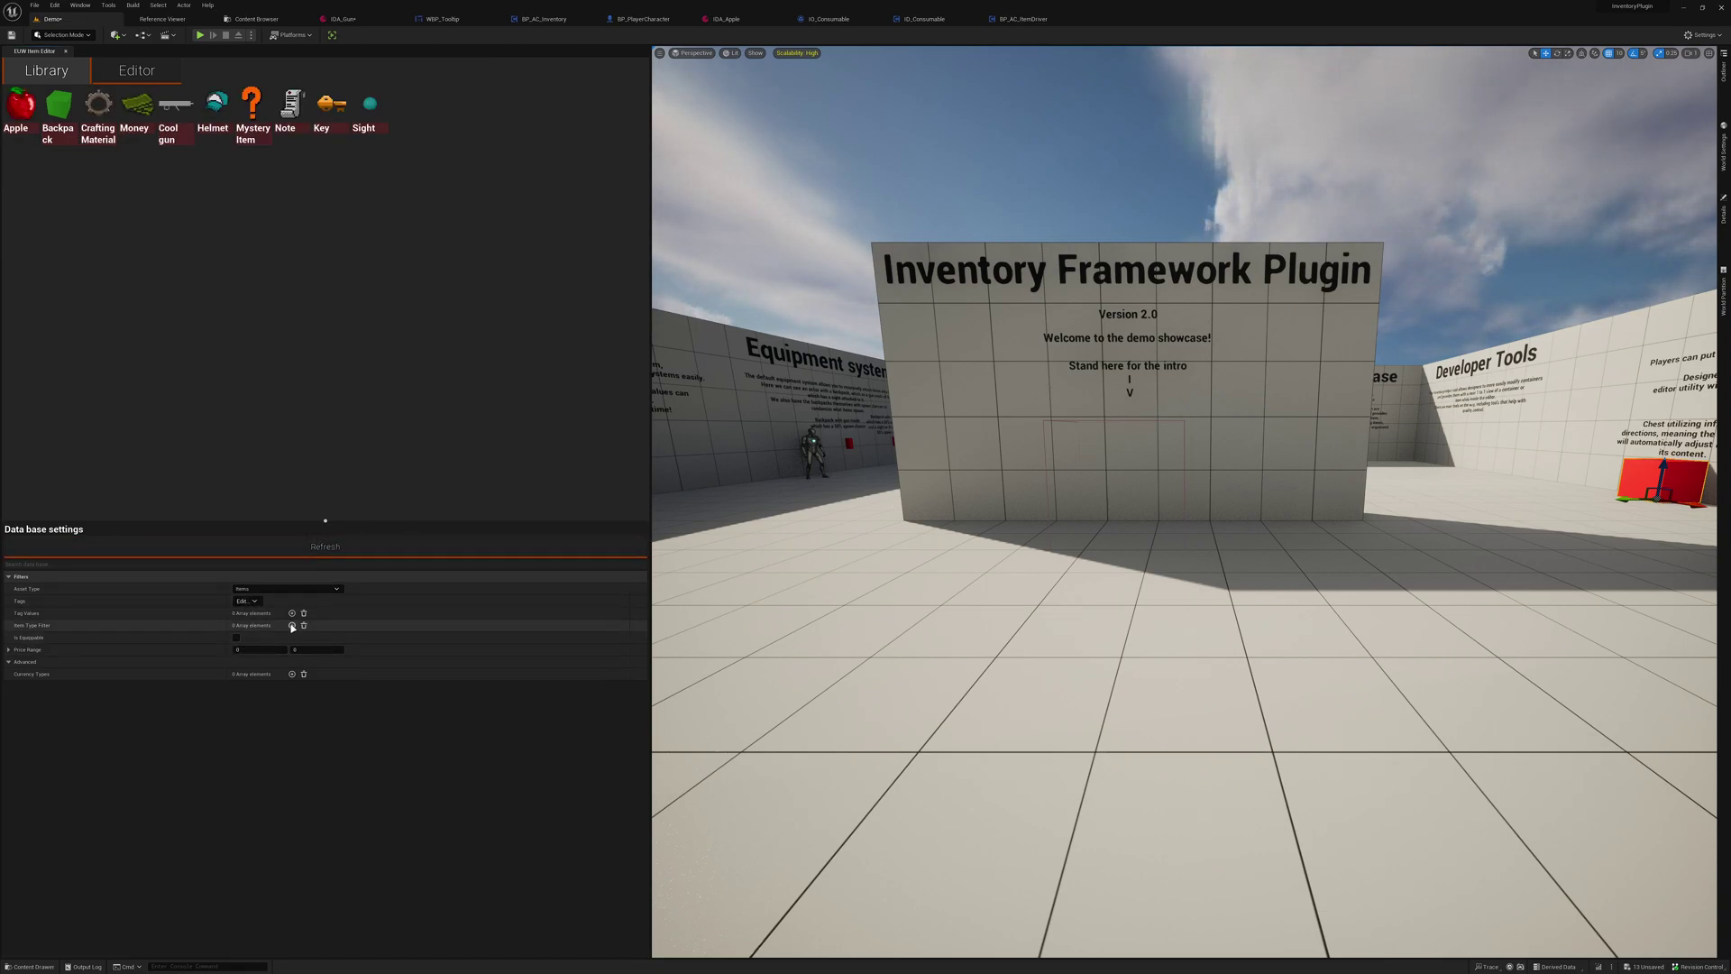
Filter the item library by item type, starting with Misc and trying another type, and clear the type filter
click(292, 625)
click(252, 637)
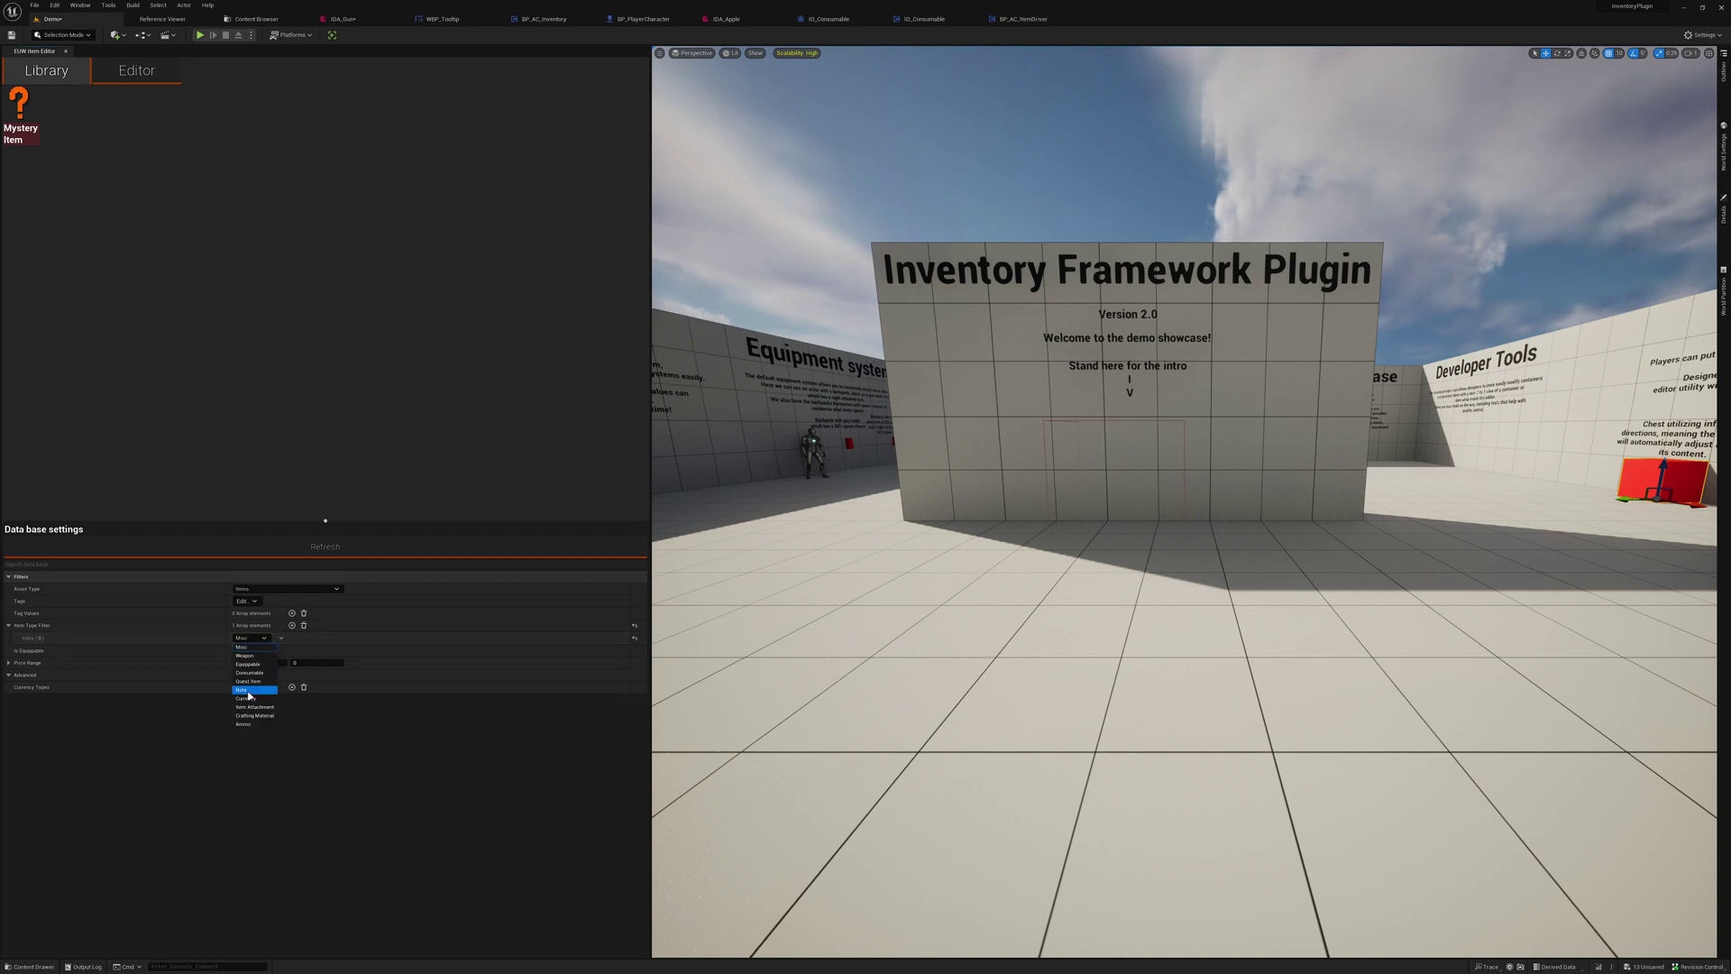
click(254, 693)
click(304, 625)
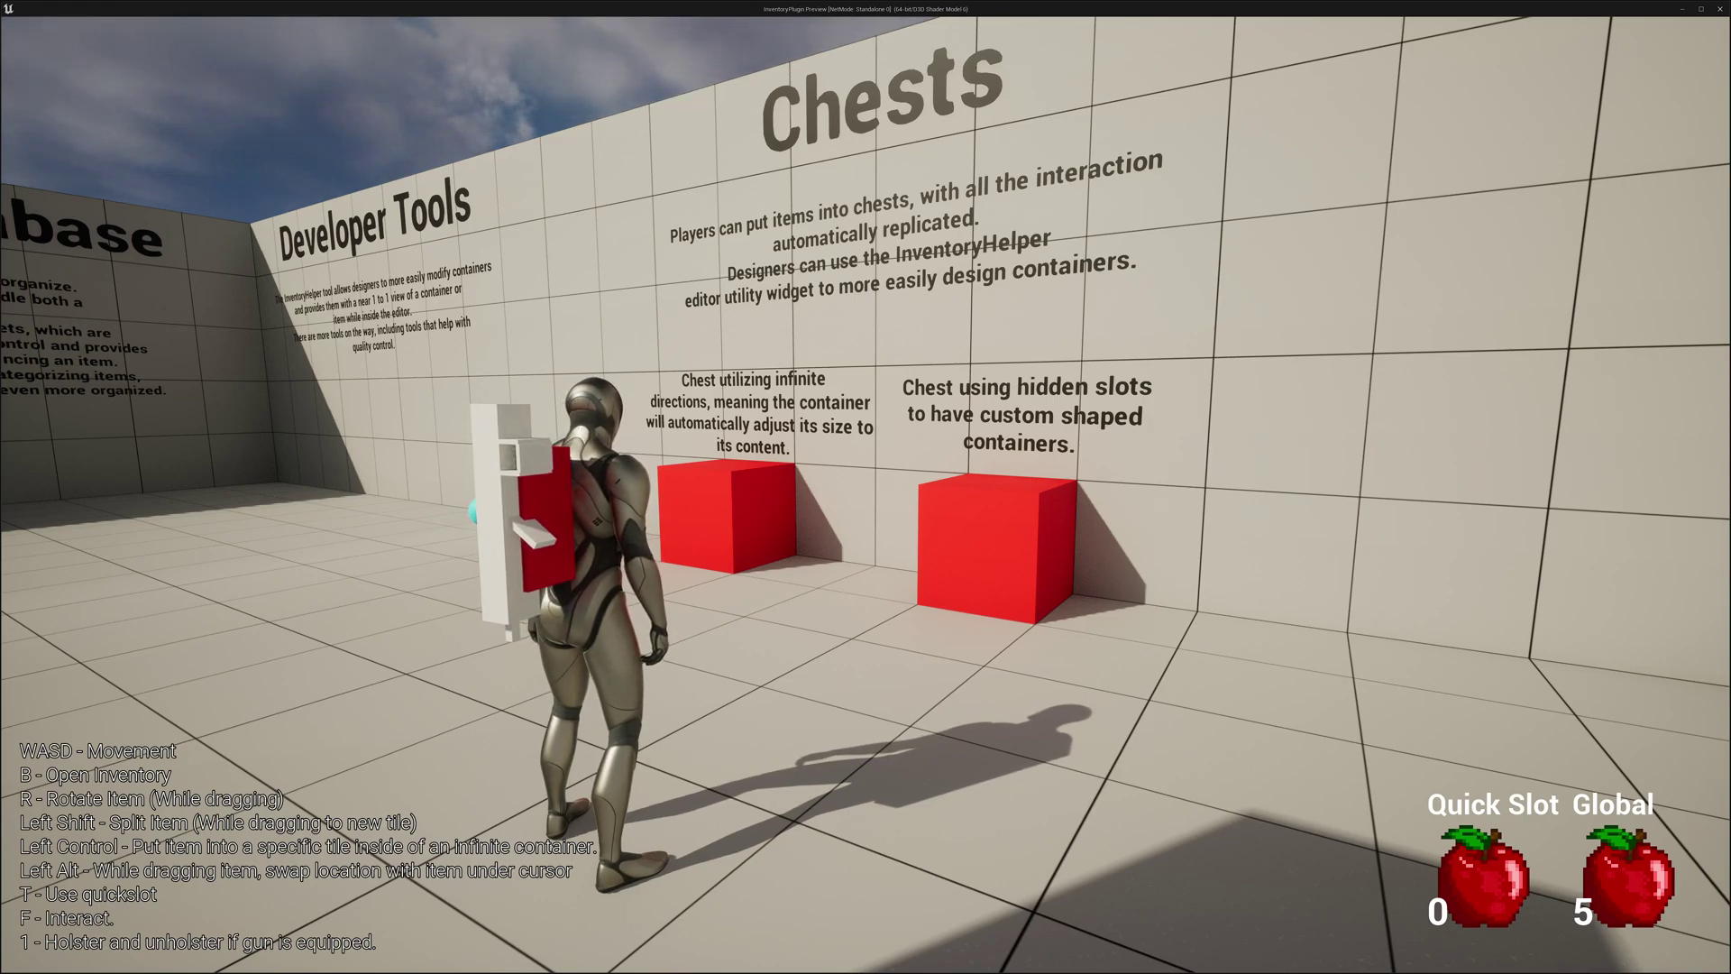
Walk the character up to the chests in the running game and open the inventory there
key(w)
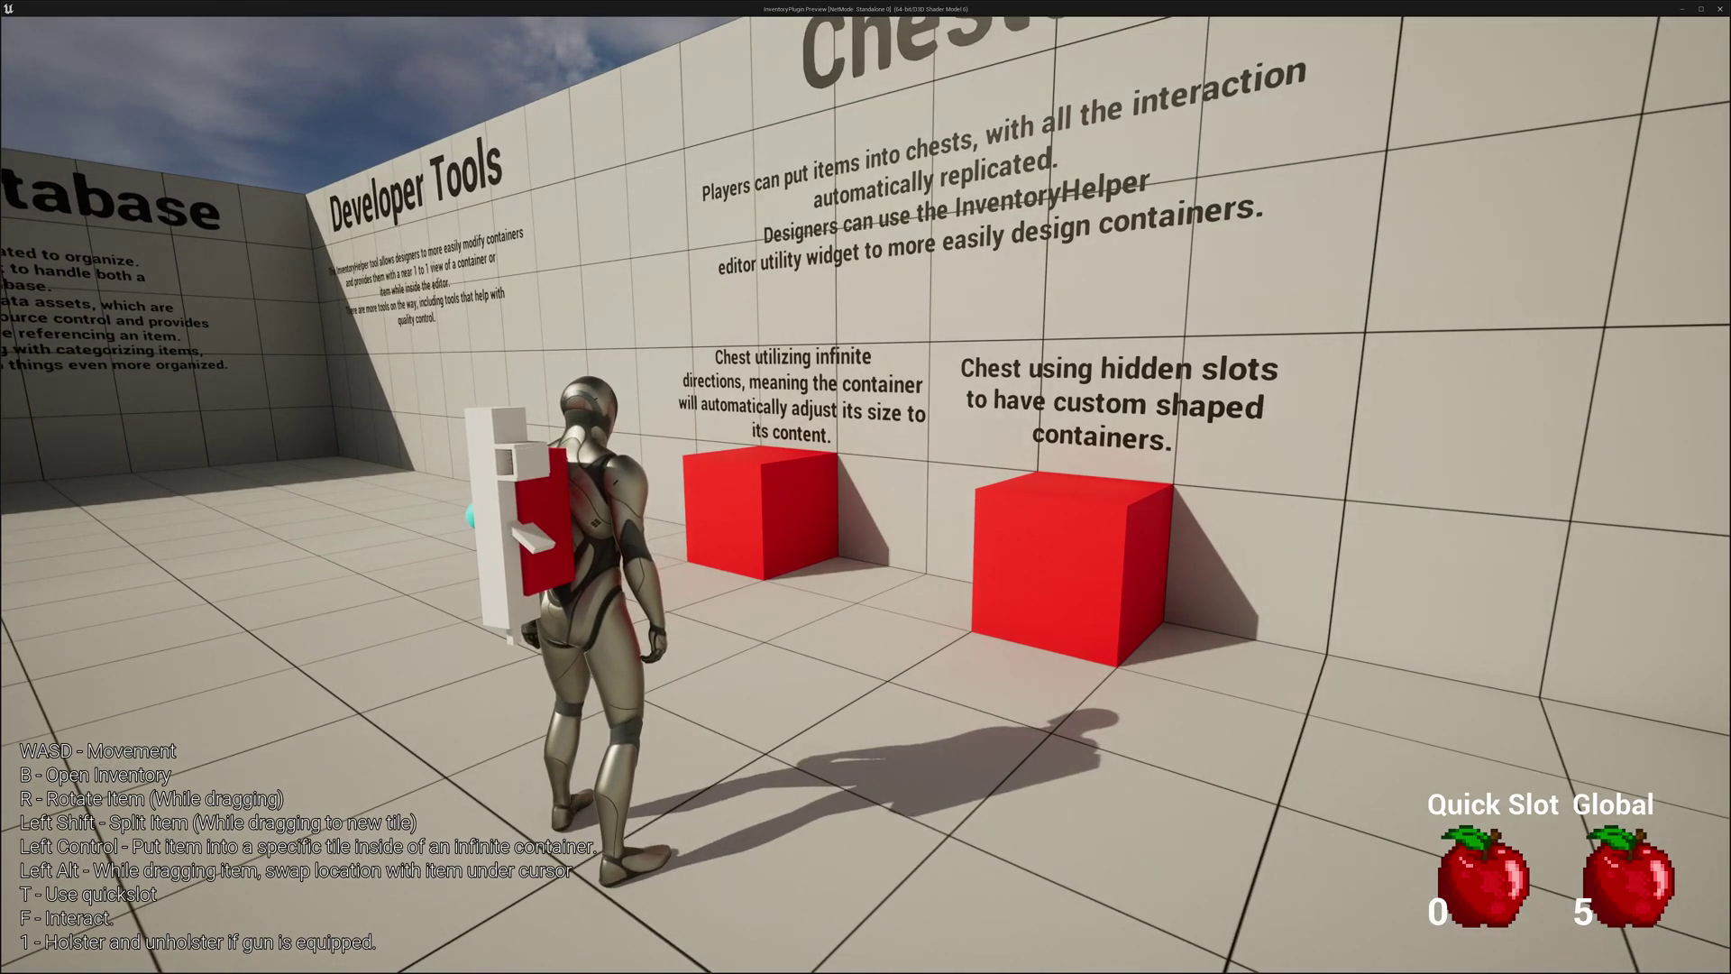
key(w)
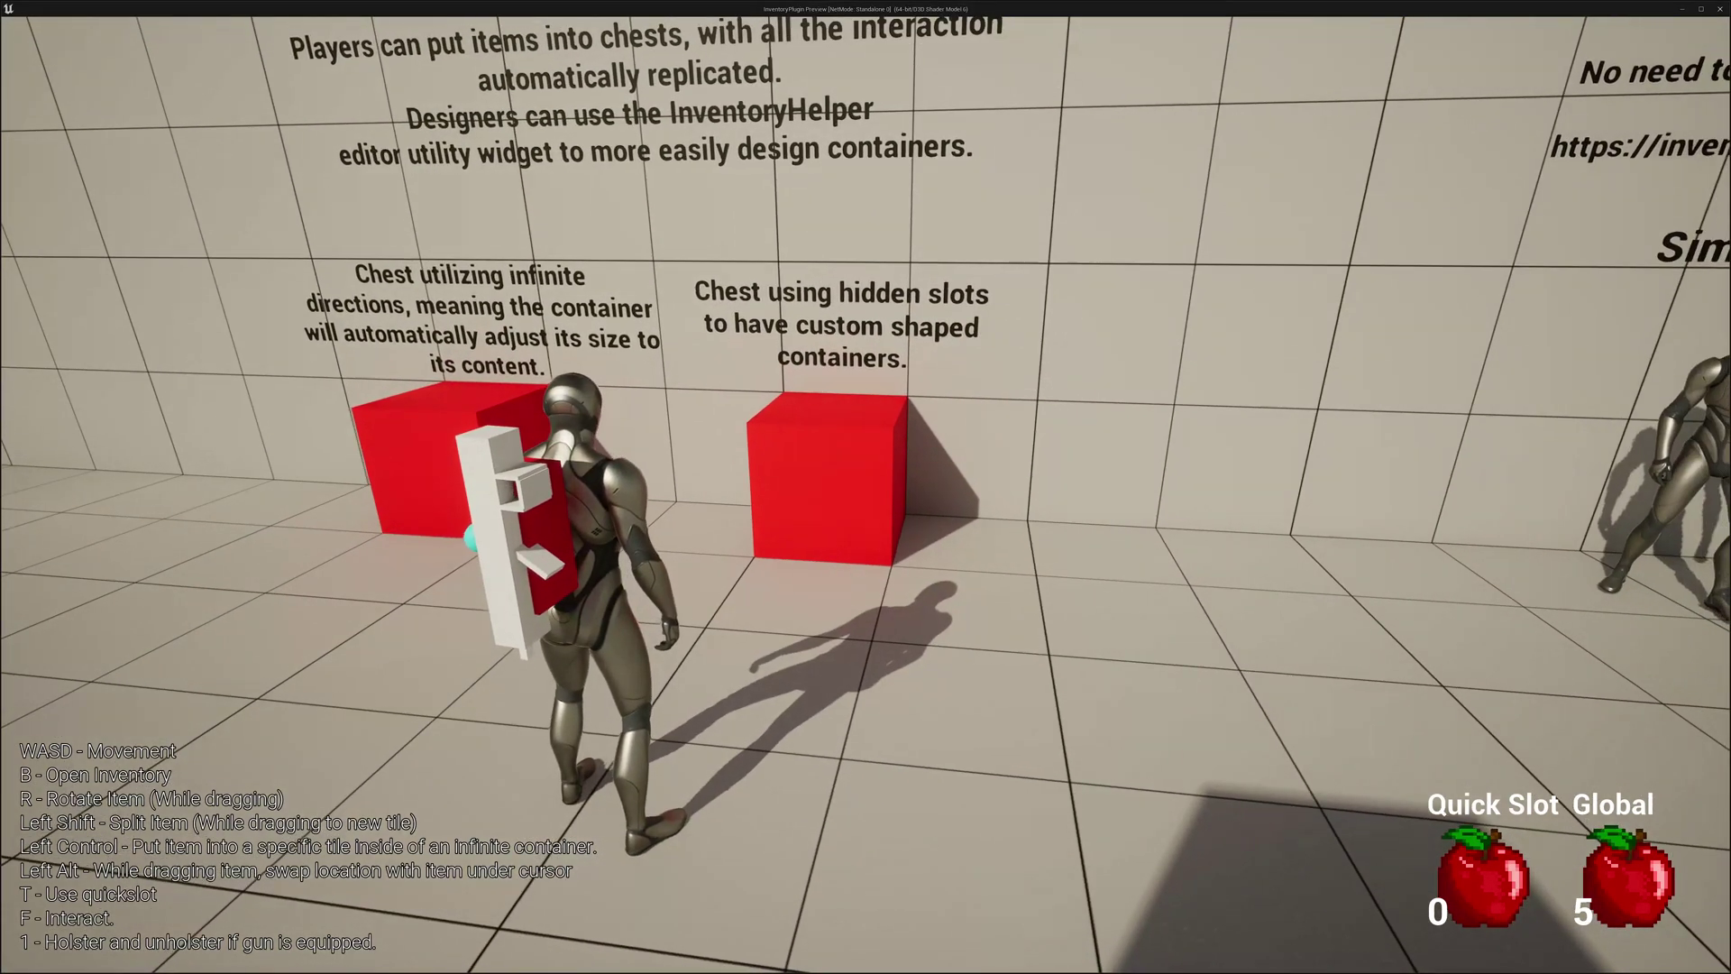
key(b)
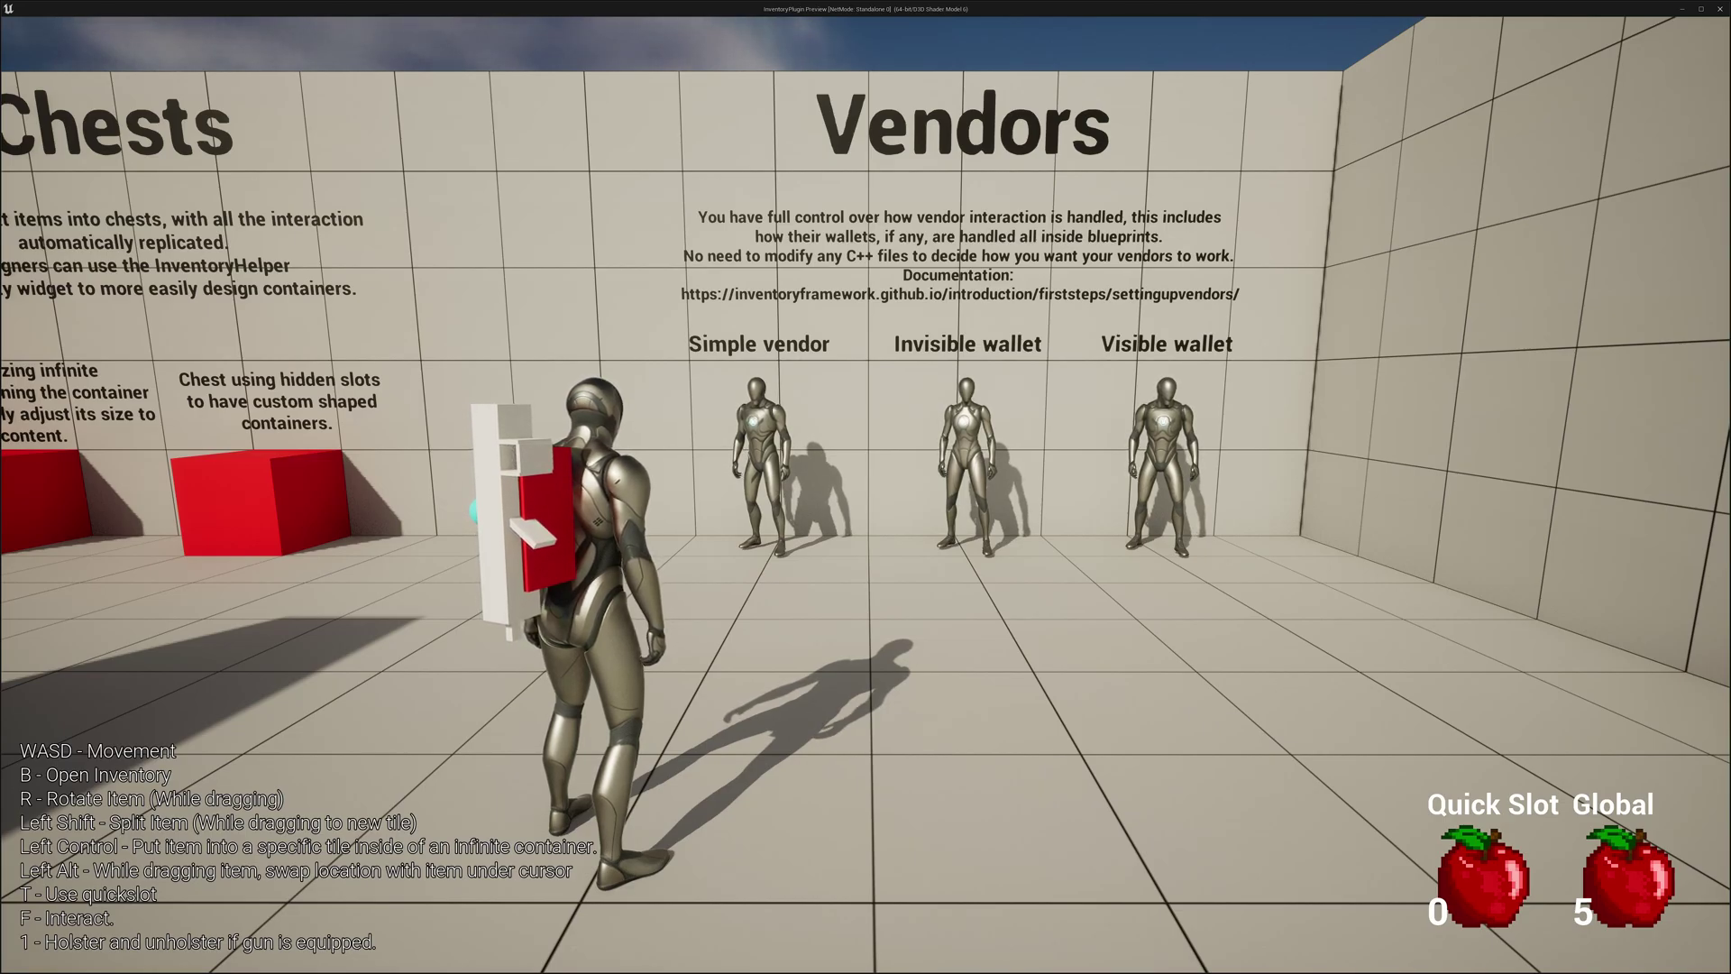
Open the inventory at the simple vendor, sell the note to it and buy the note back, and close the trade
mouse_move(866, 487)
key(b)
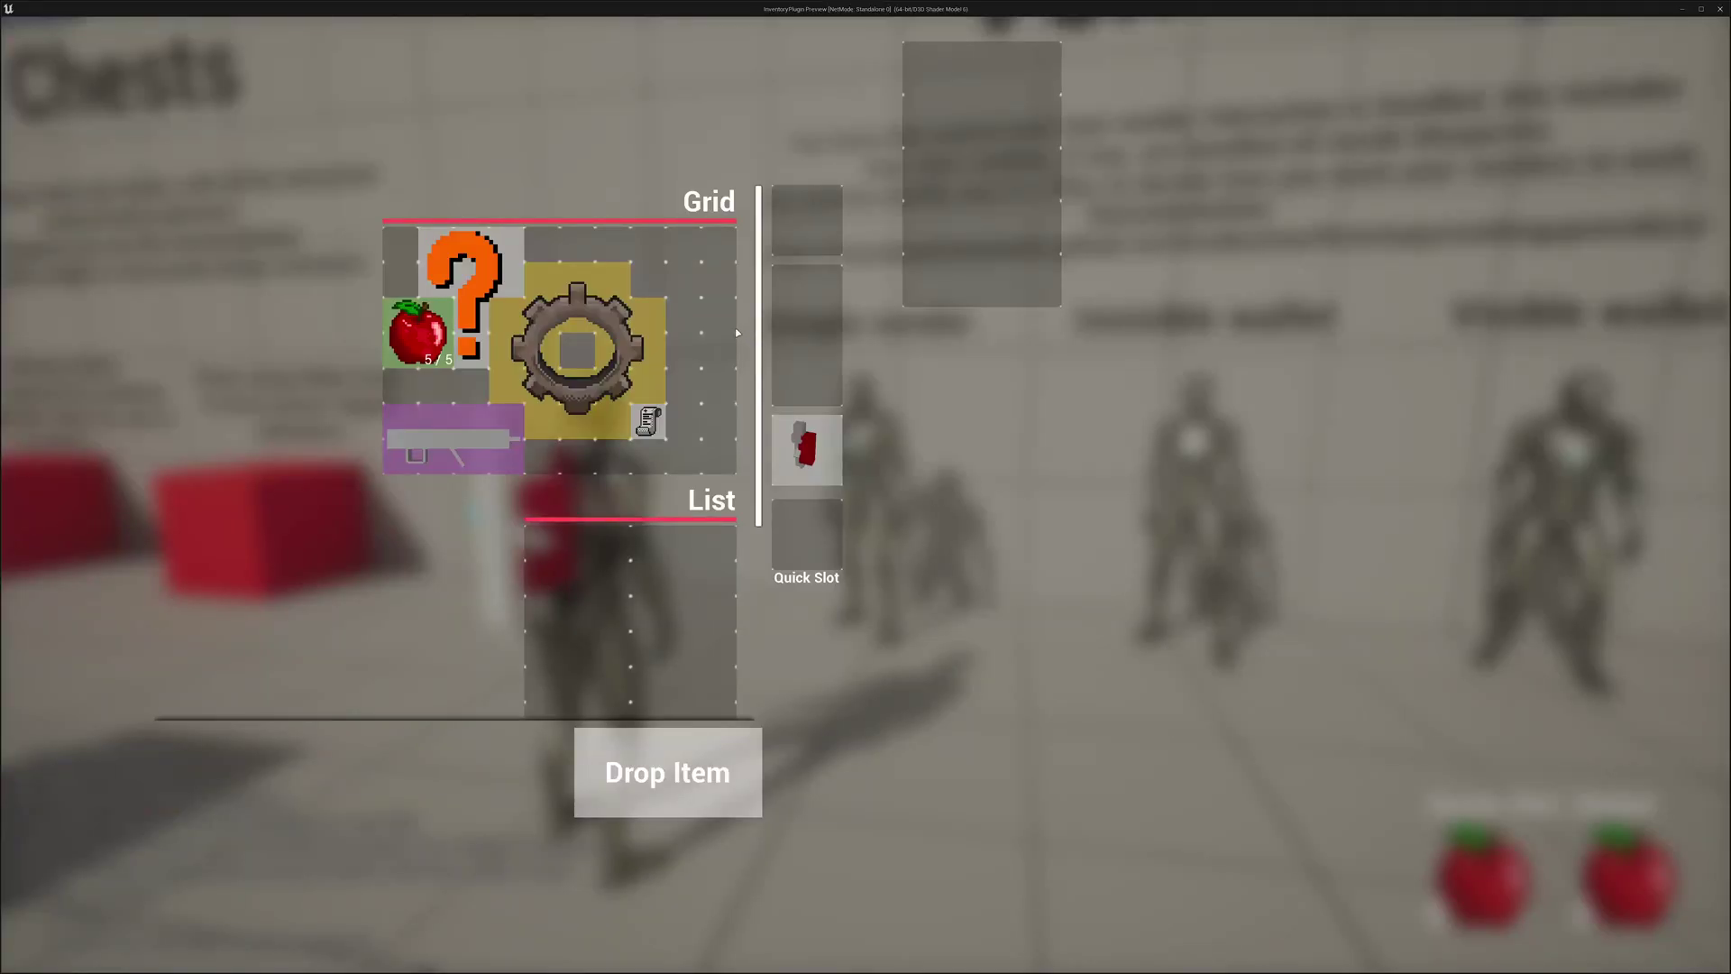
drag(647, 422, 974, 256)
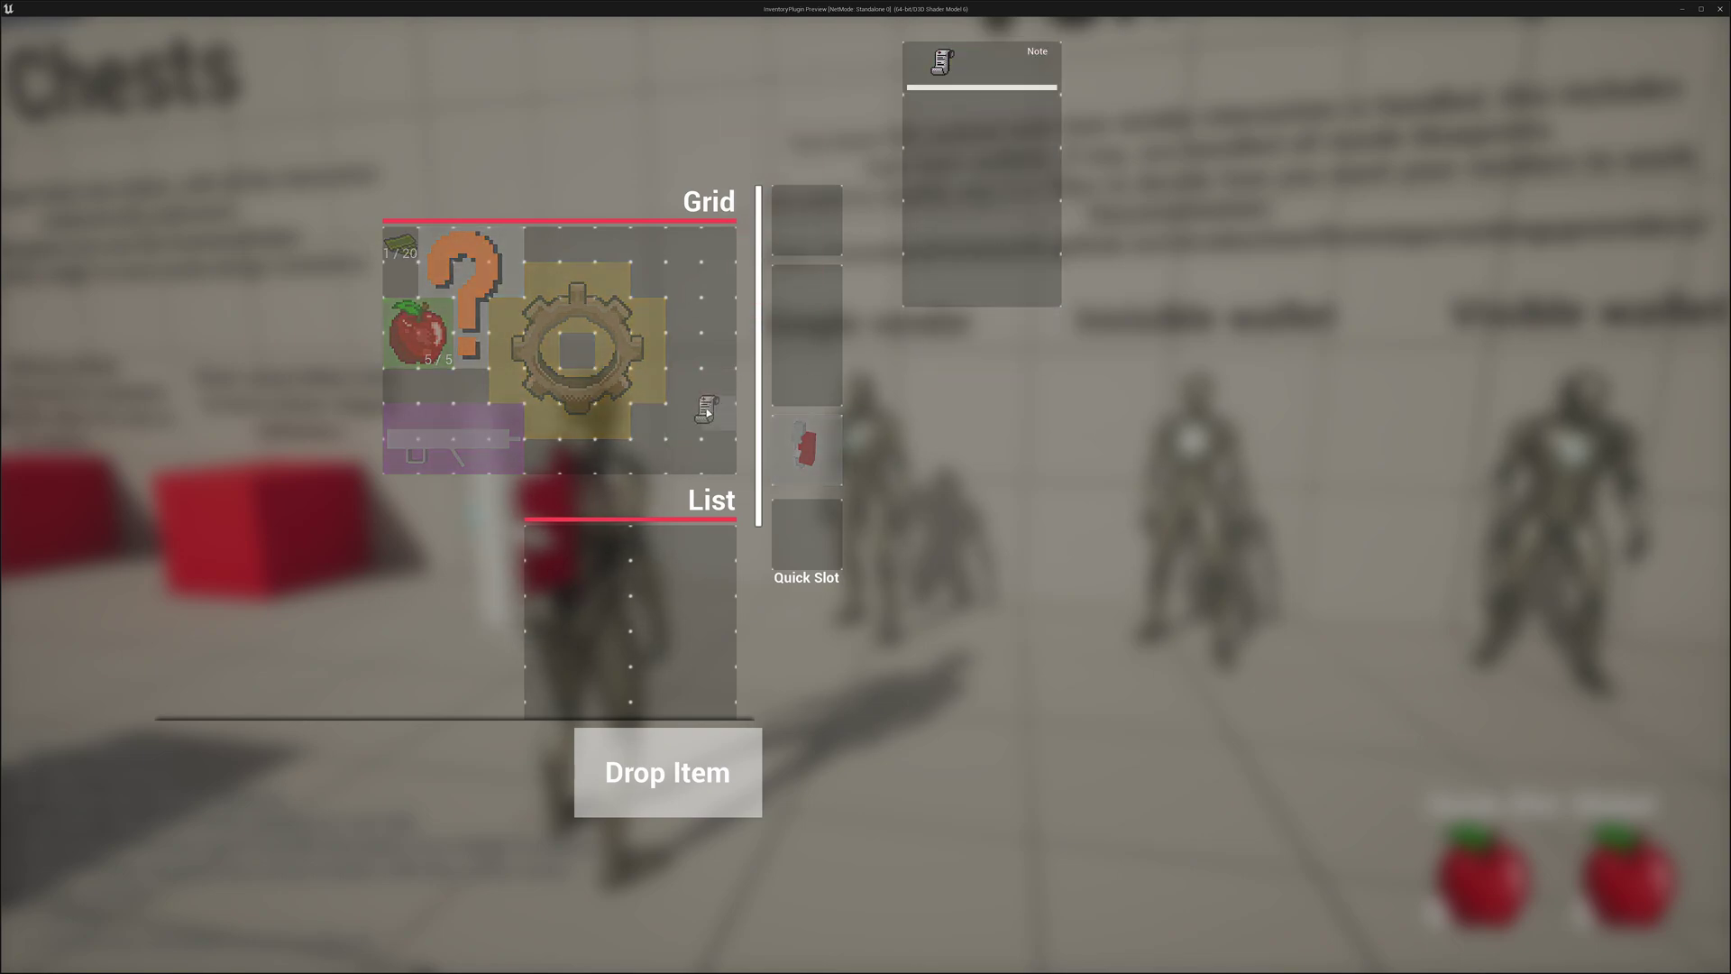
key(b)
Walk to the invisible wallet vendor, start trading, and move the note beside the crafting material in the inventory grid
key(w)
key(f)
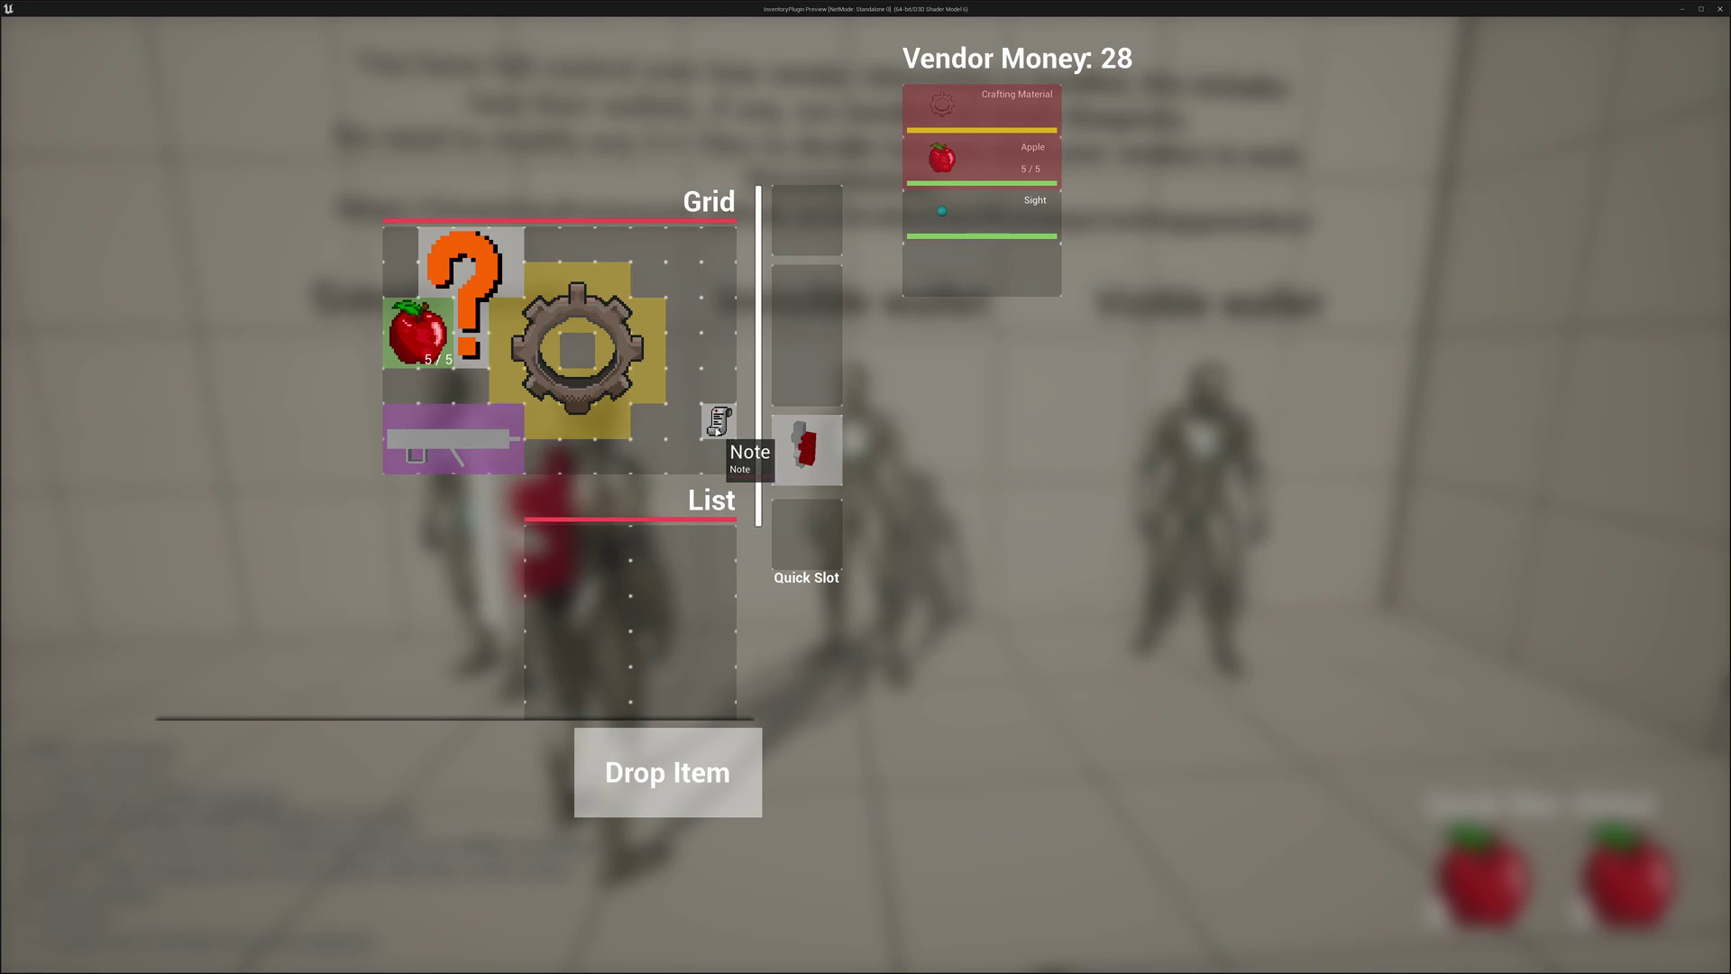
drag(717, 425, 687, 352)
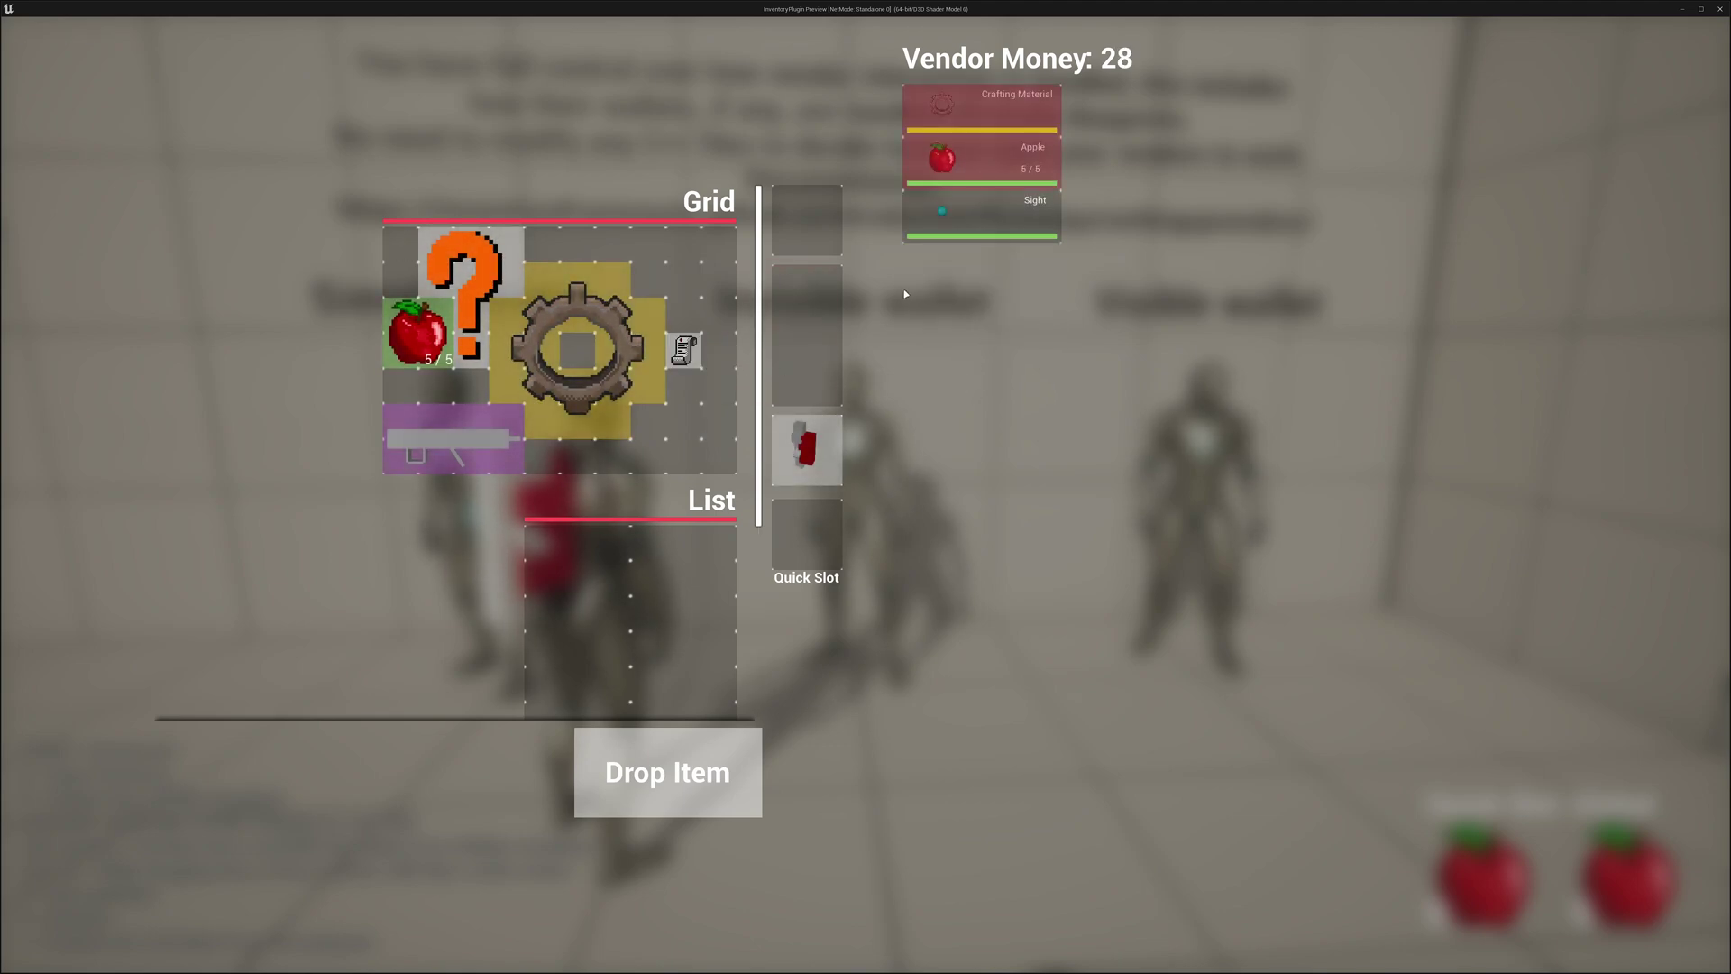
Trade with the visible wallet vendor, selling it the note and buying the note back, and walk away from the vendors
key(Escape)
key(d)
key(f)
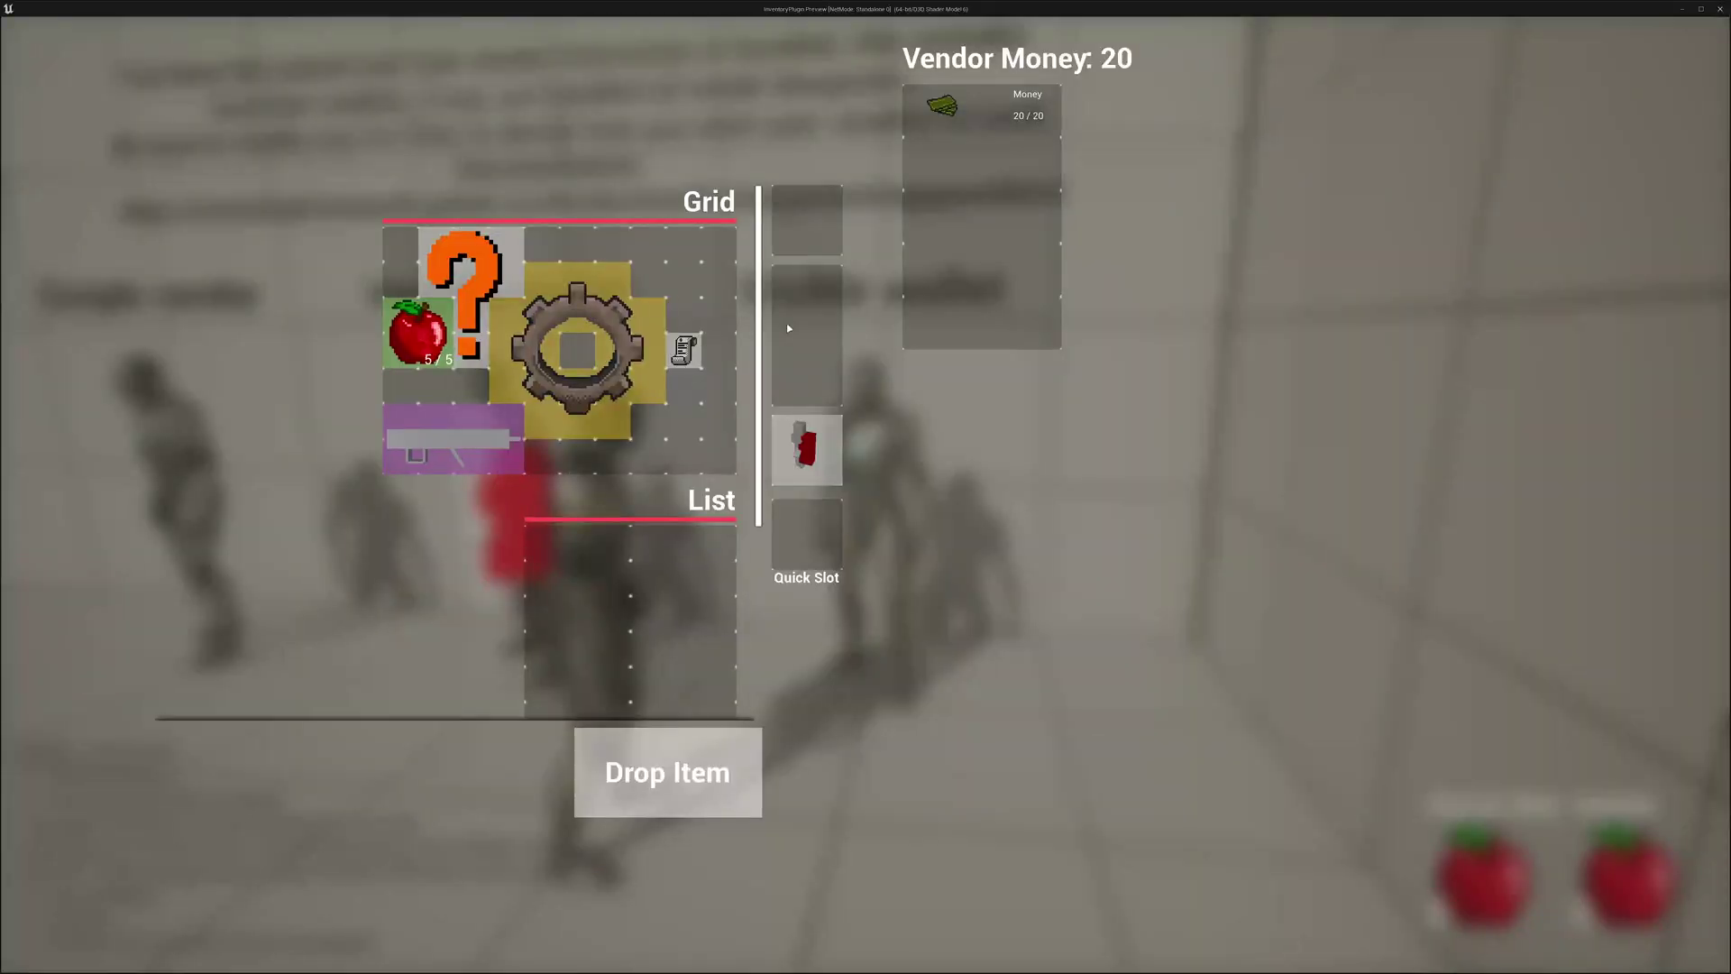
mouse_move(1010, 124)
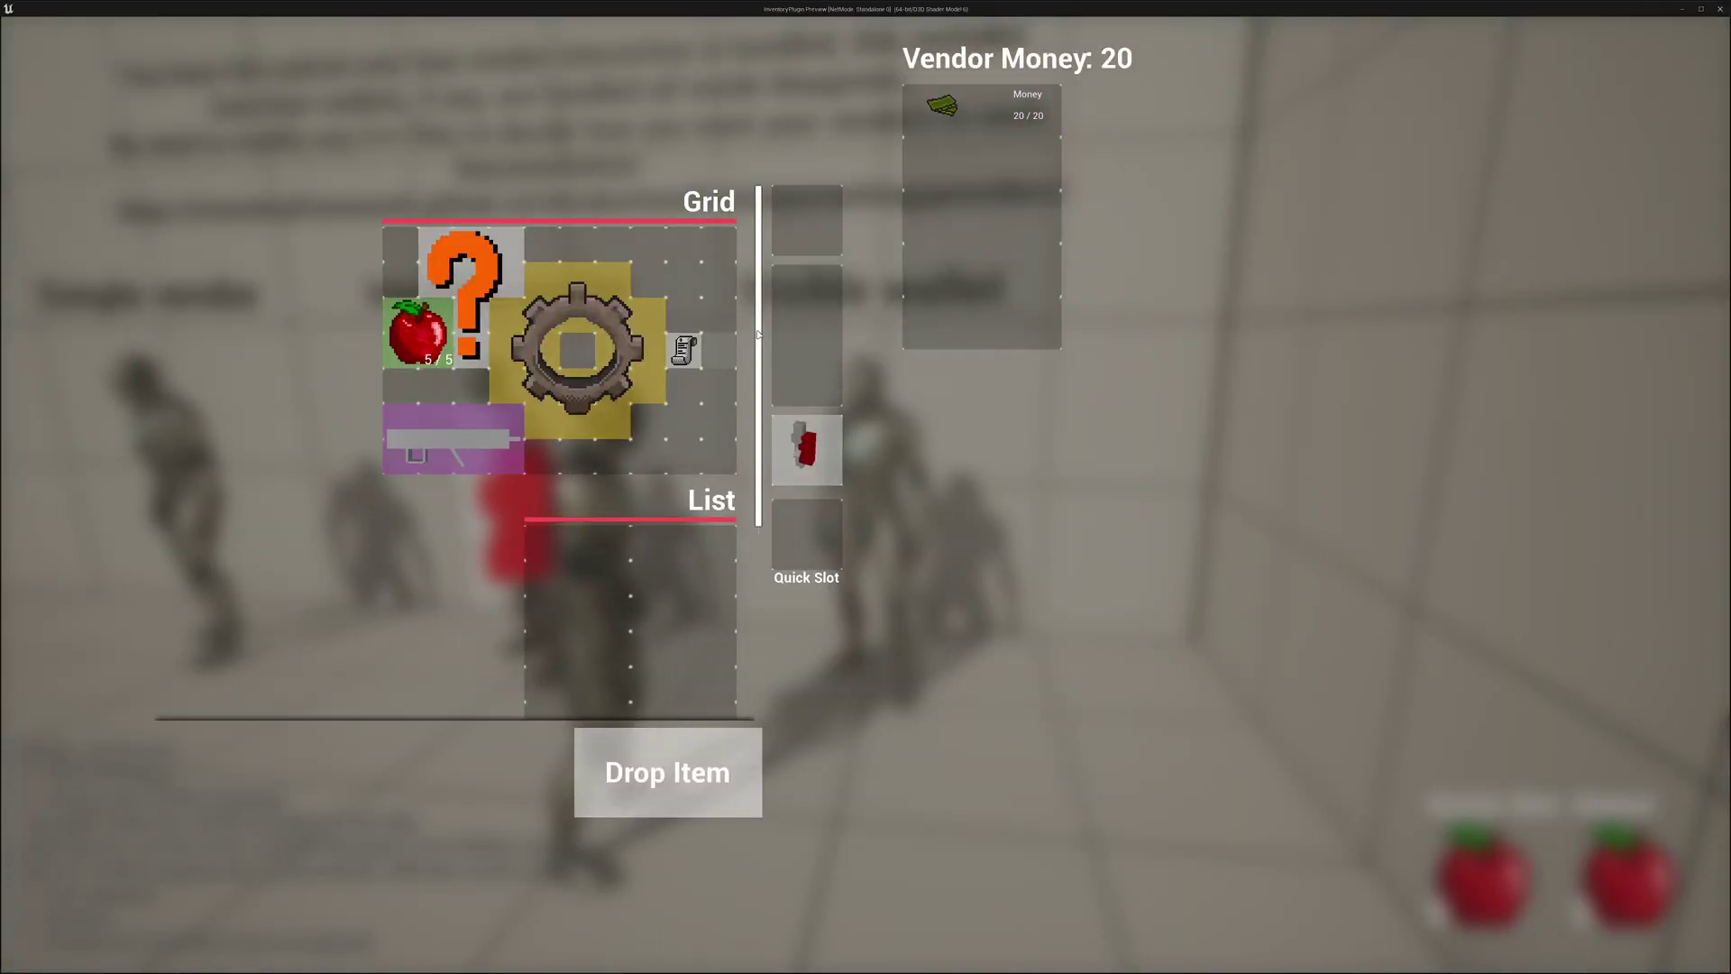
drag(687, 350, 1004, 256)
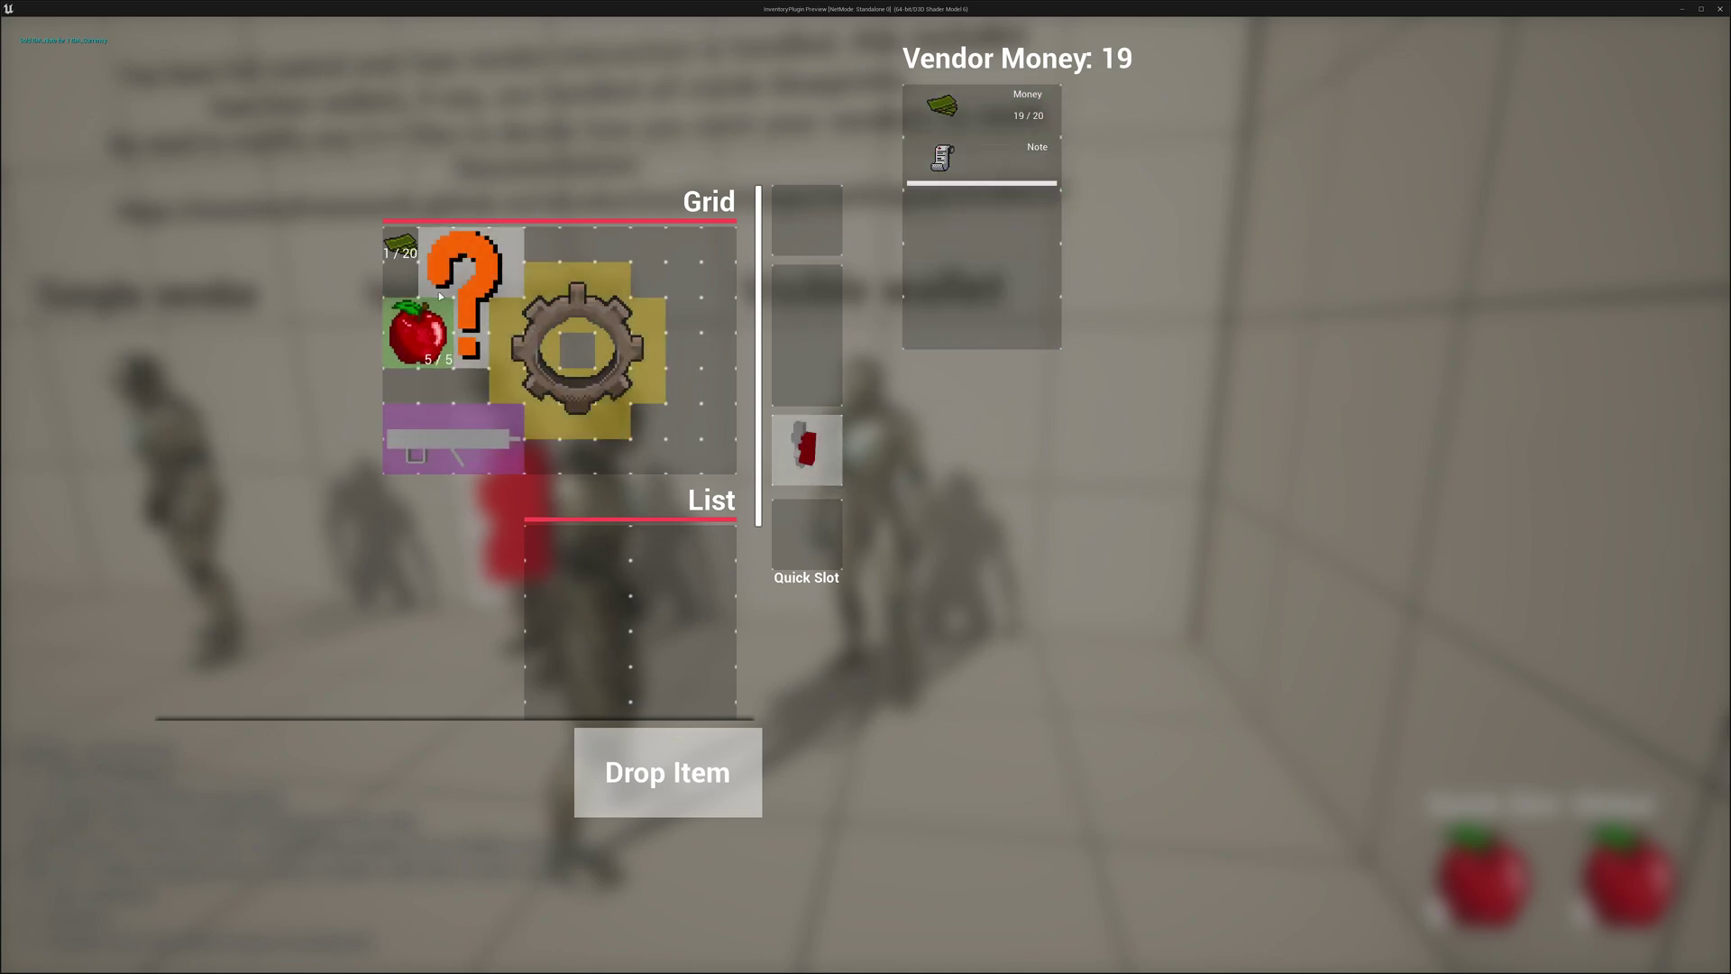
drag(943, 158, 694, 397)
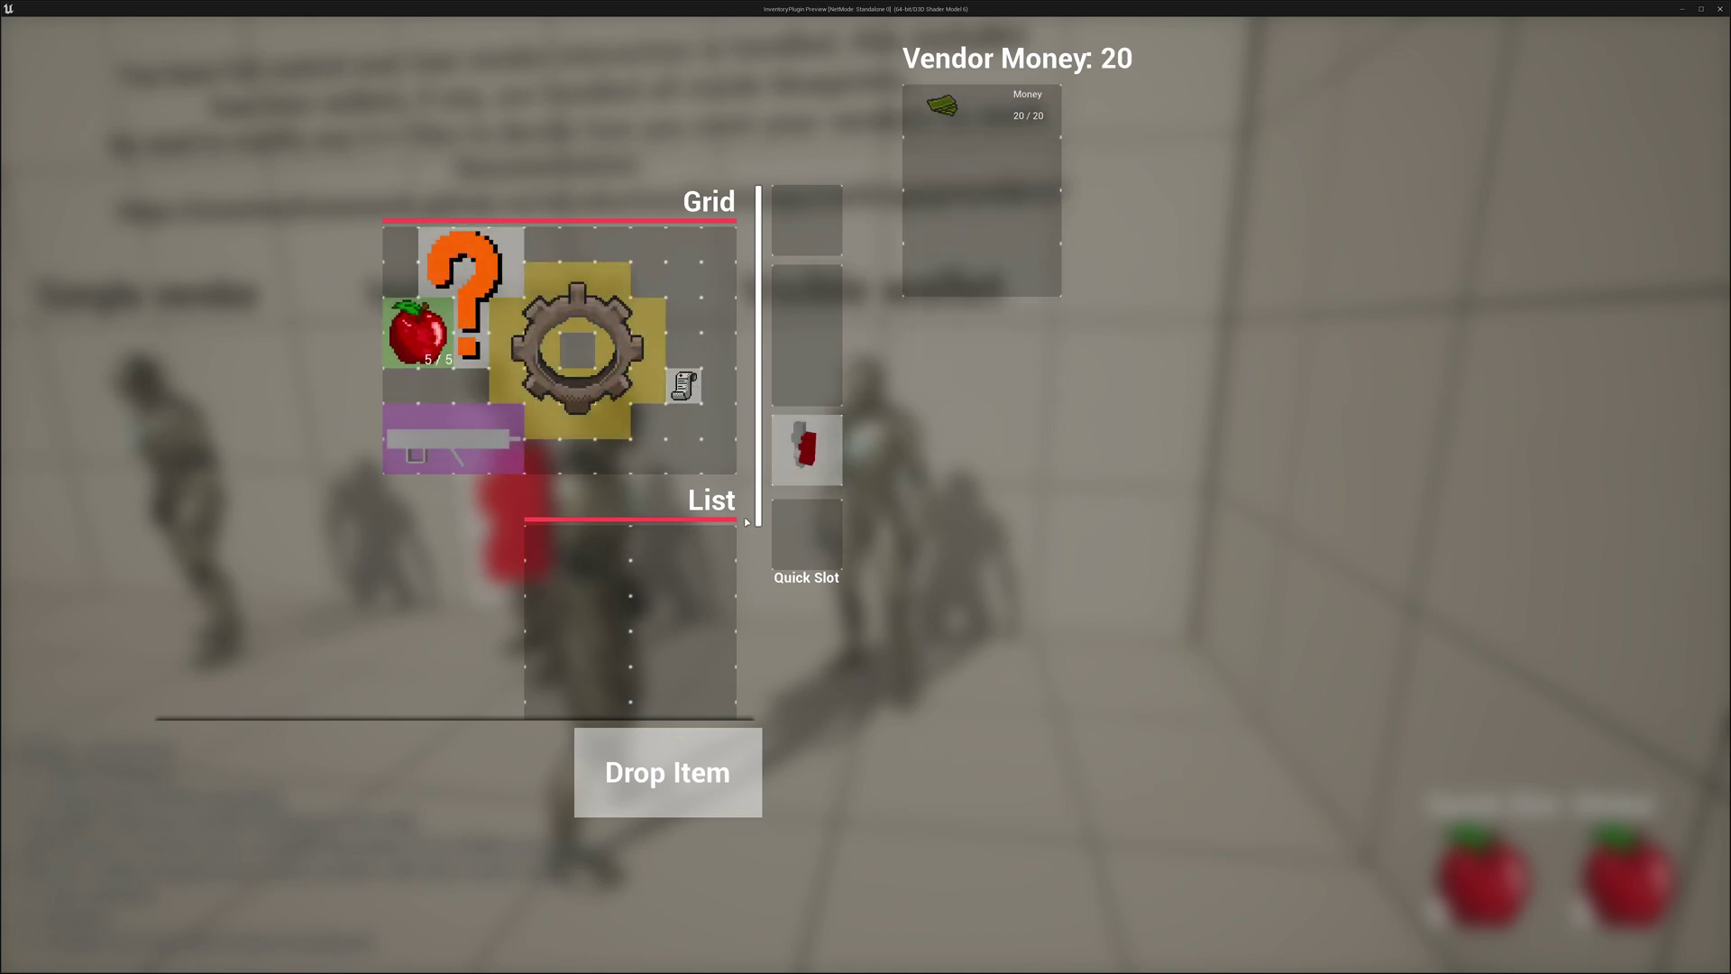
key(b)
key(s)
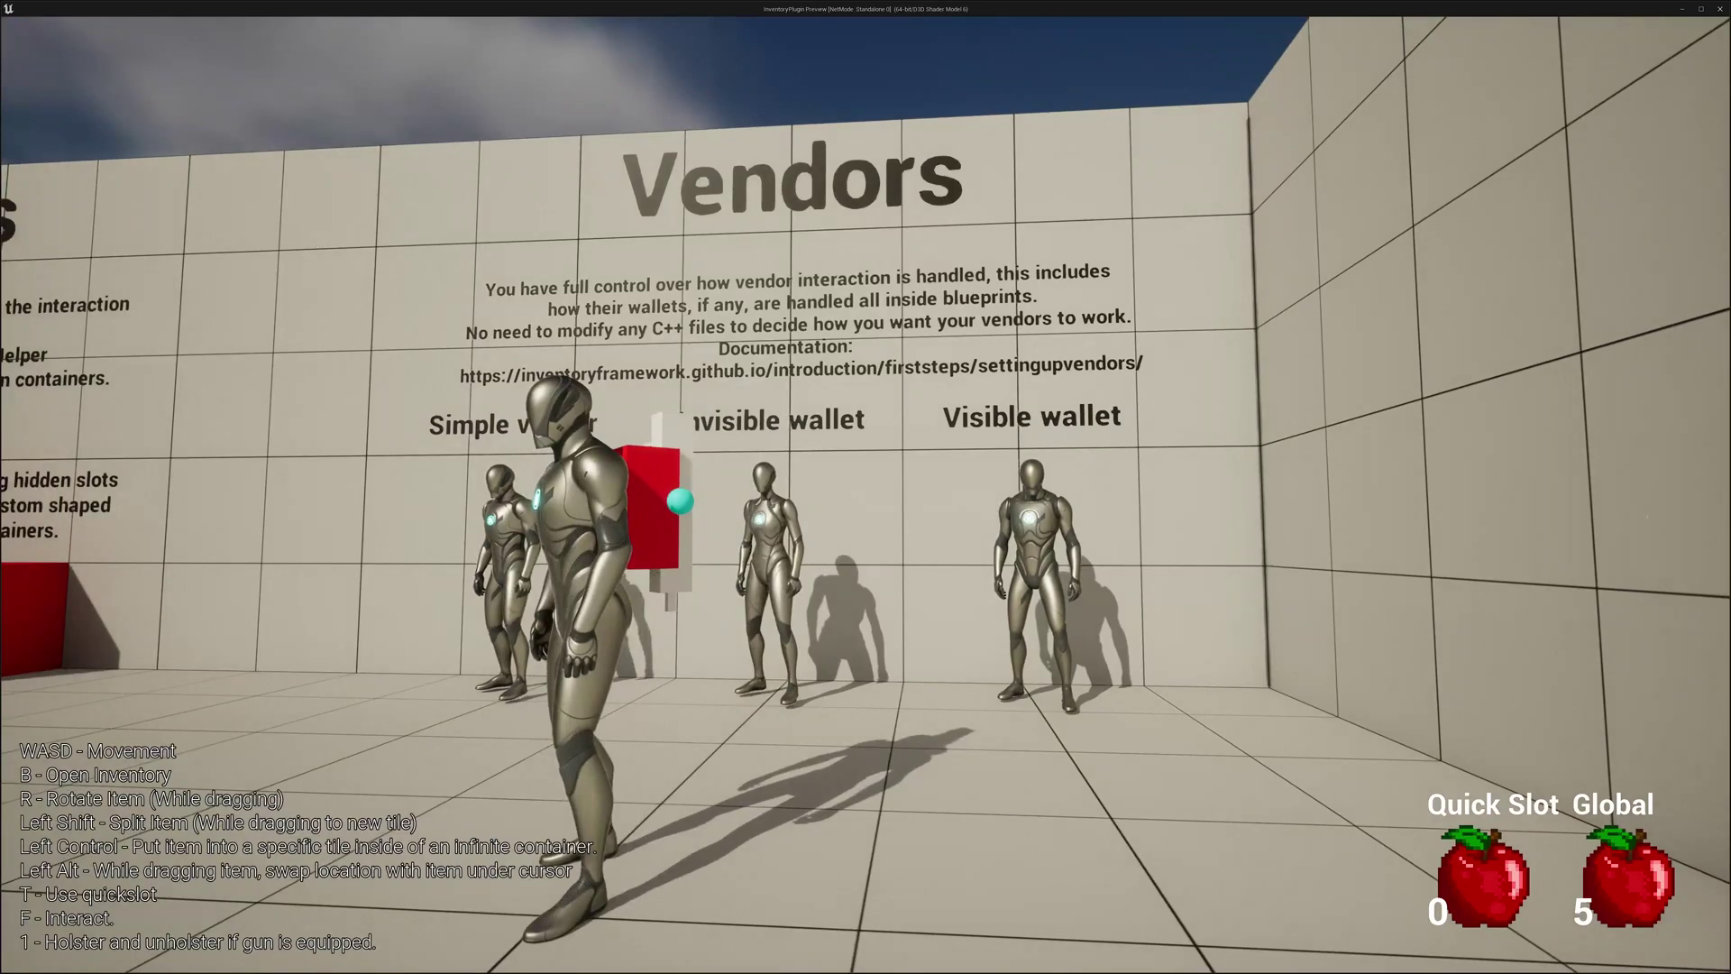
Switch to the Inventory Framework documentation in the browser and browse its Classes and Settings and Introduction sections
key(alt+Tab)
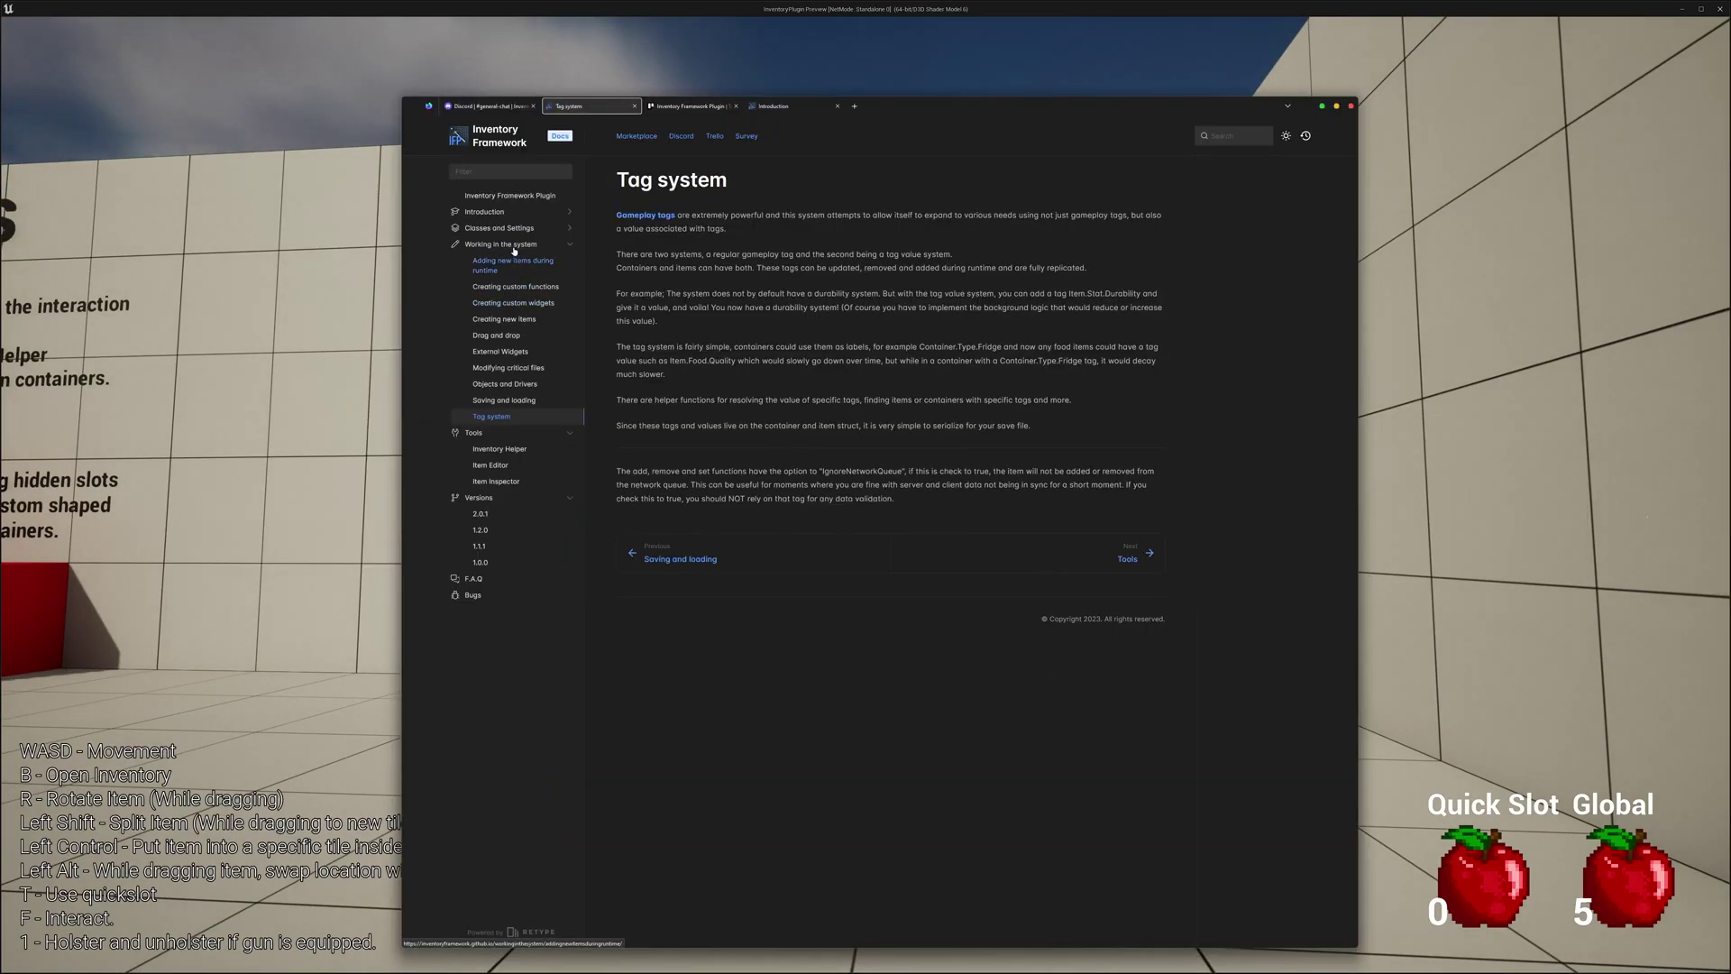
click(503, 229)
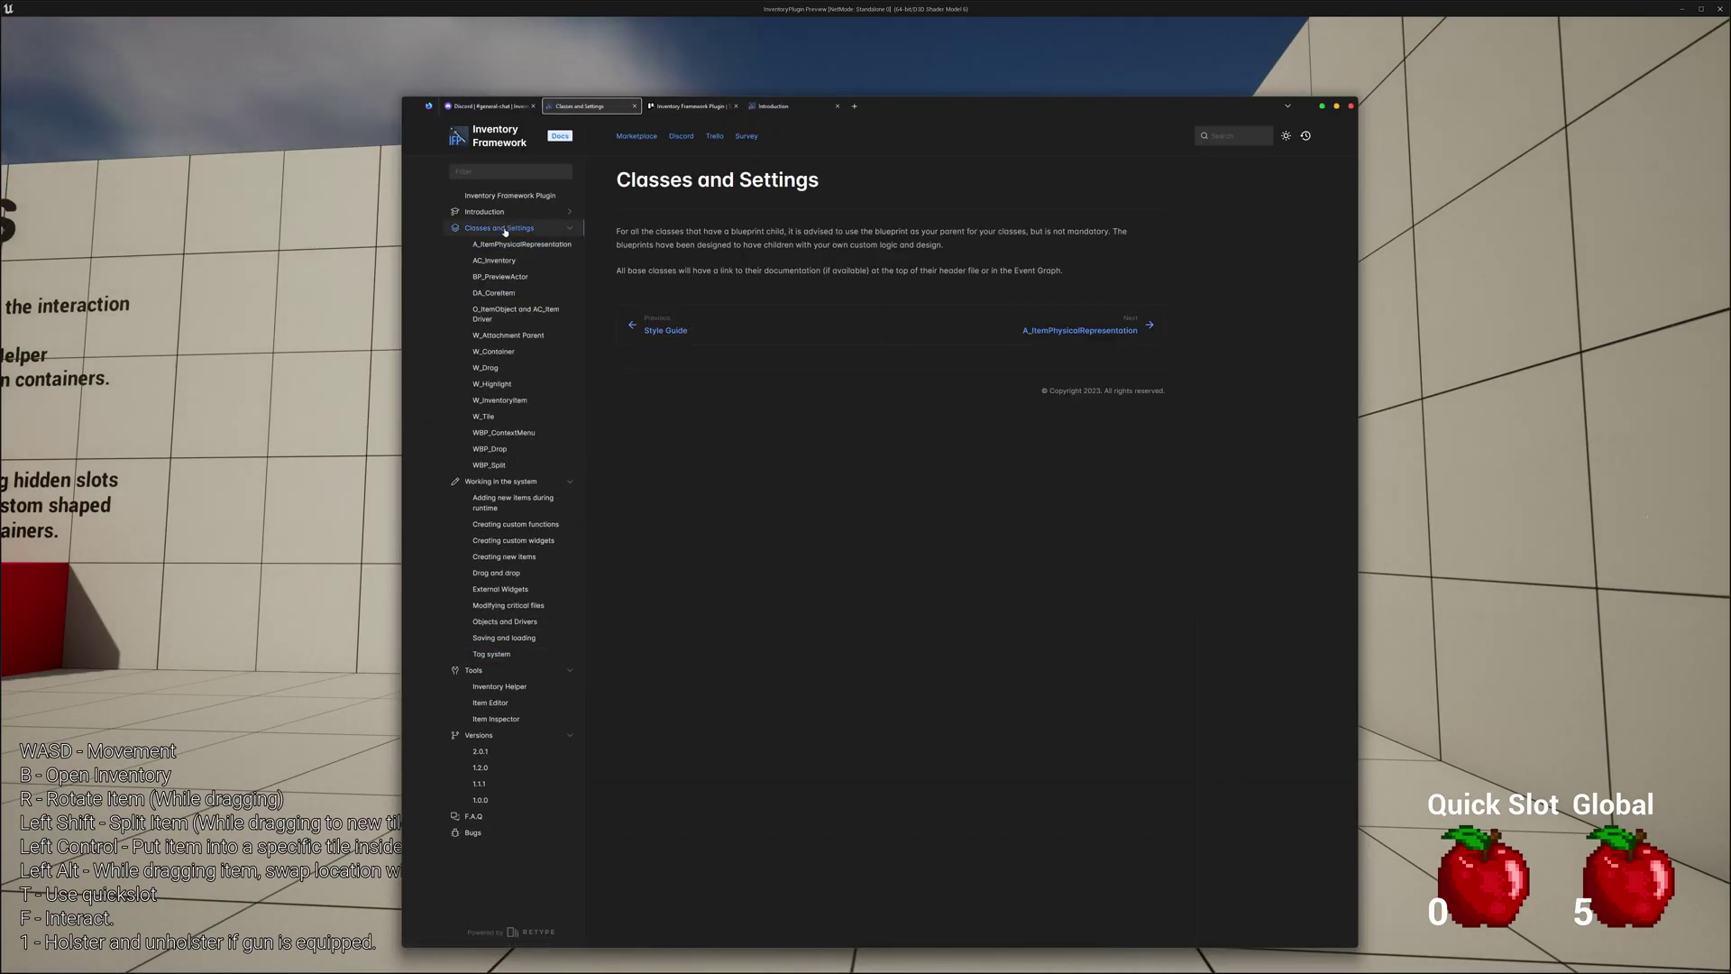
click(487, 212)
scroll(510, 505, down, 5)
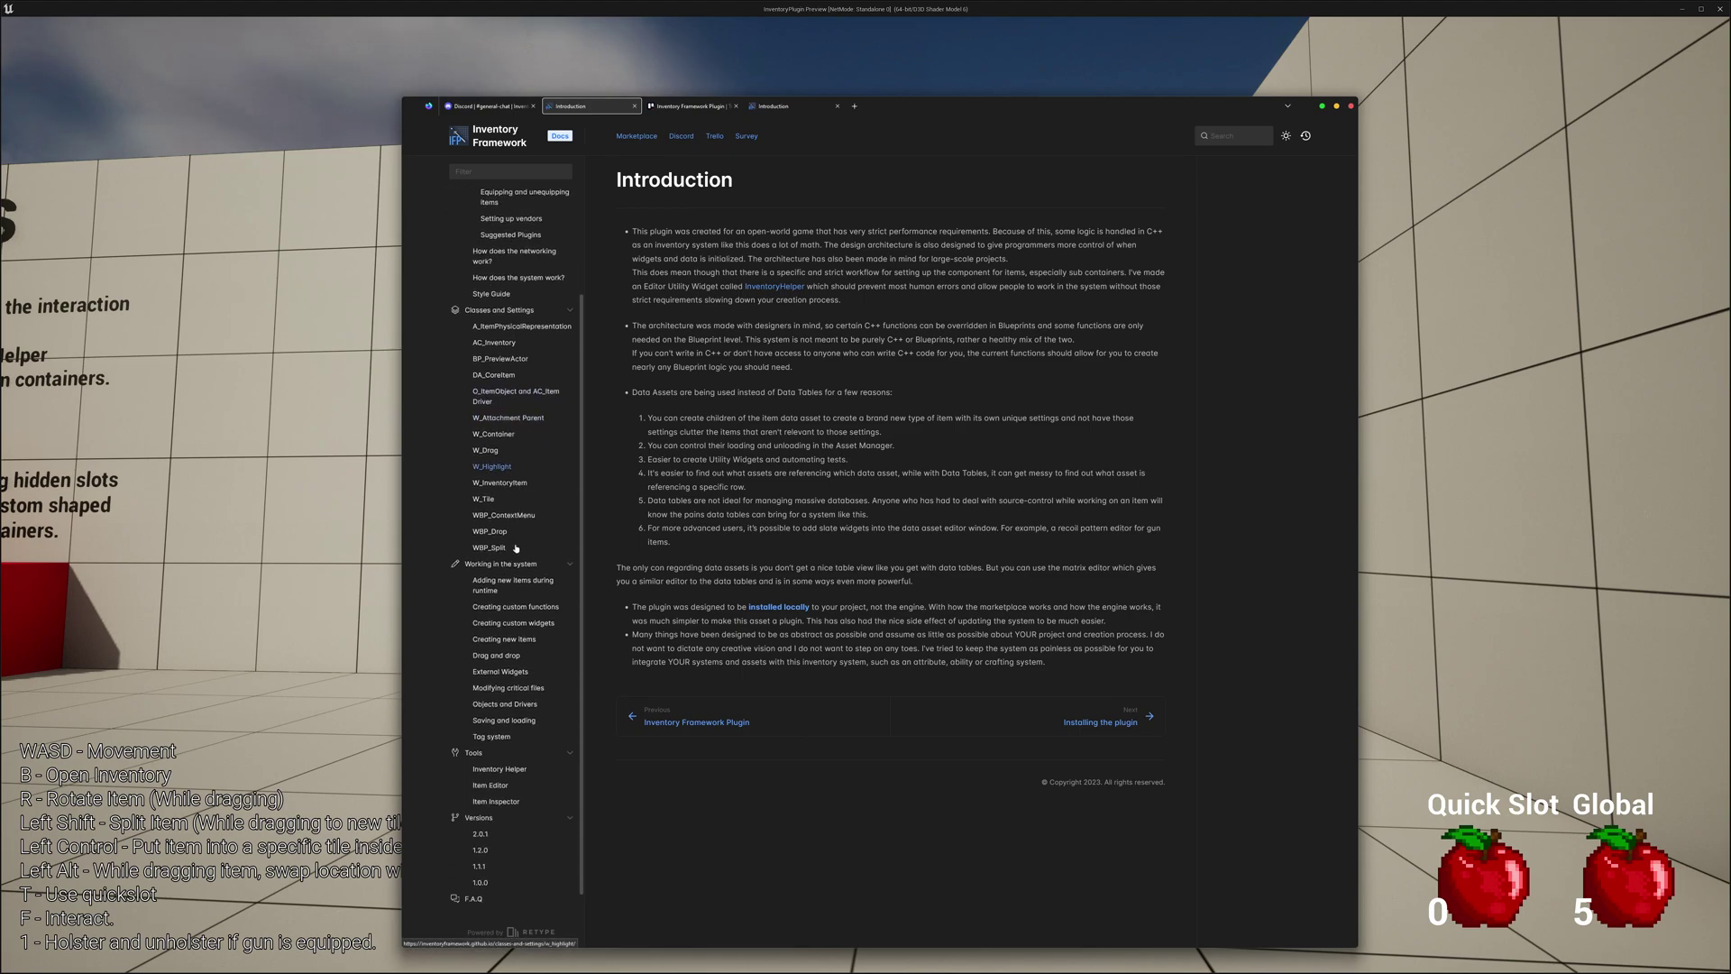